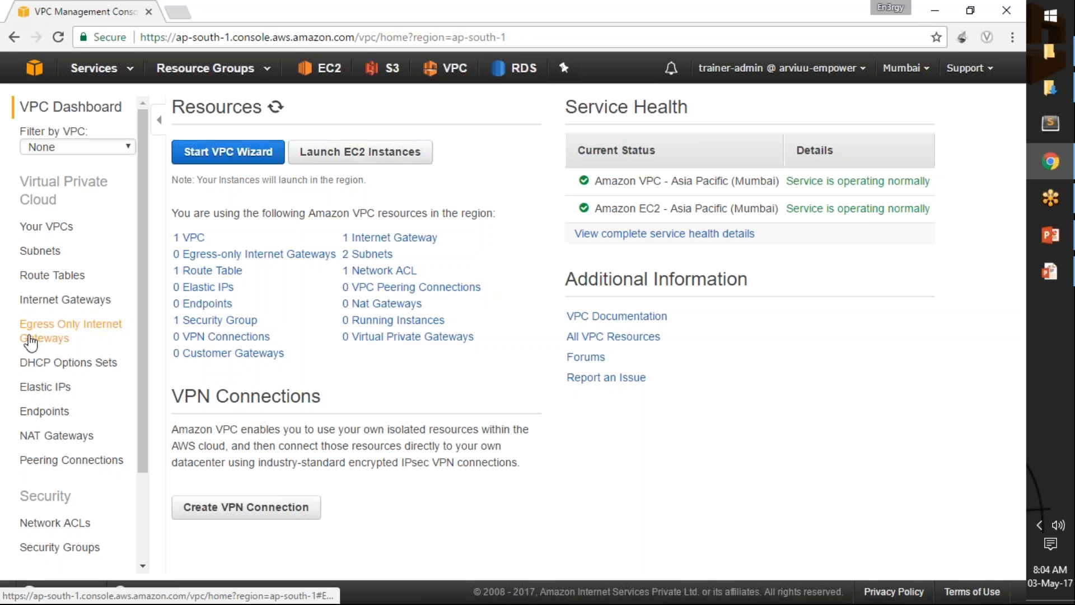
# - Start the VPC wizard and select the VPC with Public and Private Subnets configuration
pyautogui.click(230, 160)
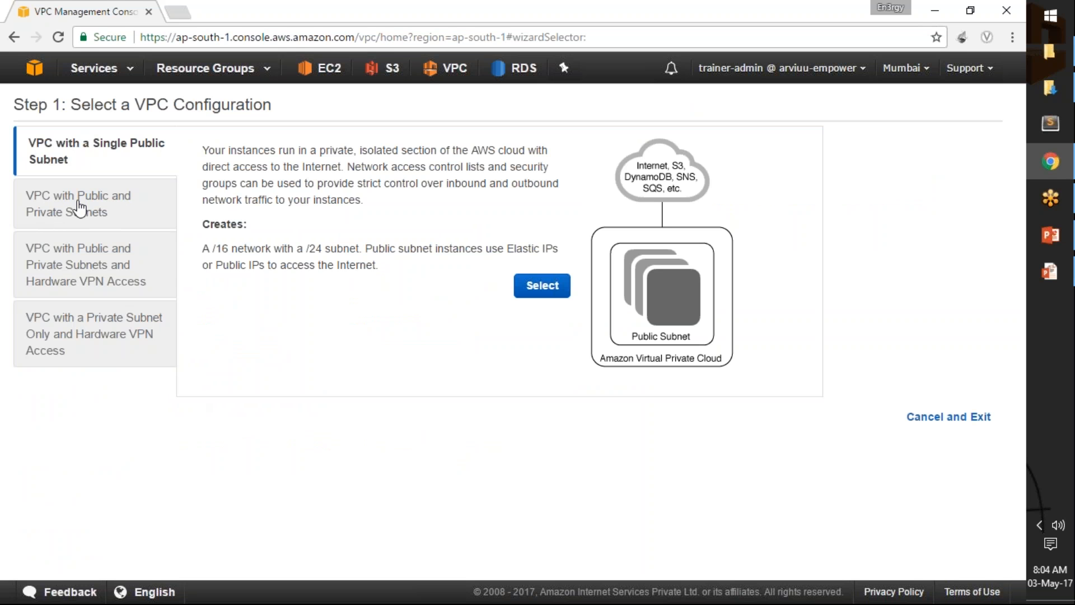
pyautogui.click(122, 210)
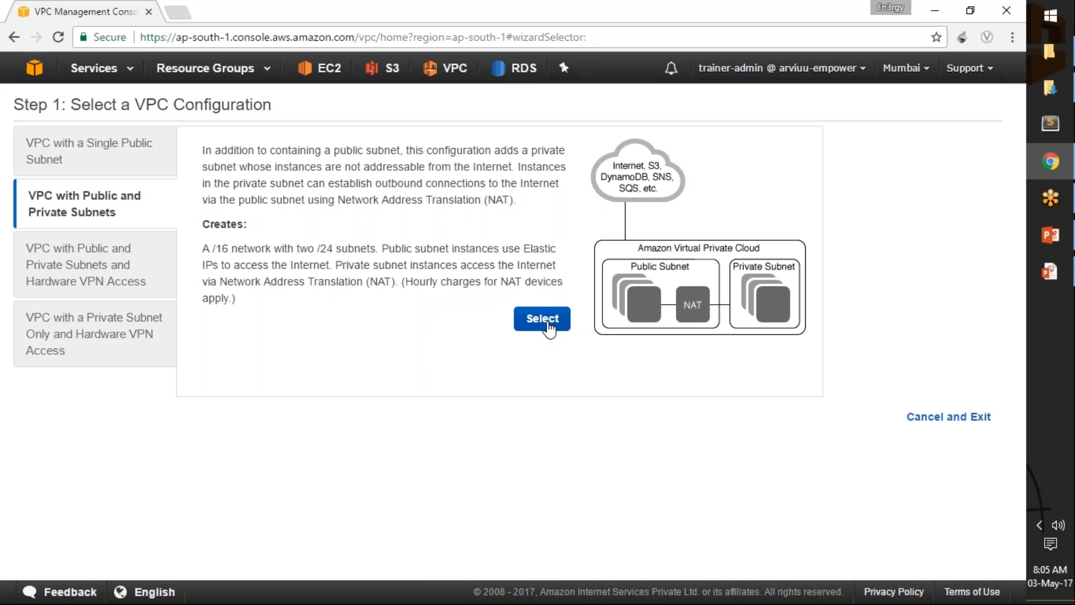
pyautogui.click(548, 328)
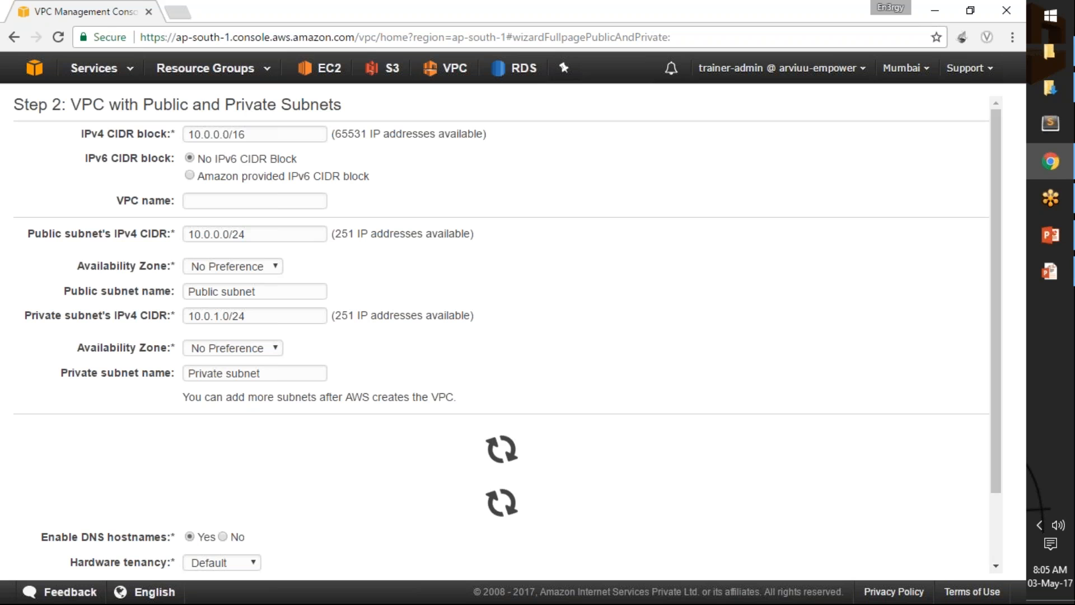
# - Set the VPC's IPv4 CIDR block to 10.81.0.0/23
pyautogui.moveTo(192, 132); pyautogui.dragTo(289, 133)
pyautogui.click(203, 140)
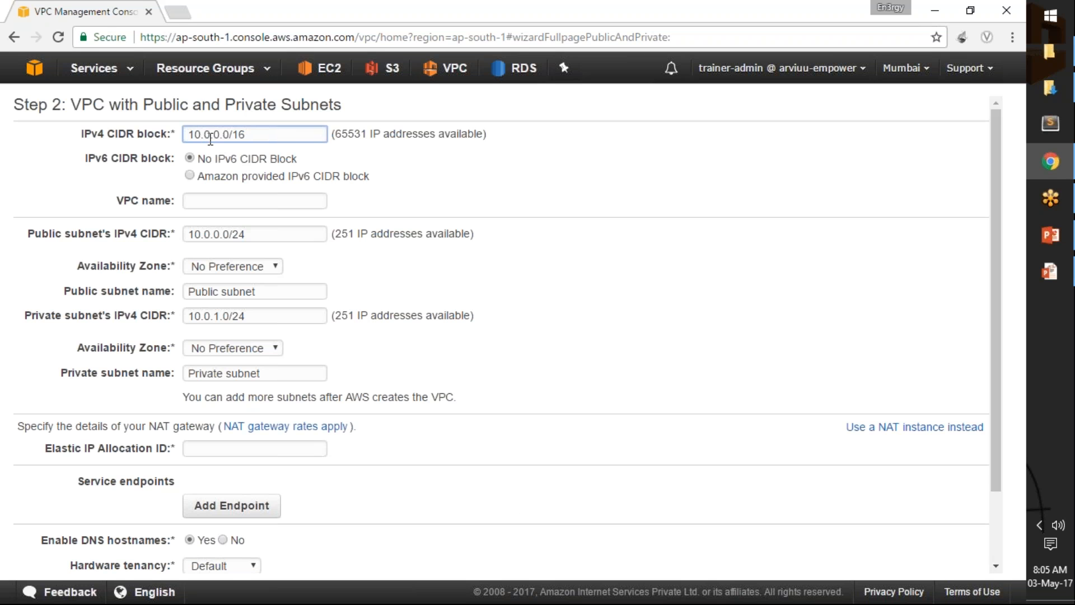
pyautogui.press('Delete')
pyautogui.press('Delete')
pyautogui.write('81')
pyautogui.moveTo(204, 138); pyautogui.dragTo(219, 139)
pyautogui.click(220, 138)
pyautogui.moveTo(201, 137); pyautogui.dragTo(187, 136)
pyautogui.click(258, 136)
pyautogui.press('BackSpace')
pyautogui.press('BackSpace')
pyautogui.write('24')
pyautogui.press('BackSpace')
pyautogui.write('3')
pyautogui.moveTo(336, 134); pyautogui.dragTo(361, 137)
pyautogui.click(343, 138)
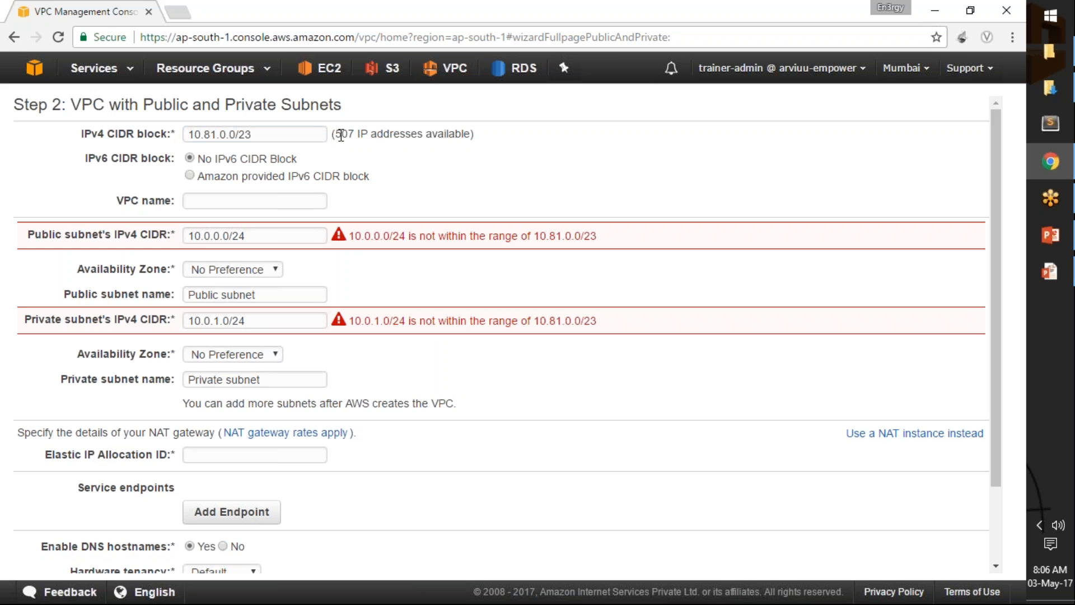
# - Name the VPC demo-vpc
pyautogui.moveTo(335, 135); pyautogui.dragTo(353, 137)
pyautogui.click(369, 149)
pyautogui.moveTo(190, 134); pyautogui.dragTo(235, 137)
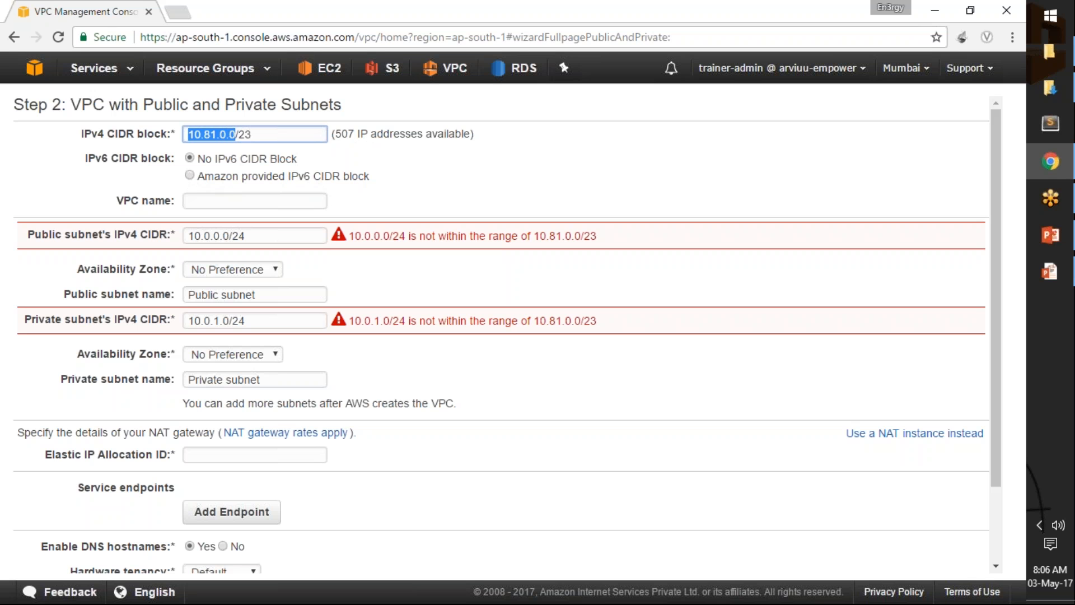
pyautogui.click(305, 200)
pyautogui.write('demo-vpc')
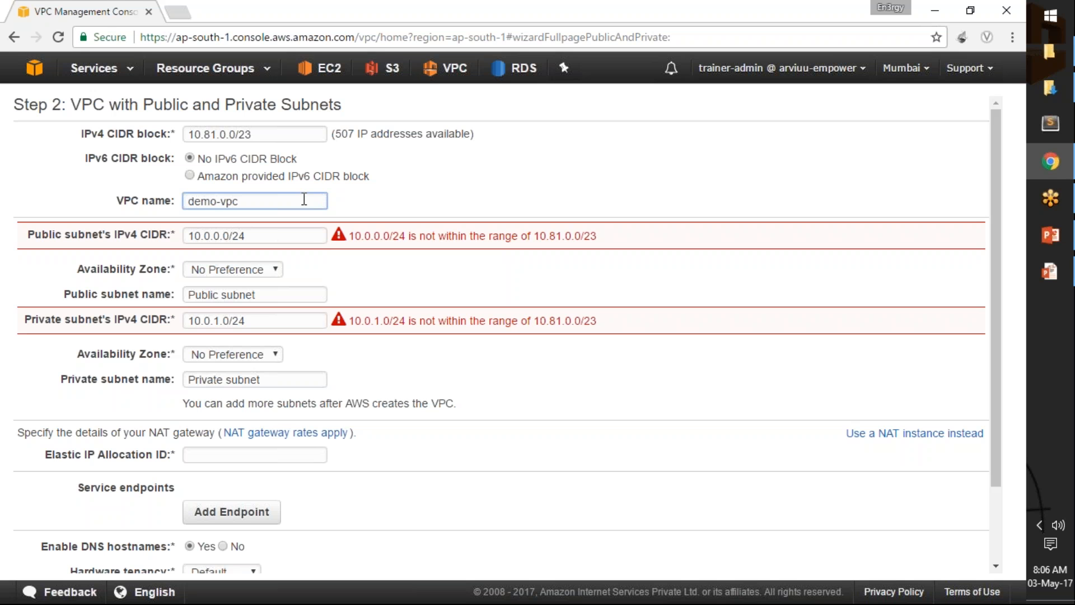
# - Set the public subnet's IPv4 CIDR to 10.81.0.0/24
pyautogui.moveTo(107, 246)
pyautogui.click(252, 241)
pyautogui.press('BackSpace')
pyautogui.write('3')
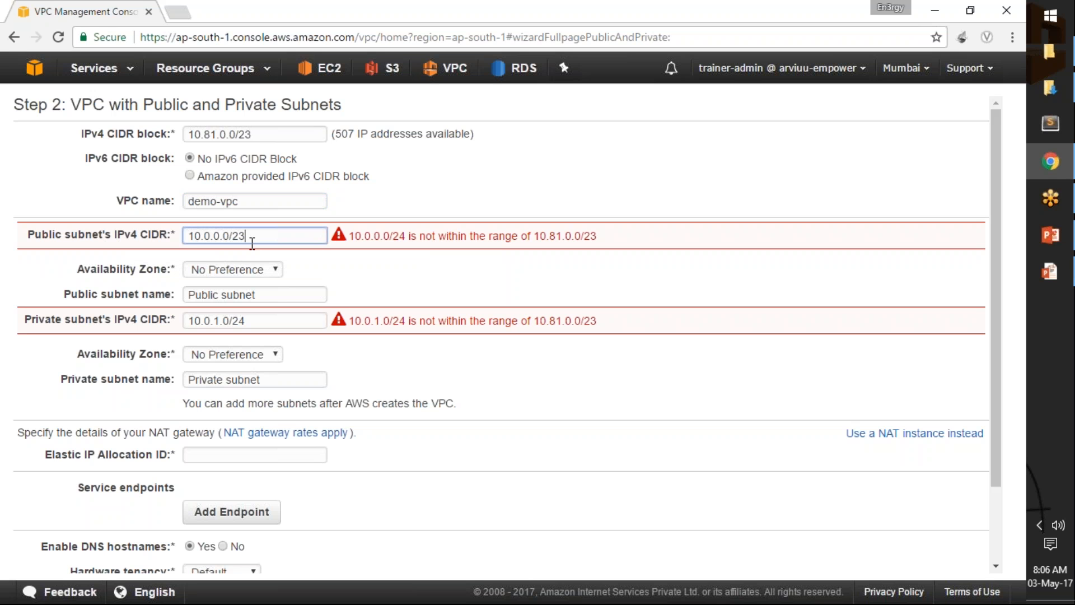
pyautogui.press('BackSpace')
pyautogui.write('4')
pyautogui.press('BackSpace')
pyautogui.write('81')
pyautogui.press('Tab')
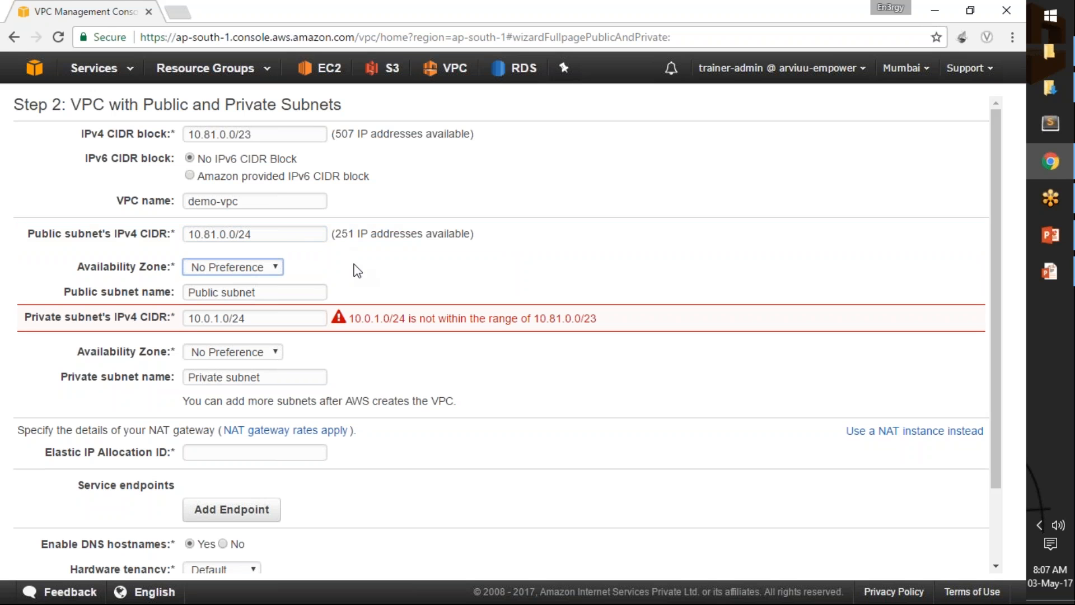
pyautogui.moveTo(336, 234); pyautogui.dragTo(354, 240)
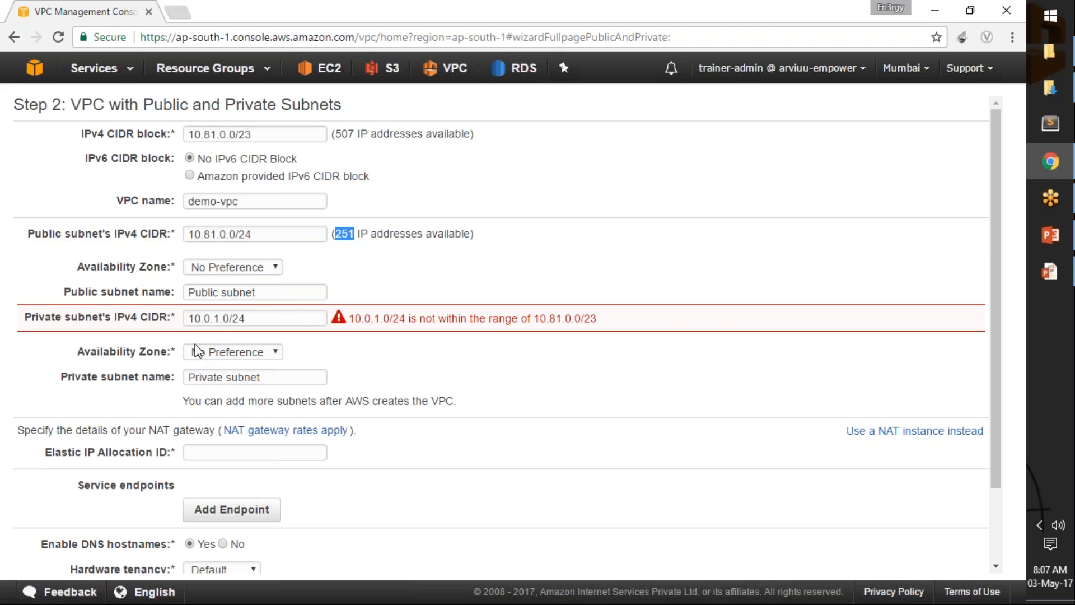
# - Place the public subnet in availability zone ap-south-1a and name it pubSunet
pyautogui.click(251, 271)
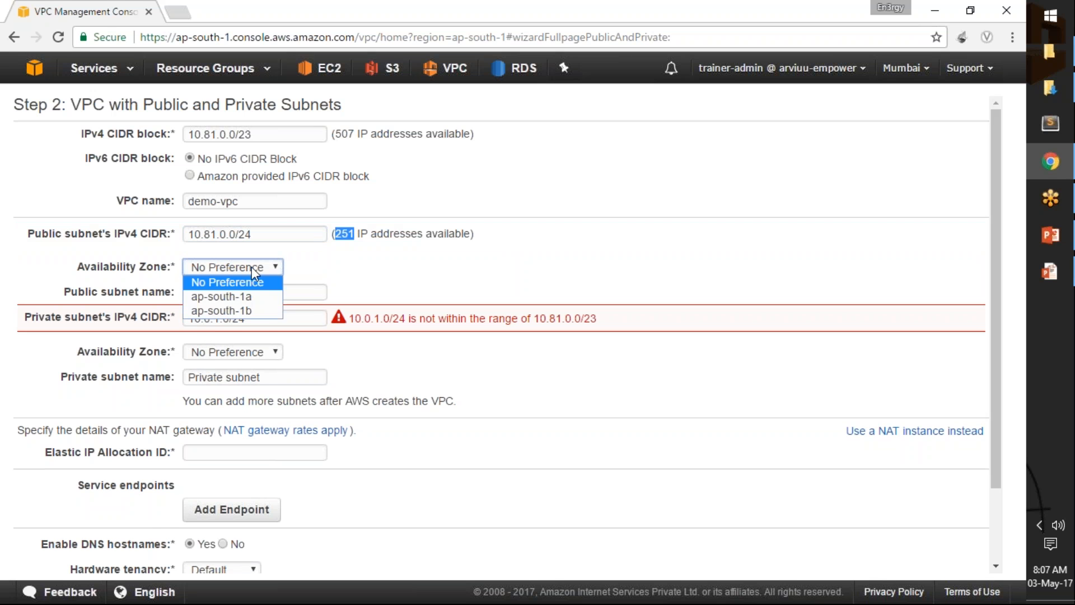
pyautogui.click(238, 301)
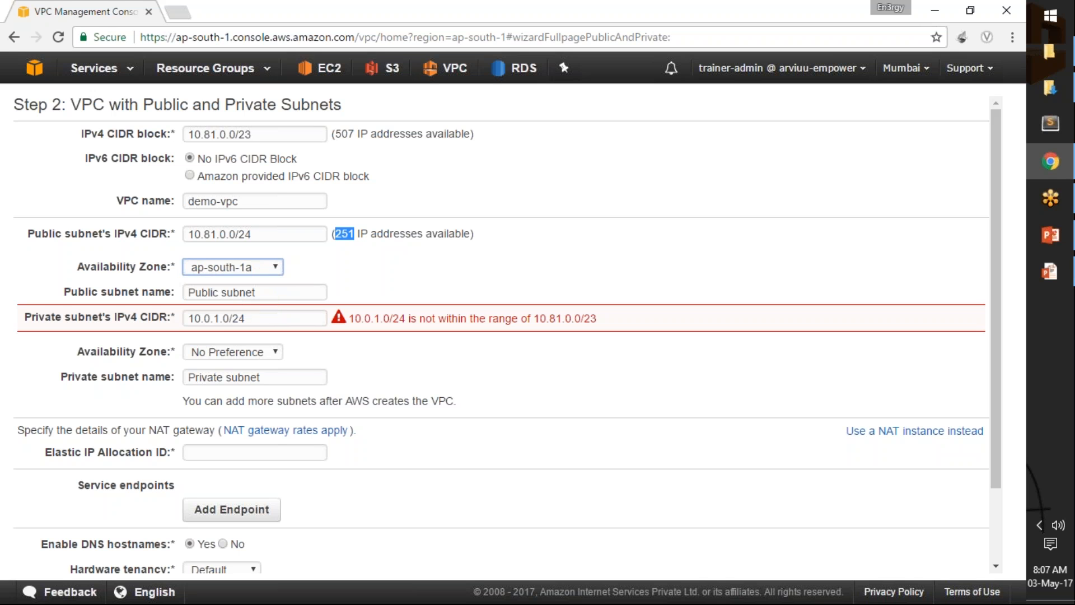
pyautogui.tripleClick(233, 291)
pyautogui.write('pu')
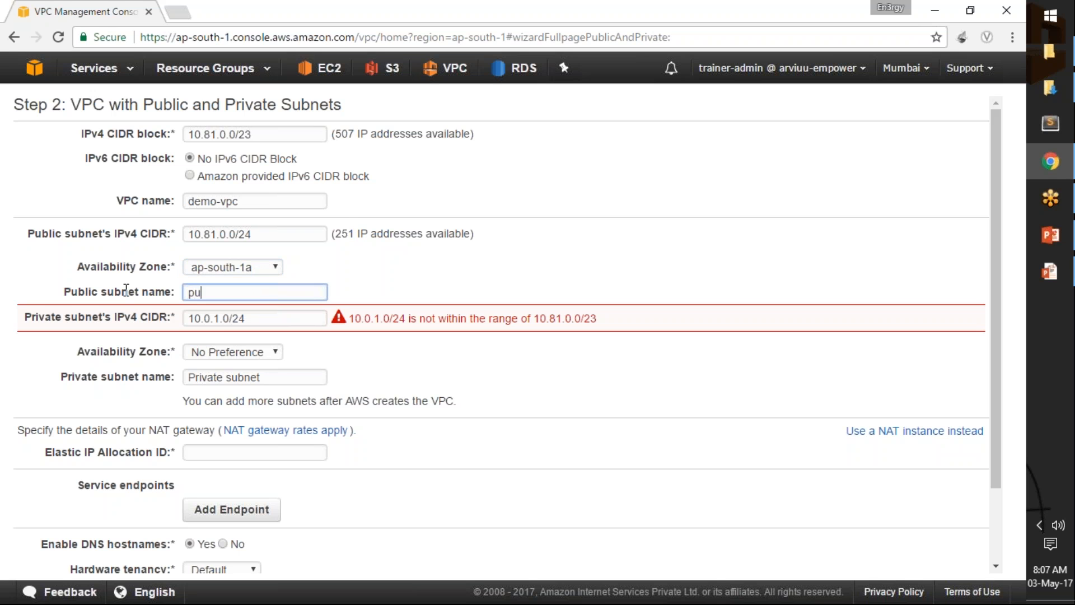
pyautogui.write('bSunet')
pyautogui.press('Tab')
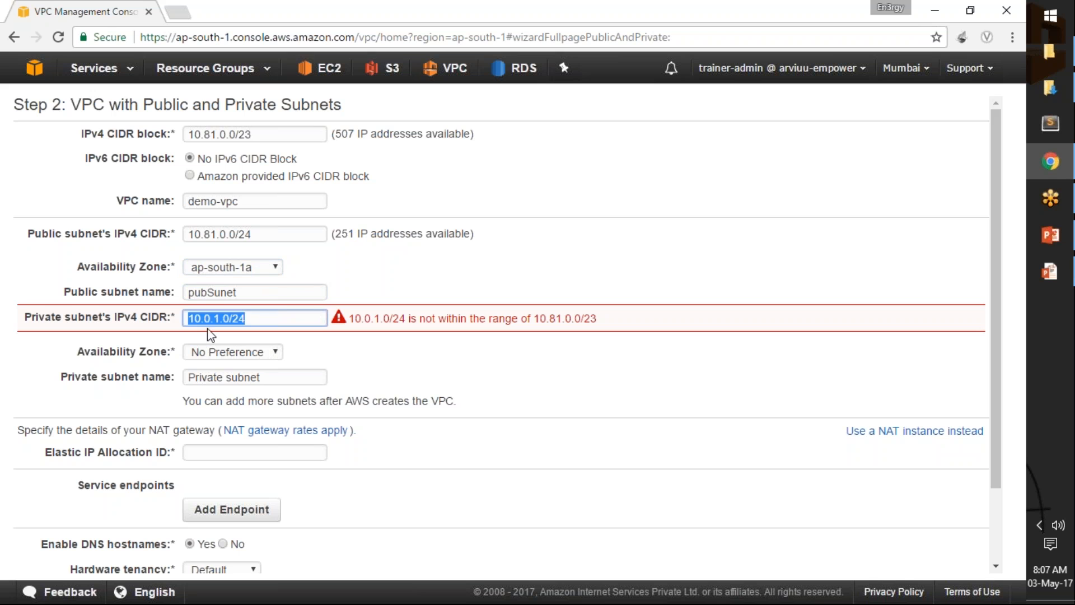
# - Set the private subnet's IPv4 CIDR to 10.81.1.0/24 and compare the available address counts
pyautogui.write('81')
pyautogui.press('Delete')
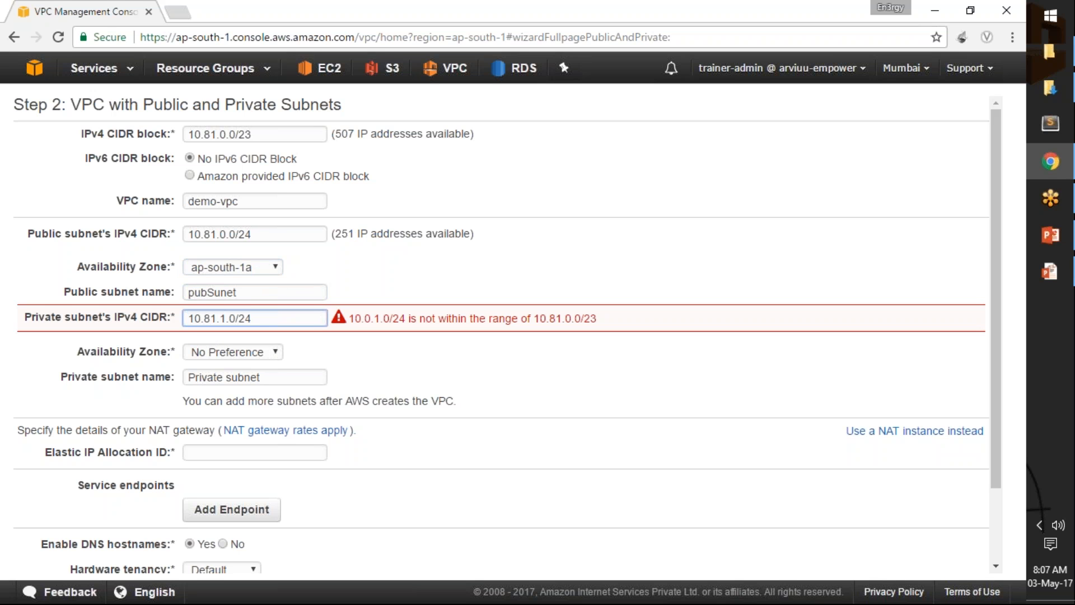
pyautogui.moveTo(212, 134); pyautogui.dragTo(220, 134)
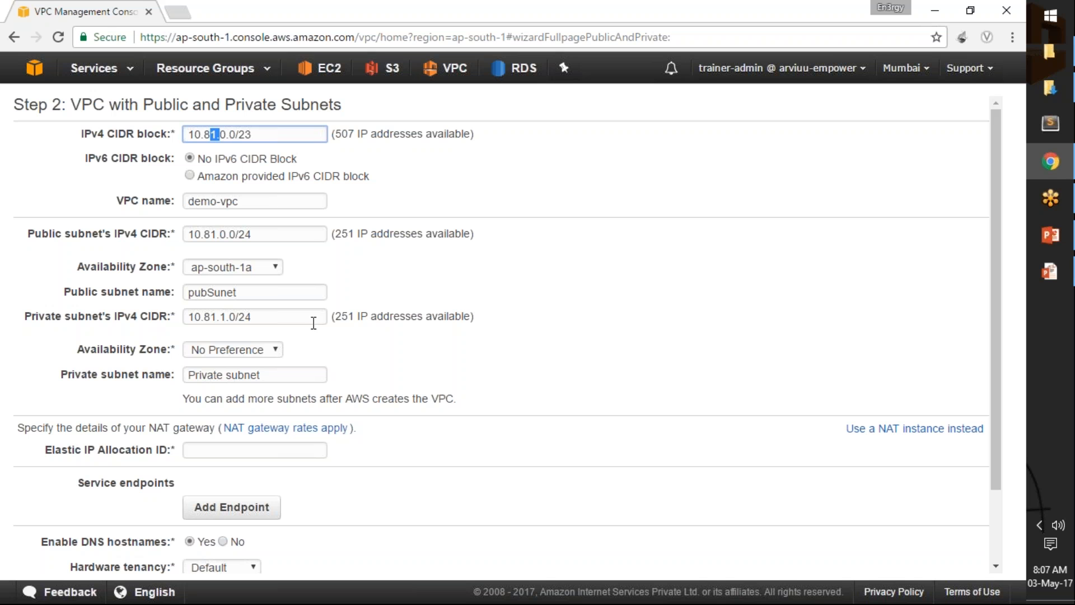
pyautogui.moveTo(334, 317); pyautogui.dragTo(421, 319)
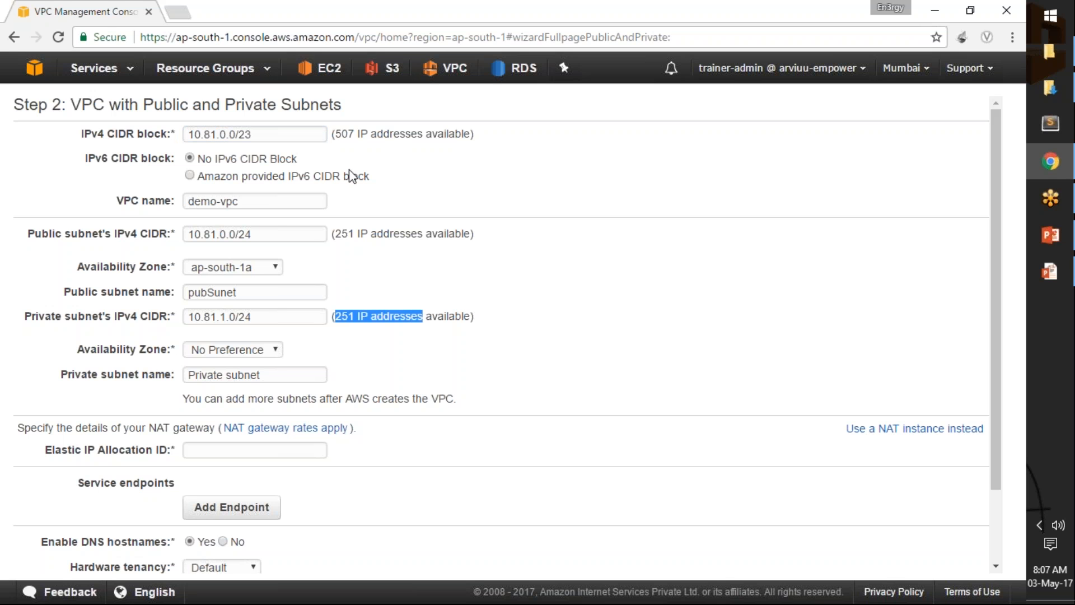
pyautogui.moveTo(334, 134); pyautogui.dragTo(362, 139)
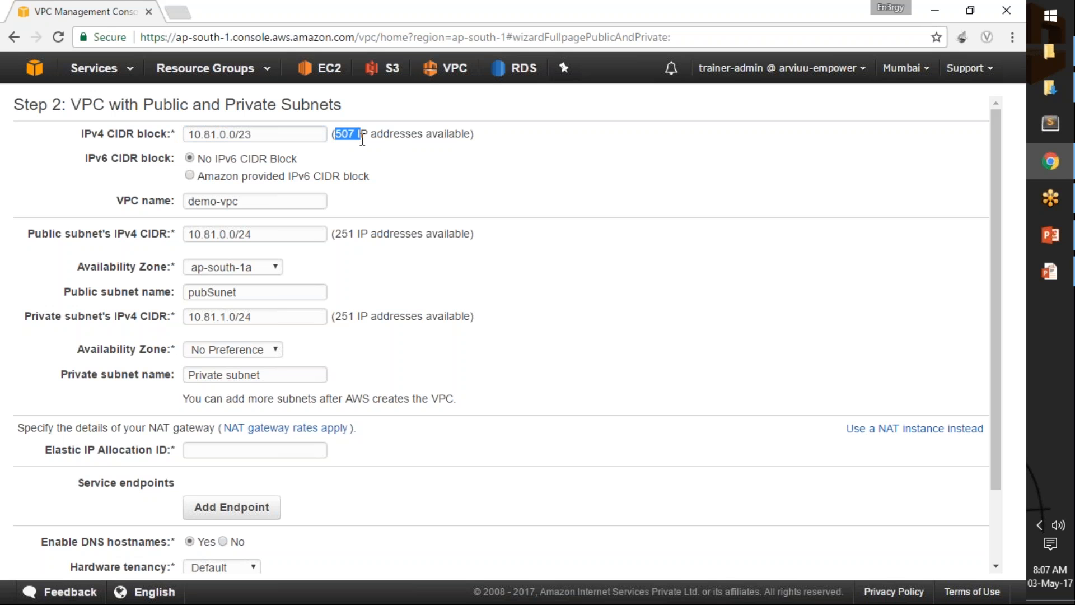
pyautogui.click(336, 237)
pyautogui.moveTo(334, 317); pyautogui.dragTo(366, 324)
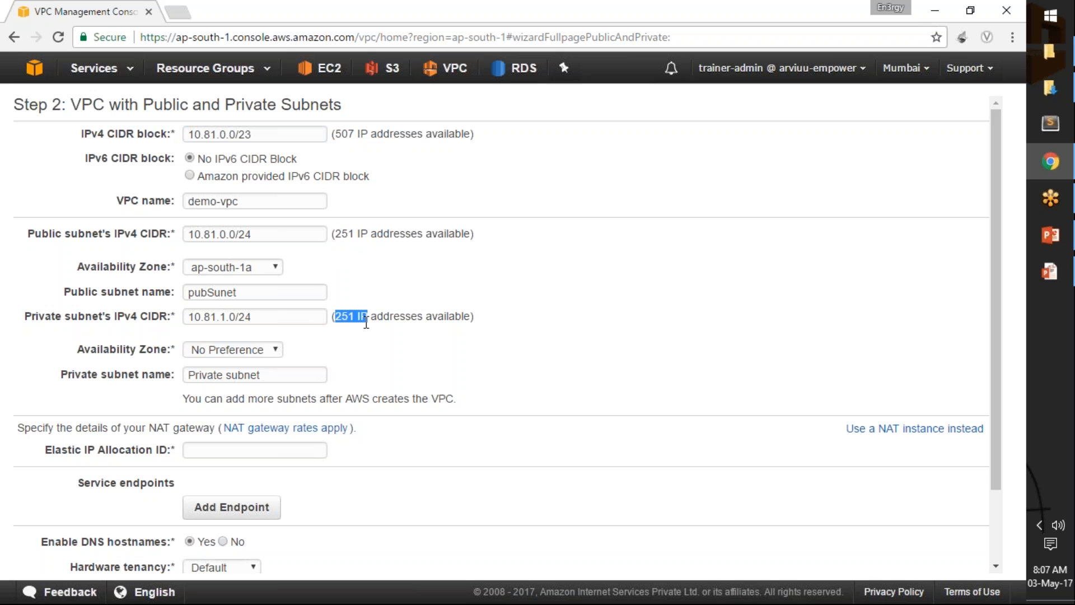
# - Place the private subnet in availability zone ap-south-1b and name it pvtsubnet
pyautogui.click(224, 353)
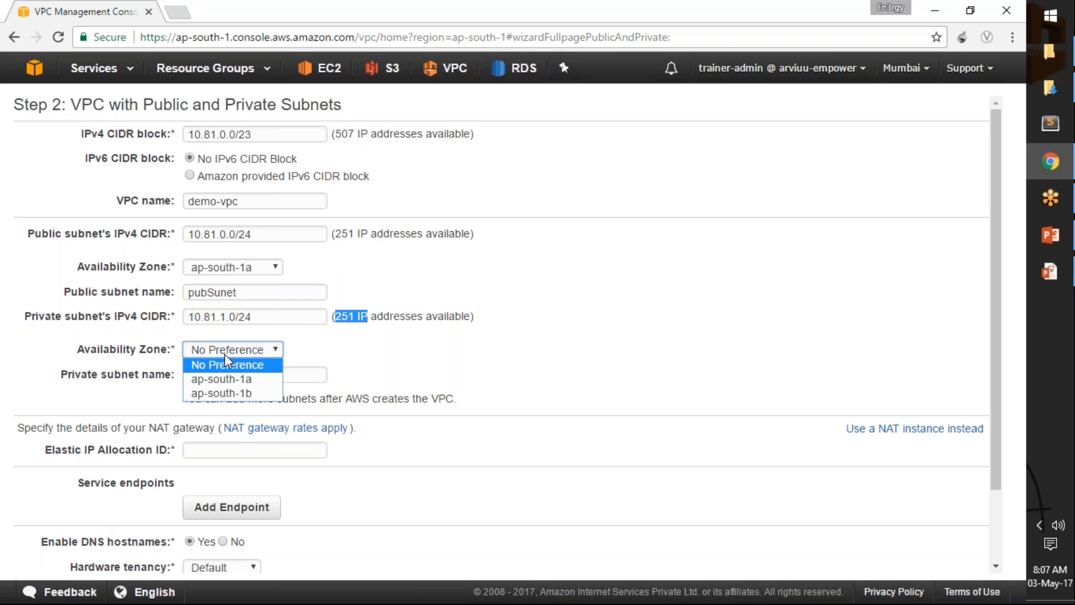
pyautogui.click(229, 394)
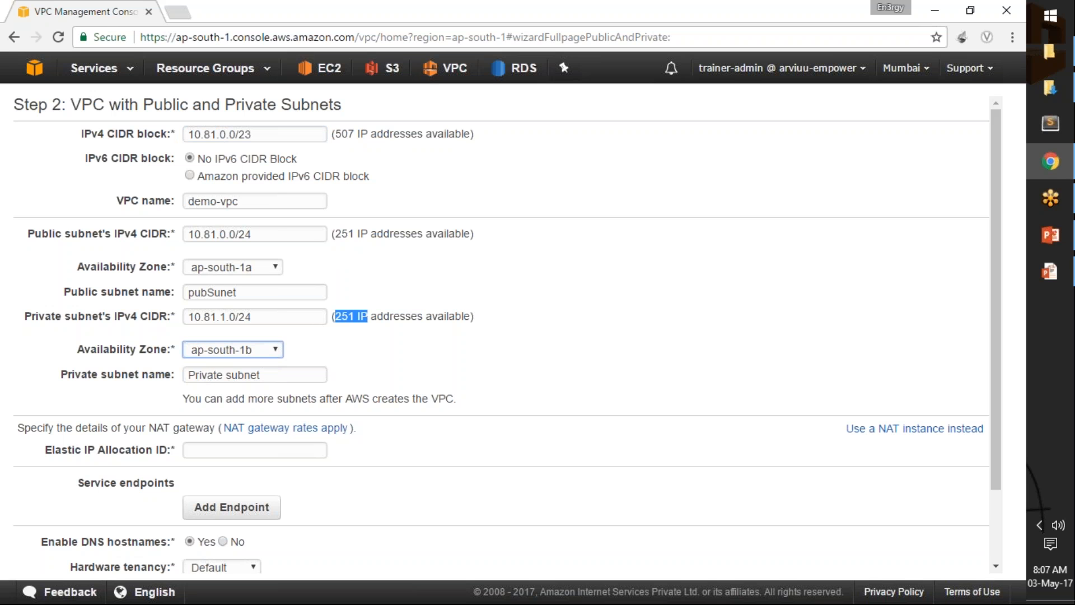
pyautogui.moveTo(229, 375); pyautogui.dragTo(121, 362)
pyautogui.write('p')
pyautogui.press('BackSpace')
pyautogui.write('pr')
pyautogui.press('BackSpace')
pyautogui.write('vt')
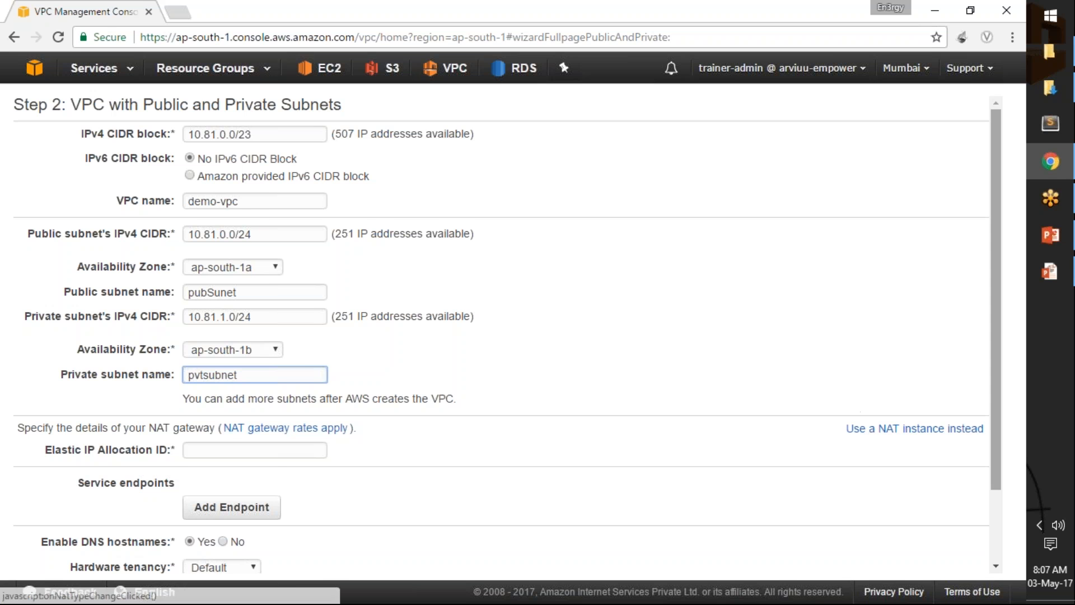
# - Check which Elastic IP allocation IDs are offered for the NAT gateway
pyautogui.scroll(-3, 997, 440)
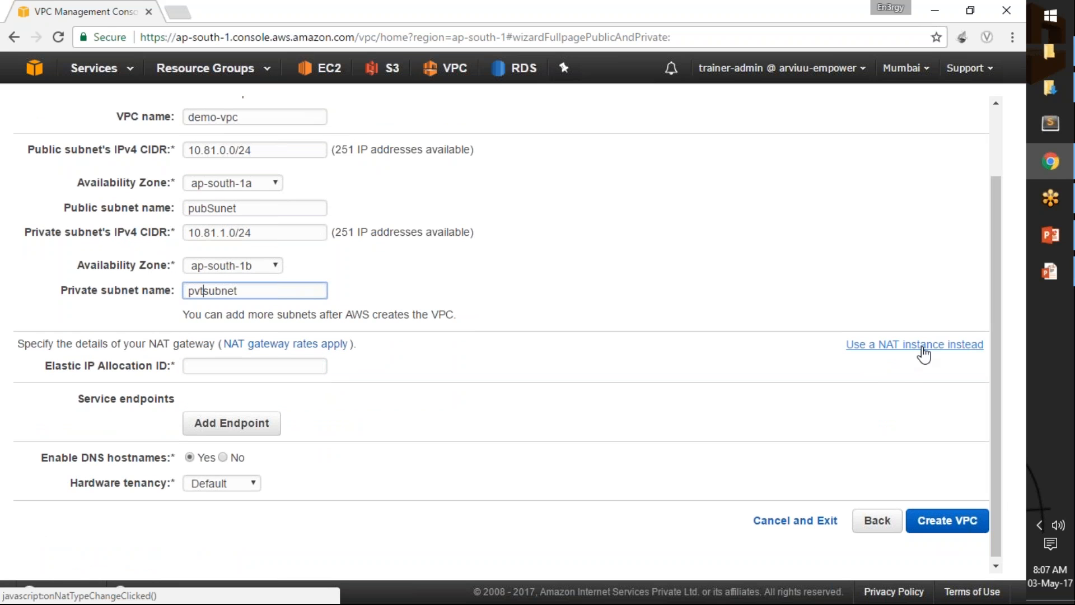
pyautogui.click(245, 366)
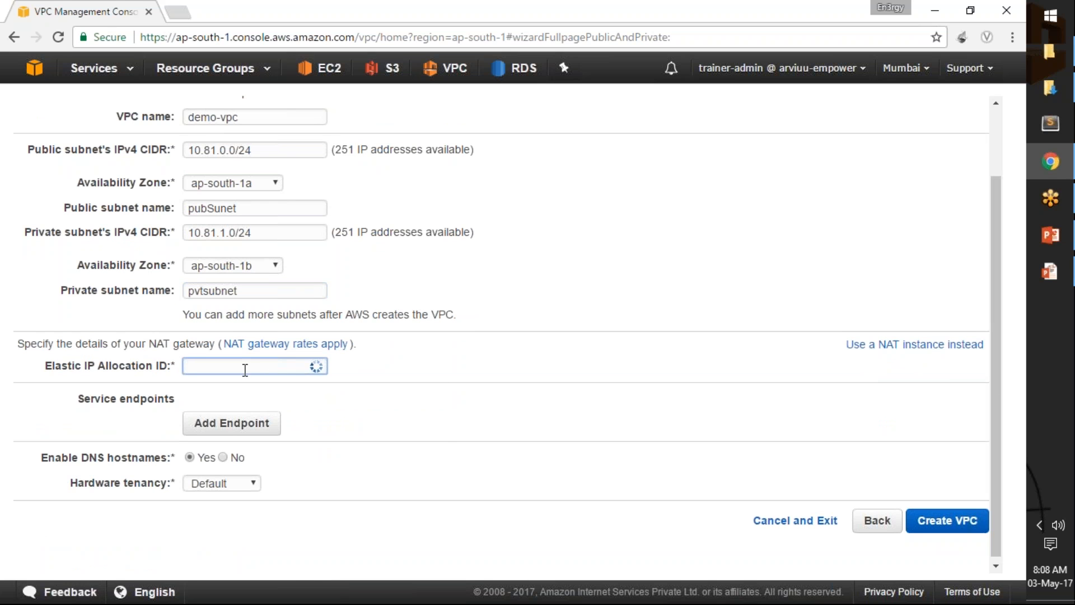
pyautogui.click(240, 365)
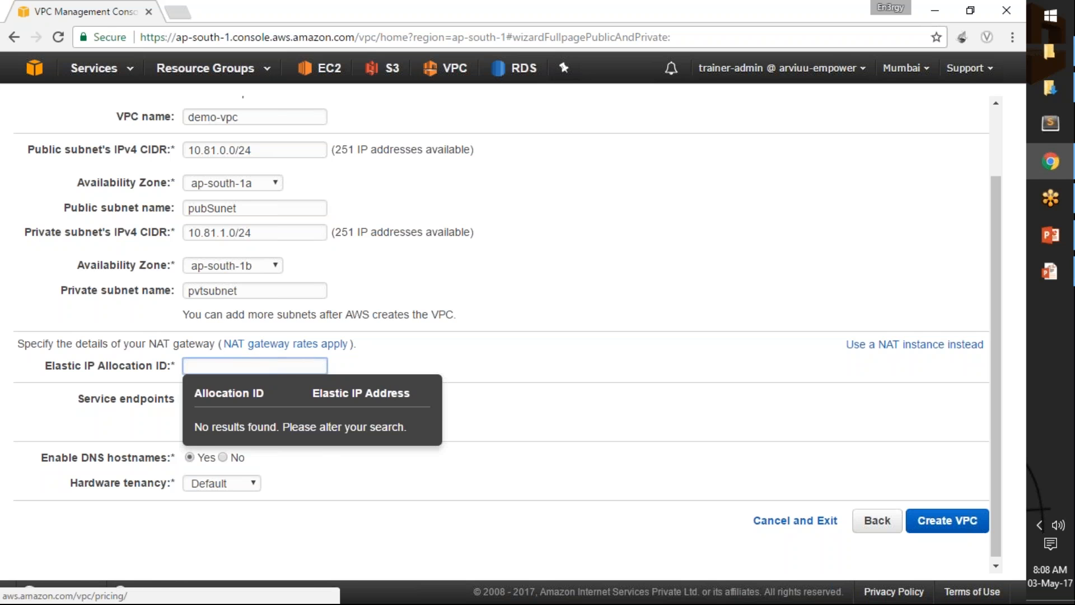
pyautogui.click(304, 528)
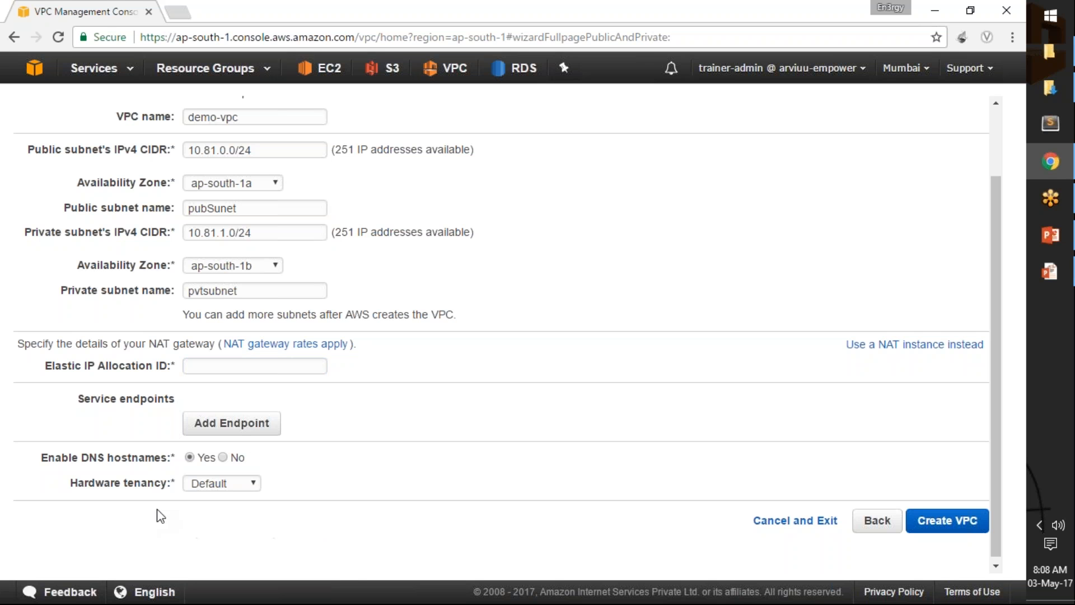
# - Keep the hardware tenancy at Default and try to create the VPC
pyautogui.moveTo(40, 458); pyautogui.dragTo(163, 465)
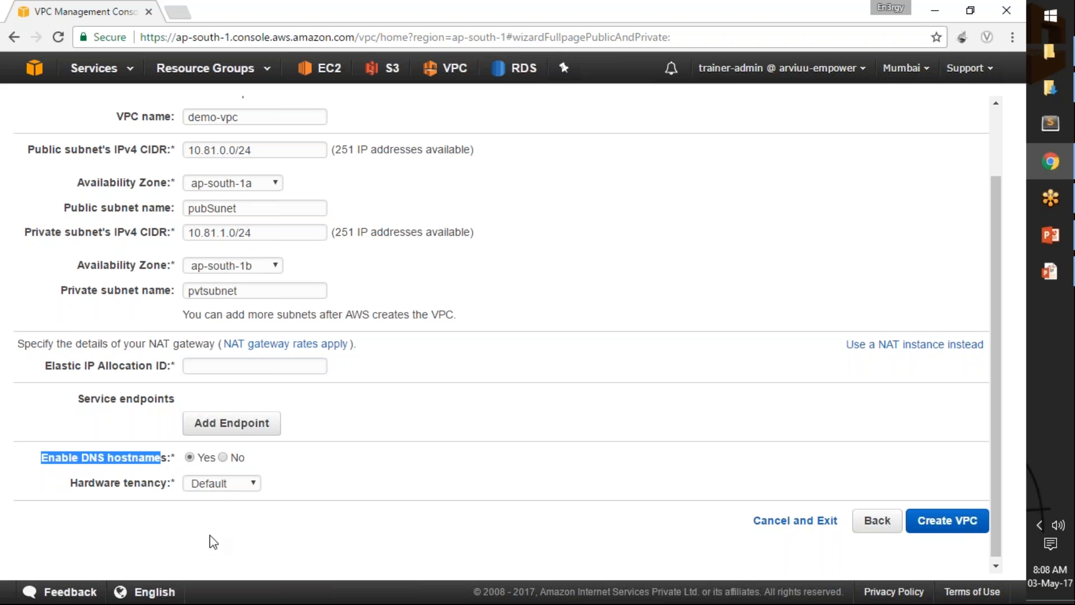
pyautogui.click(139, 508)
pyautogui.click(219, 485)
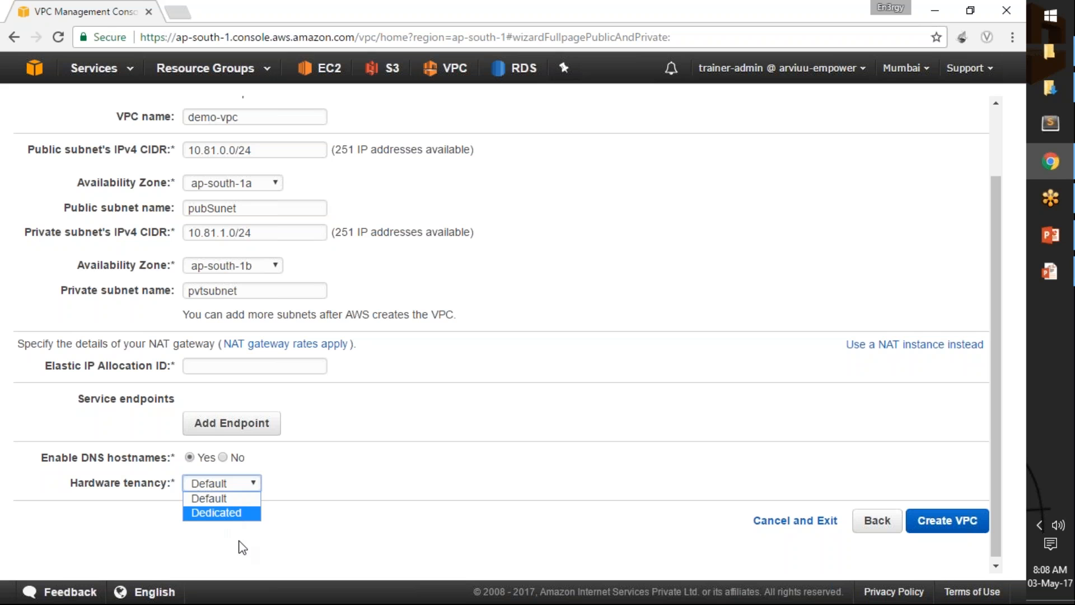
pyautogui.click(227, 498)
pyautogui.click(922, 558)
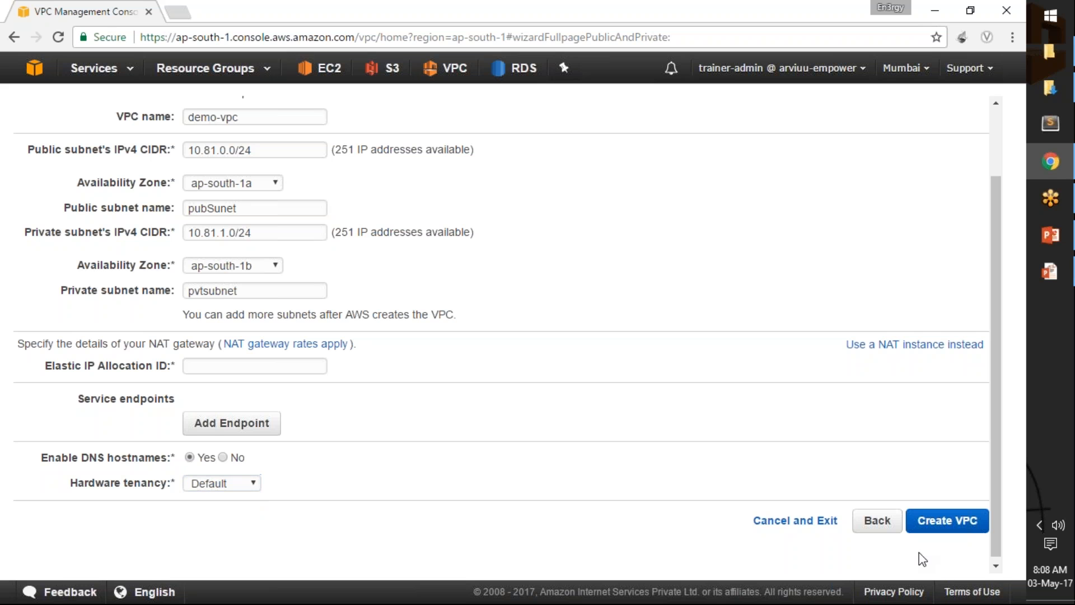
pyautogui.click(937, 528)
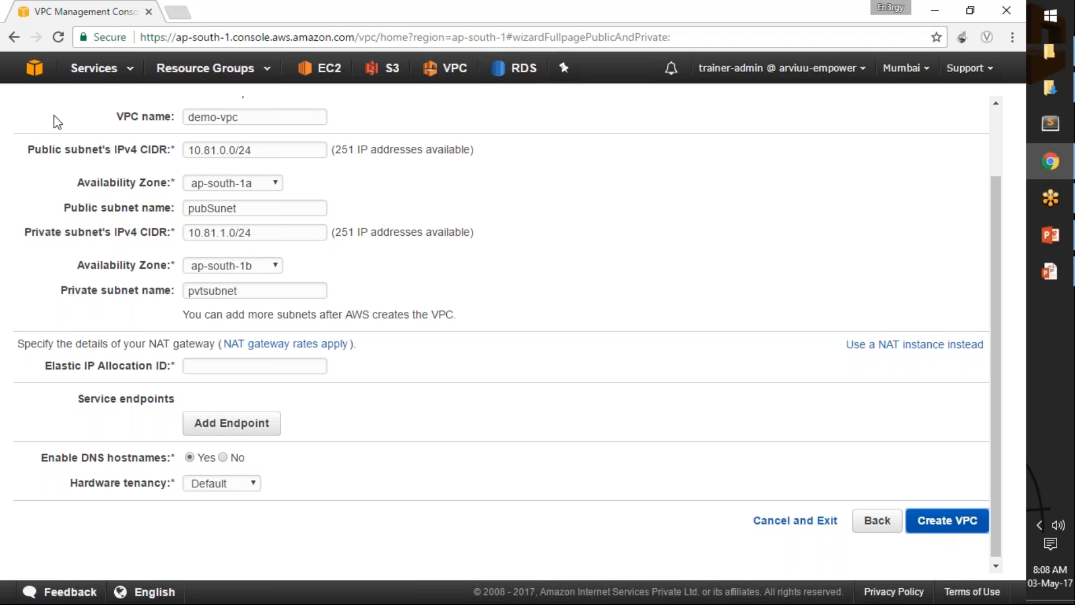
# - Open the VPC dashboard in a new browser tab and examine the existing VPC's IPv4 CIDR and summary
pyautogui.middleClick(455, 68)
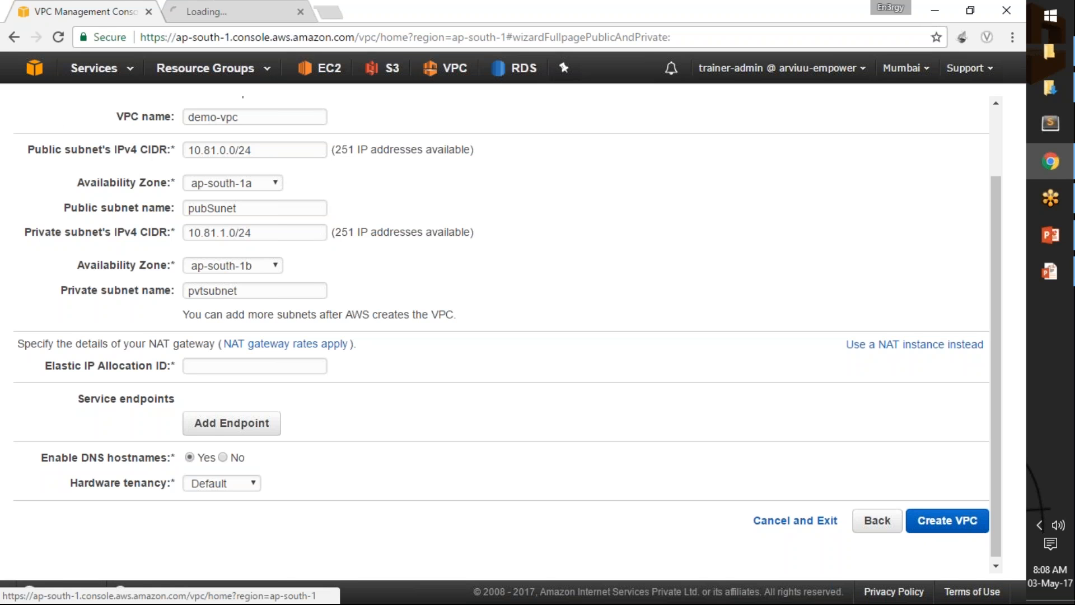
pyautogui.click(215, 12)
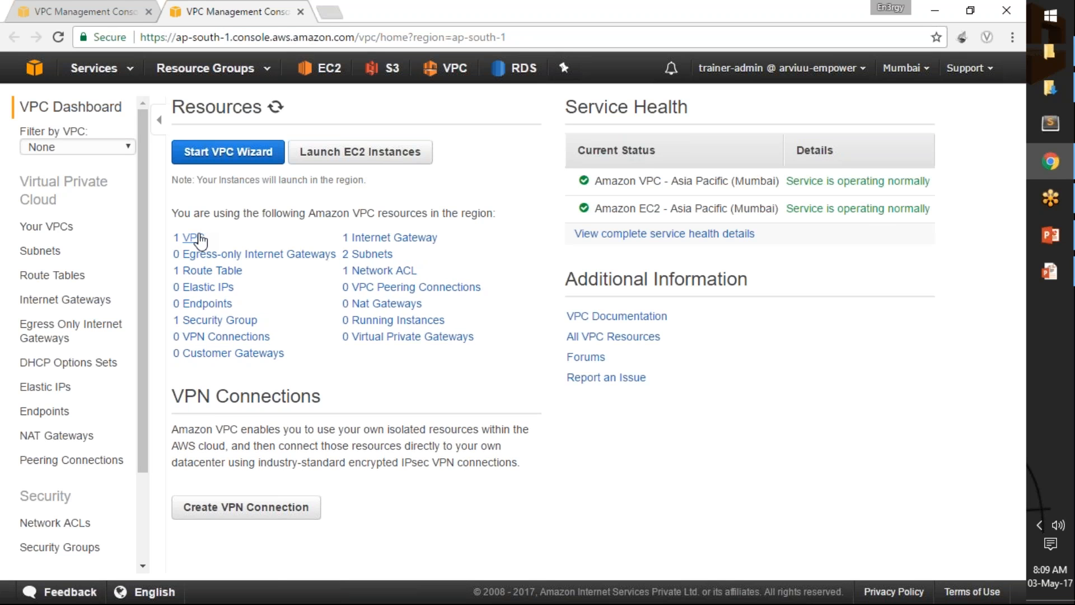
pyautogui.click(191, 237)
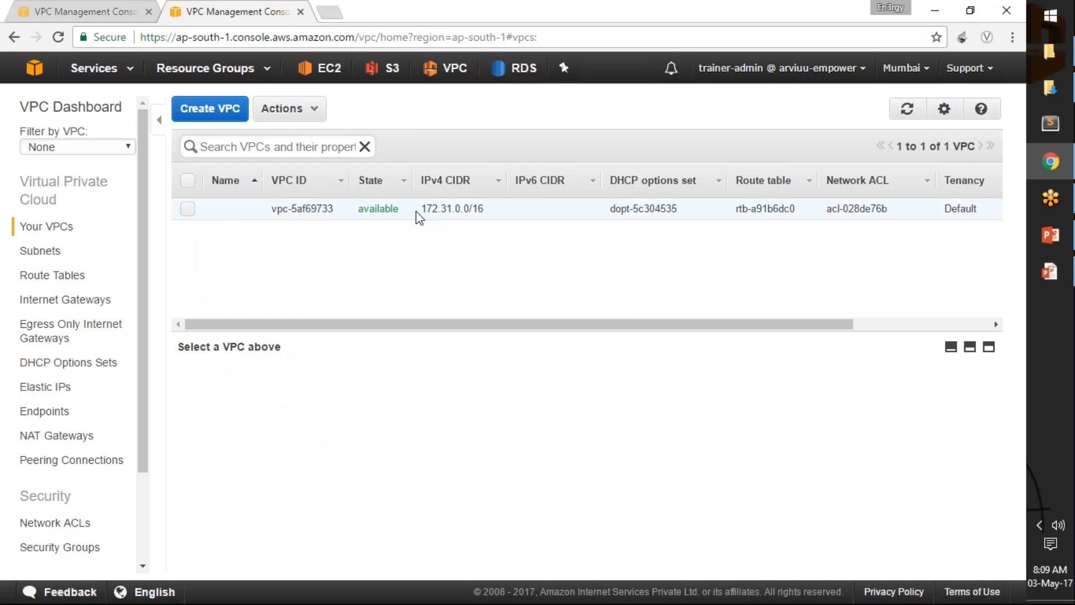
pyautogui.moveTo(421, 208); pyautogui.dragTo(484, 209)
pyautogui.click(484, 208)
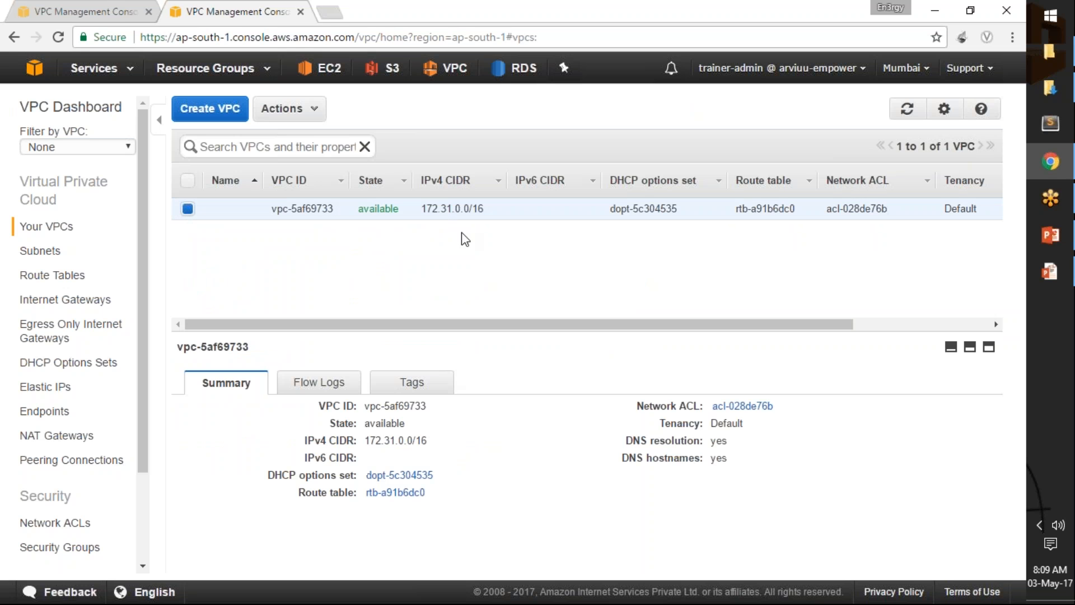
pyautogui.click(187, 210)
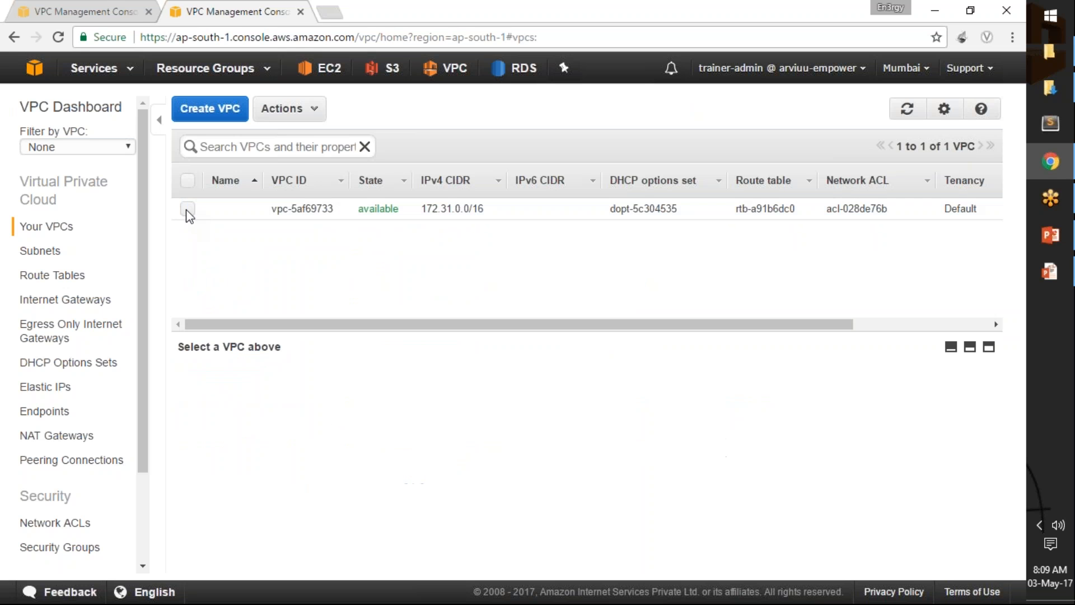
# - Return to the VPC wizard, retry creating the VPC without an Elastic IP allocation ID, and open the EC2 console in a new browser tab
pyautogui.click(86, 12)
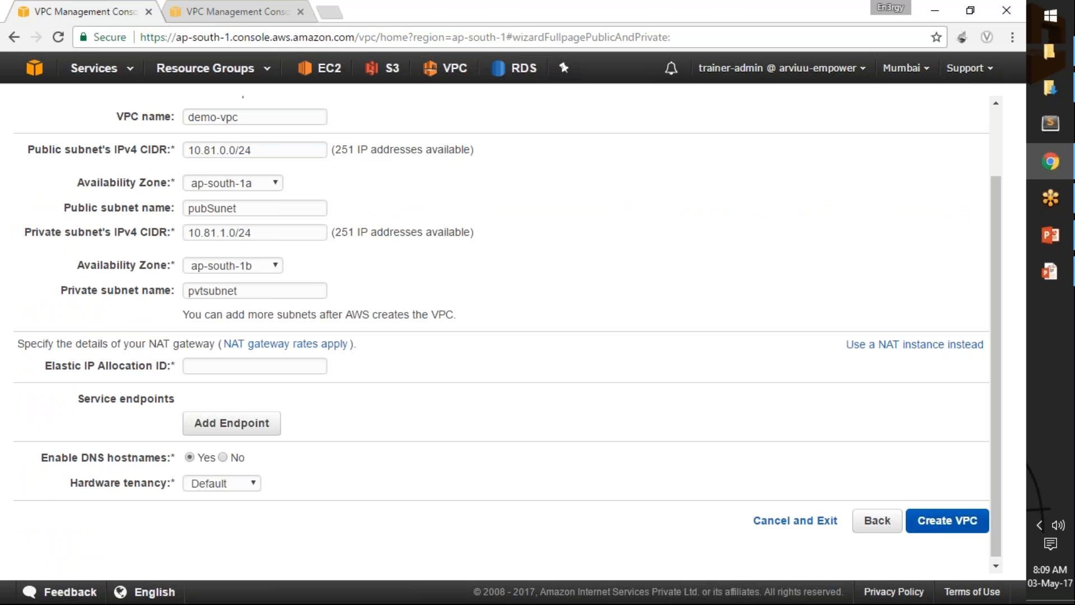
pyautogui.click(932, 526)
pyautogui.click(189, 375)
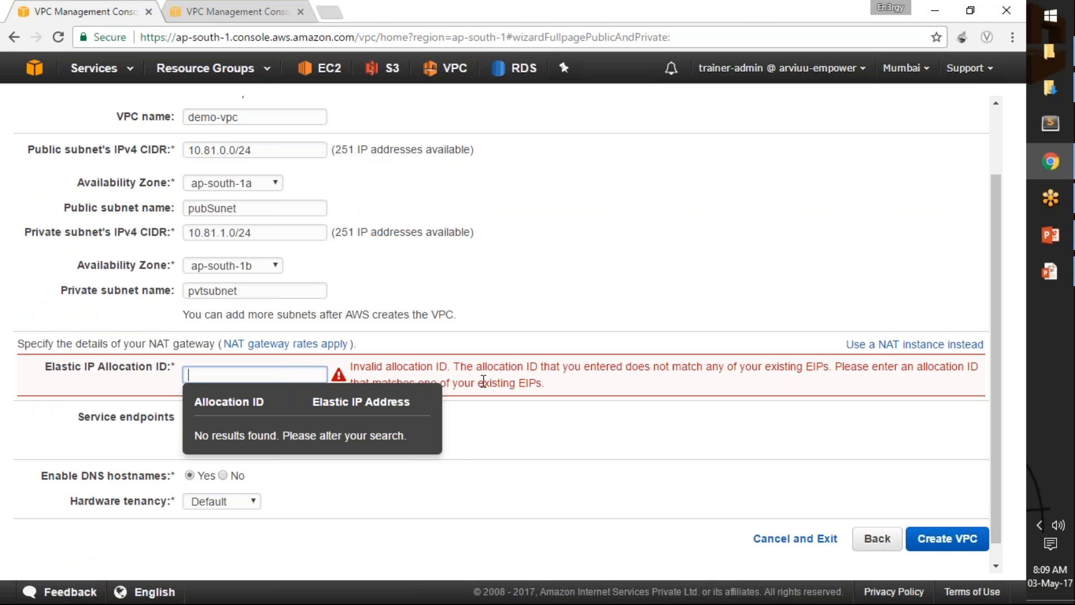
pyautogui.scroll(3, 475, 358)
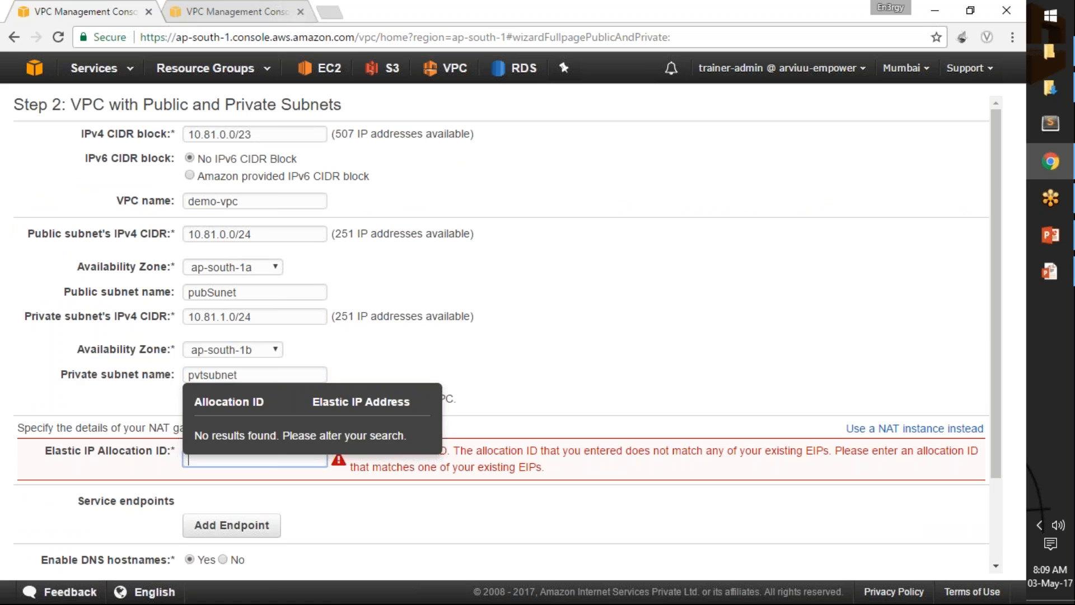
pyautogui.click(328, 68)
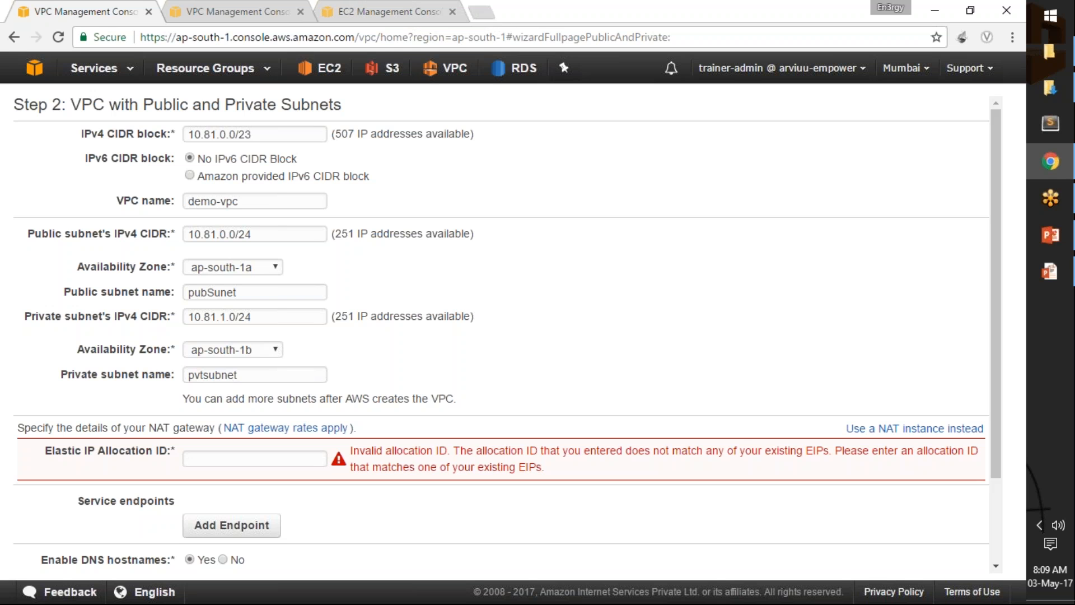
# - Review the public and private subnet configuration and exit the wizard without creating the VPC
pyautogui.scroll(-2, 571, 194)
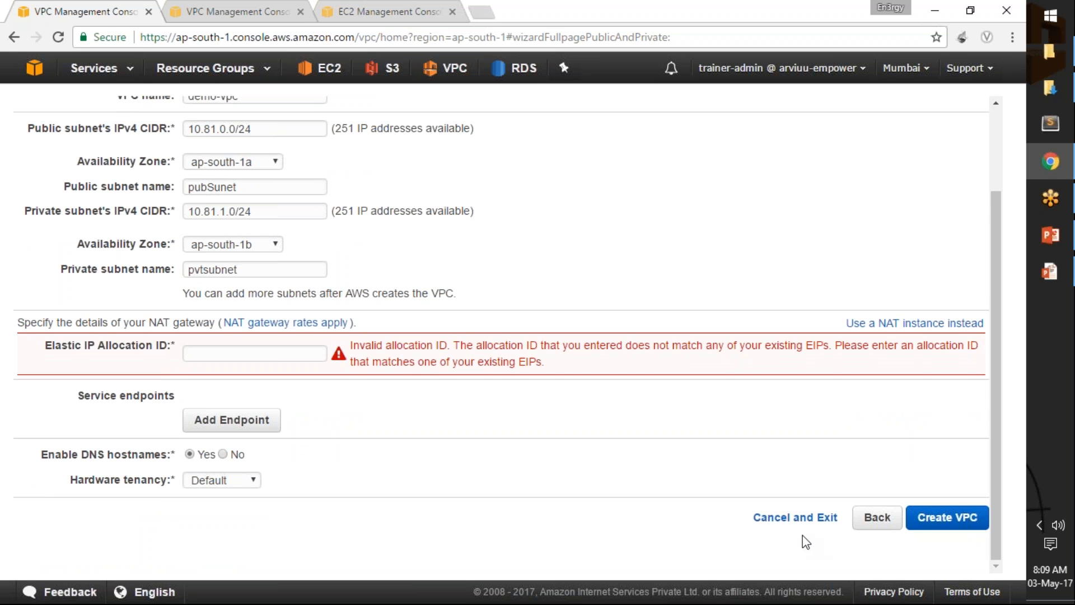
pyautogui.scroll(2, 616, 398)
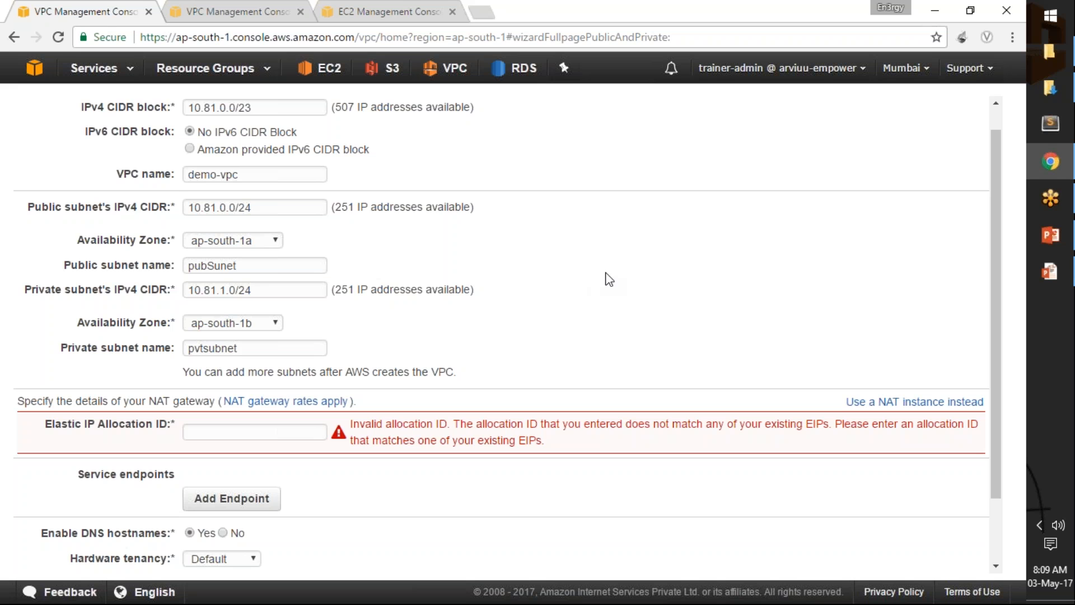
pyautogui.scroll(-2, 610, 279)
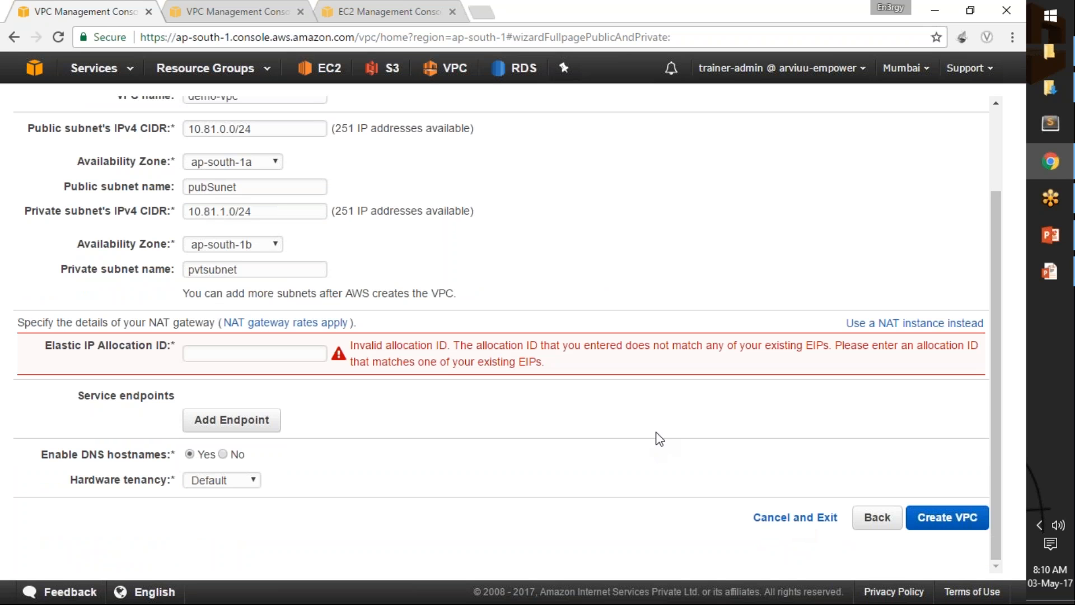
pyautogui.click(793, 521)
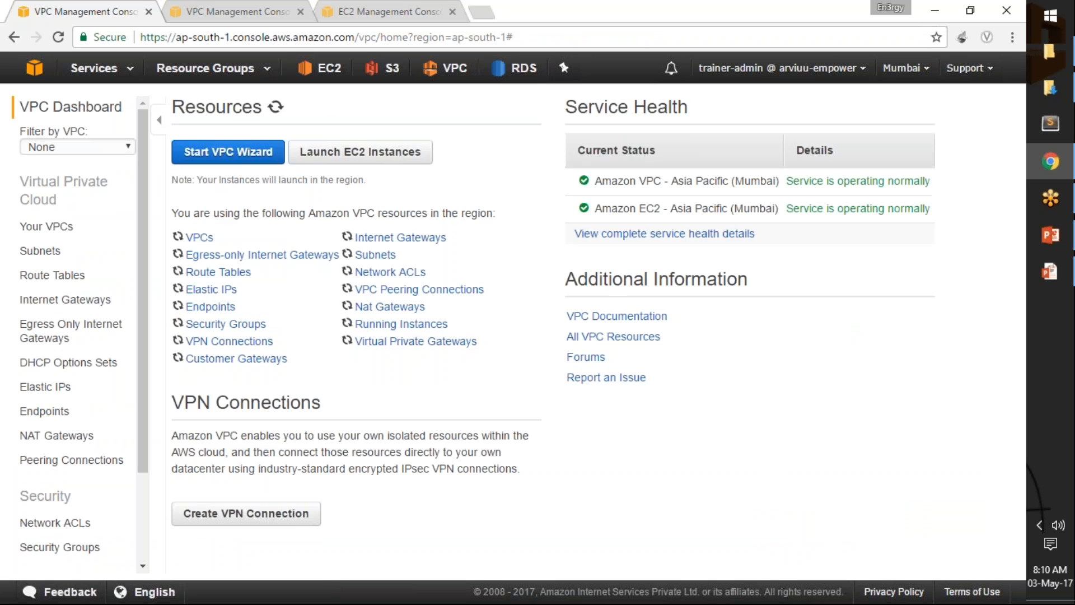
# - Restart the VPC wizard and select the VPC with a Single Public Subnet configuration
pyautogui.doubleClick(247, 151)
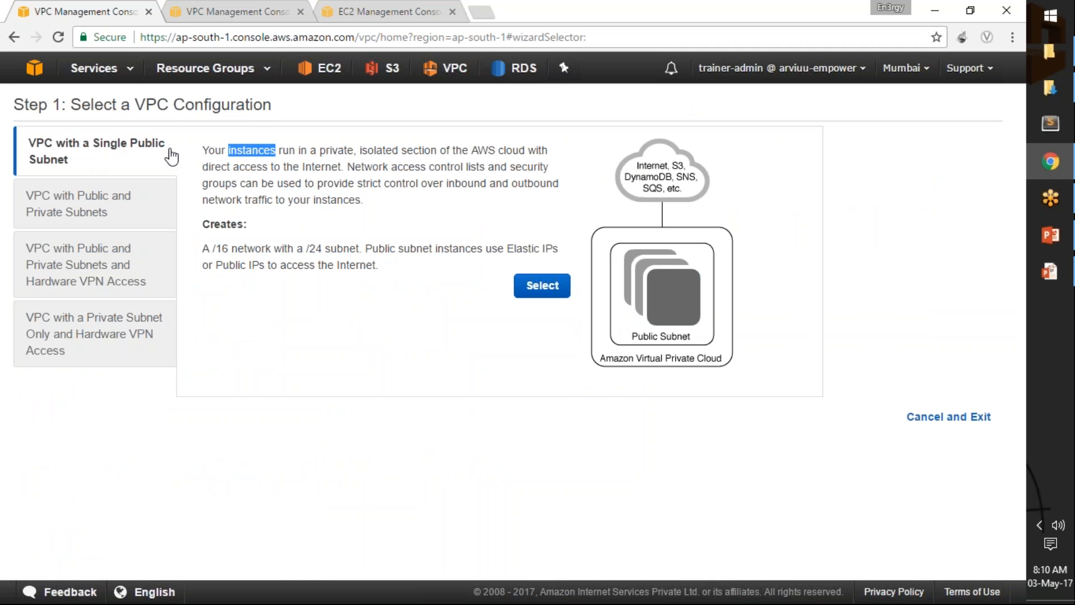
pyautogui.click(94, 219)
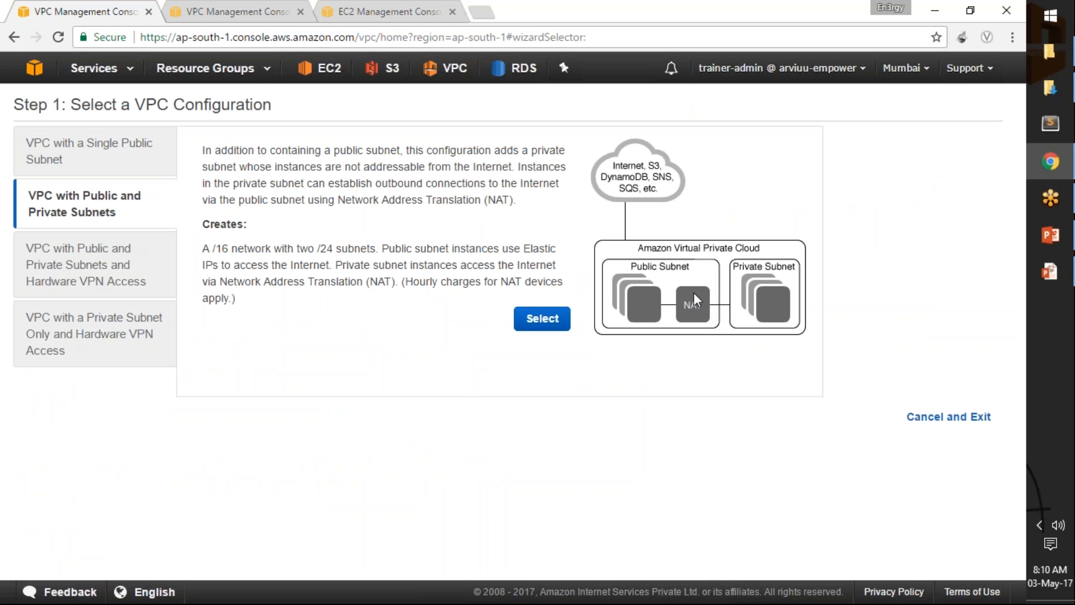
pyautogui.click(112, 150)
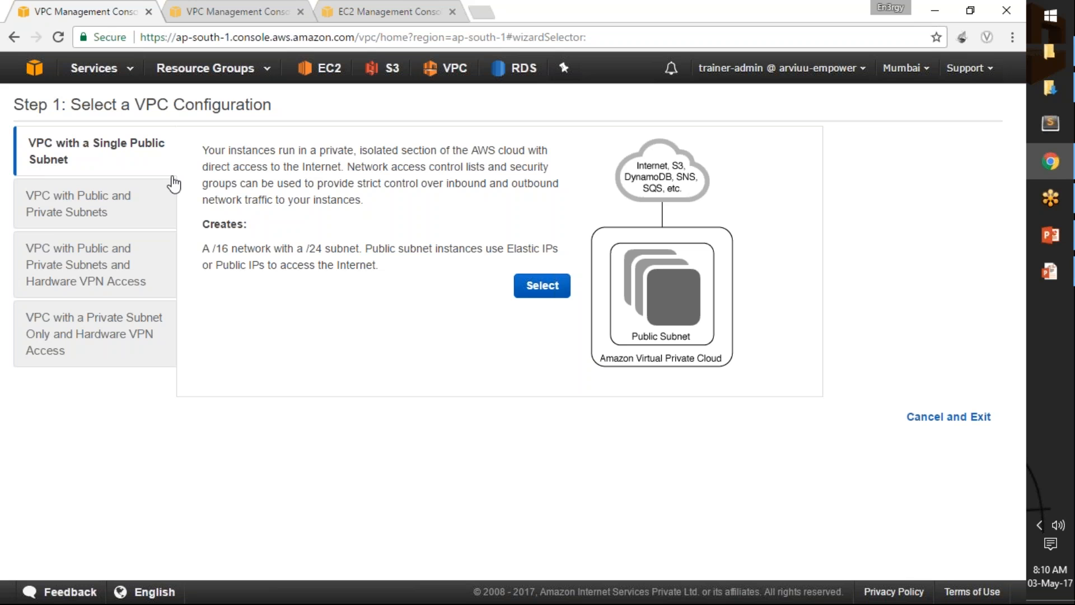
pyautogui.click(540, 288)
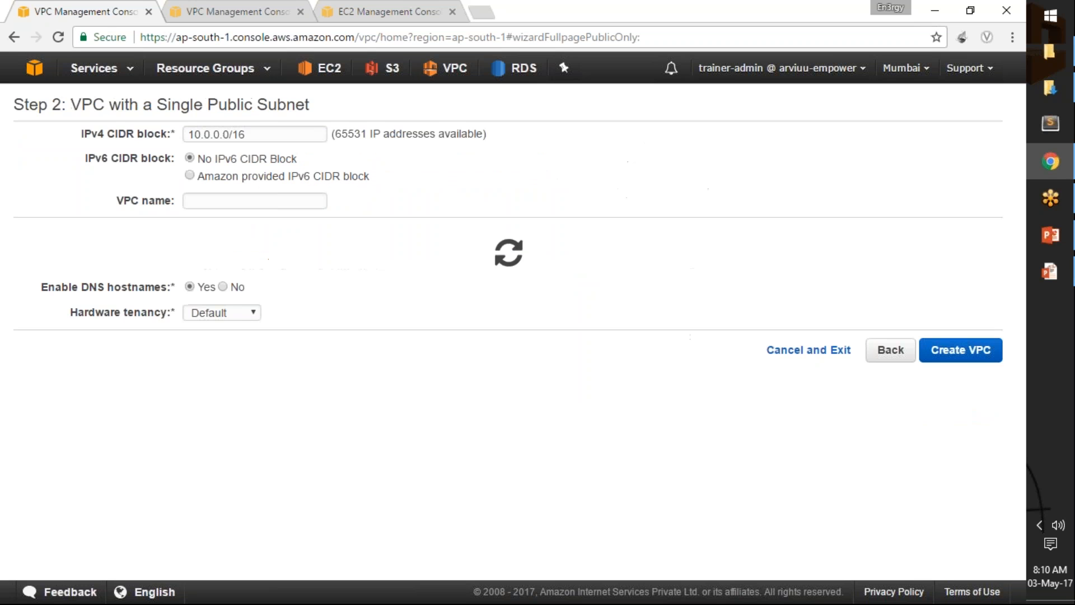
# - Set the VPC's IPv4 CIDR block to 10.81.0.0/23
pyautogui.click(214, 134)
pyautogui.press('BackSpace')
pyautogui.write('81')
pyautogui.press('End')
pyautogui.press('BackSpace')
pyautogui.press('BackSpace')
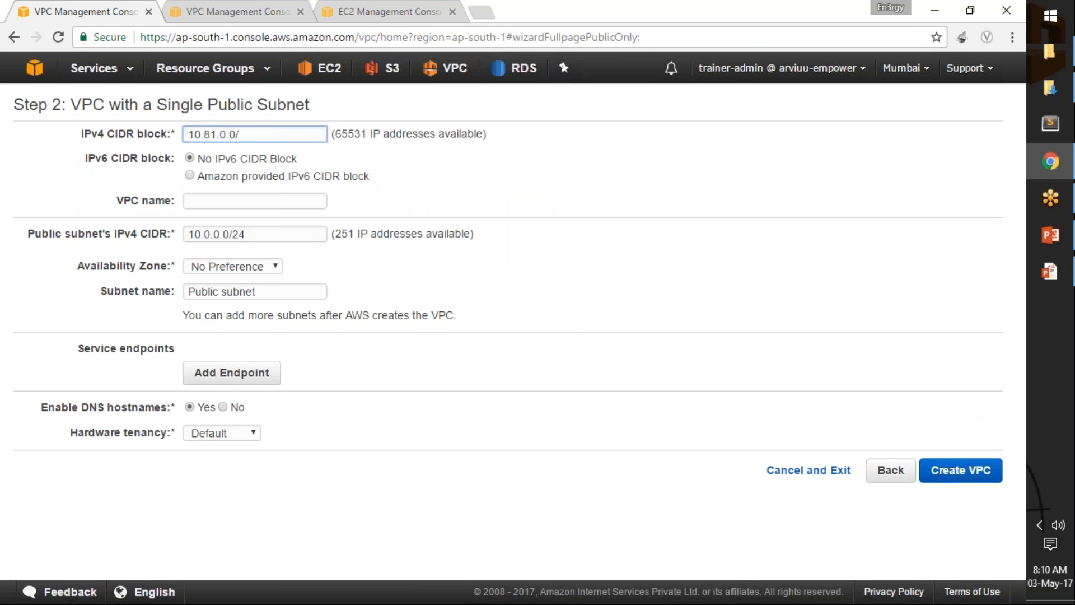
pyautogui.write('23')
pyautogui.press('Tab')
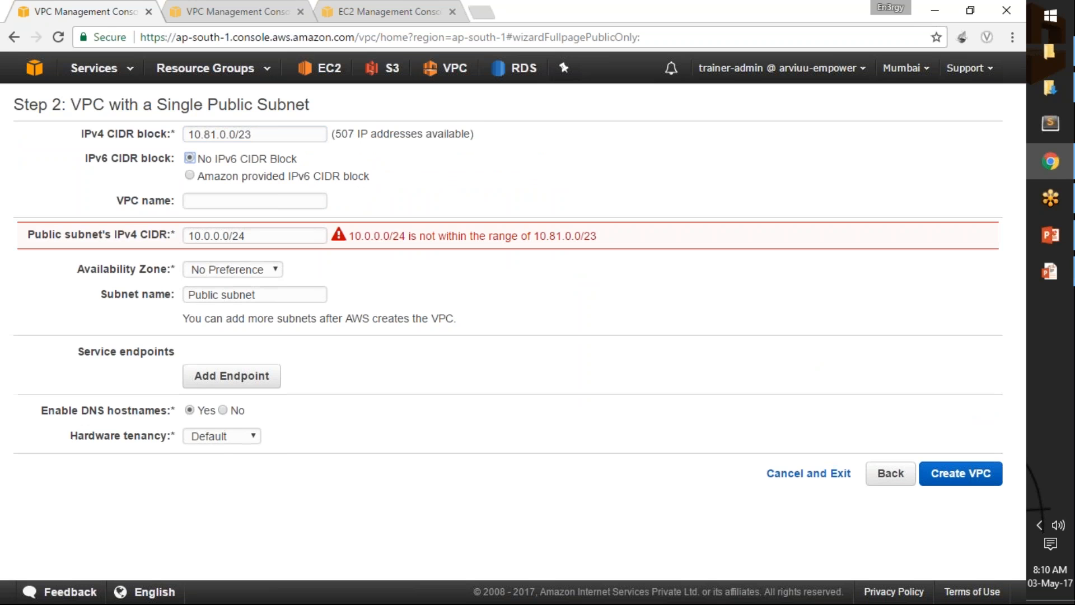
# - Name the VPC demo-vpc and set the public subnet's IPv4 CIDR to 10.81.0.0/23
pyautogui.click(265, 203)
pyautogui.write('dem')
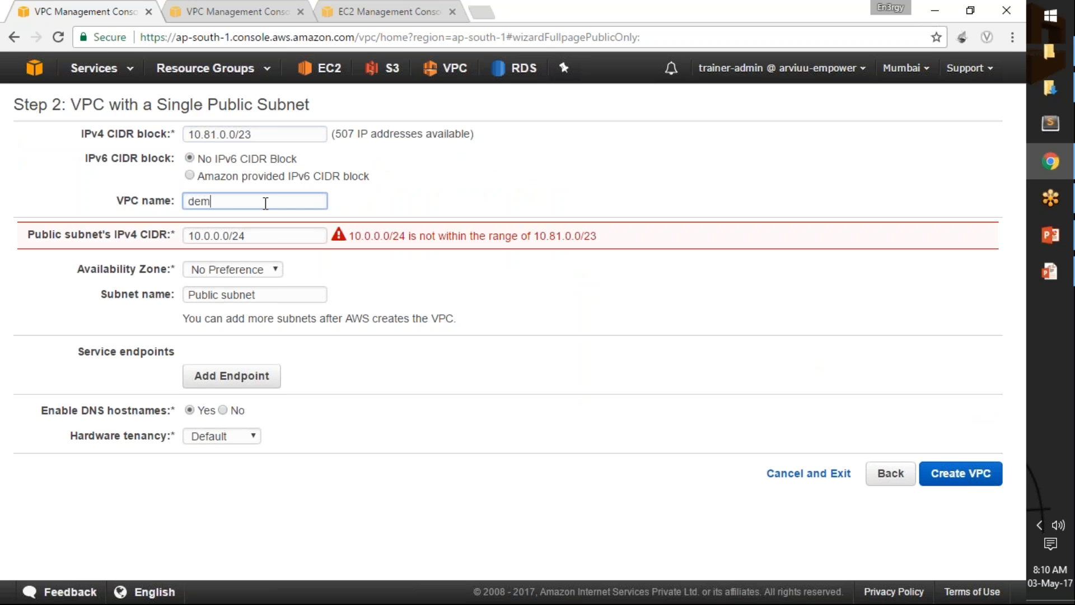
pyautogui.write('o-vpc')
pyautogui.click(210, 235)
pyautogui.press('BackSpace')
pyautogui.write('81.')
pyautogui.press('End')
pyautogui.press('BackSpace')
pyautogui.write('3')
# - Place the public subnet in availability zone ap-south-1a and name it pubSubnet
pyautogui.click(261, 269)
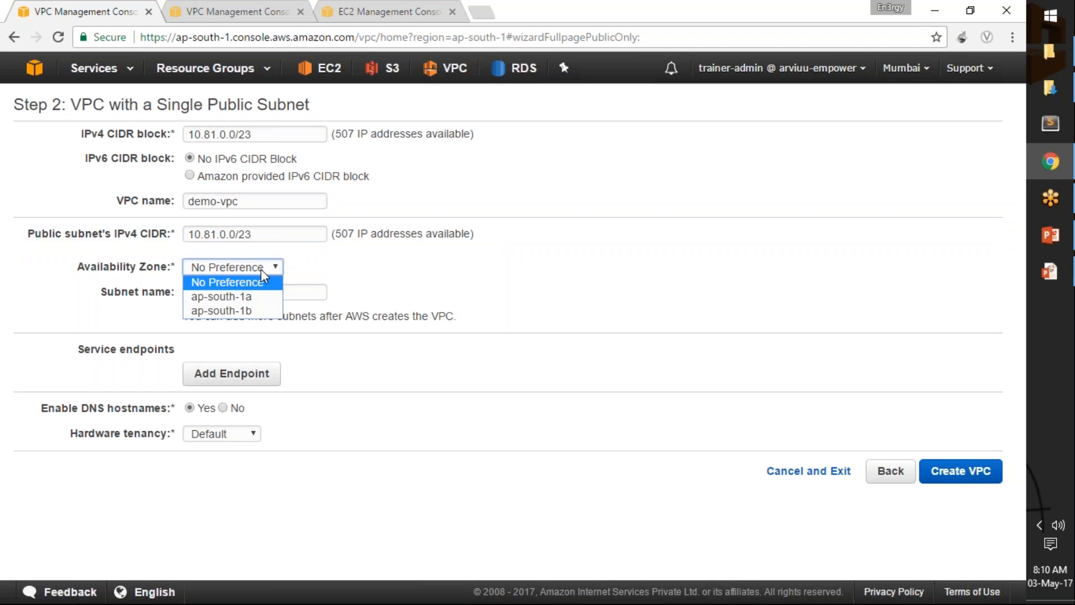
pyautogui.click(236, 296)
pyautogui.click(263, 292)
pyautogui.tripleClick(267, 292)
pyautogui.write('pubSubnet')
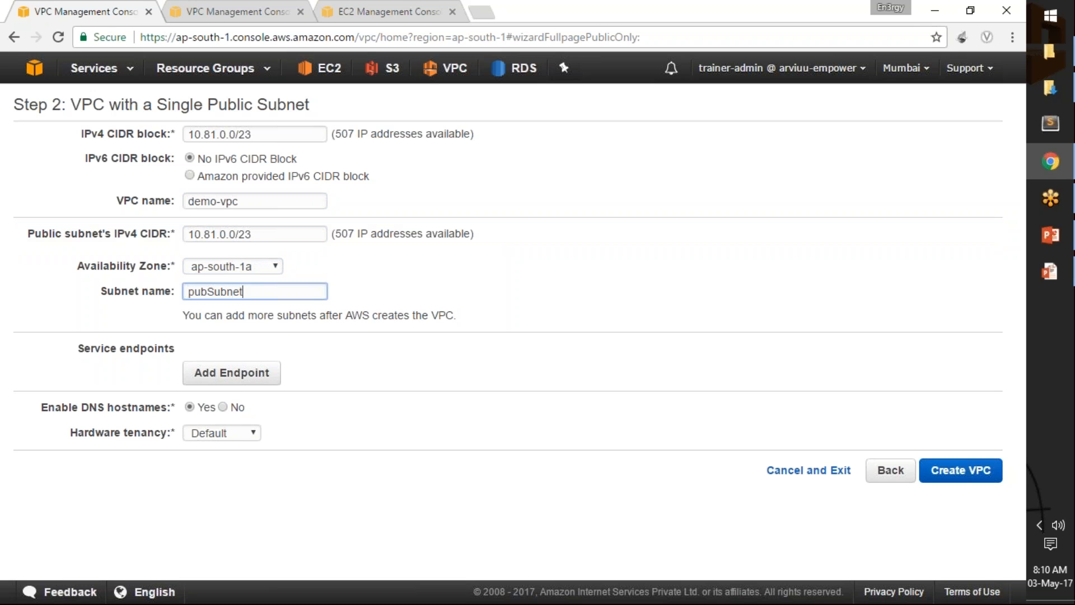
# - Create the VPC with the single public subnet and continue to the list of VPCs
pyautogui.click(970, 476)
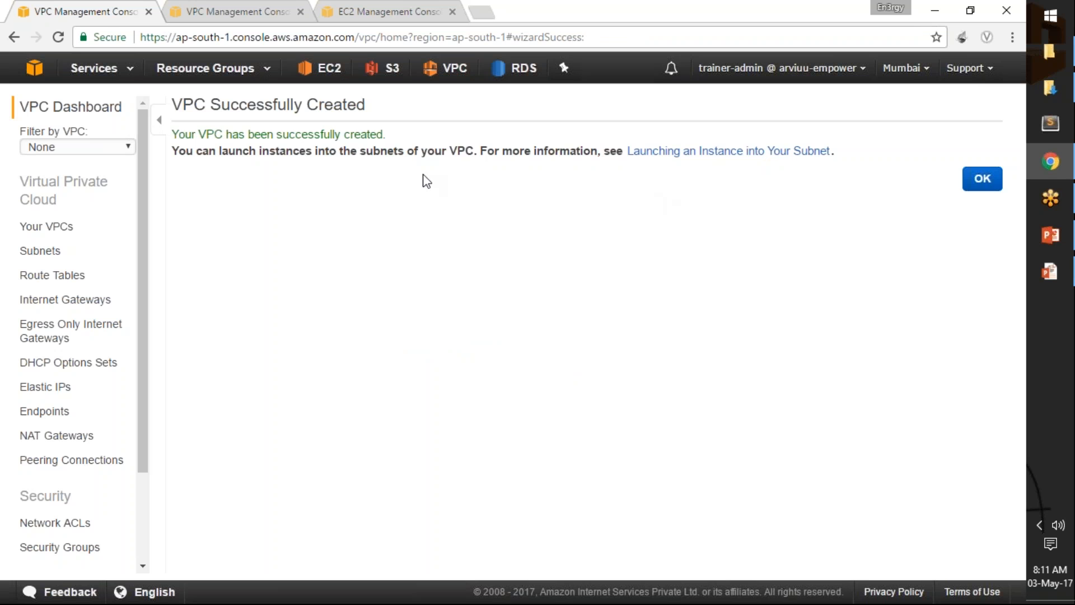
pyautogui.click(982, 178)
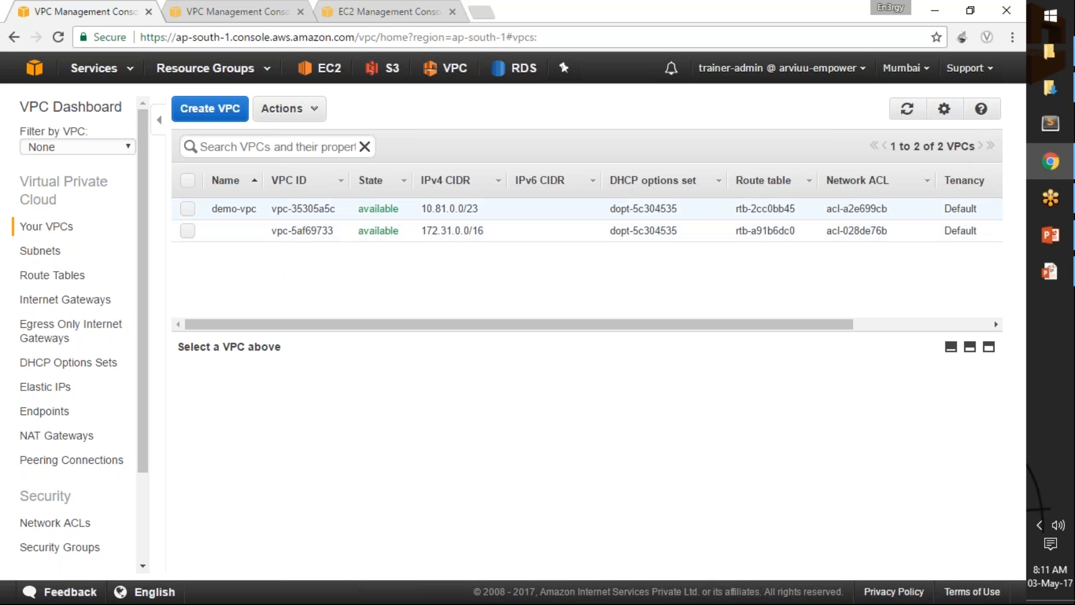
# - Examine the pubSubnet entry in the subnet list, including its summary and available subnet actions
pyautogui.click(52, 255)
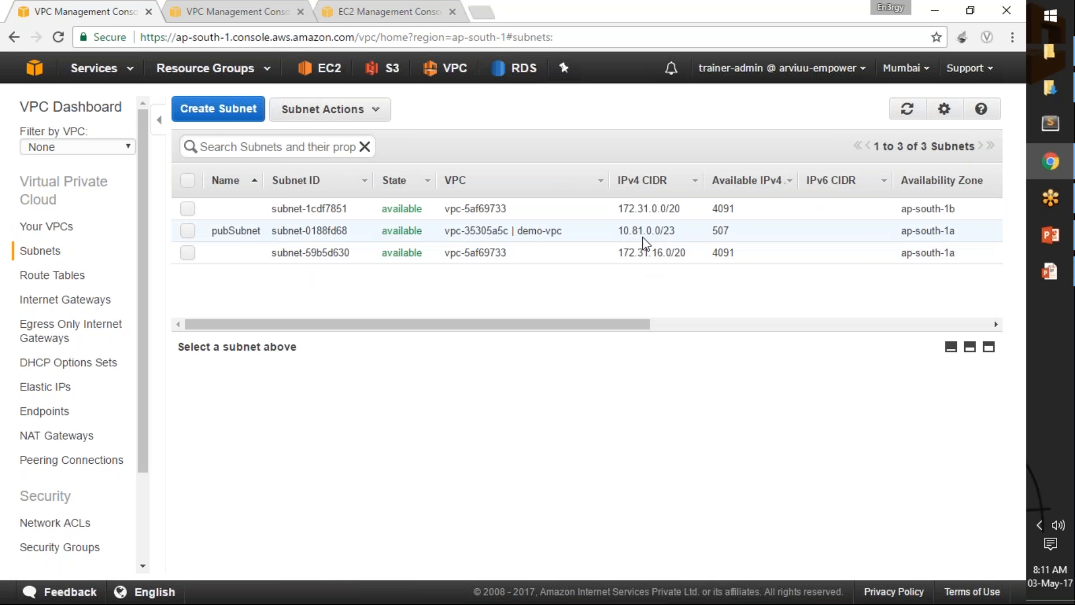
pyautogui.click(188, 231)
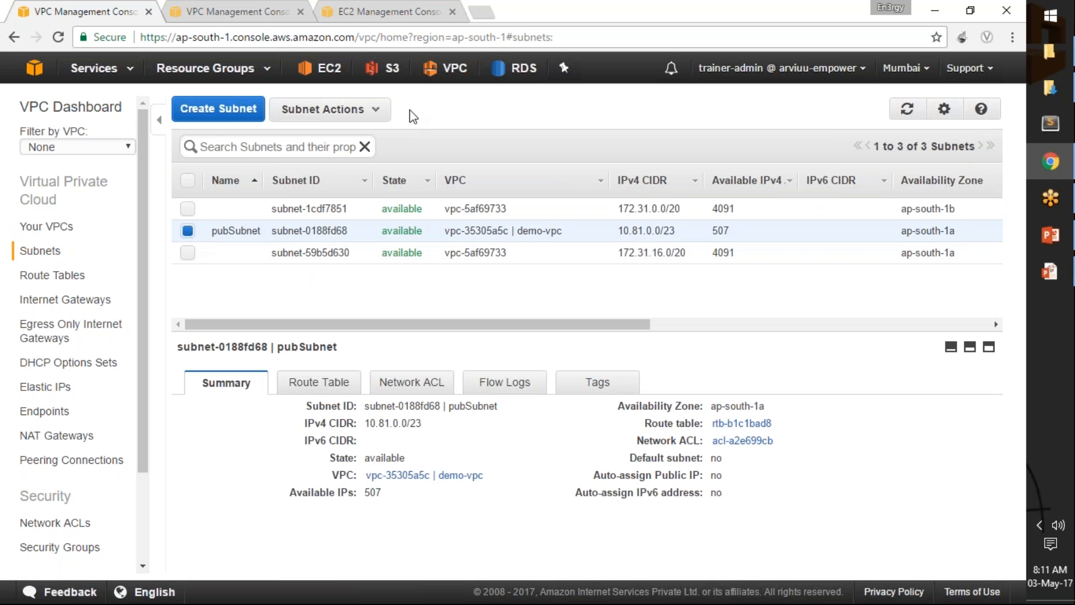
pyautogui.click(358, 112)
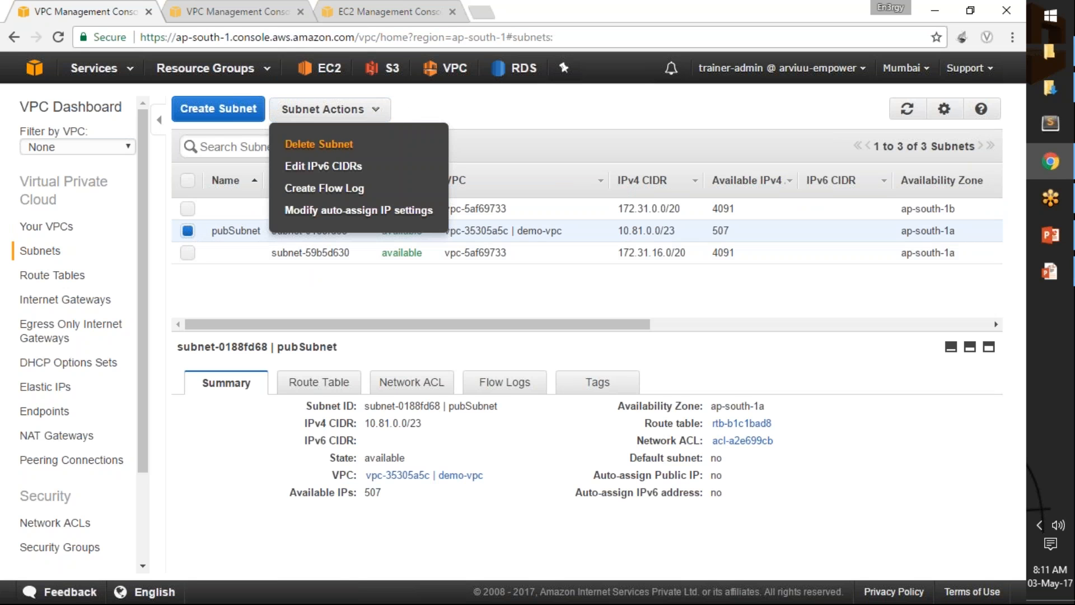
pyautogui.click(312, 296)
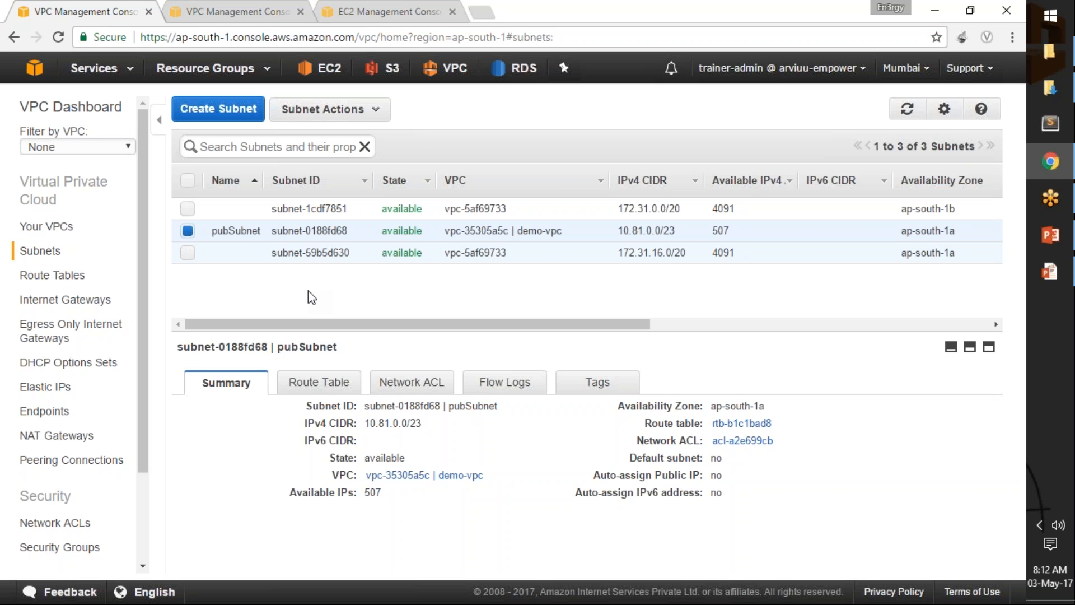
pyautogui.moveTo(213, 231)
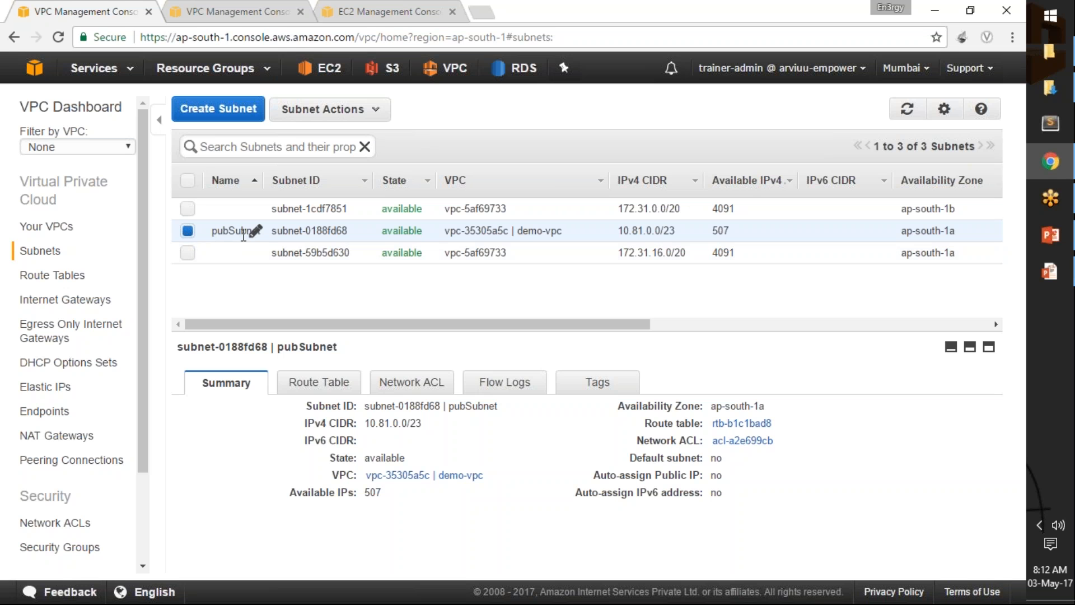
# - Open the internet gateways and check the ID and VPC attachment of demo-vpc's gateway
pyautogui.click(73, 305)
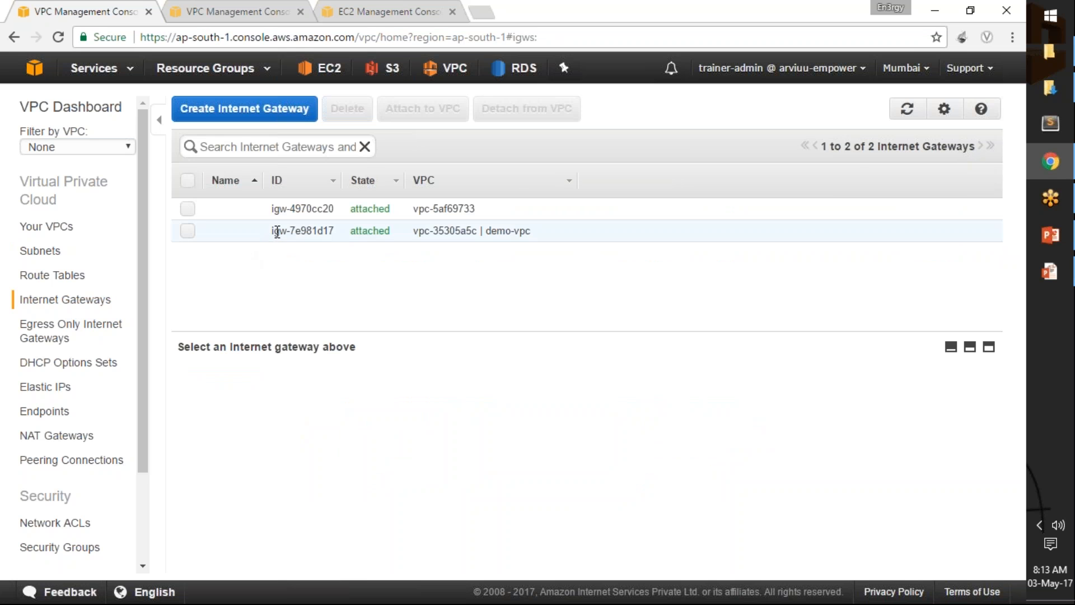
pyautogui.moveTo(275, 230); pyautogui.dragTo(337, 231)
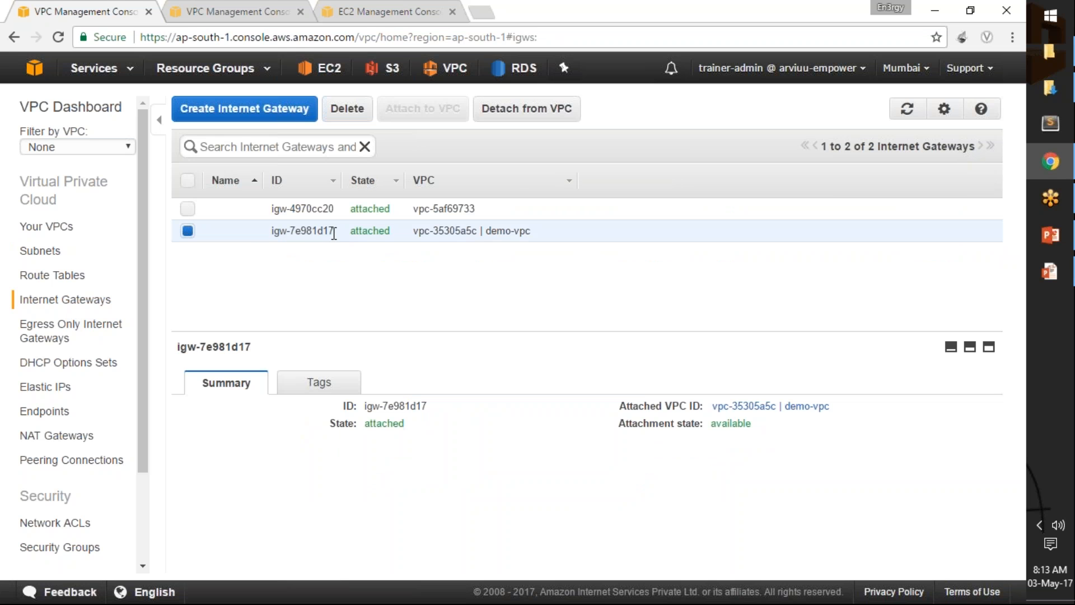
pyautogui.moveTo(485, 231); pyautogui.dragTo(526, 233)
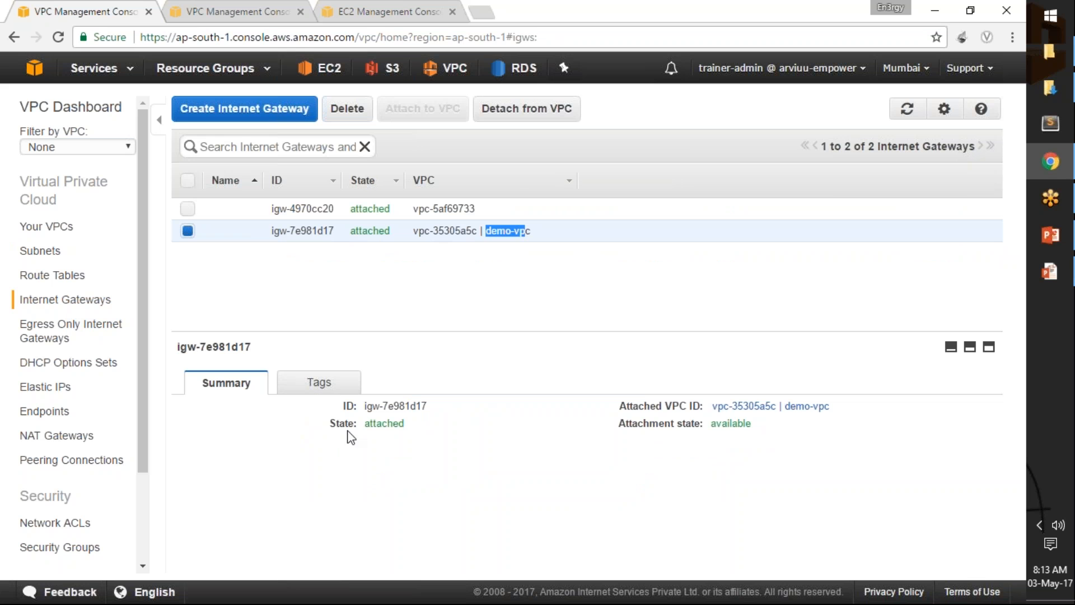
pyautogui.moveTo(412, 231); pyautogui.dragTo(477, 236)
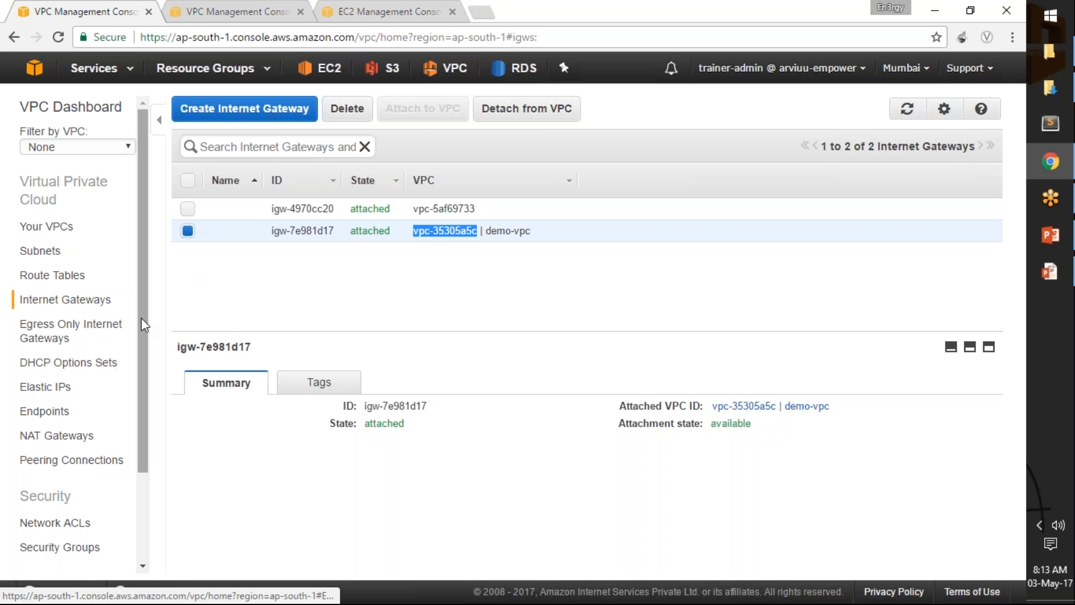
# - Filter the route tables by "demo" and compare the subnet associations of demo-vpc's tables
pyautogui.moveTo(141, 318); pyautogui.dragTo(149, 432)
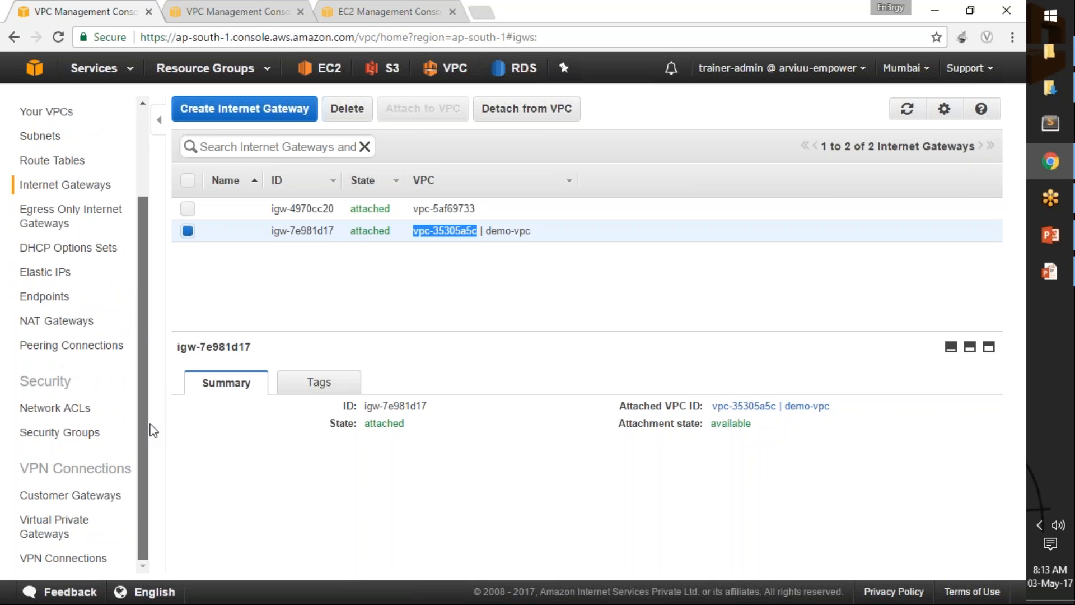
pyautogui.click(63, 162)
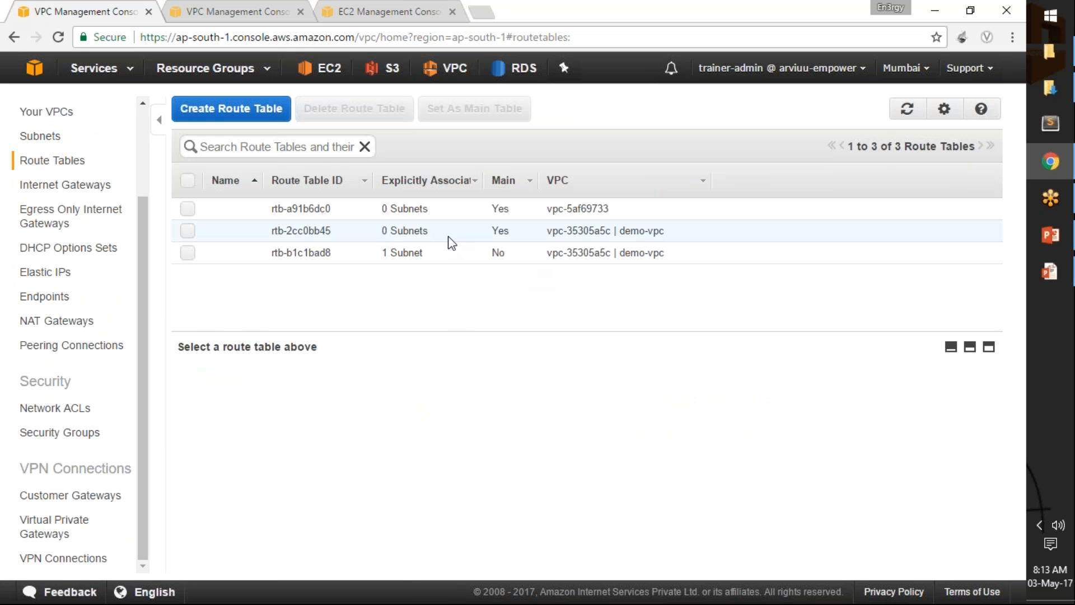
pyautogui.click(253, 145)
pyautogui.write('demo')
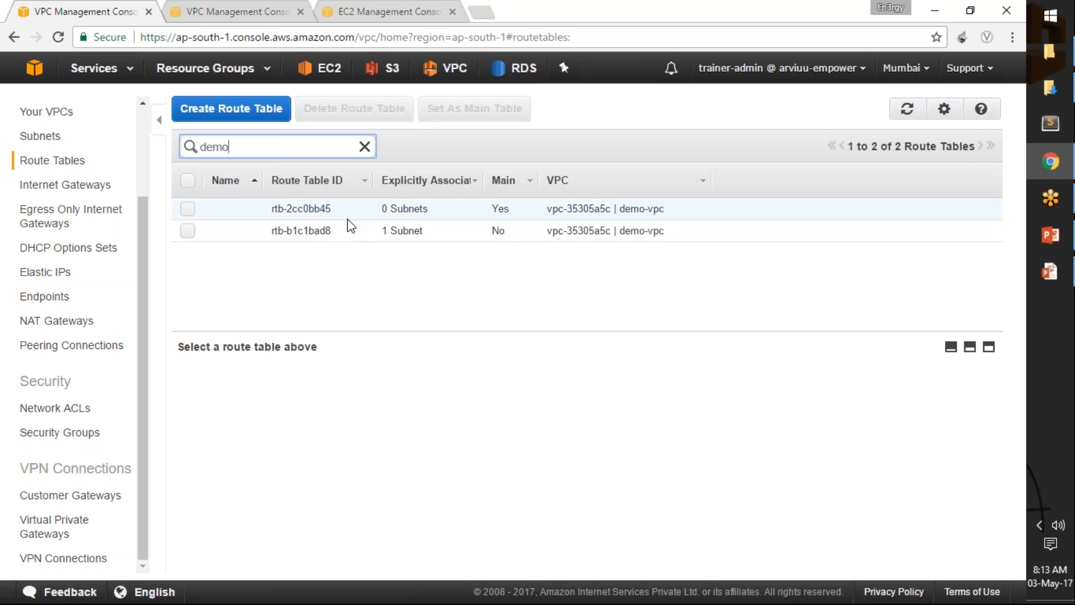
pyautogui.moveTo(382, 232); pyautogui.dragTo(423, 231)
pyautogui.click(314, 302)
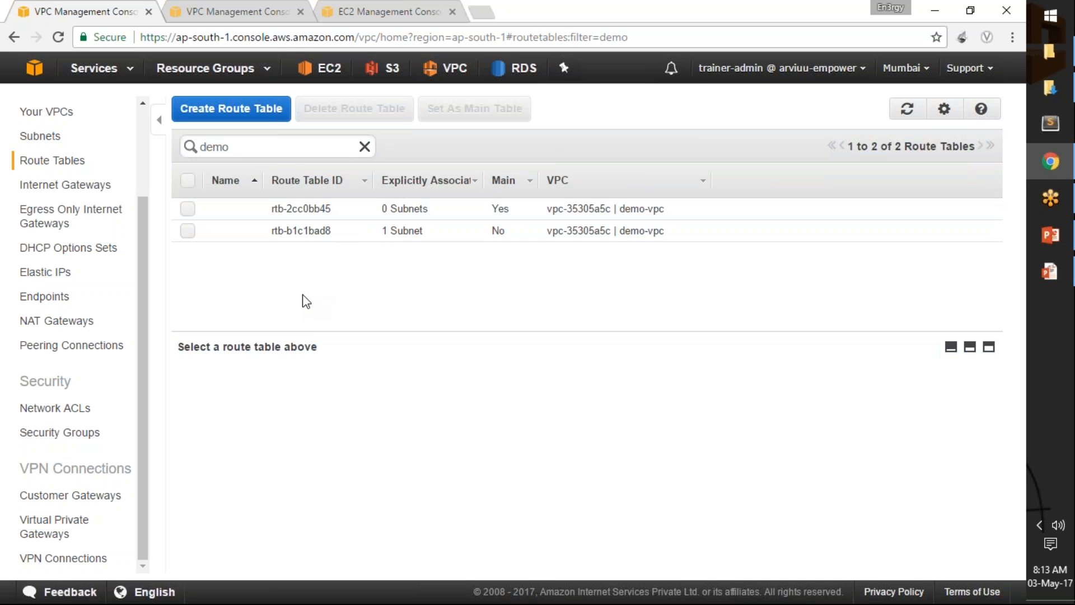
# - Examine the routes and subnet associations of demo-vpc's non-main route table, including the 0.0.0.0/0 destination
pyautogui.click(189, 231)
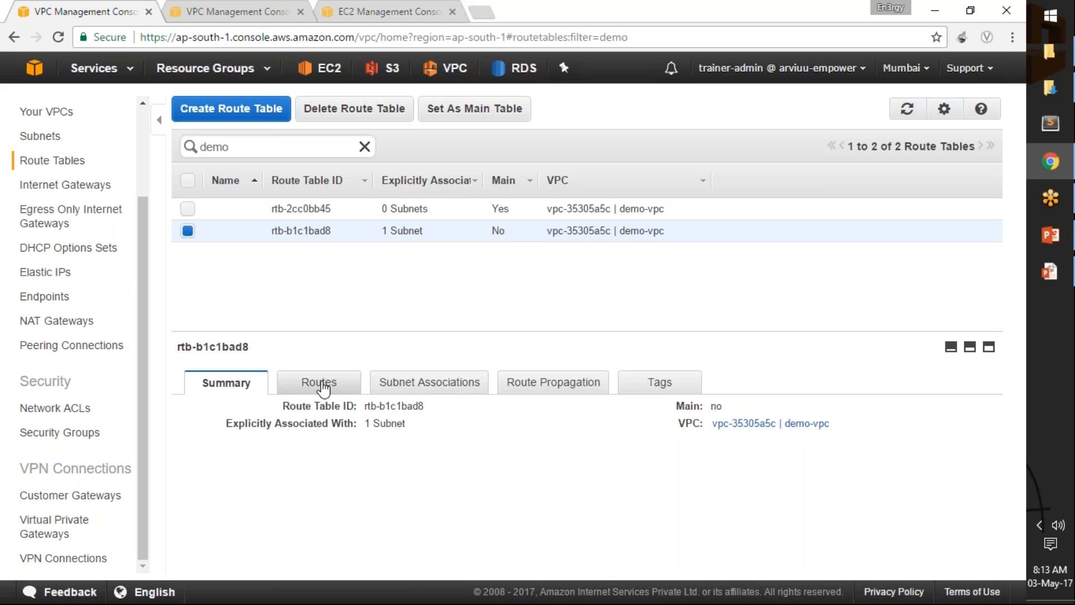
pyautogui.click(292, 385)
pyautogui.moveTo(180, 510); pyautogui.dragTo(301, 516)
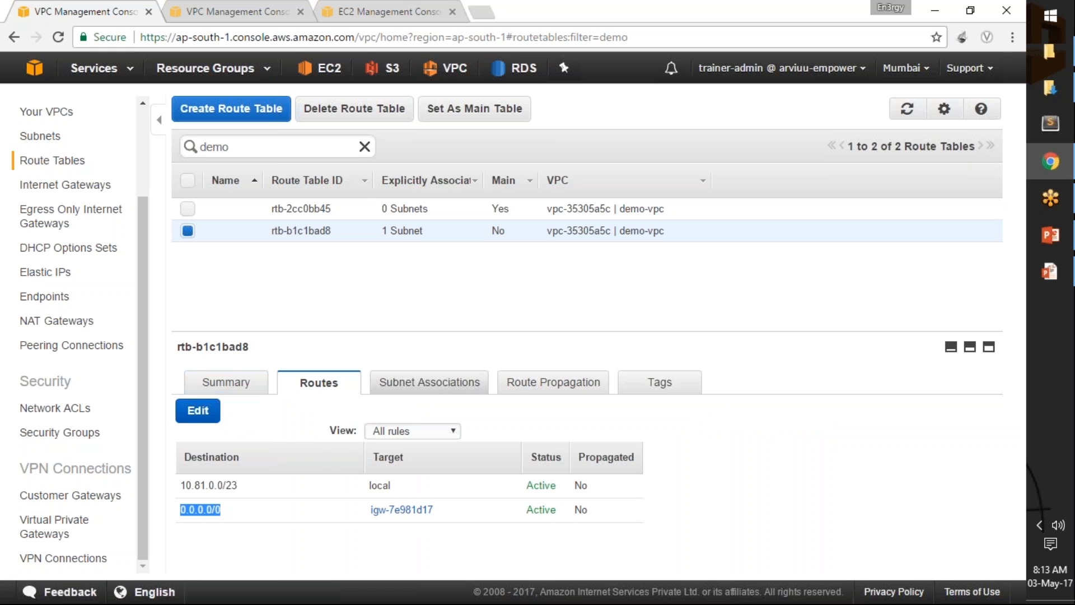
pyautogui.click(429, 383)
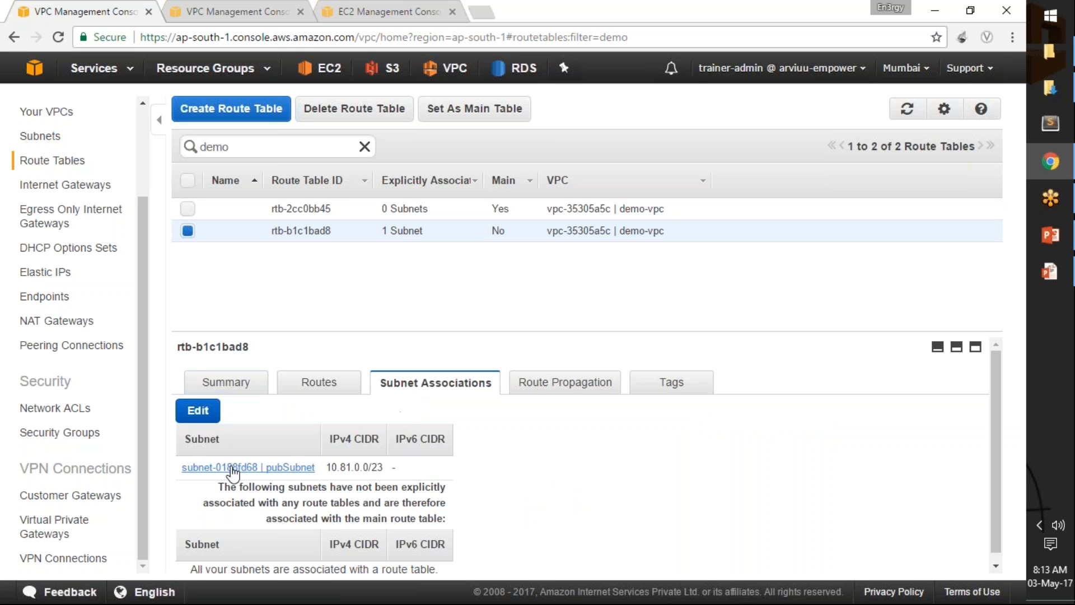
# - Filter the security groups by "demo" and select demo-vpc's default security group
pyautogui.moveTo(328, 469); pyautogui.dragTo(383, 466)
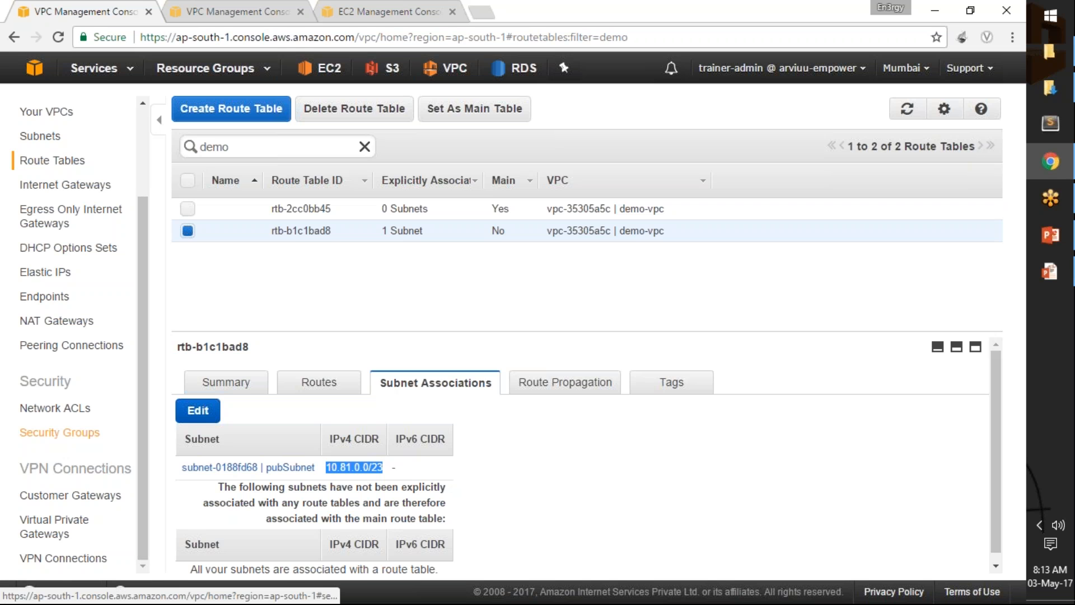
pyautogui.click(60, 432)
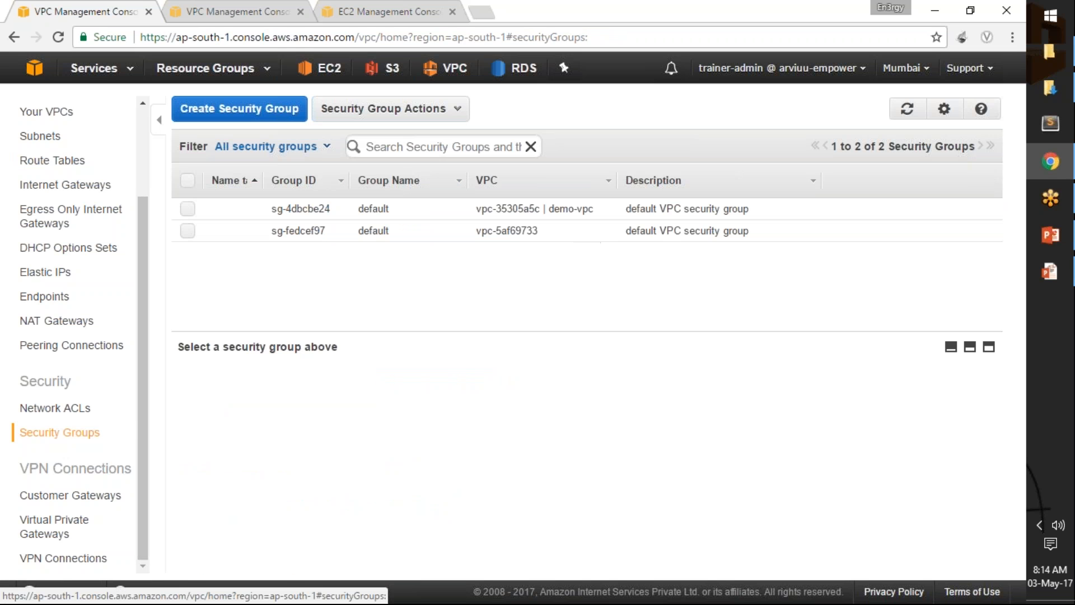
pyautogui.click(442, 147)
pyautogui.write('demo')
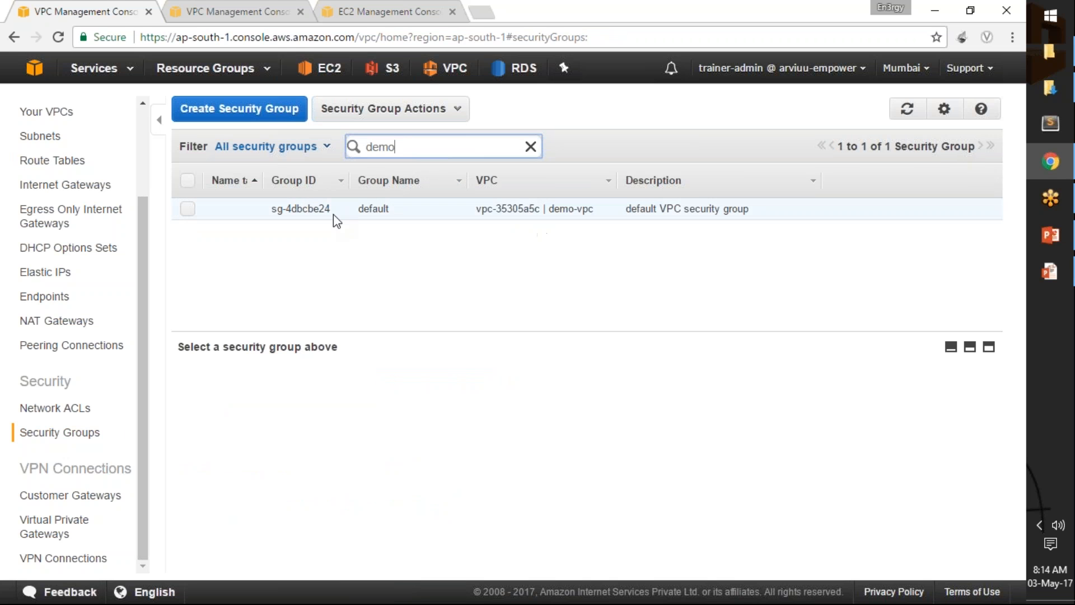
pyautogui.click(189, 209)
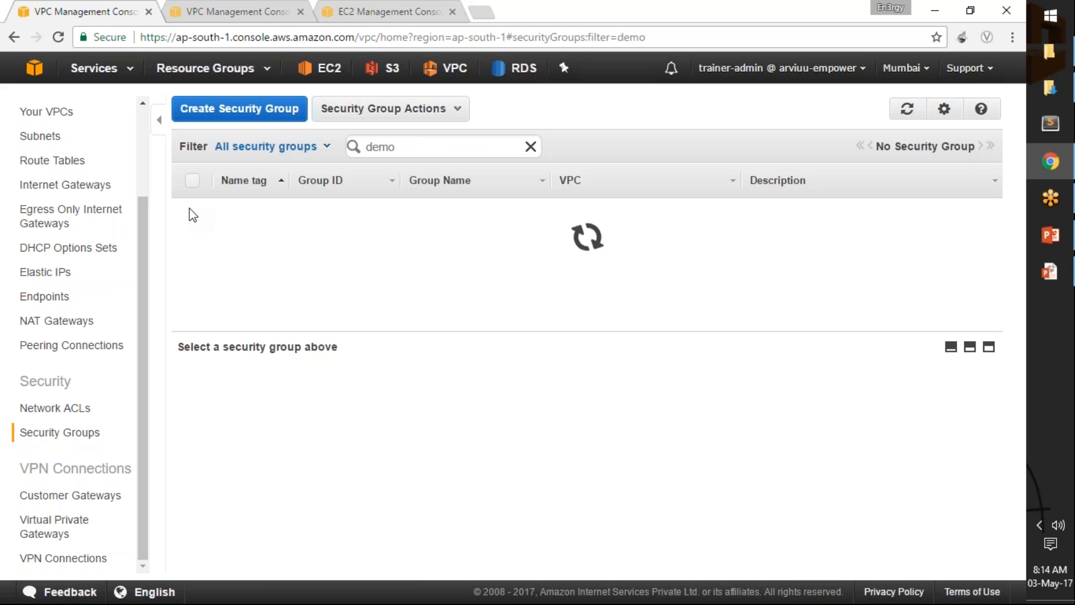
pyautogui.click(186, 210)
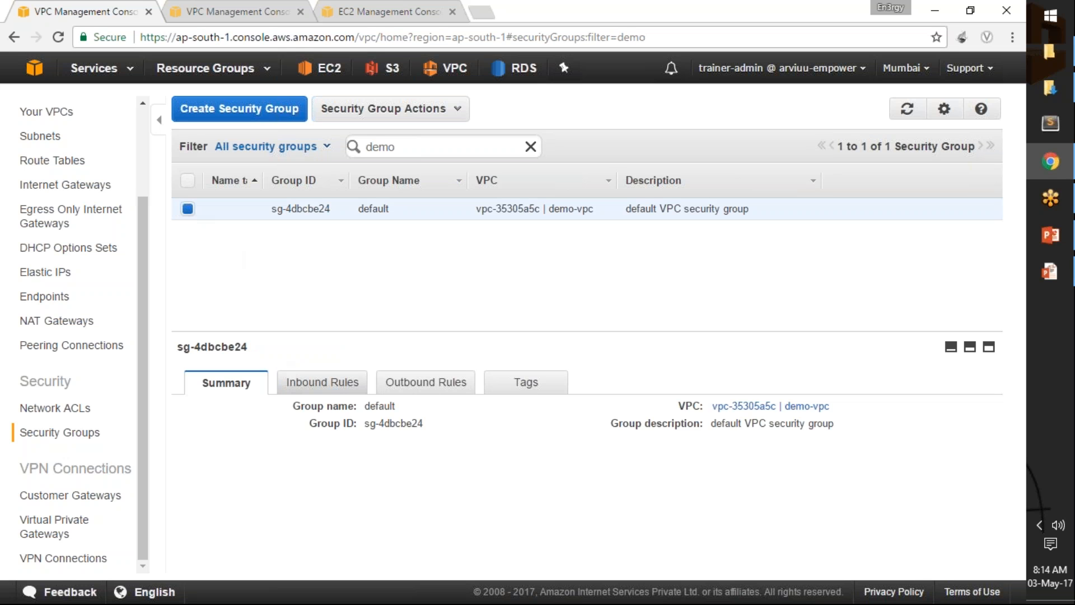
# - Examine the inbound rules of demo-vpc's default security group, including the traffic type and source
pyautogui.click(337, 386)
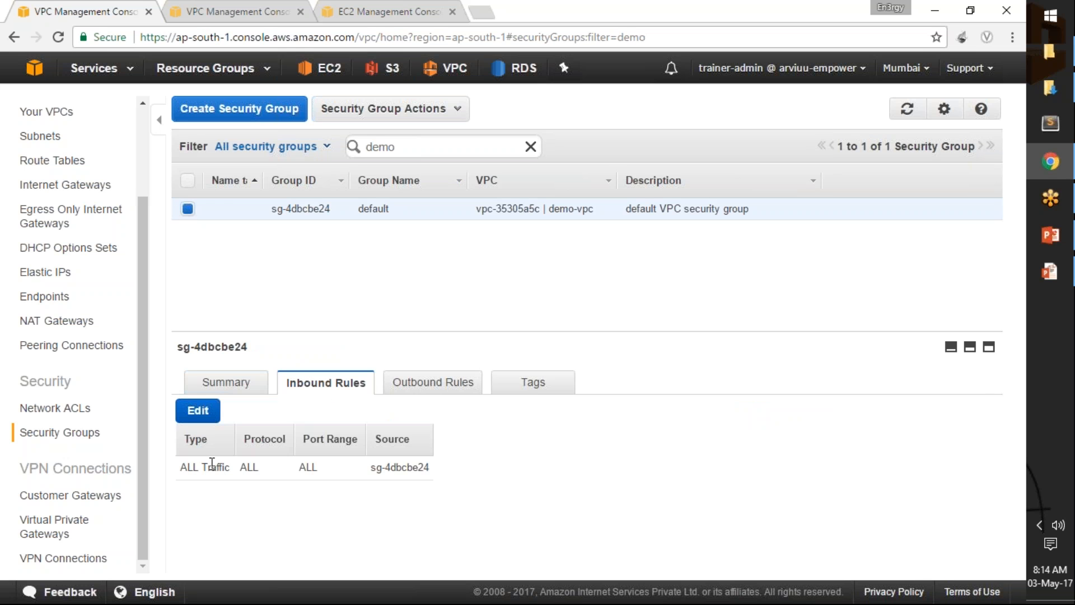
pyautogui.moveTo(182, 468); pyautogui.dragTo(251, 469)
pyautogui.moveTo(372, 468); pyautogui.dragTo(432, 469)
pyautogui.click(448, 476)
pyautogui.moveTo(371, 467); pyautogui.dragTo(428, 473)
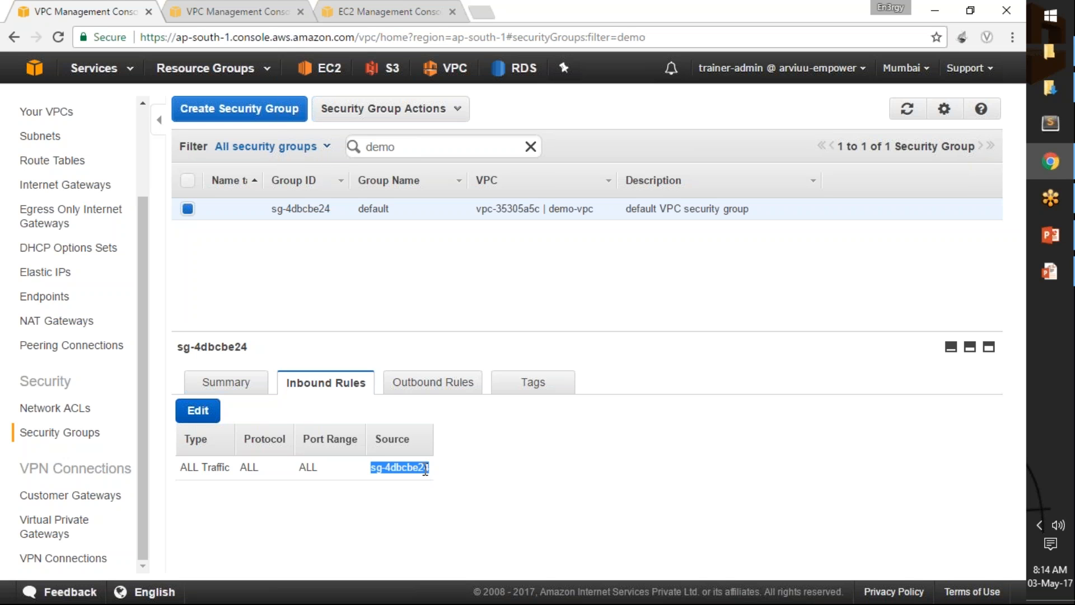
# - Add an inbound SSH (22) rule with source 0.0.0.0/0 to demo-vpc's default security group
pyautogui.click(197, 410)
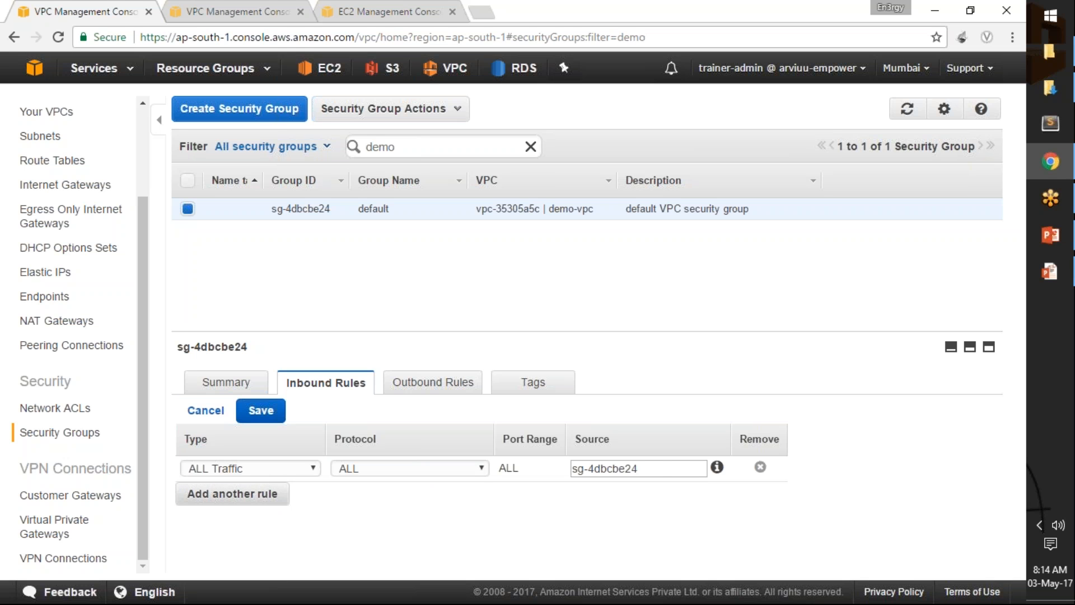
pyautogui.click(273, 495)
pyautogui.click(280, 495)
pyautogui.press('s')
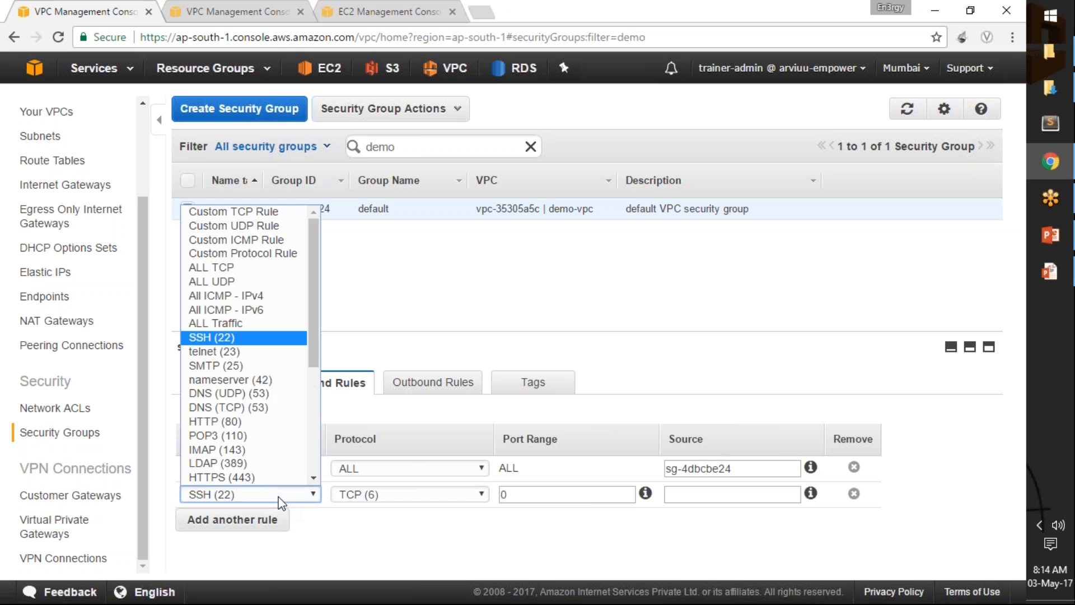
pyautogui.press('Return')
pyautogui.click(605, 493)
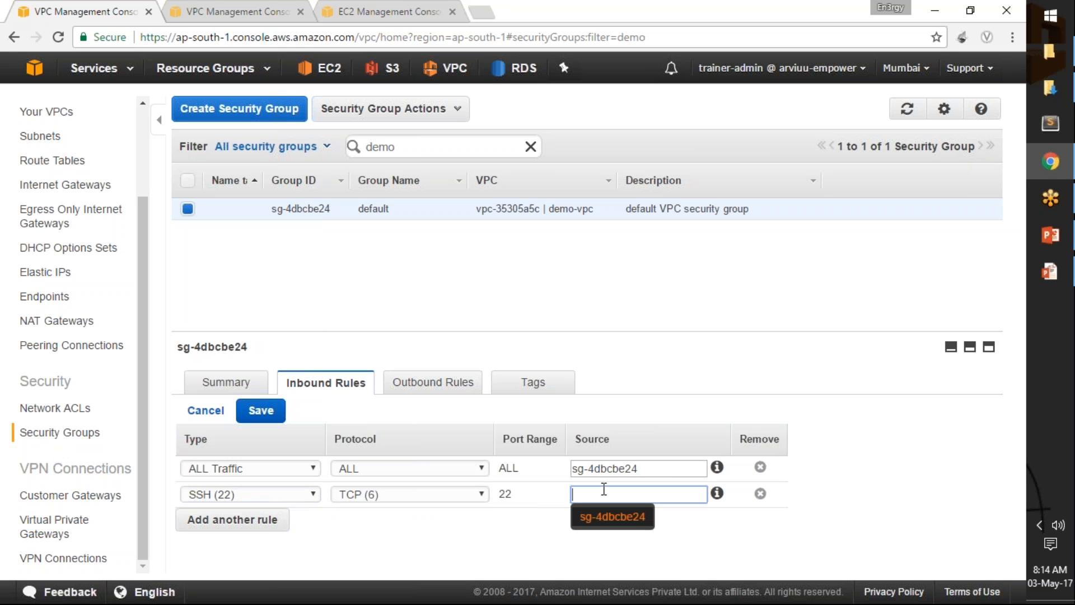
pyautogui.write('0.0.0.0/0')
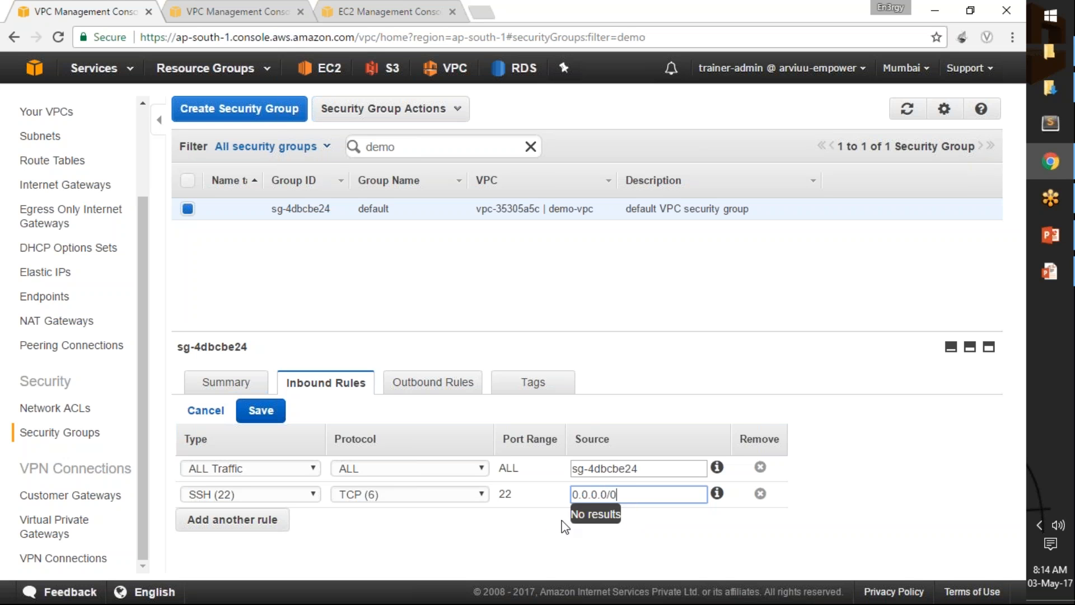
pyautogui.click(598, 518)
pyautogui.moveTo(629, 497); pyautogui.dragTo(570, 495)
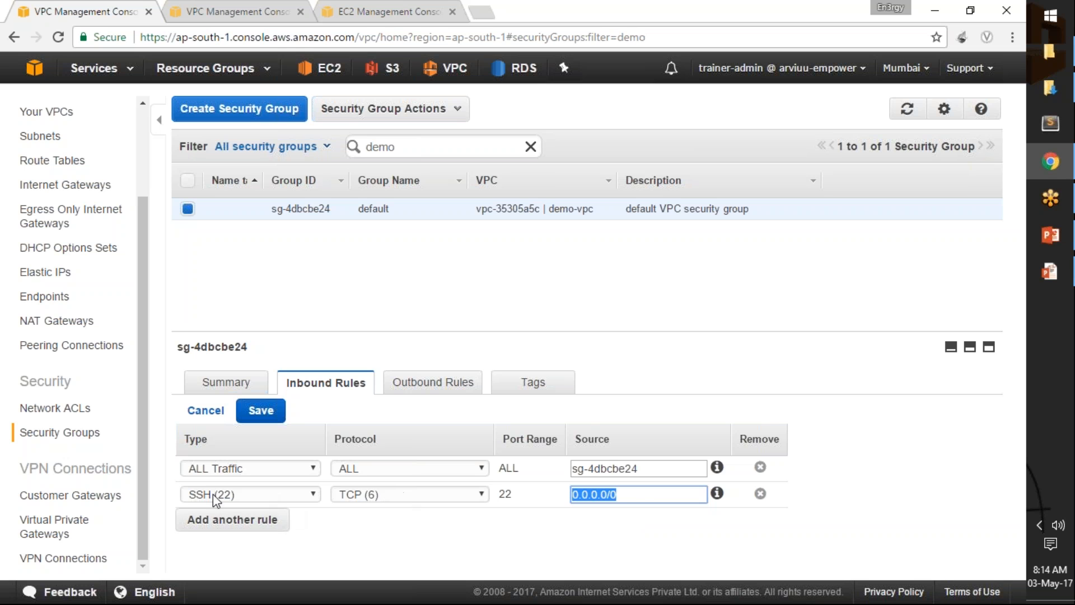
# - Add an inbound HTTP (80) rule with source 0.0.0.0/0 and save the security group's inbound rules
pyautogui.click(231, 523)
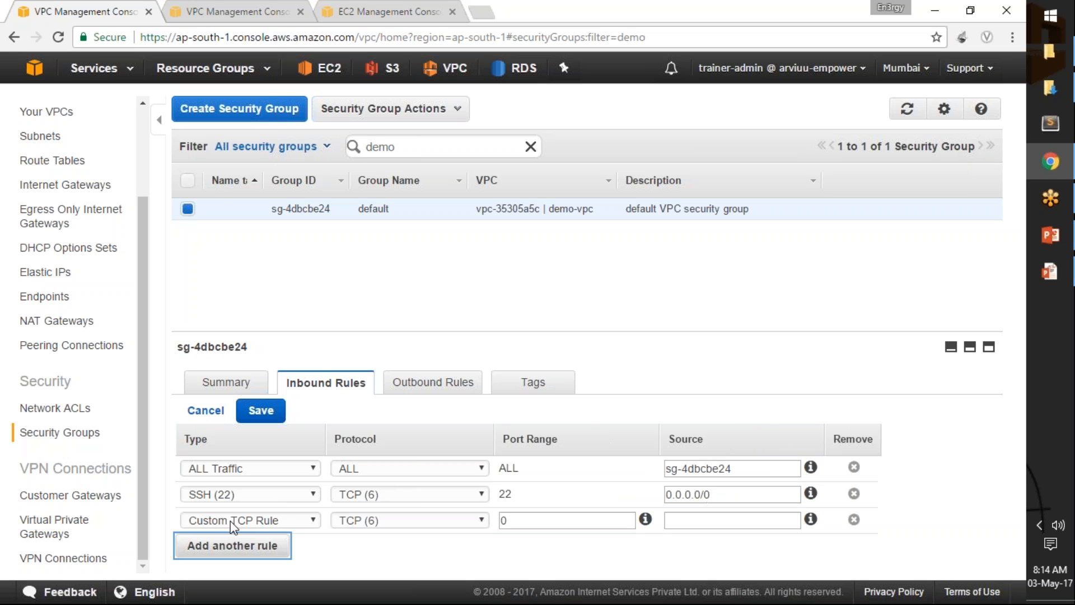
pyautogui.click(234, 521)
pyautogui.press('h')
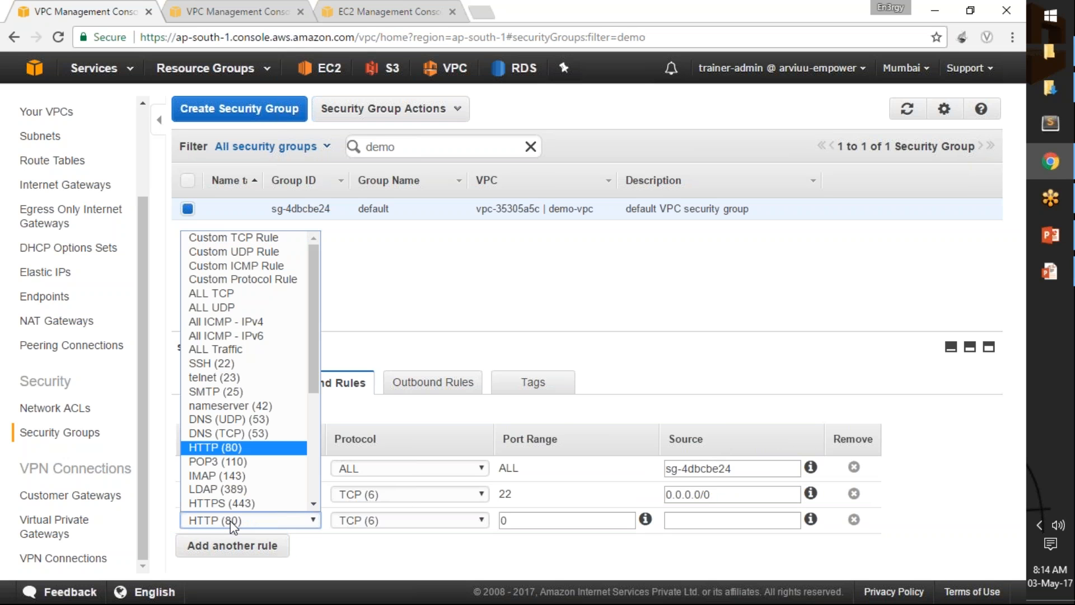
pyautogui.click(234, 524)
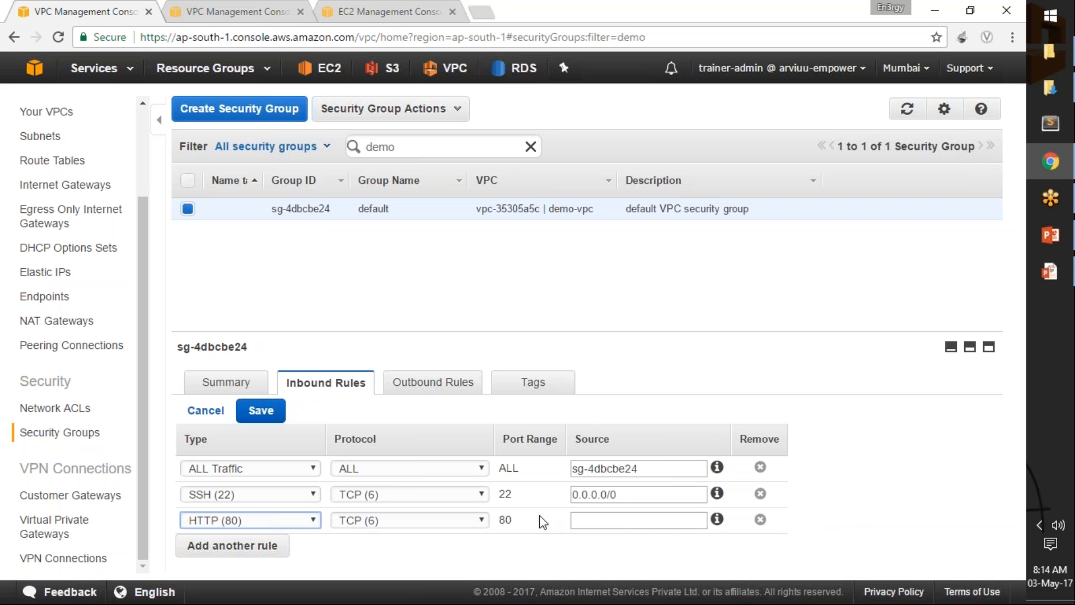
pyautogui.click(597, 518)
pyautogui.write('0.0.0.0')
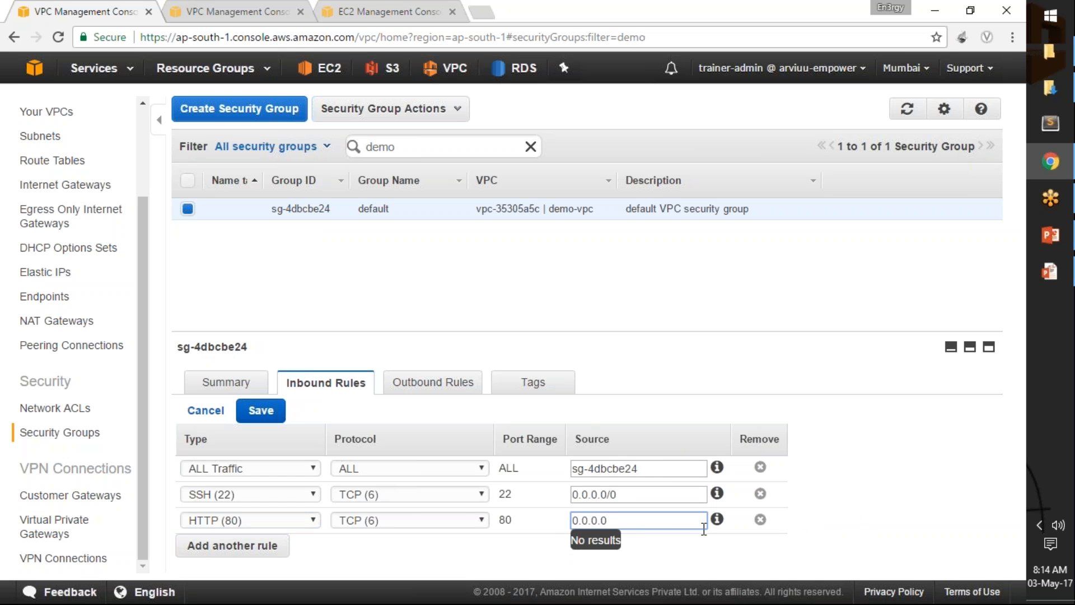
pyautogui.write('/0')
pyautogui.click(261, 417)
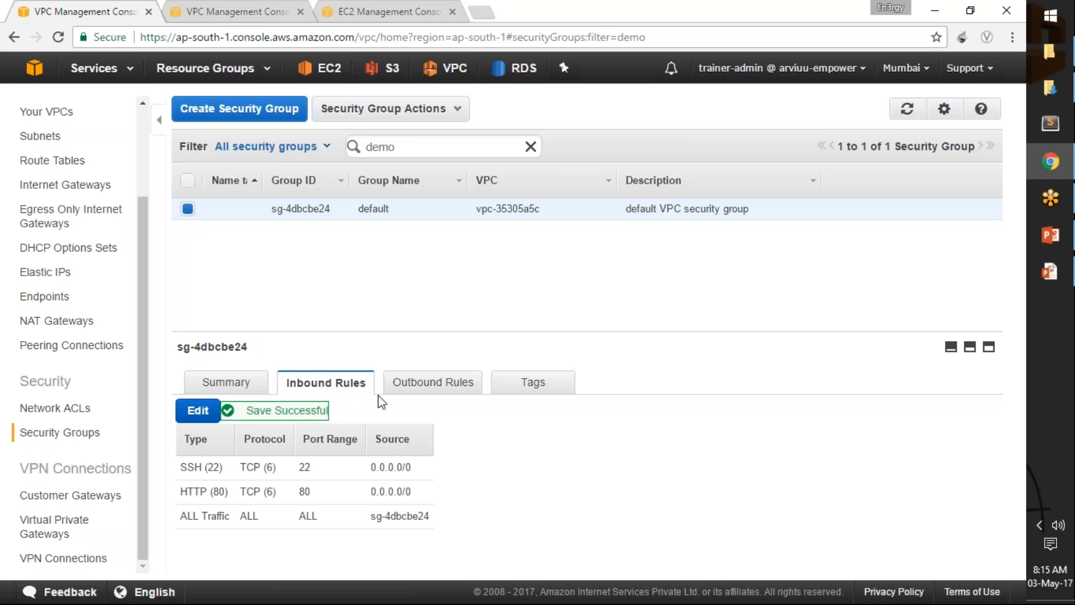
# - Examine the outbound rules of demo-vpc's default security group, including the traffic type and destination
pyautogui.click(423, 391)
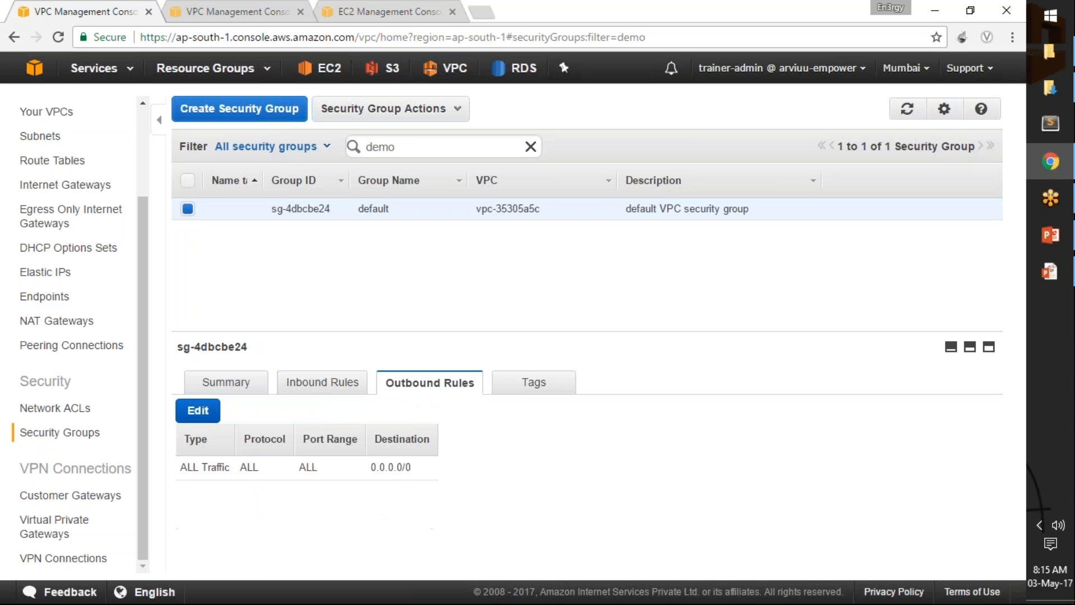
pyautogui.moveTo(184, 470)
pyautogui.mouseDown()
pyautogui.moveTo(406, 468)
pyautogui.moveTo(422, 481)
pyautogui.moveTo(385, 469)
pyautogui.moveTo(184, 472)
pyautogui.mouseUp()
pyautogui.click(413, 468)
pyautogui.click(243, 493)
# - Filter the network ACLs by "demo" and open the summary of demo-vpc's ACL
pyautogui.click(76, 409)
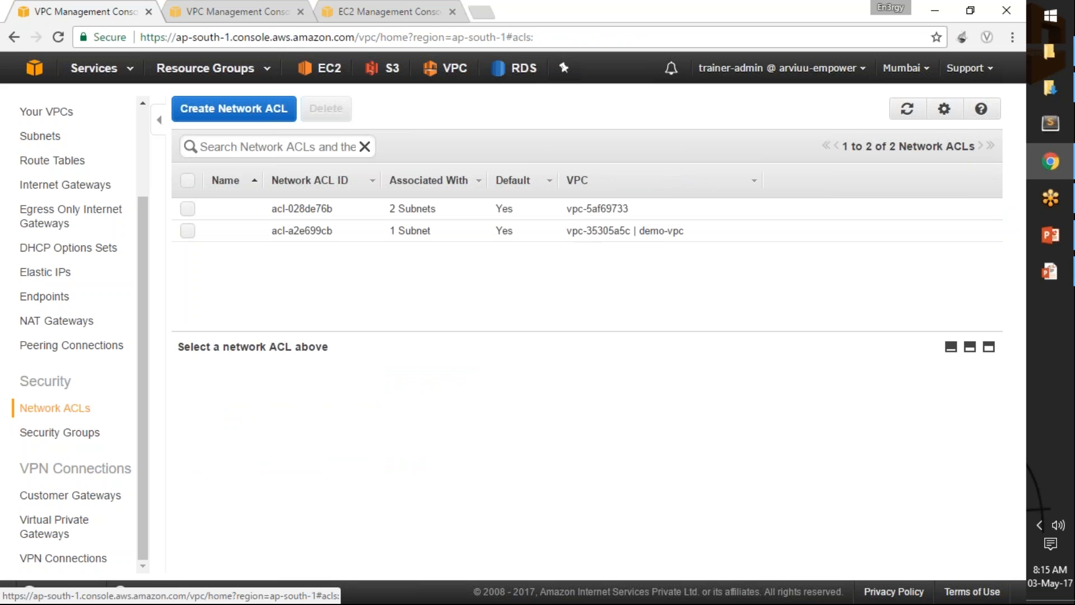
pyautogui.click(325, 150)
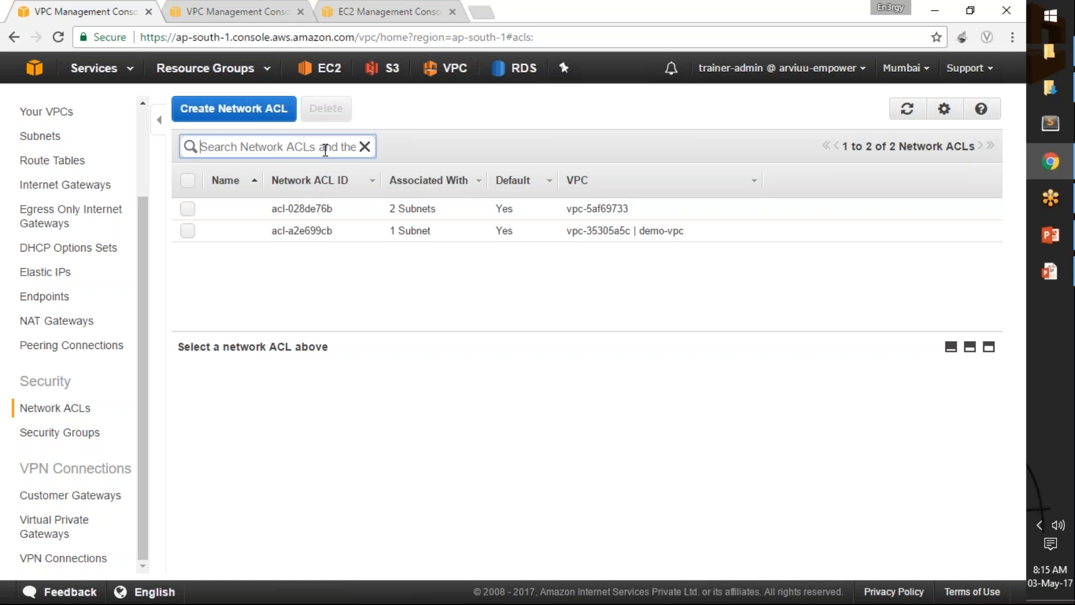
pyautogui.write('demo')
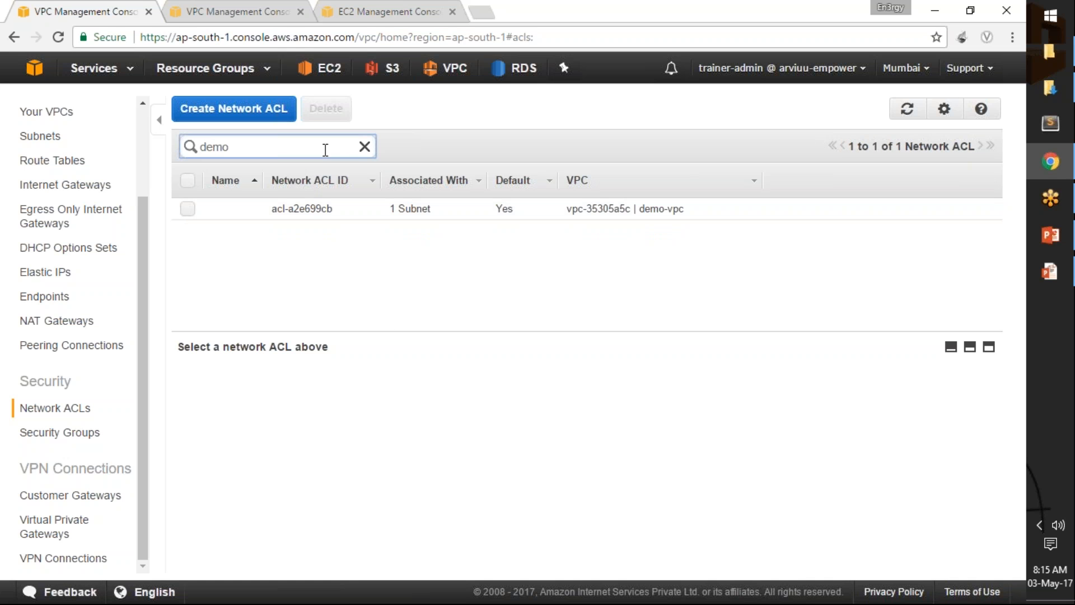
pyautogui.click(192, 211)
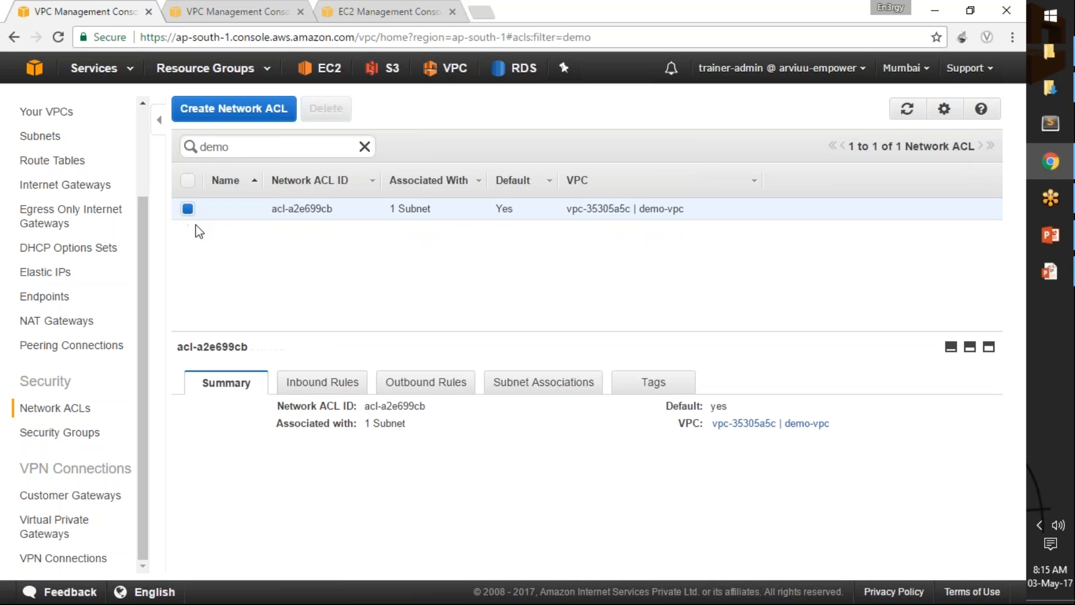
# - Examine the inbound allow and deny rules of demo-vpc's network ACL and the note about stateless ACLs
pyautogui.click(330, 391)
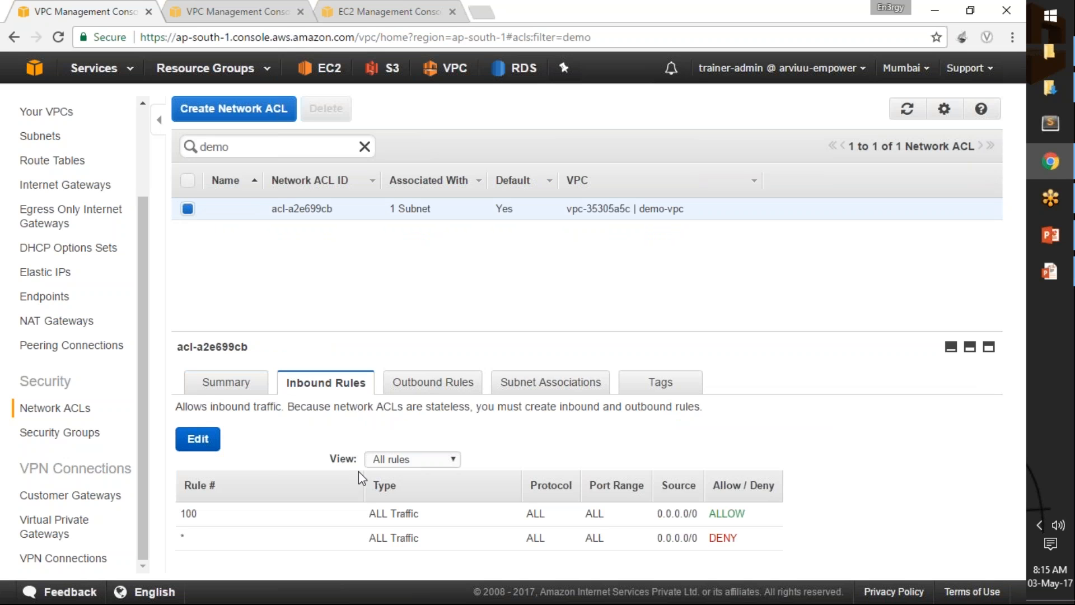
pyautogui.moveTo(651, 512); pyautogui.dragTo(200, 533)
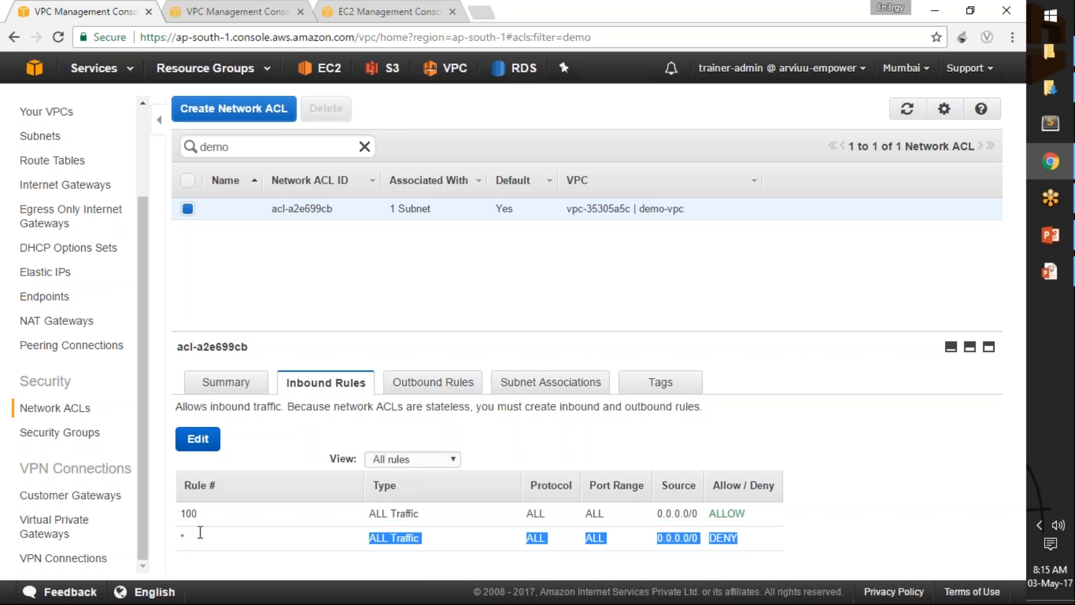
pyautogui.click(227, 523)
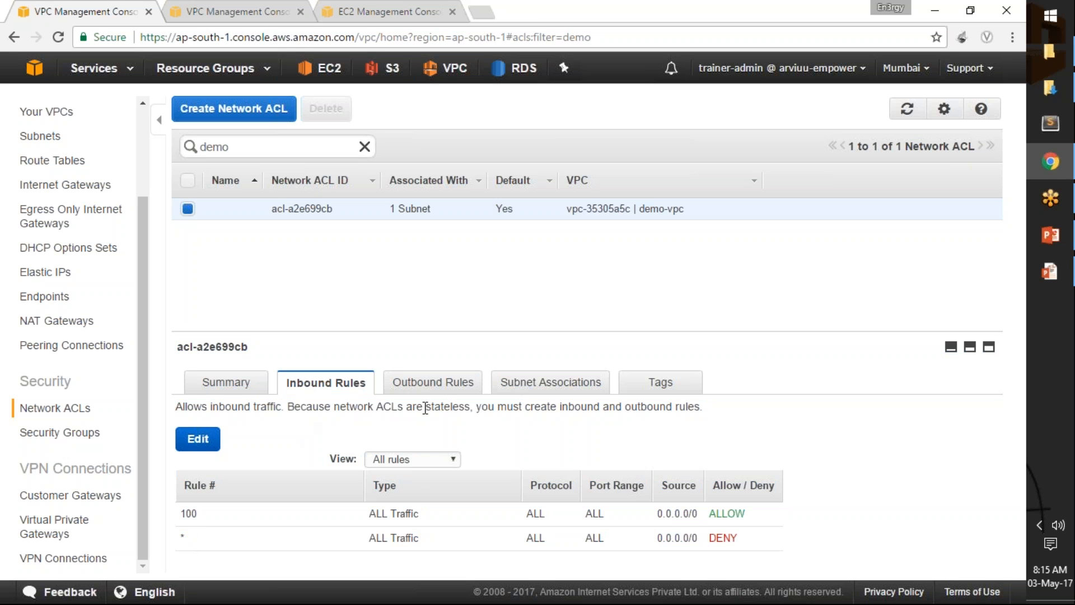
pyautogui.moveTo(428, 408); pyautogui.dragTo(472, 409)
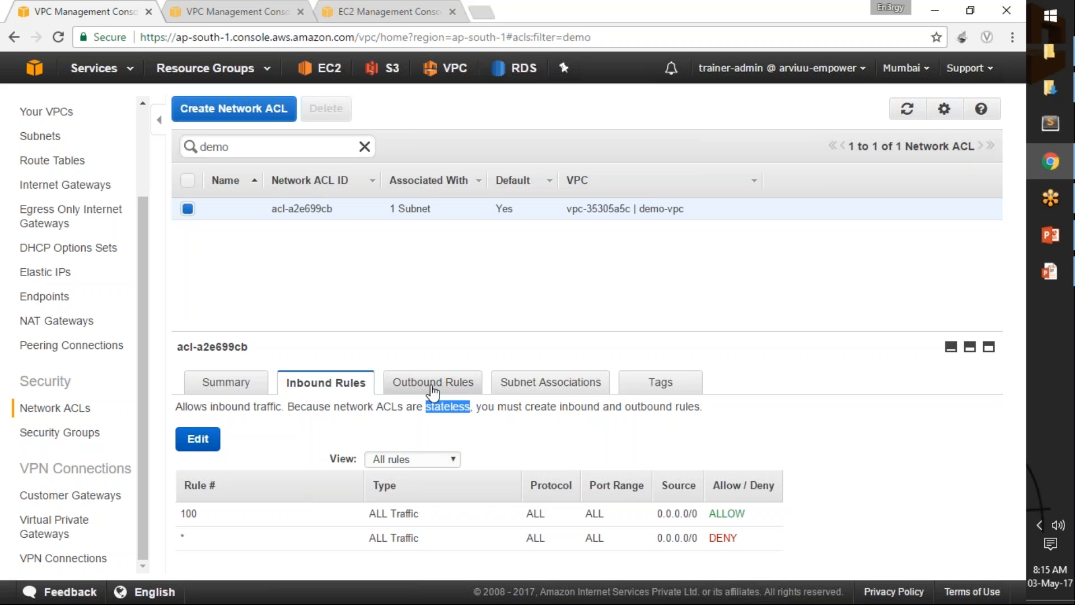
# - Examine the outbound rules and subnet associations of demo-vpc's network ACL, enlarging the details area
pyautogui.click(402, 388)
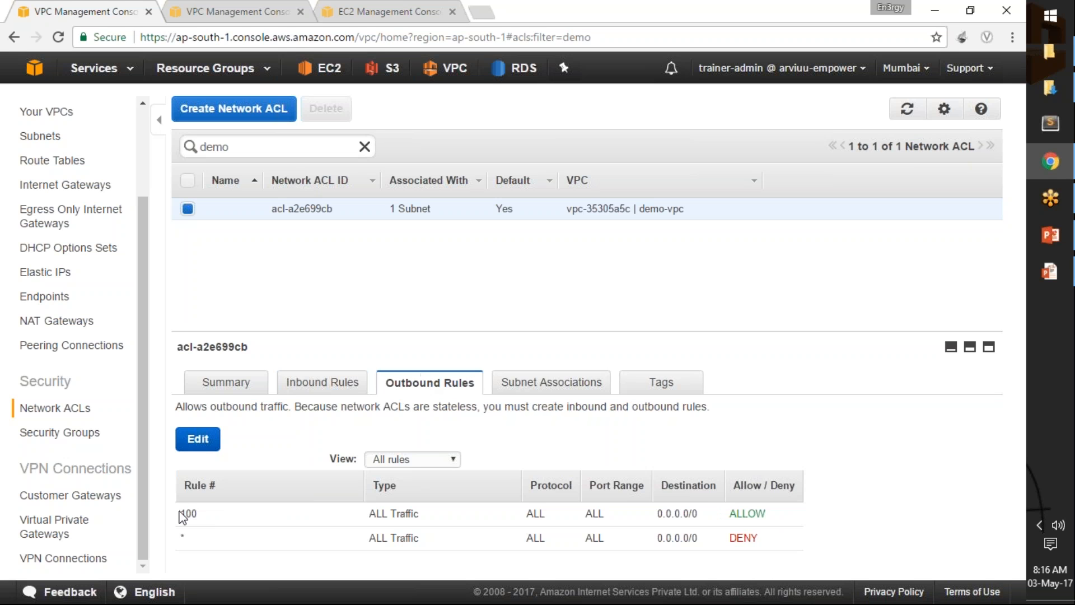
pyautogui.moveTo(180, 512); pyautogui.dragTo(772, 515)
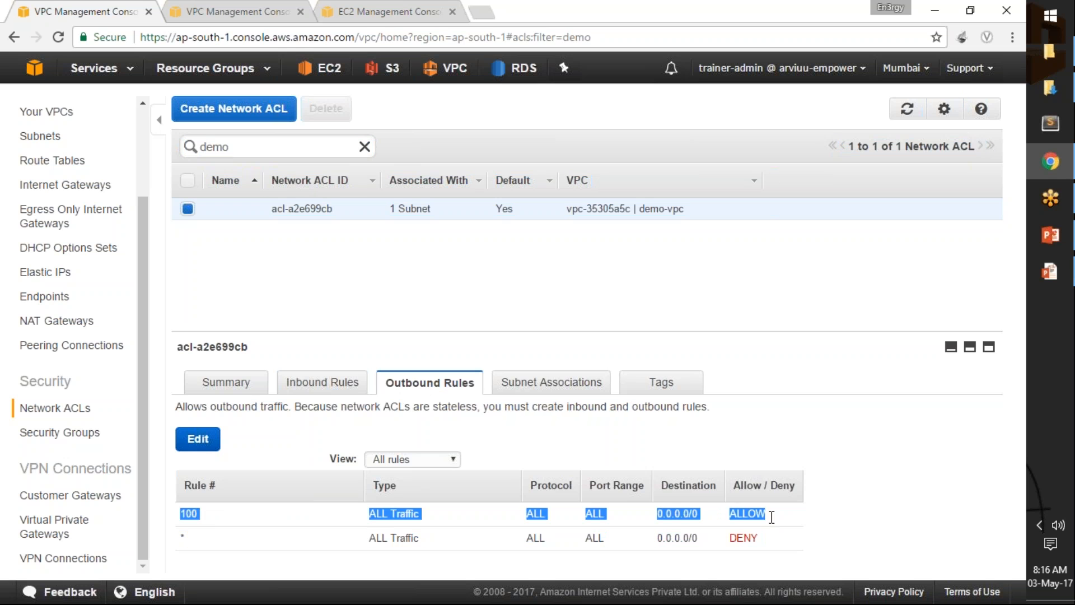
pyautogui.click(773, 515)
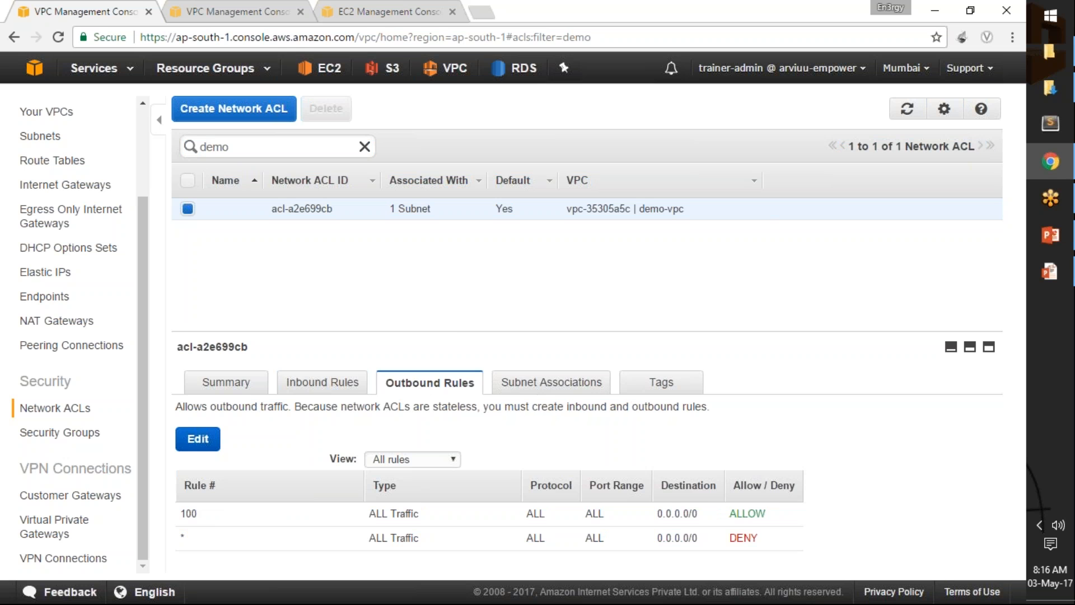
pyautogui.moveTo(455, 331); pyautogui.dragTo(473, 251)
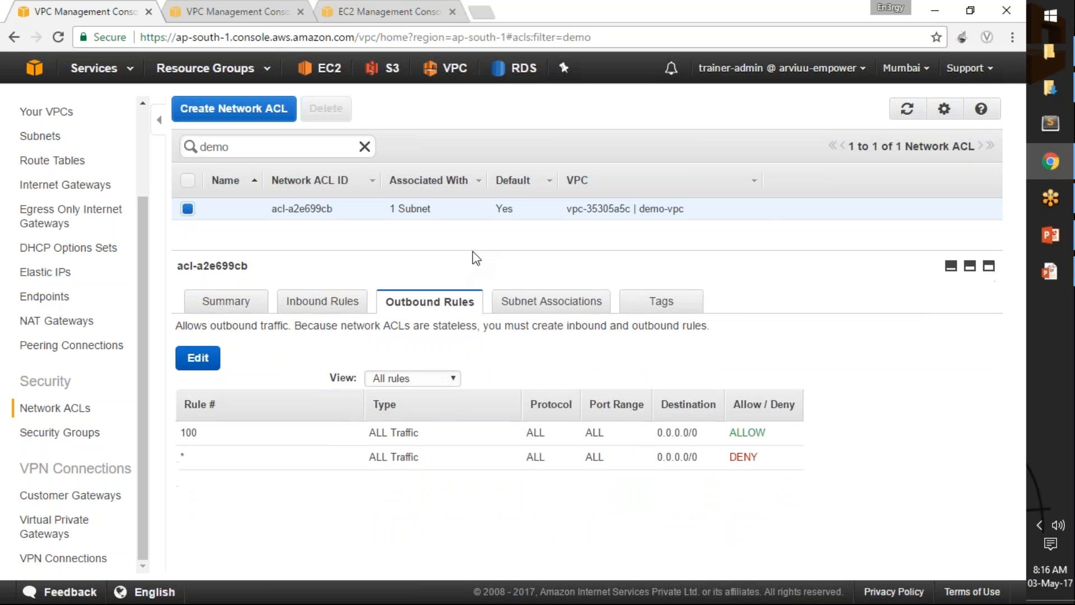
pyautogui.click(525, 301)
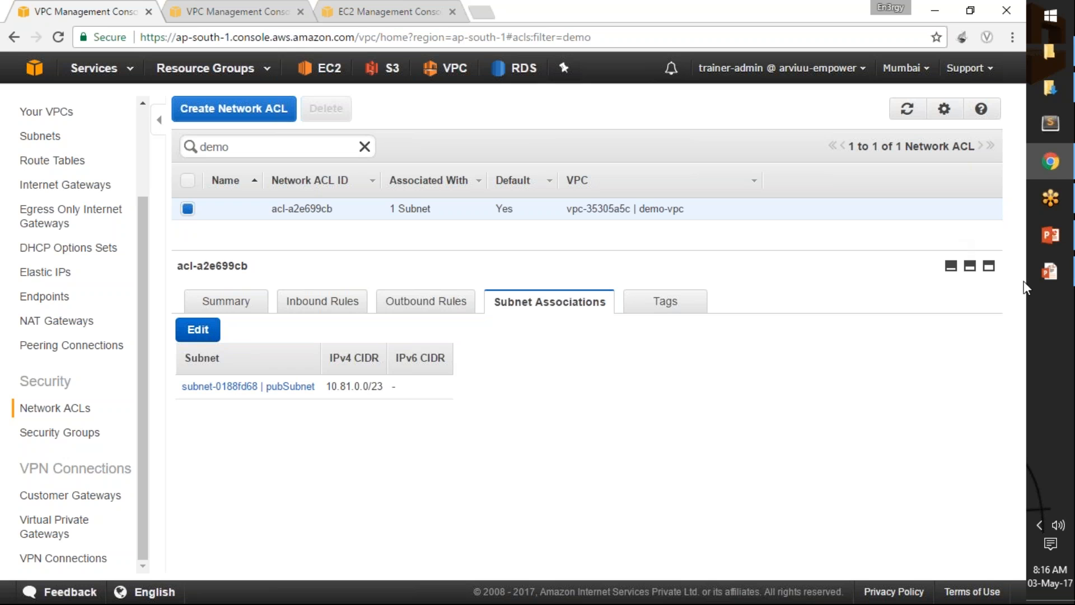
# - Switch to PowerPoint to review the VPC demo diagram with two public subnets, and return to the VPC console in Chrome
pyautogui.moveTo(1054, 277)
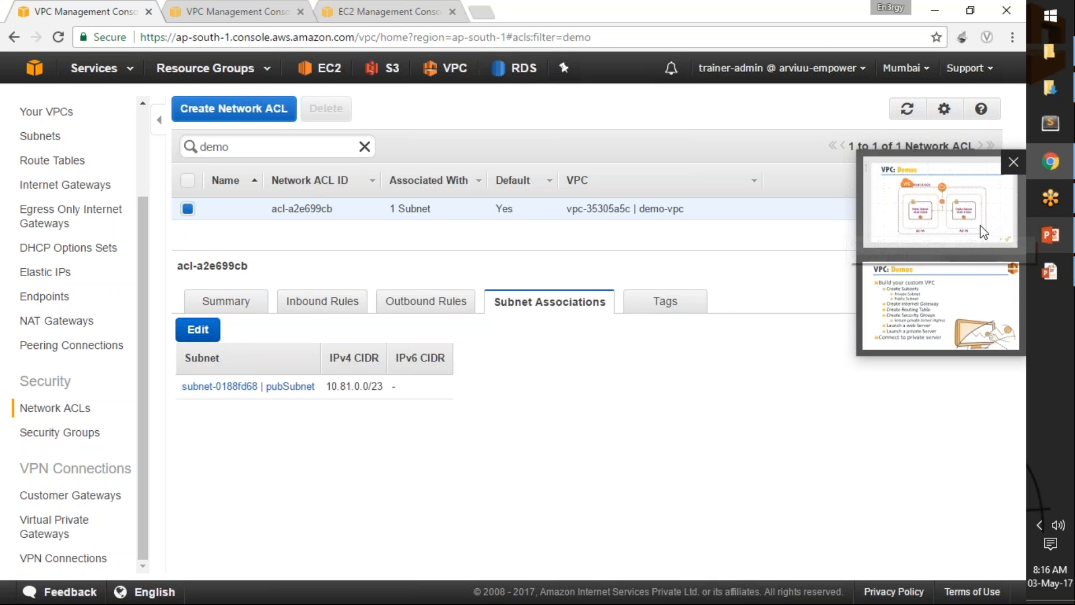
pyautogui.click(966, 215)
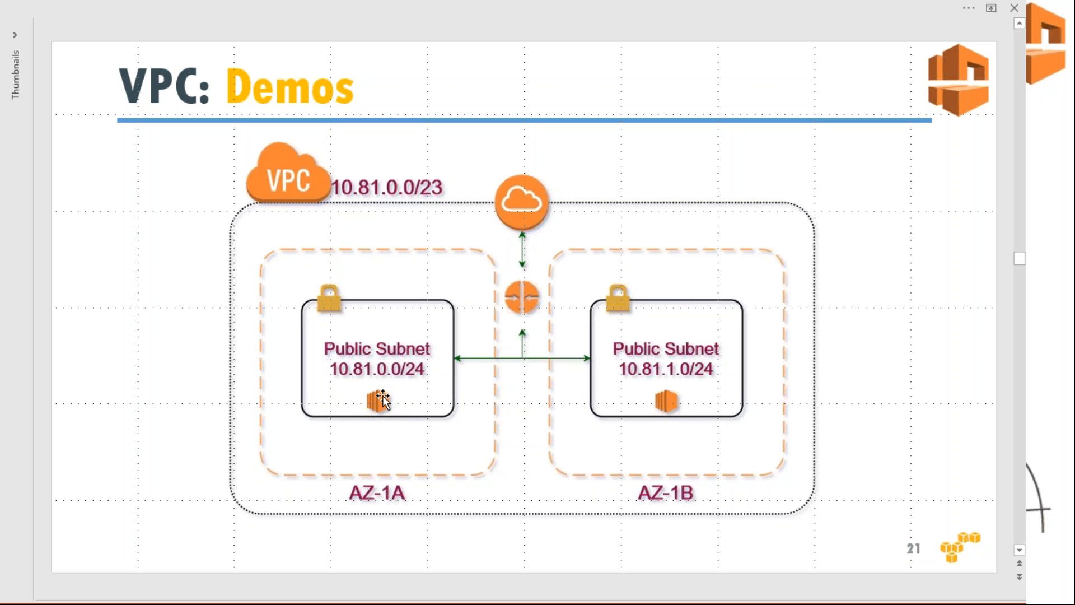
pyautogui.hotkey('alt', 'Tab')
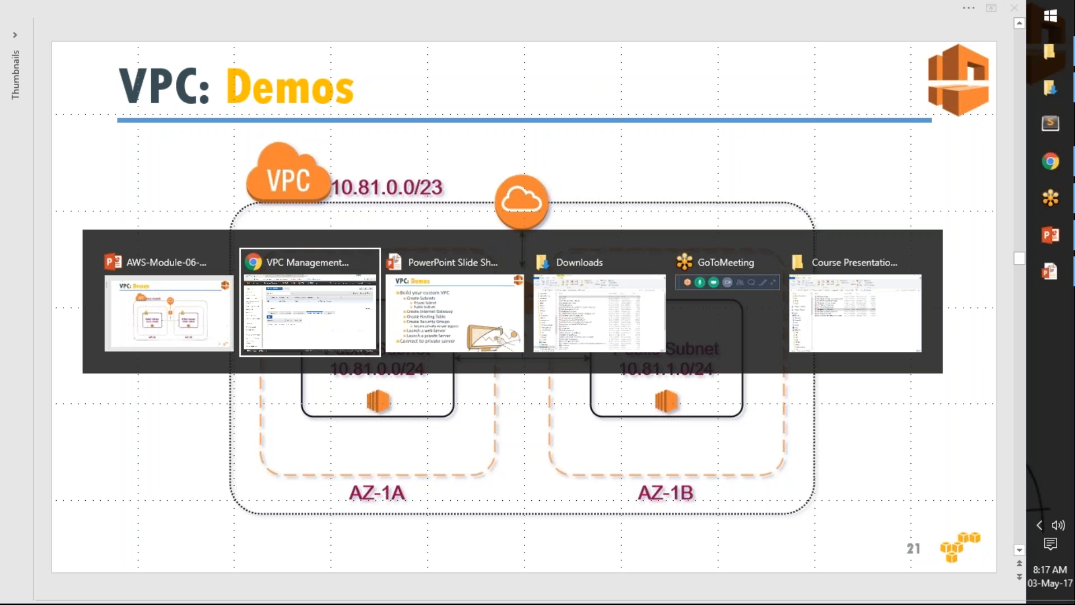
pyautogui.hotkey('alt', 'shift', 'Tab')
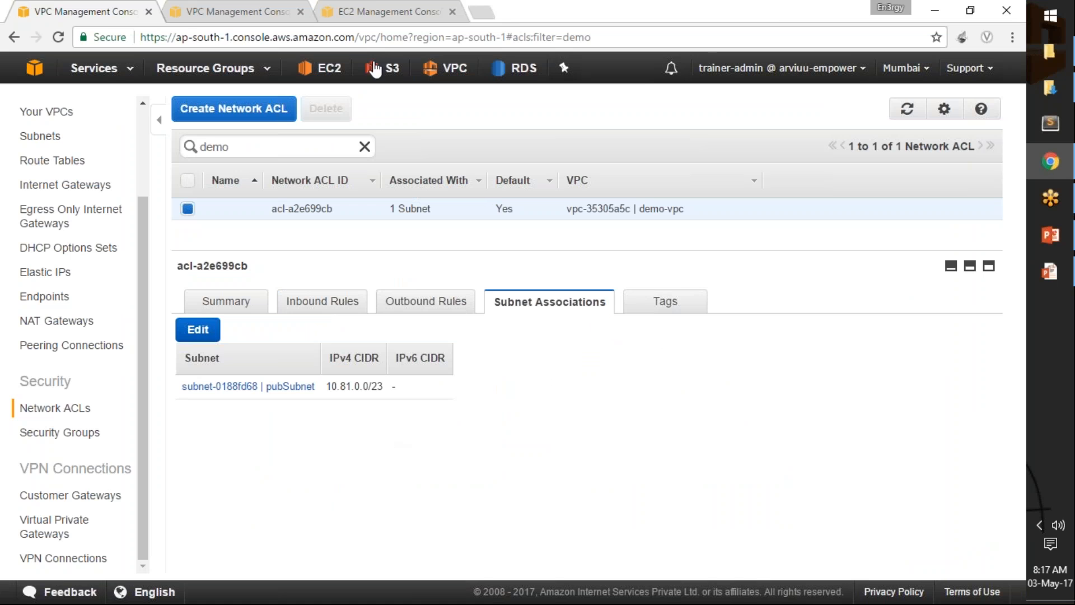
# - Switch to the EC2 console and start launching a t2.micro instance from the Red Hat Enterprise Linux 7.2 (HVM) AMI
pyautogui.click(376, 10)
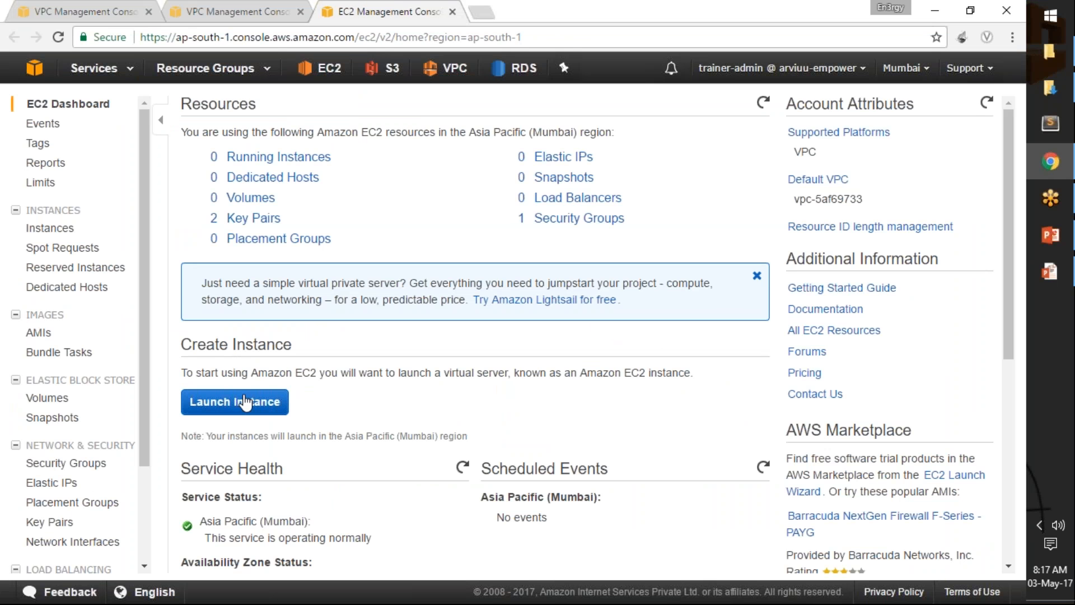
pyautogui.click(245, 402)
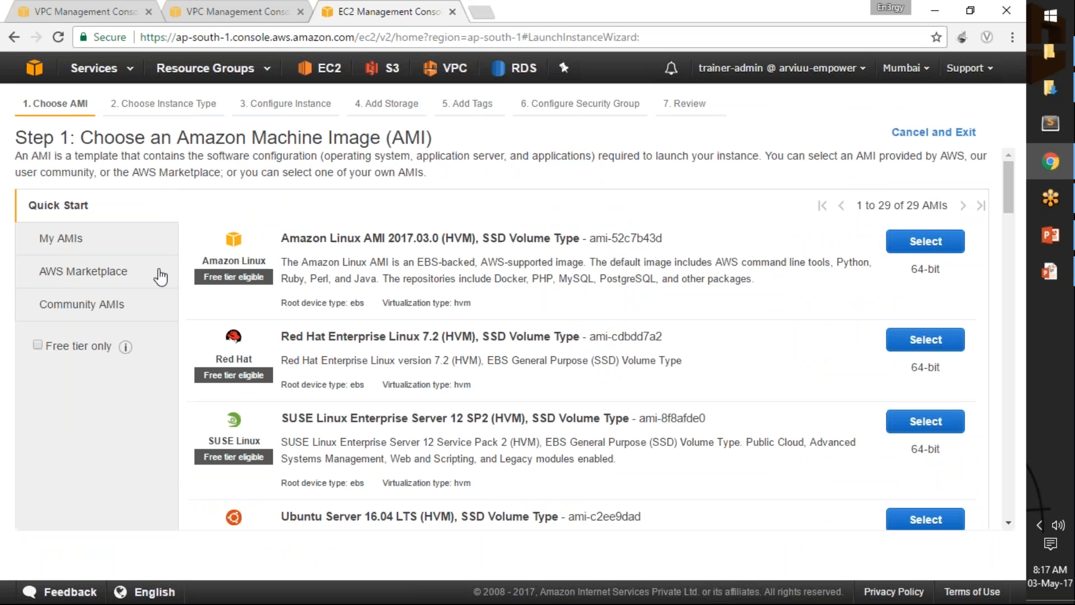
pyautogui.click(925, 340)
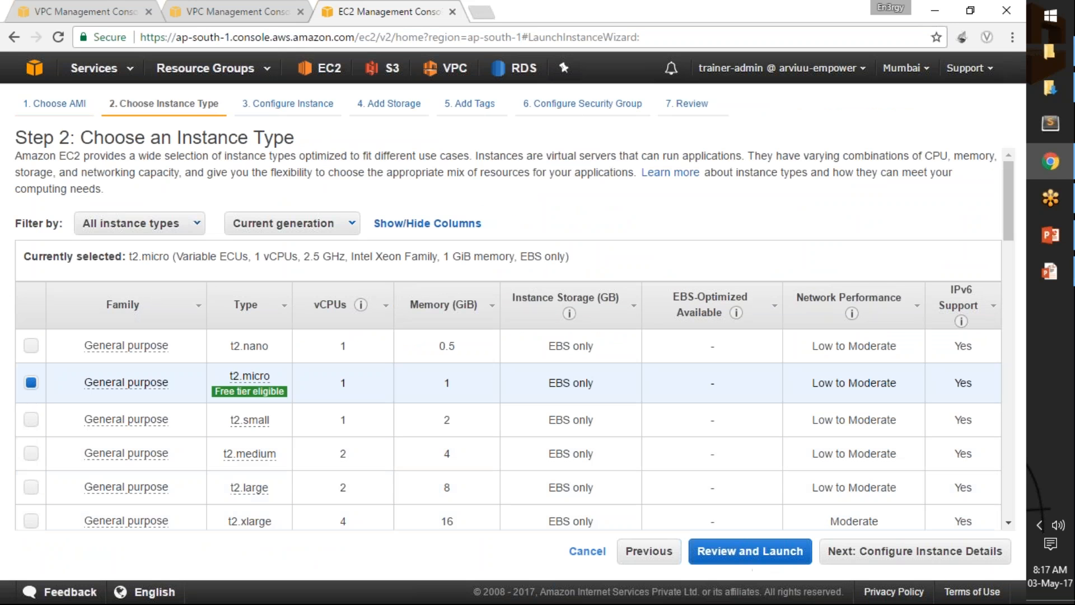
pyautogui.click(923, 557)
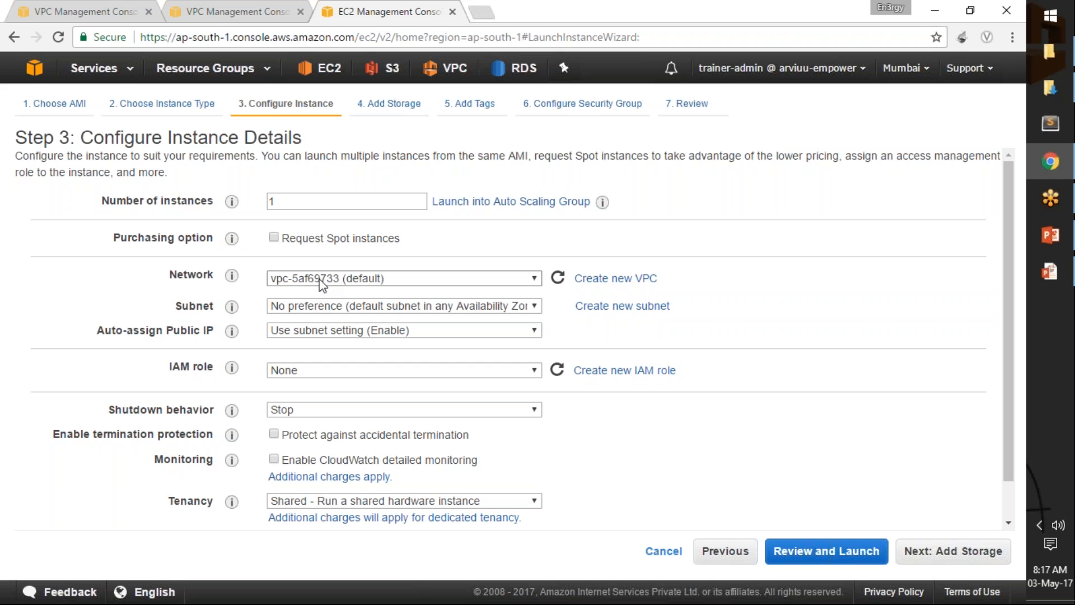
# - Place the instance in demo-vpc's pubSubnet in ap-south-1a and enable automatic public IP assignment
pyautogui.click(322, 280)
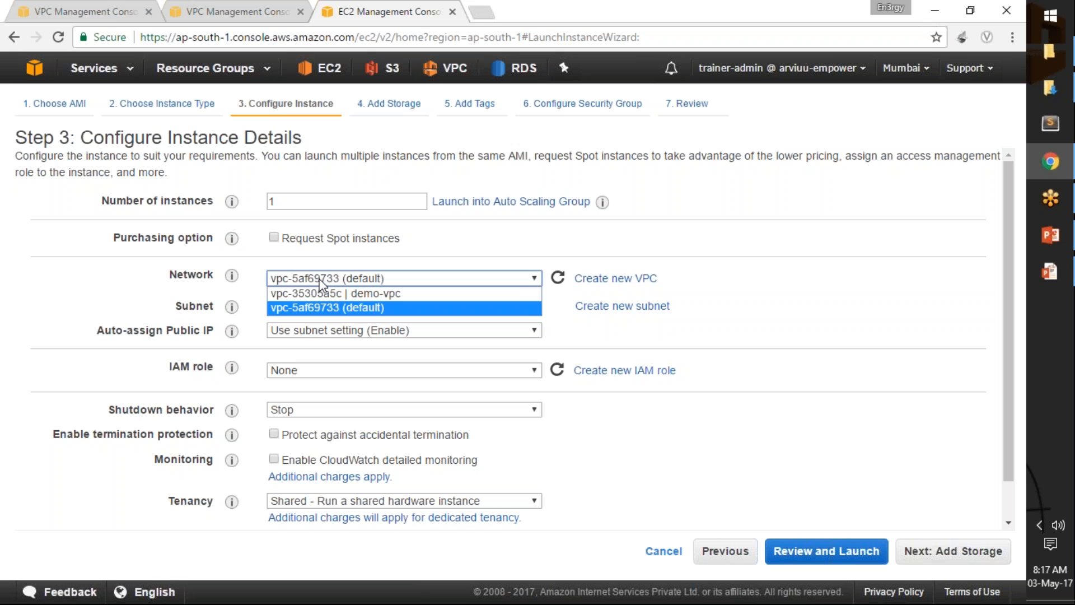
pyautogui.click(370, 292)
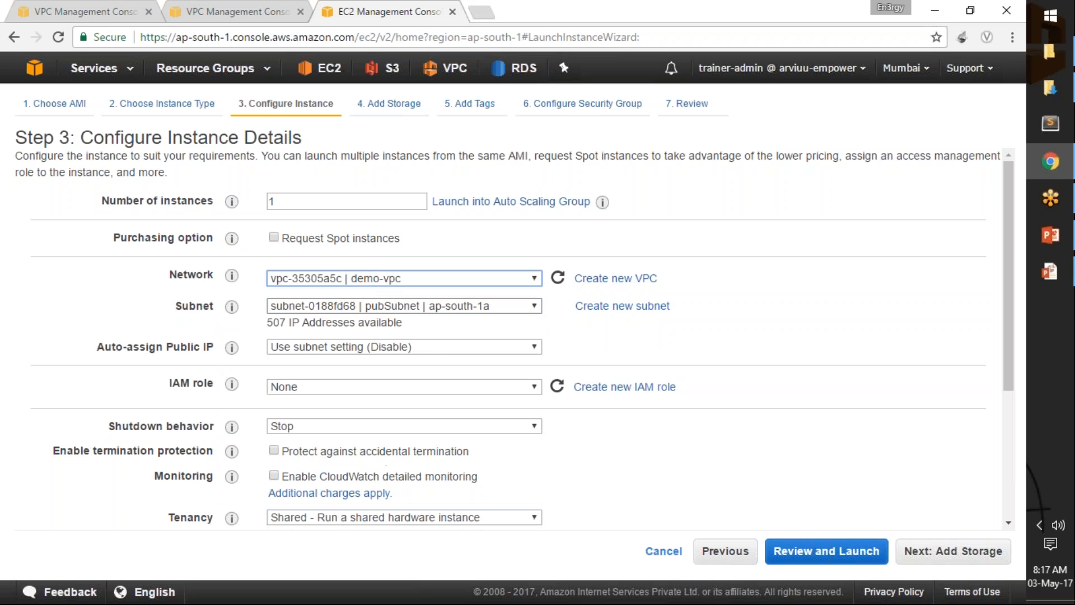
pyautogui.click(400, 308)
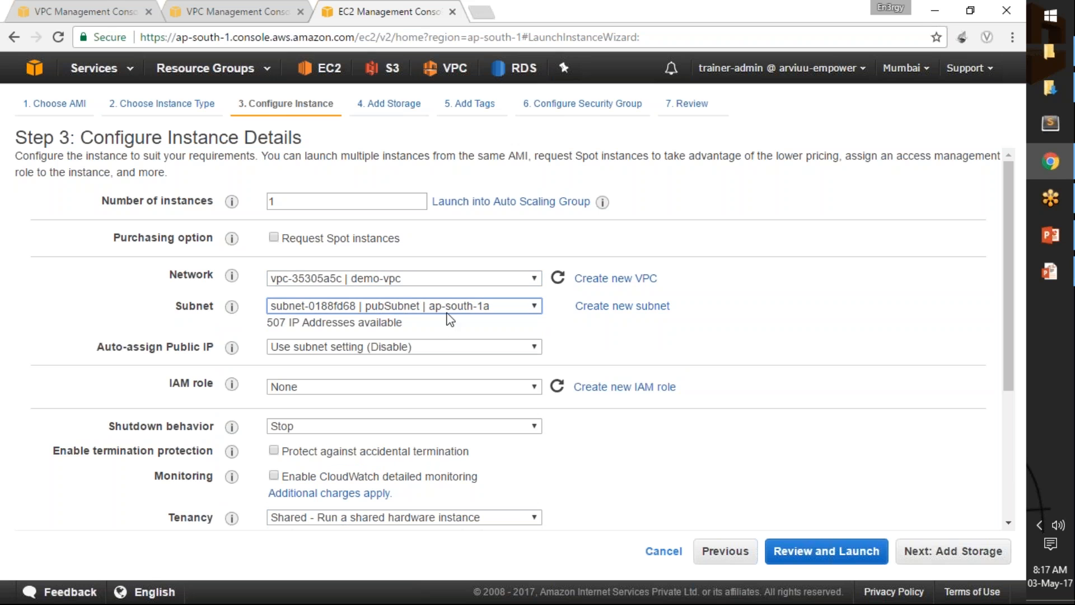
pyautogui.click(302, 347)
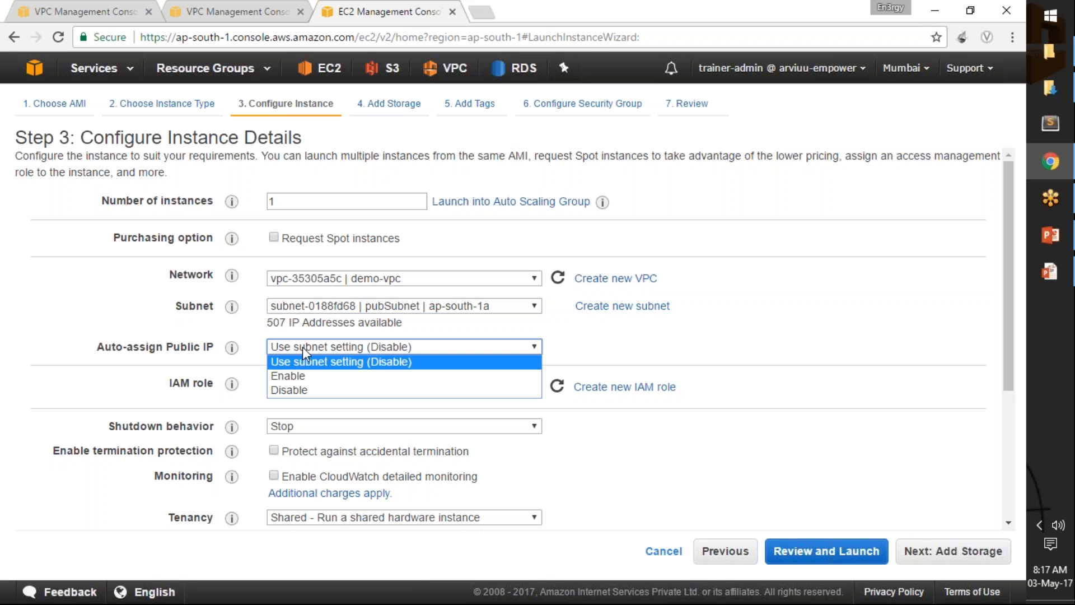
pyautogui.click(304, 377)
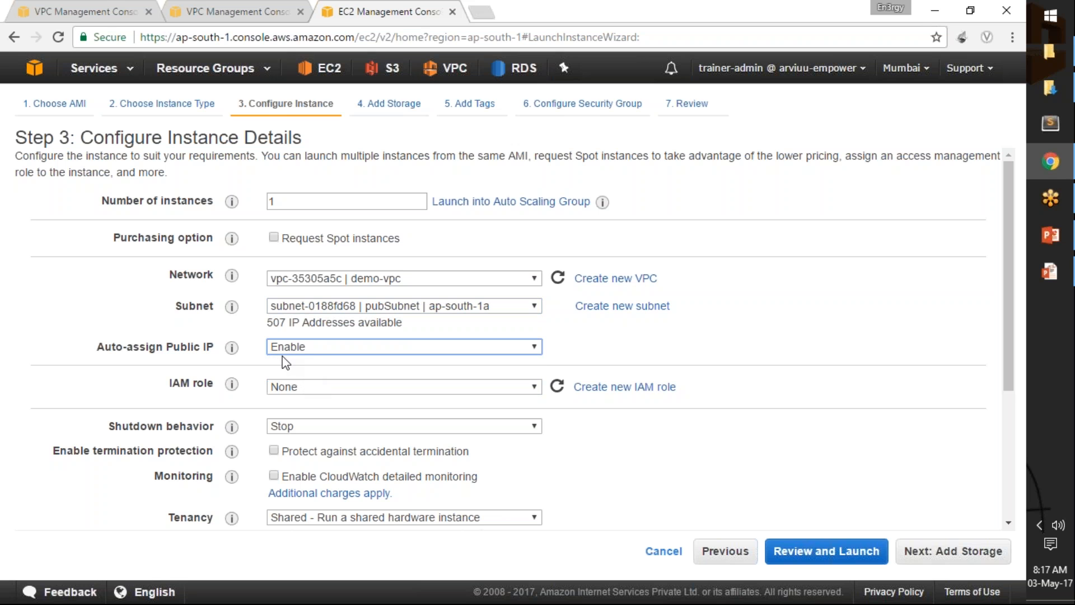
# - Assign the IAM role ec2-s3-full-access to the instance
pyautogui.click(286, 363)
pyautogui.click(393, 382)
pyautogui.click(388, 418)
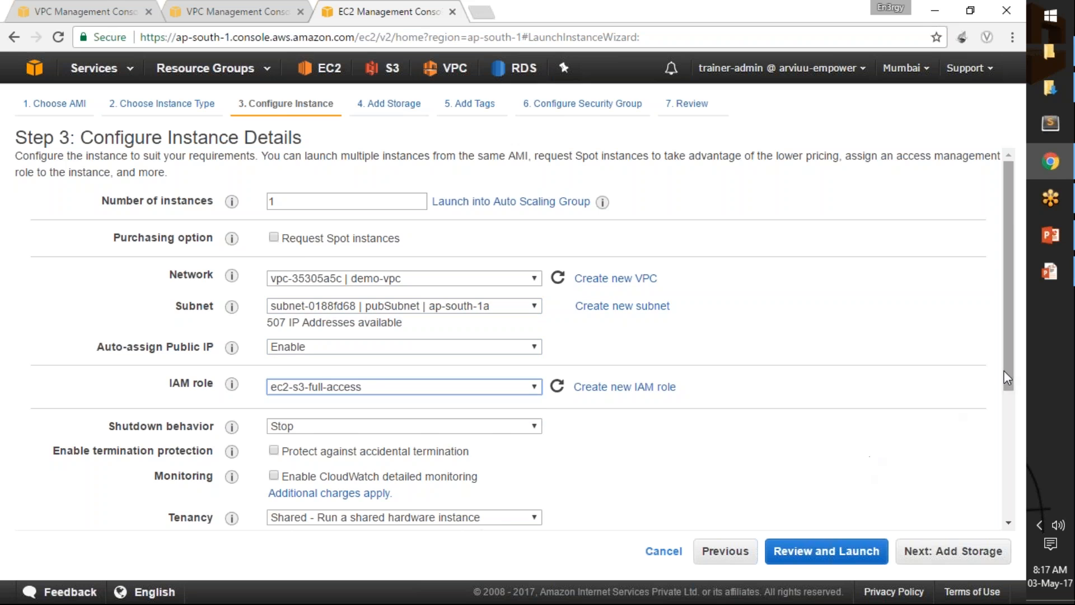
# - Enter the user data script: #!/bin/bash, yum -y install httpd, systemctl start httpd, echo "Welcome VPC Demo" >> /var/www/html/index.html
pyautogui.scroll(-4, 946, 419)
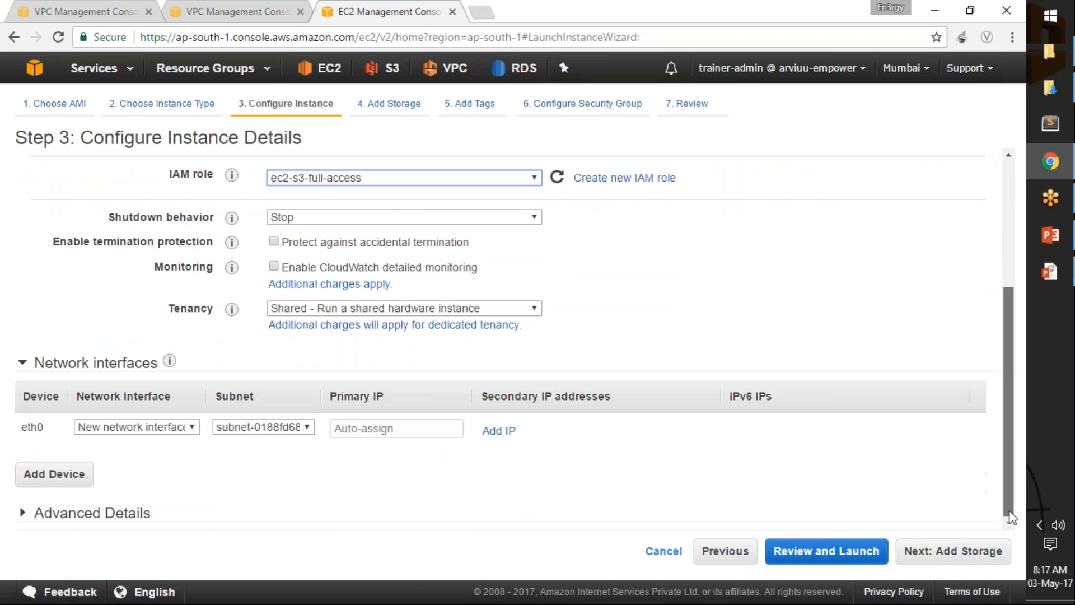
pyautogui.click(110, 510)
pyautogui.moveTo(1006, 444); pyautogui.dragTo(1004, 557)
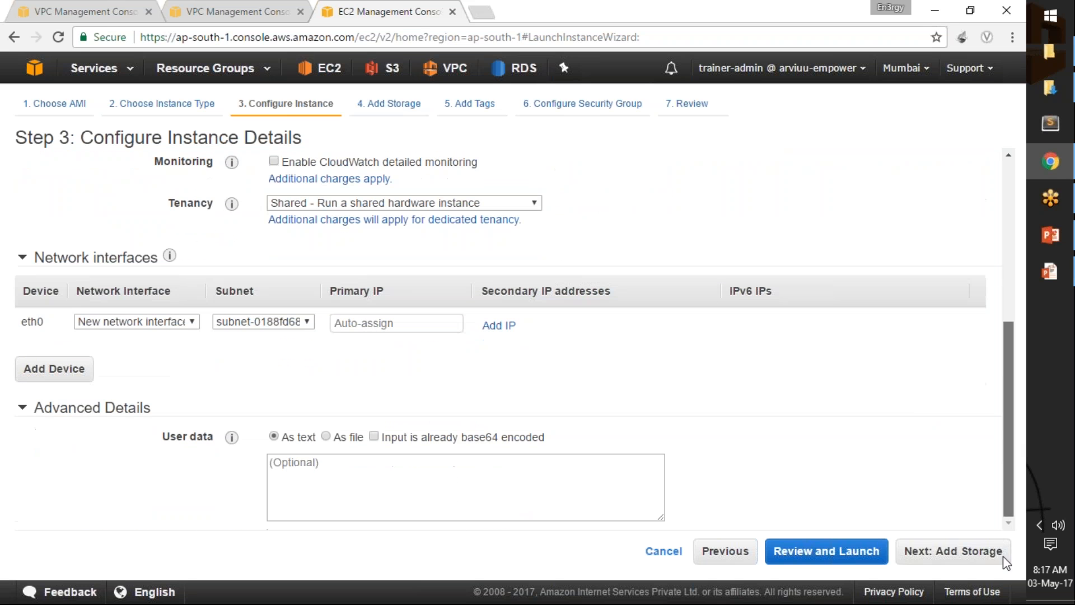
pyautogui.click(545, 485)
pyautogui.write('#!/bin/bash ')
pyautogui.write('yum')
pyautogui.write(' -y install h')
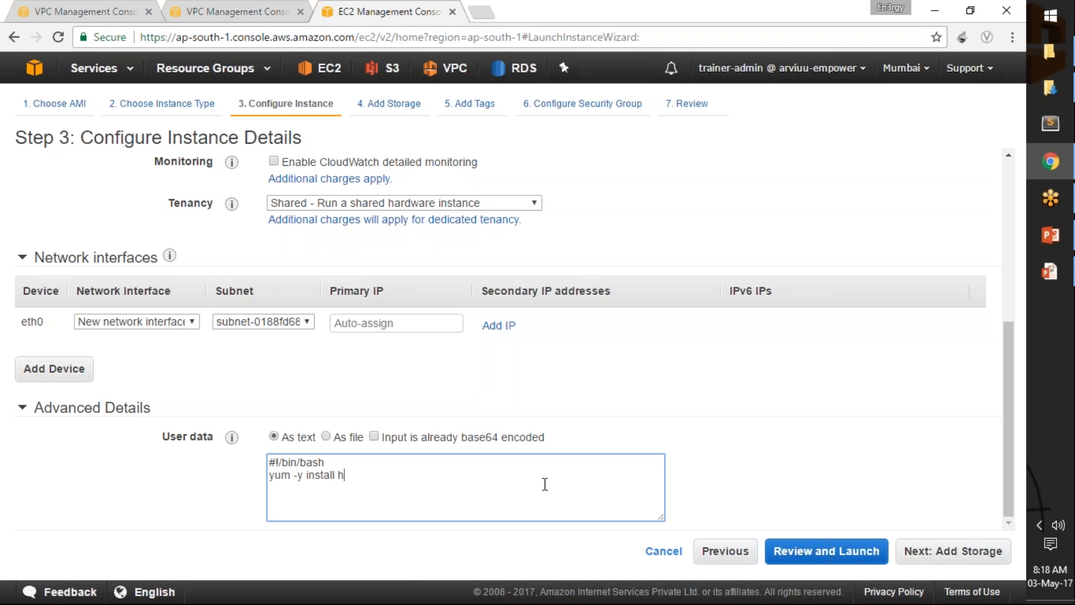
pyautogui.write('ttpd systemctl start ')
pyautogui.write('httpd ')
pyautogui.write('echo "Welcome ')
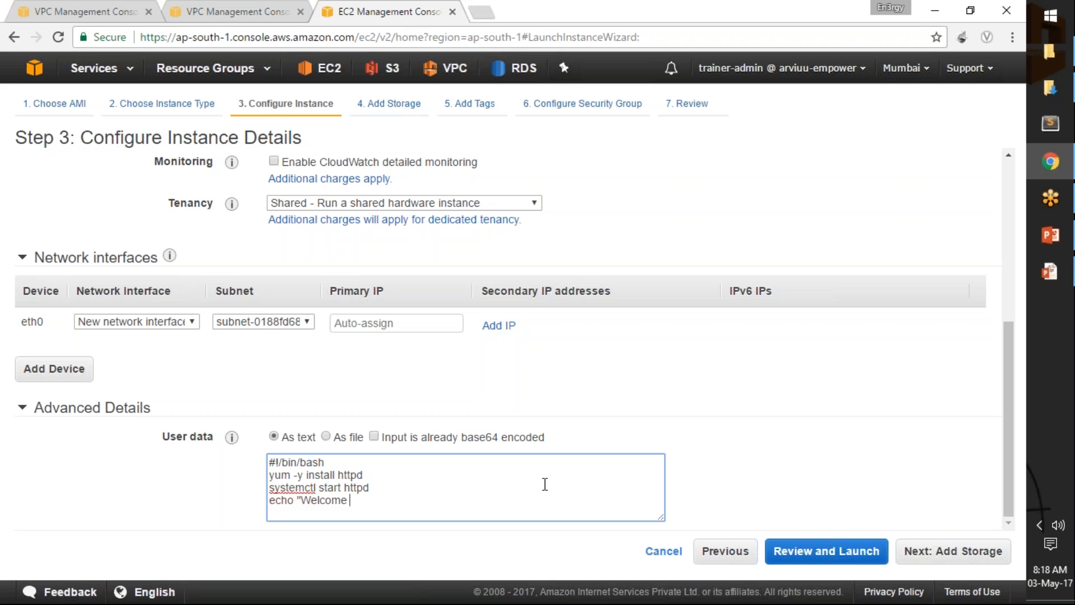
pyautogui.write('VPC Demo" >> /var/w')
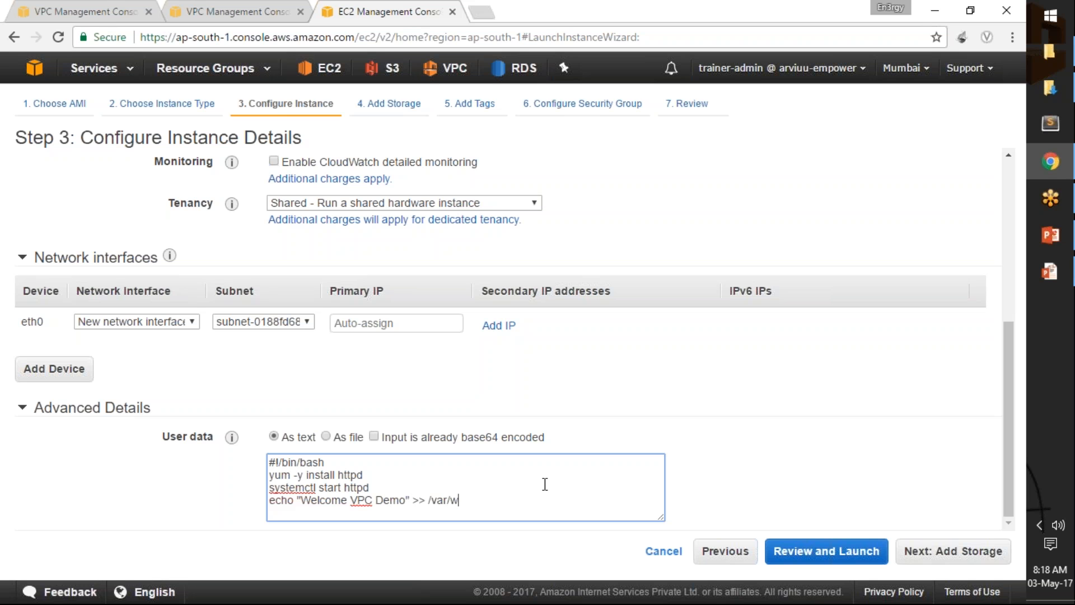
pyautogui.write('ww/html/index.html')
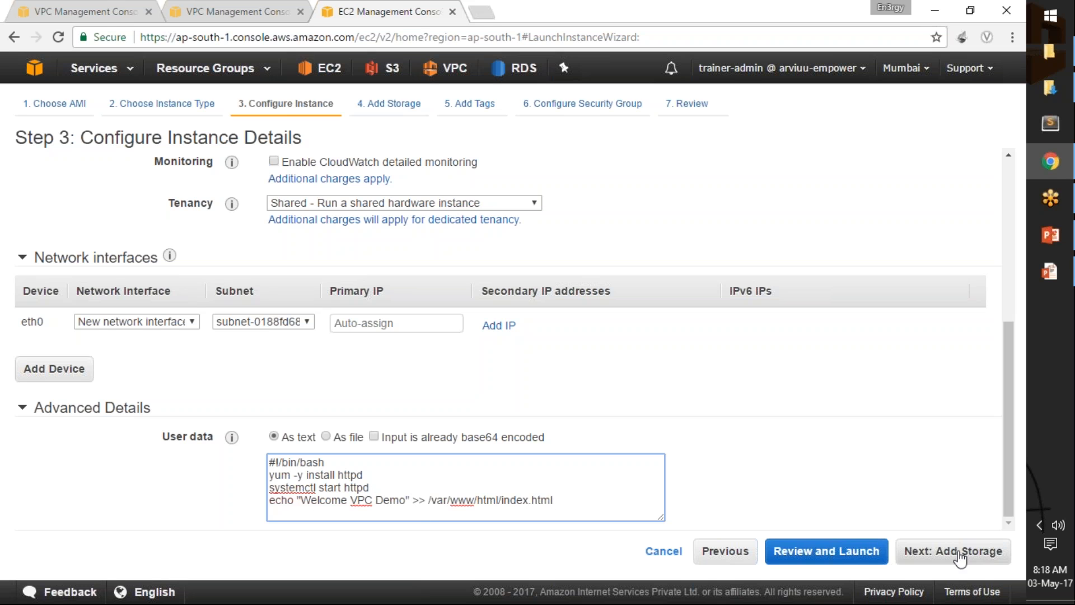
# - Accept the default storage and add a tag with key Name and value pubInst-1a
pyautogui.click(941, 554)
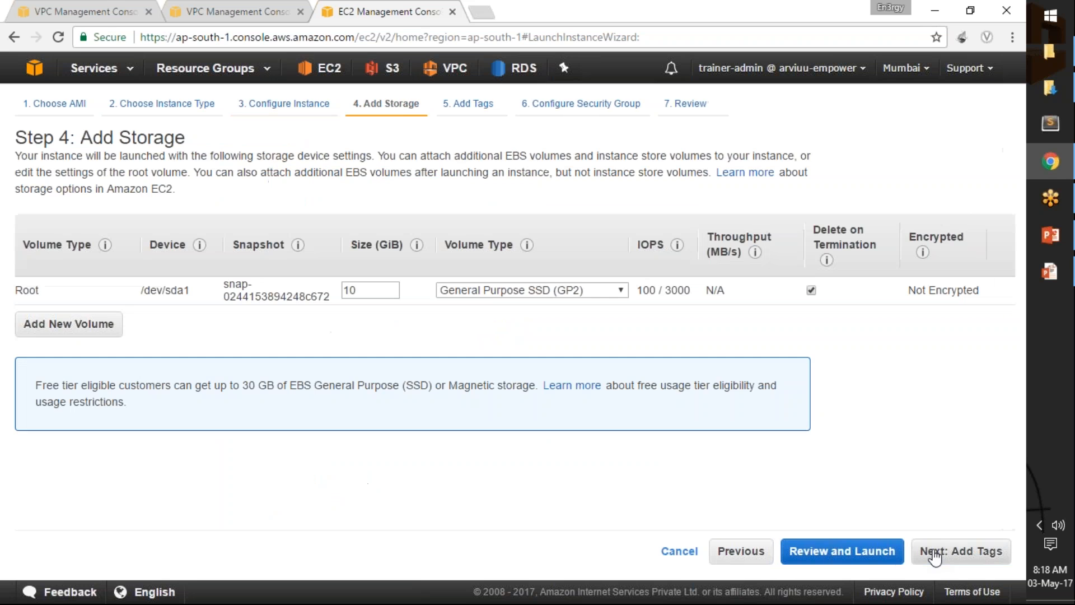
pyautogui.click(962, 554)
pyautogui.click(46, 352)
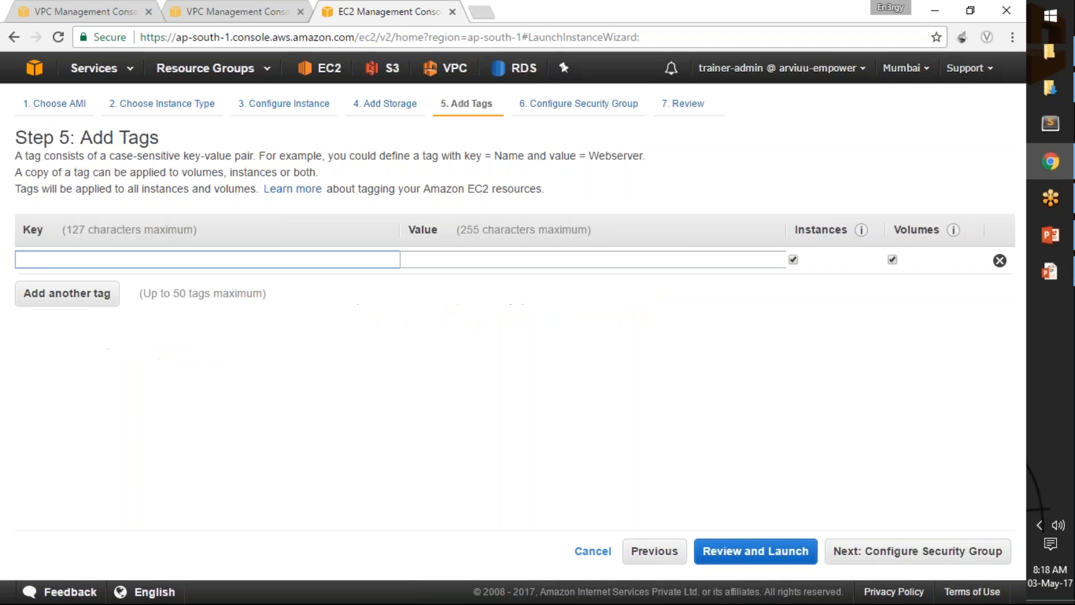
pyautogui.write('Name')
pyautogui.press('Tab')
pyautogui.write('pu')
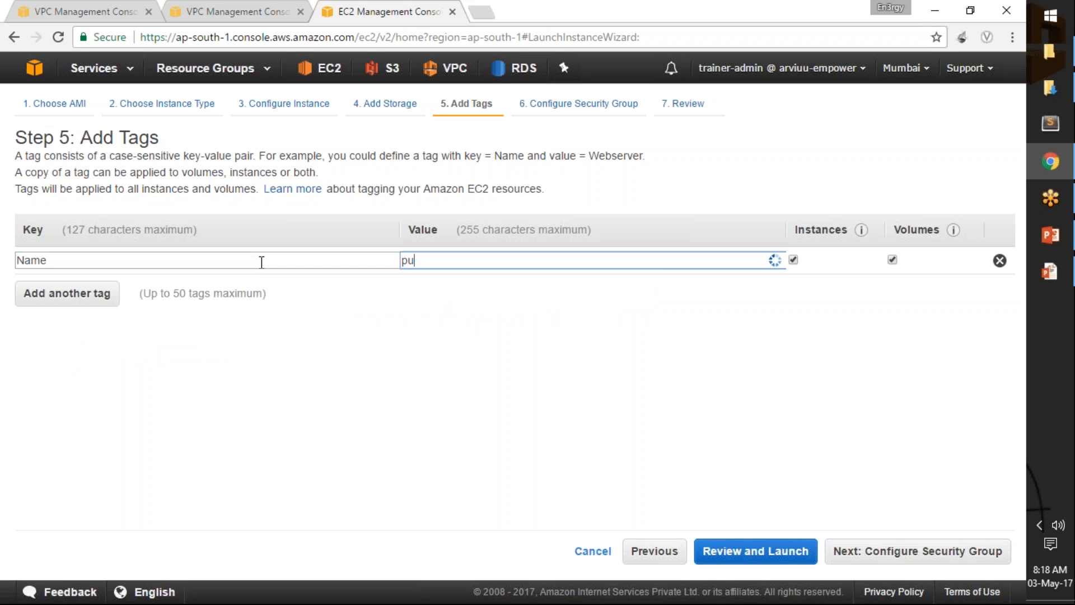
pyautogui.write('bInst-1')
pyautogui.press('BackSpace')
pyautogui.write('1a')
# - Assign the existing default VPC security group to the instance and check the sources of its inbound rules
pyautogui.click(898, 551)
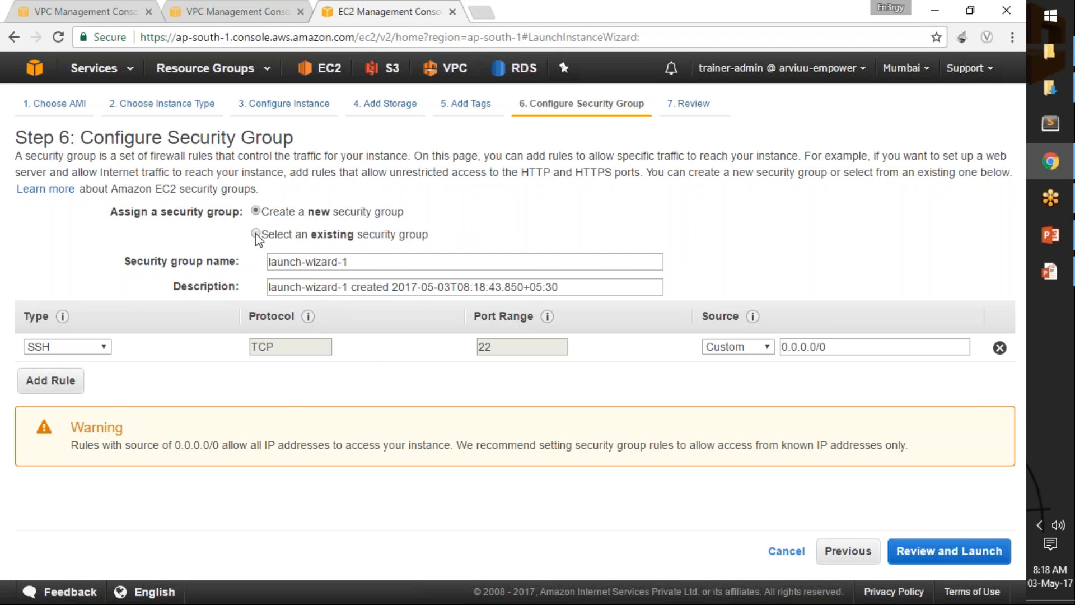
pyautogui.click(255, 232)
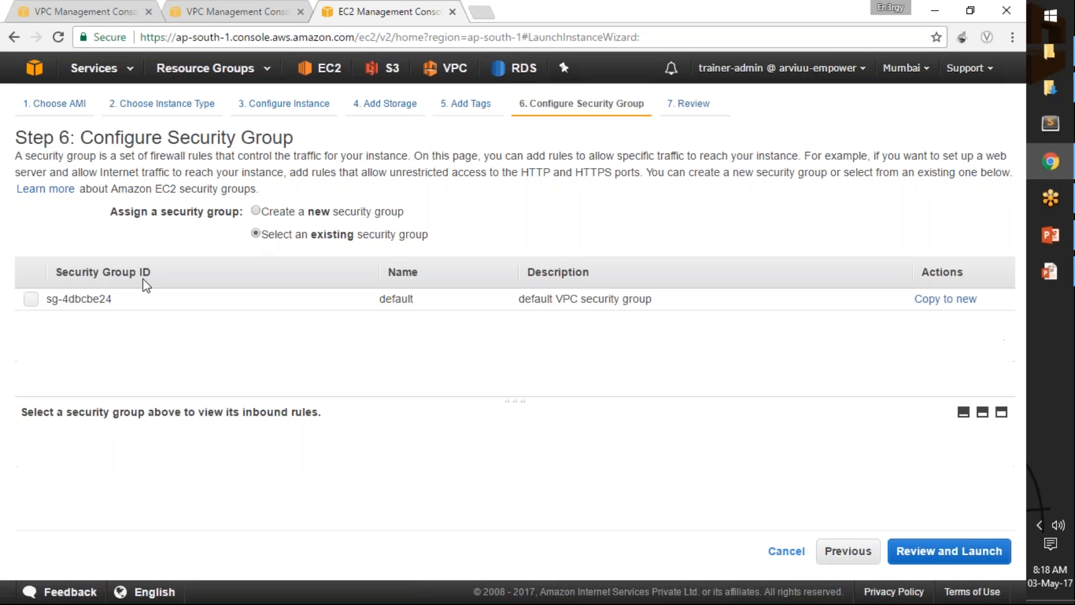
pyautogui.click(31, 299)
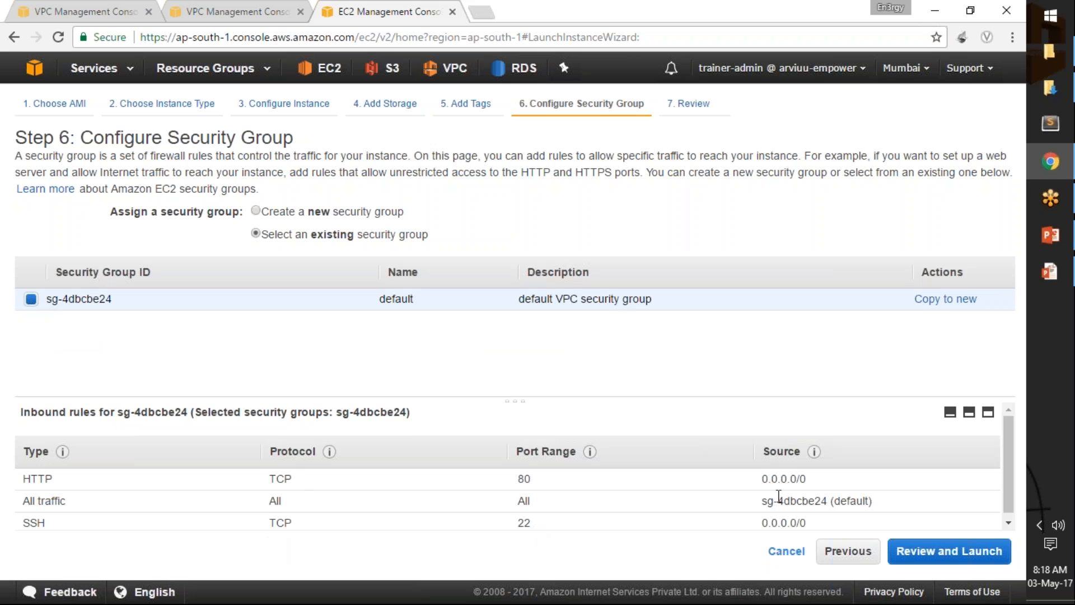
pyautogui.moveTo(760, 479); pyautogui.dragTo(786, 479)
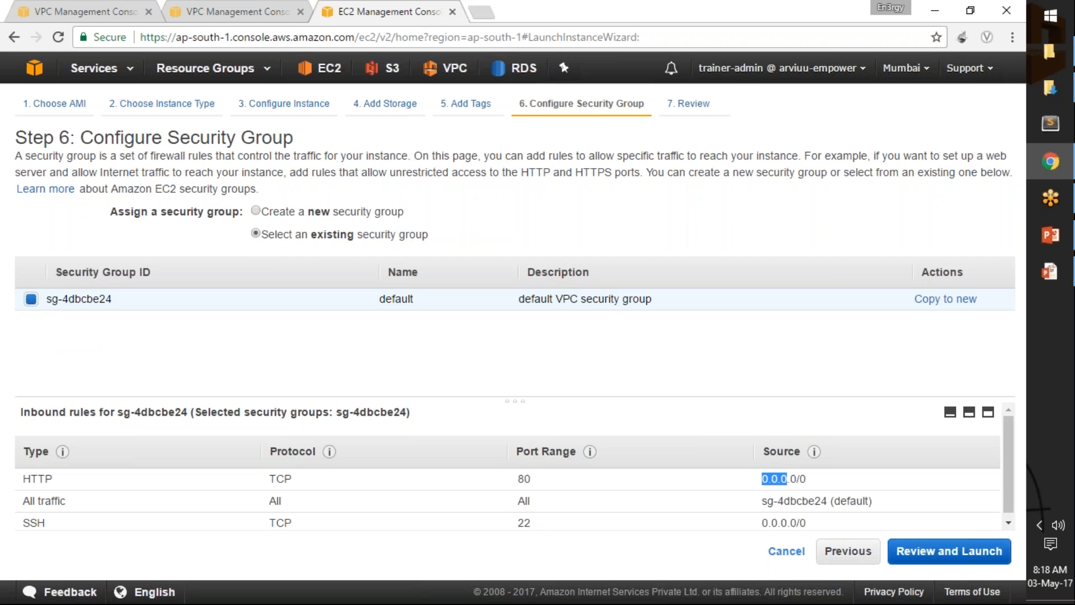
# - Launch the instance with the existing key pair ec2-demo-mumbai, acknowledging access to the private key file
pyautogui.click(926, 554)
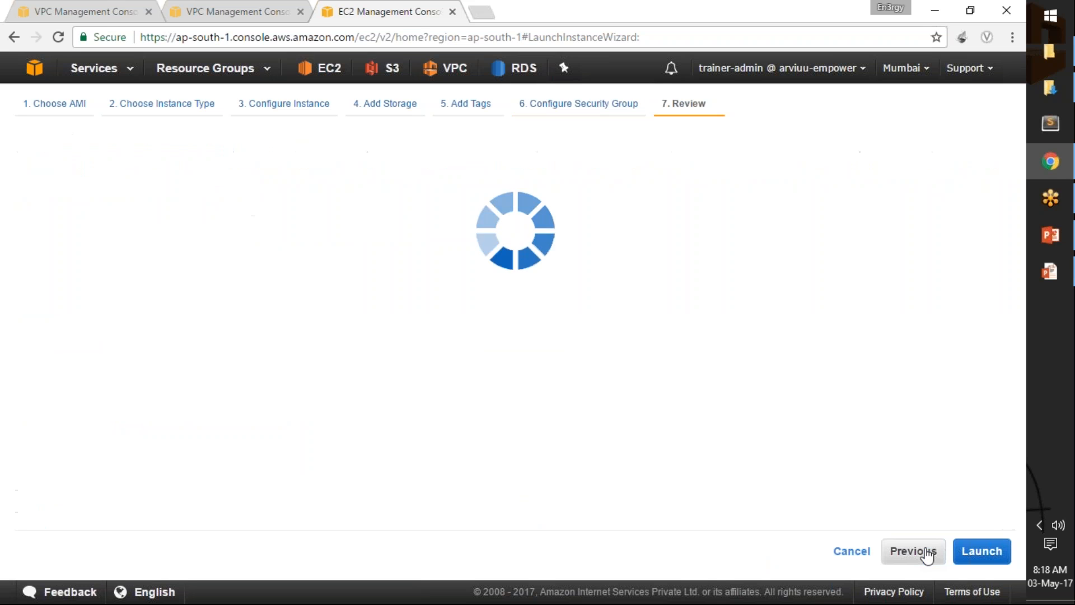
pyautogui.click(980, 555)
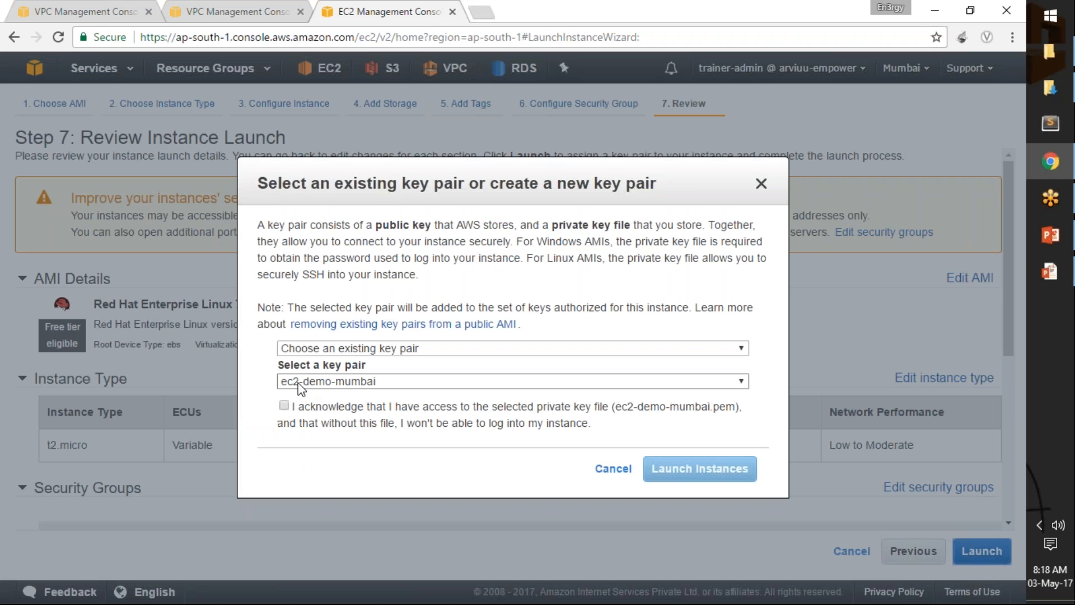
pyautogui.click(284, 405)
pyautogui.click(698, 473)
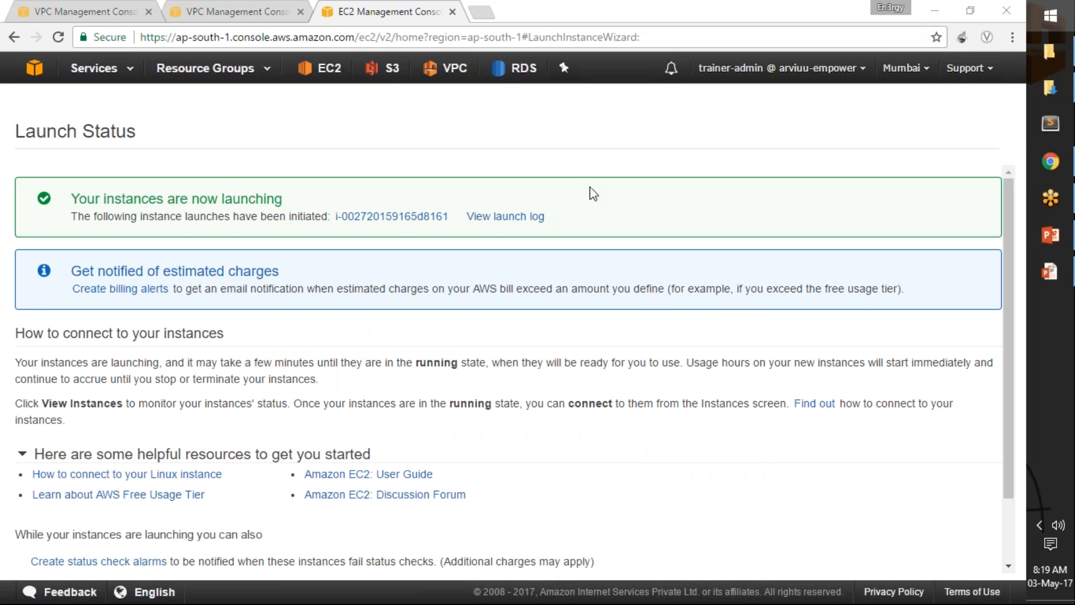
# - Open the newly launched instance from the launch status page and clear the instance ID filter from the instances list
pyautogui.click(1050, 16)
pyautogui.click(865, 210)
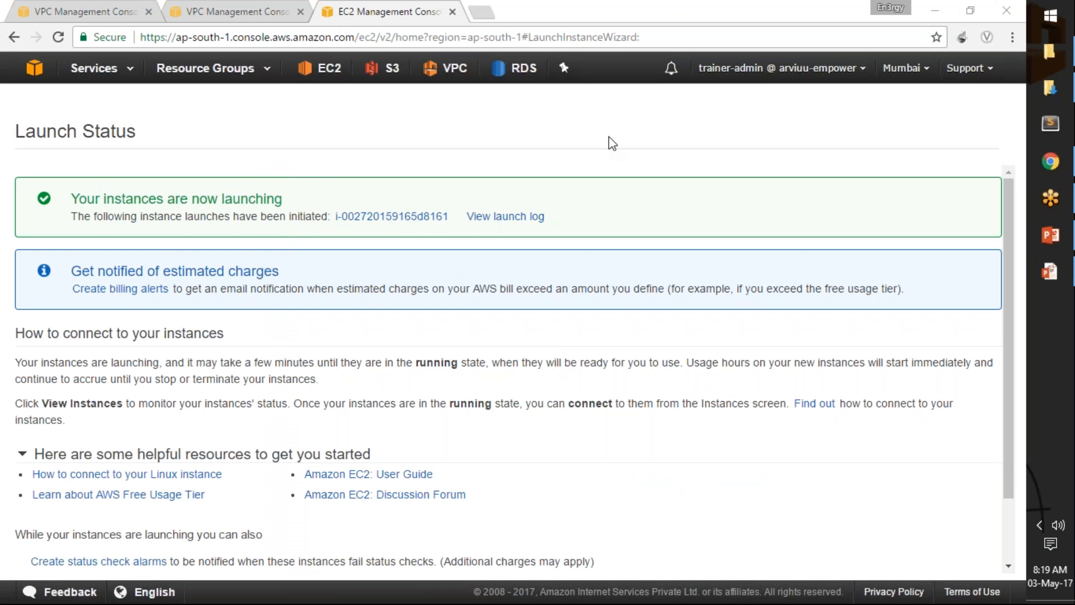
pyautogui.click(402, 216)
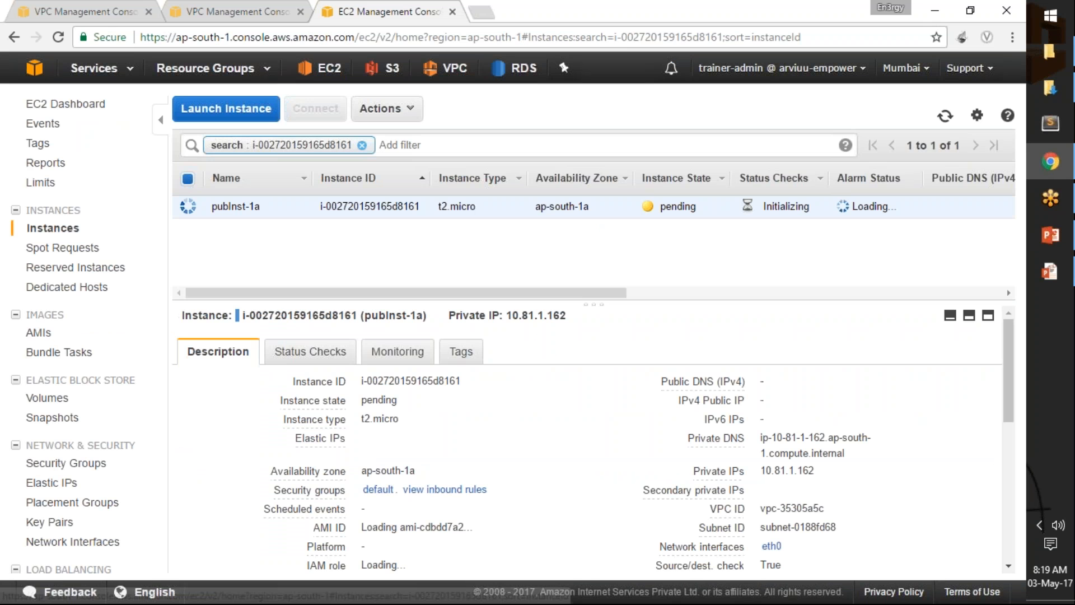
pyautogui.click(362, 145)
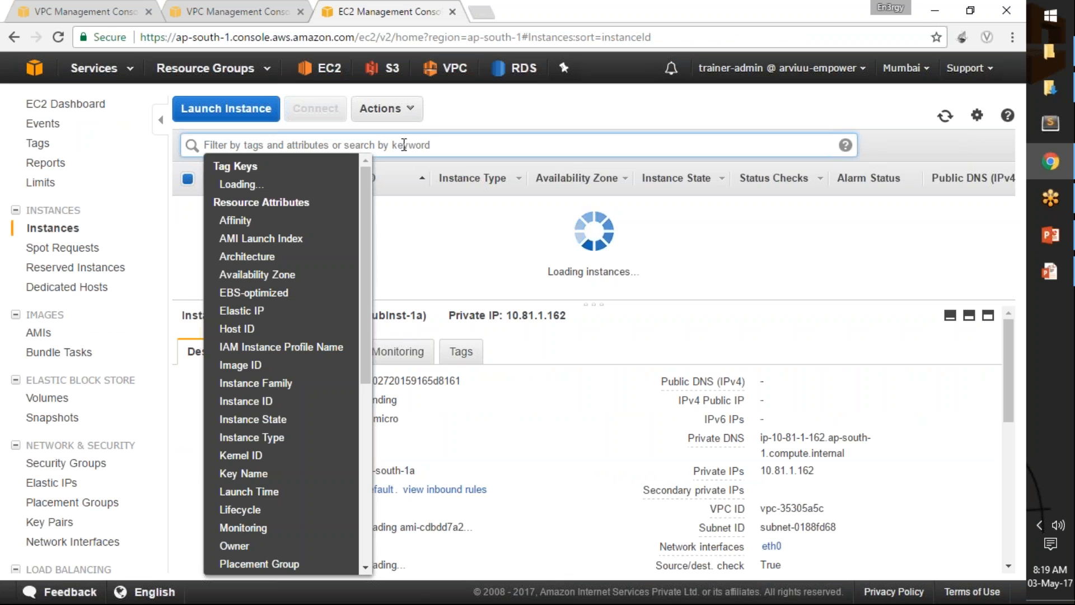
pyautogui.click(439, 143)
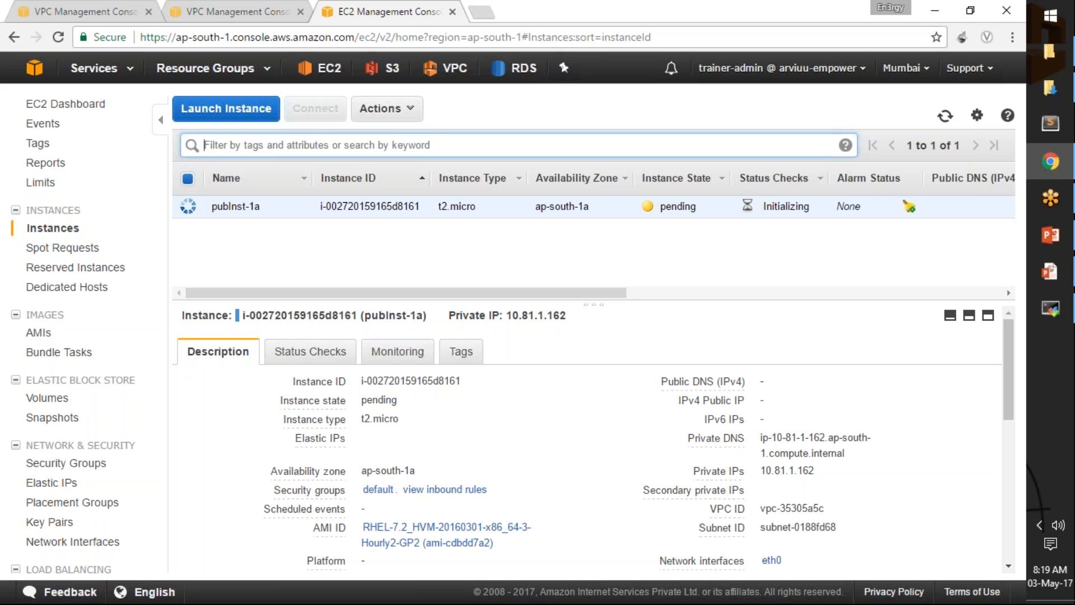
# - Examine the private IP address in the description of pubInst-1a
pyautogui.moveTo(762, 469); pyautogui.dragTo(821, 470)
pyautogui.click(766, 470)
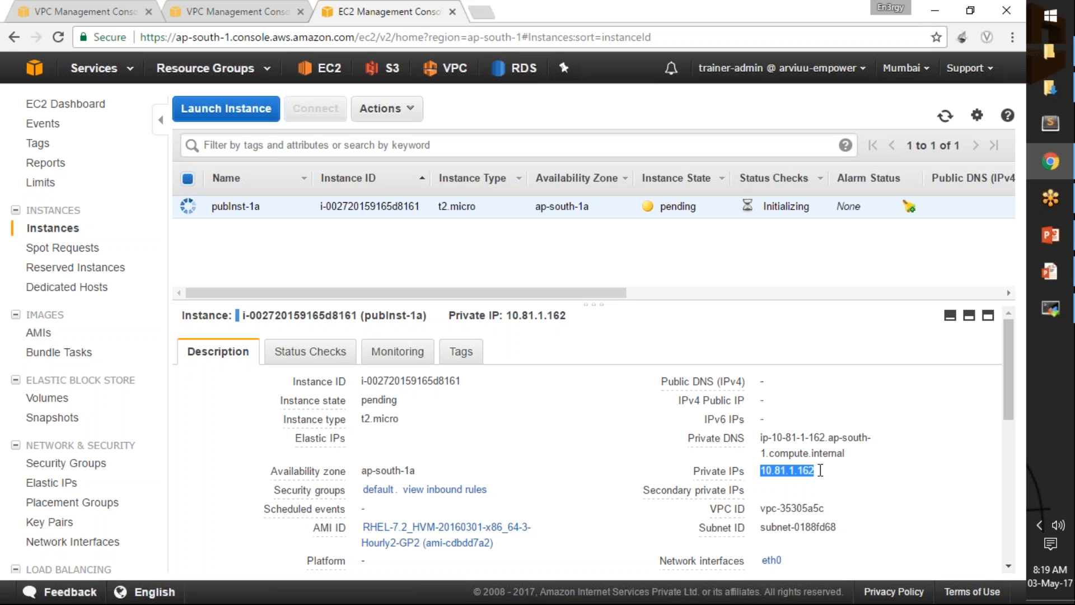
pyautogui.click(819, 470)
pyautogui.moveTo(766, 470); pyautogui.dragTo(821, 470)
pyautogui.click(771, 473)
pyautogui.click(813, 473)
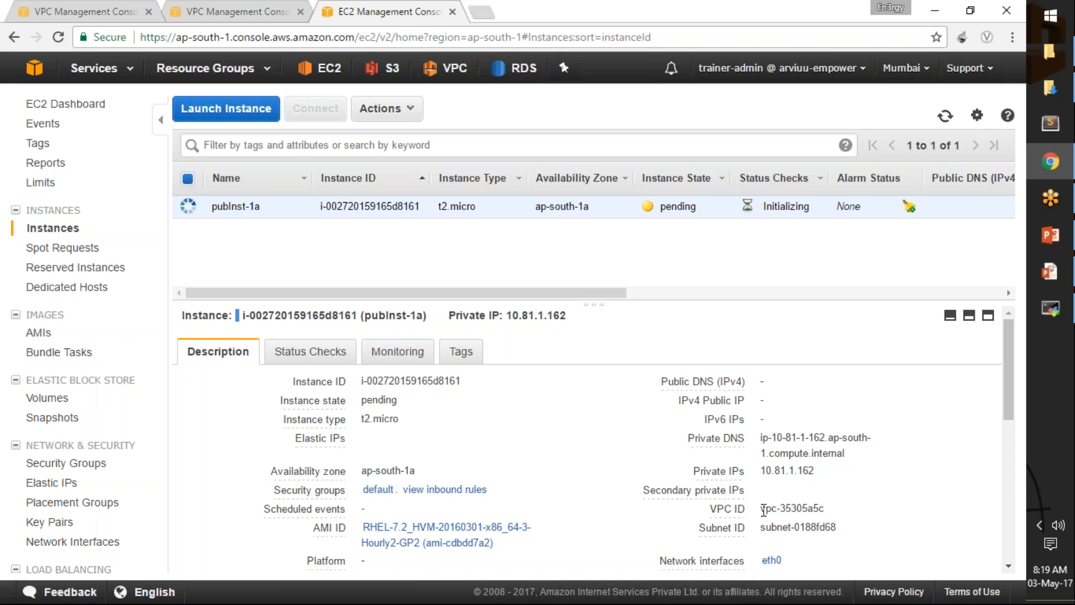
# - Look up the VPC of instance pubInst-1a by filtering the list of VPCs with its VPC ID vpc-35305a5c
pyautogui.moveTo(760, 508); pyautogui.dragTo(838, 510)
pyautogui.hotkey('ctrl', 'c')
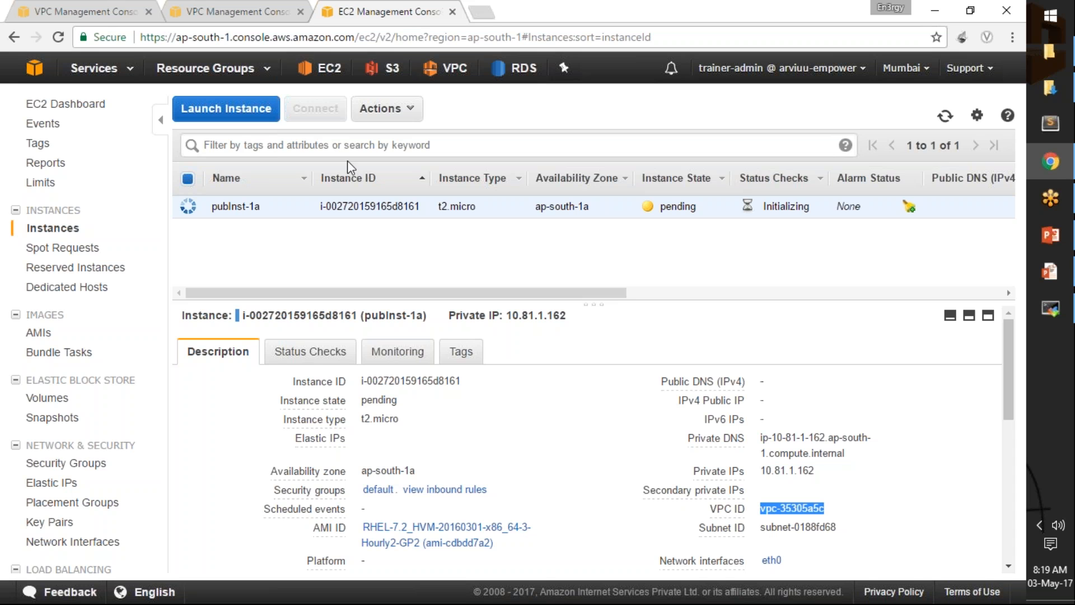
pyautogui.click(60, 10)
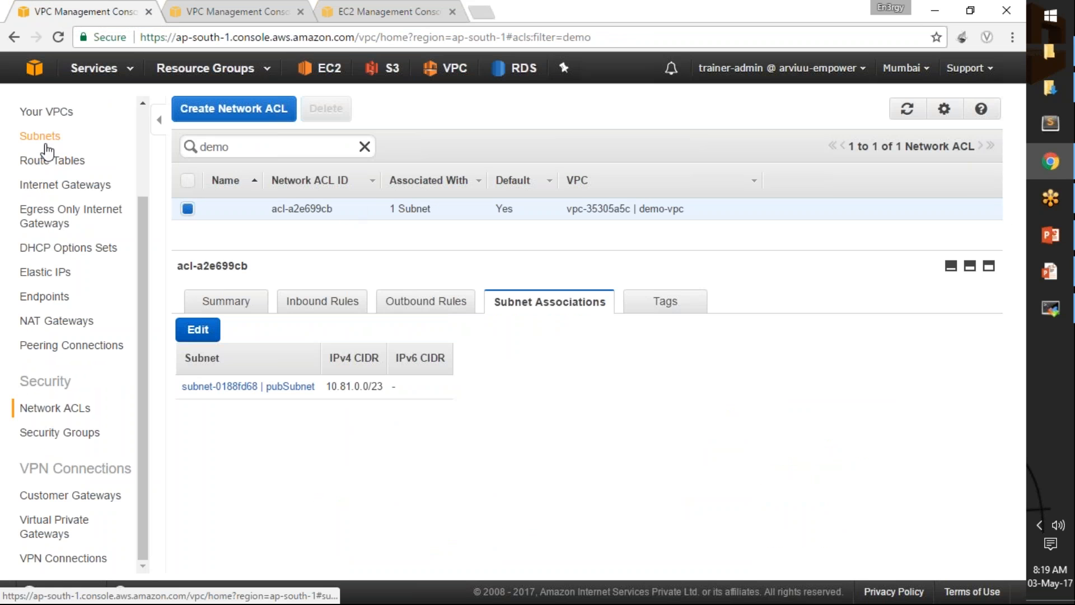
pyautogui.click(63, 114)
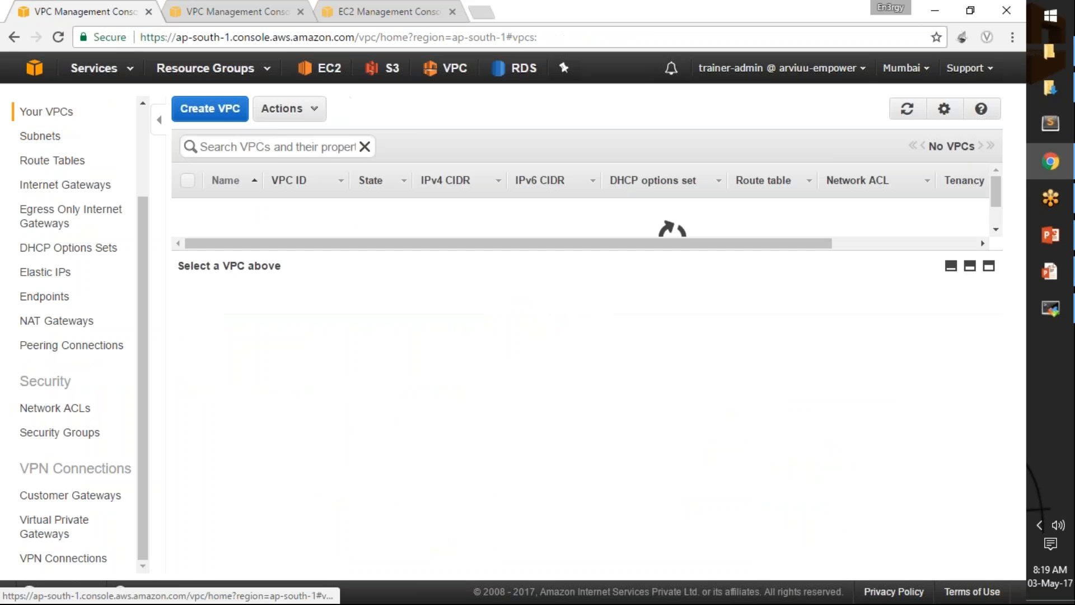
pyautogui.click(305, 145)
pyautogui.hotkey('ctrl', 'v')
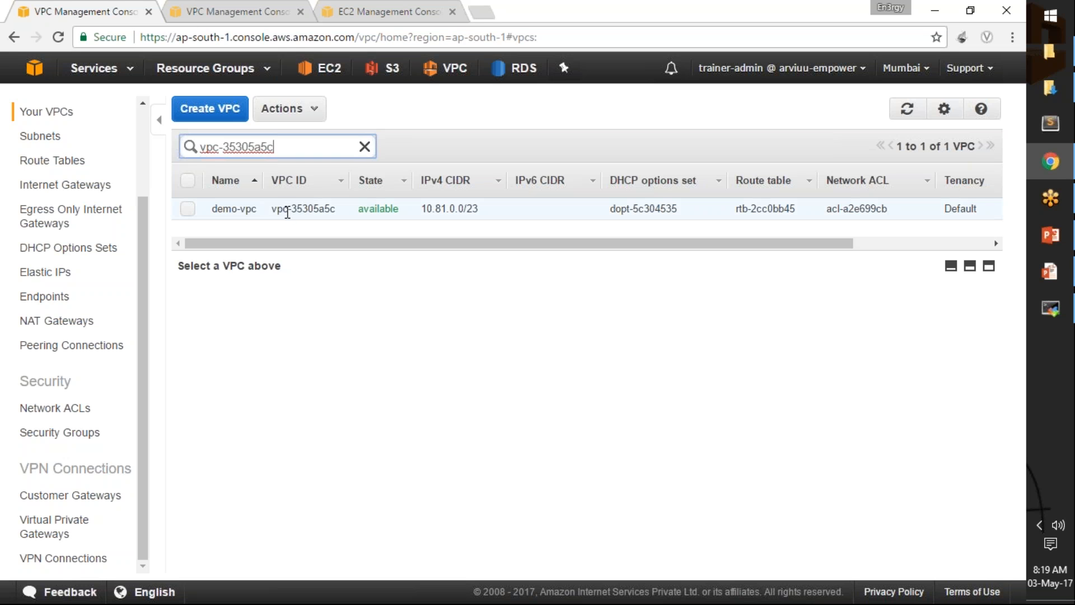
pyautogui.moveTo(300, 252); pyautogui.dragTo(300, 426)
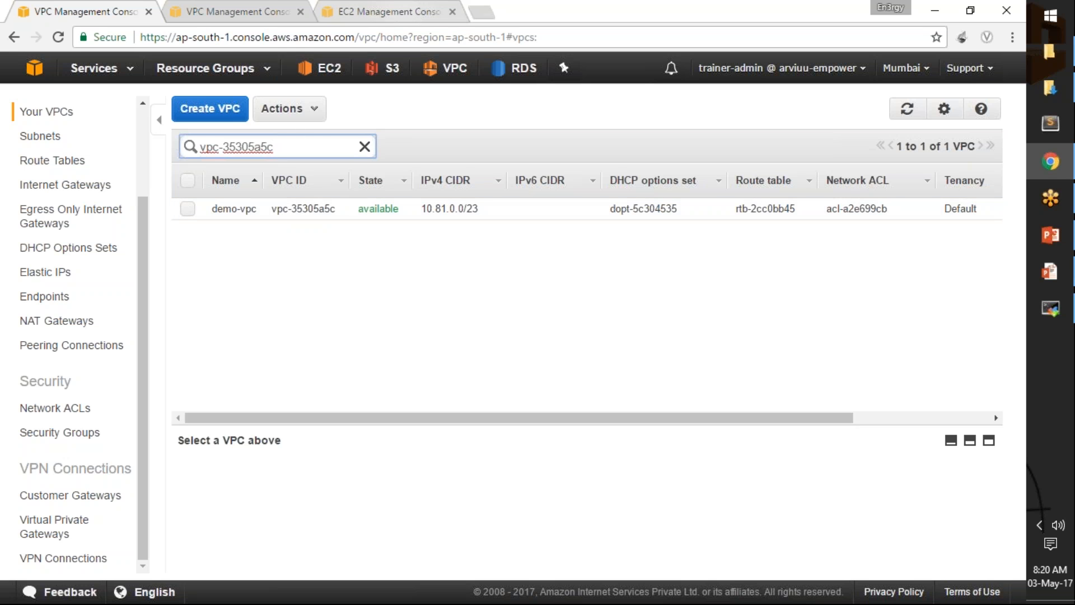
# - Load the public DNS address of pubInst-1a in a new browser tab and examine the web page it serves
pyautogui.click(382, 7)
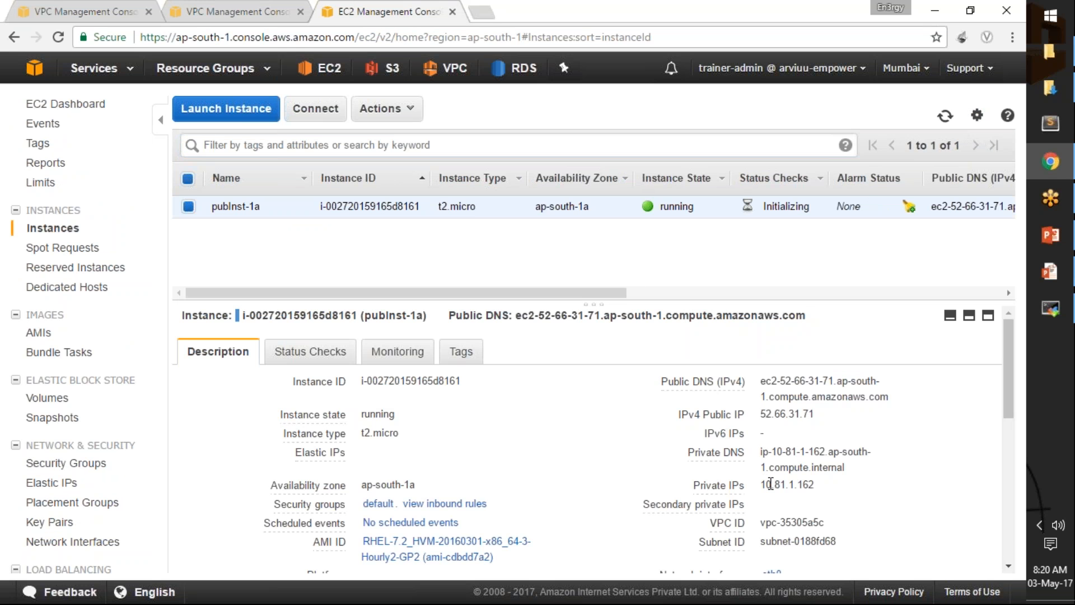
pyautogui.moveTo(761, 483); pyautogui.dragTo(822, 488)
pyautogui.moveTo(517, 319); pyautogui.dragTo(820, 325)
pyautogui.hotkey('ctrl', 'c')
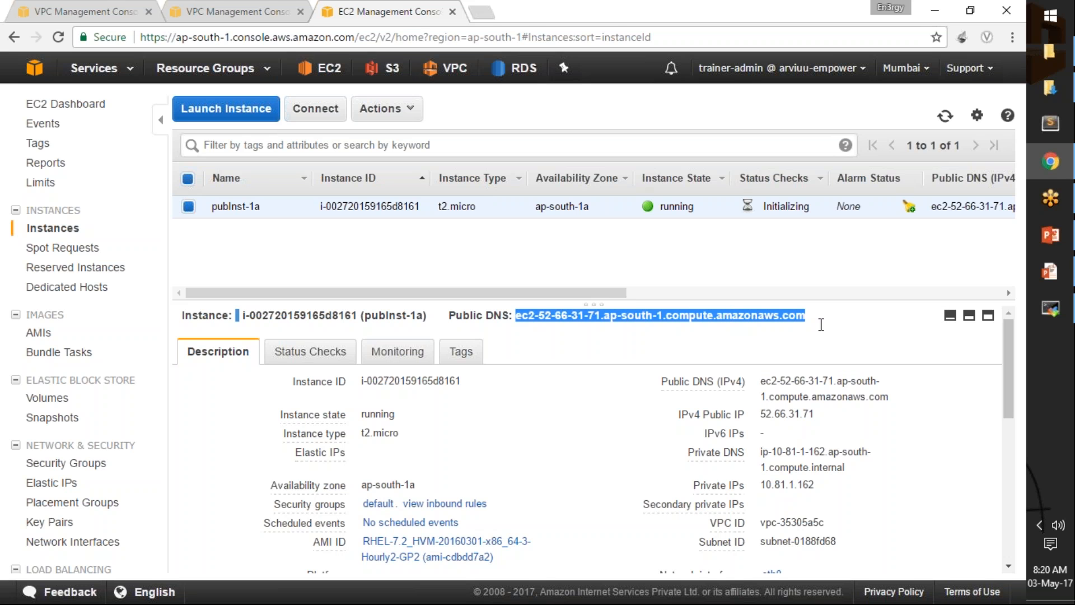
pyautogui.click(482, 12)
pyautogui.hotkey('ctrl', 'v')
pyautogui.press('Return')
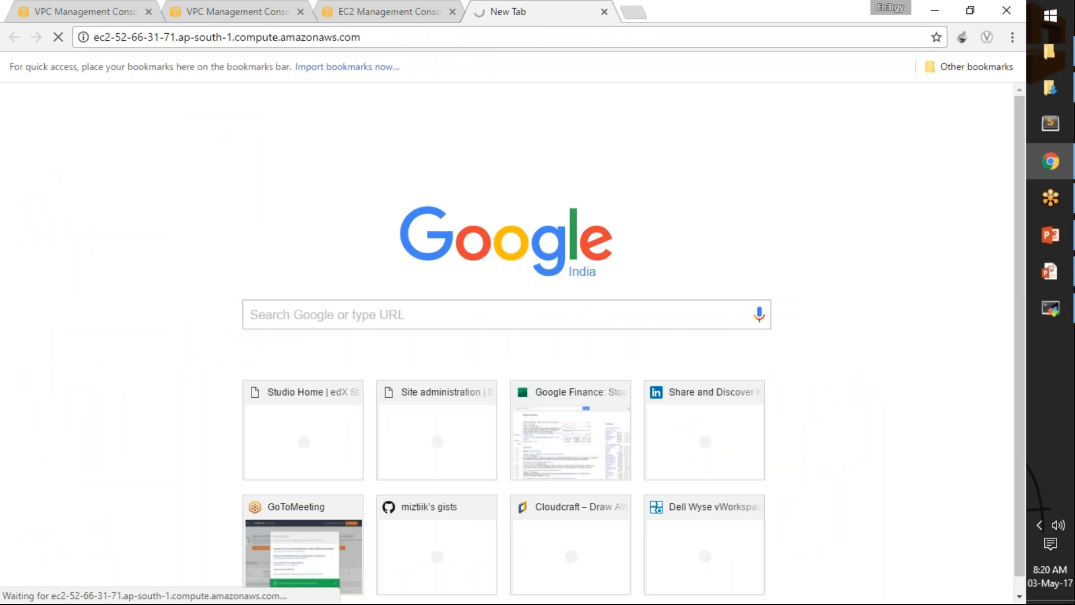
pyautogui.moveTo(1053, 311)
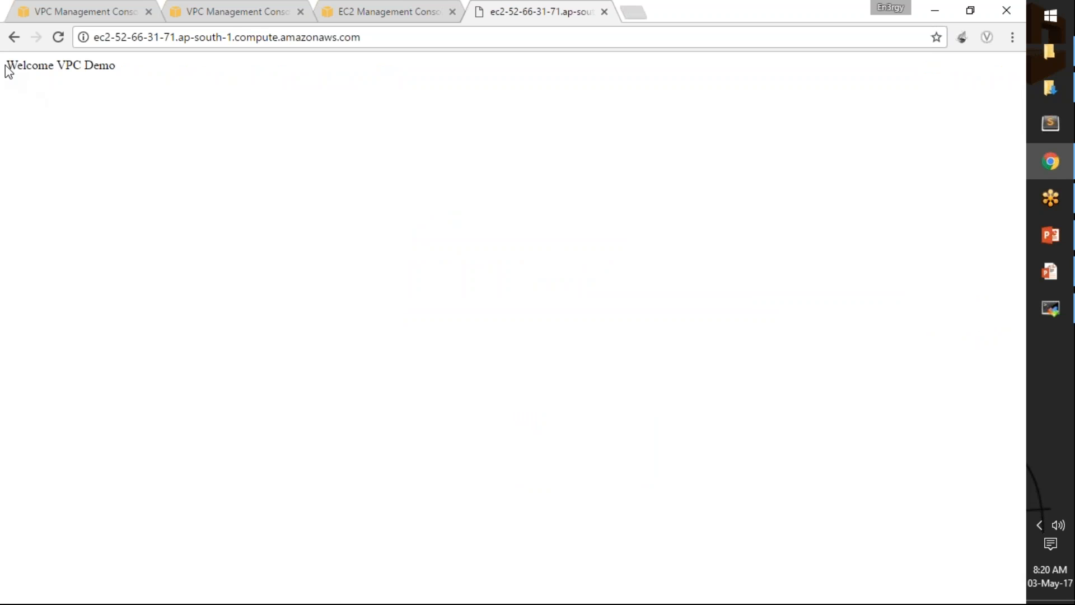
pyautogui.moveTo(7, 62); pyautogui.dragTo(118, 73)
pyautogui.click(178, 99)
pyautogui.moveTo(90, 74); pyautogui.dragTo(122, 76)
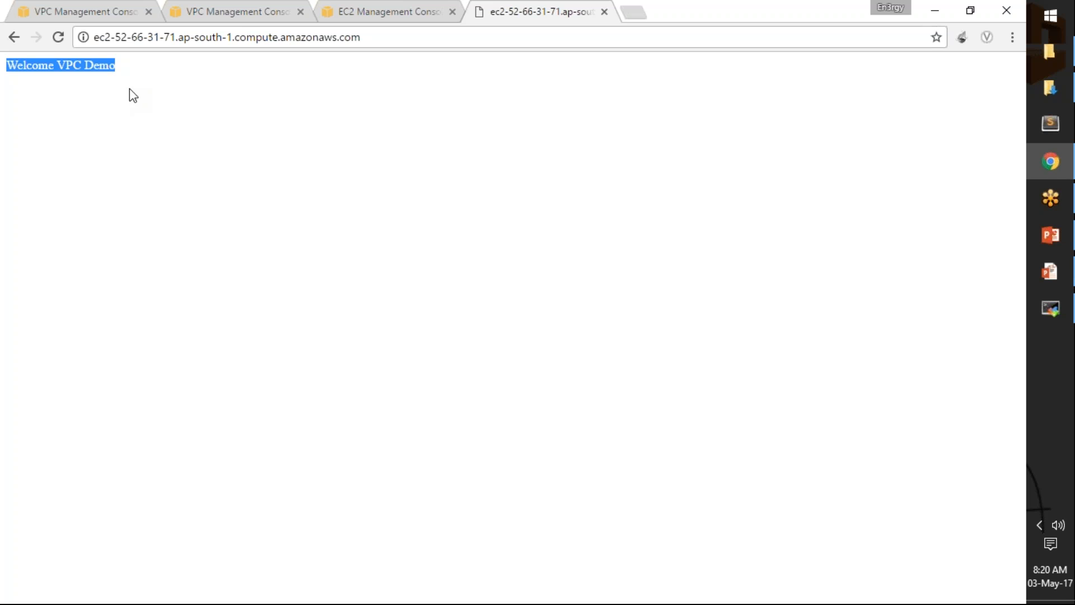
pyautogui.click(122, 69)
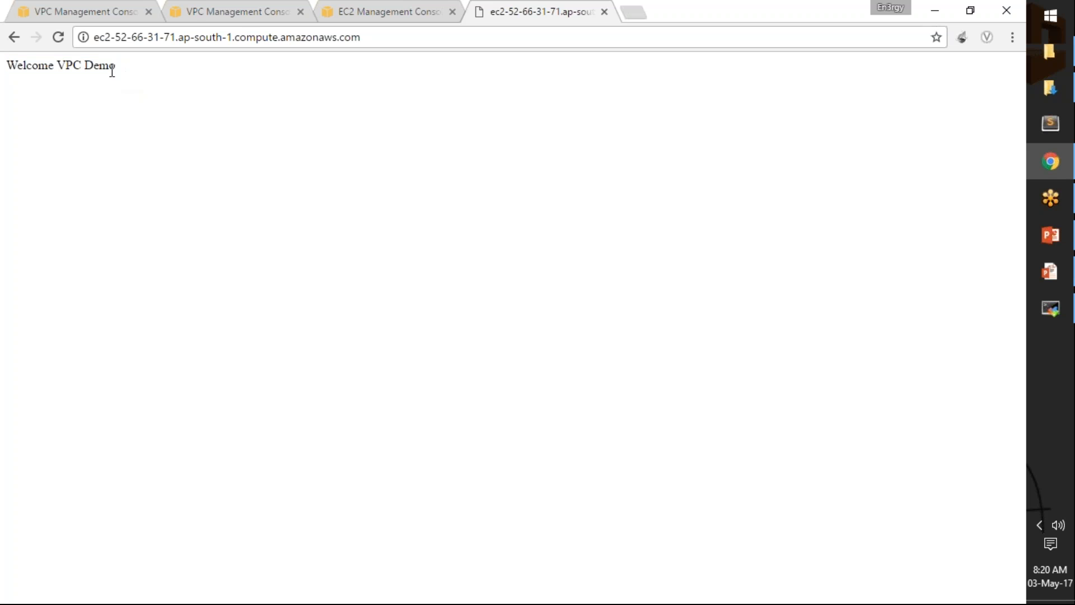
# - Start the VPC wizard from the VPC dashboard and view the VPC with Public and Private Subnets configuration
pyautogui.click(97, 7)
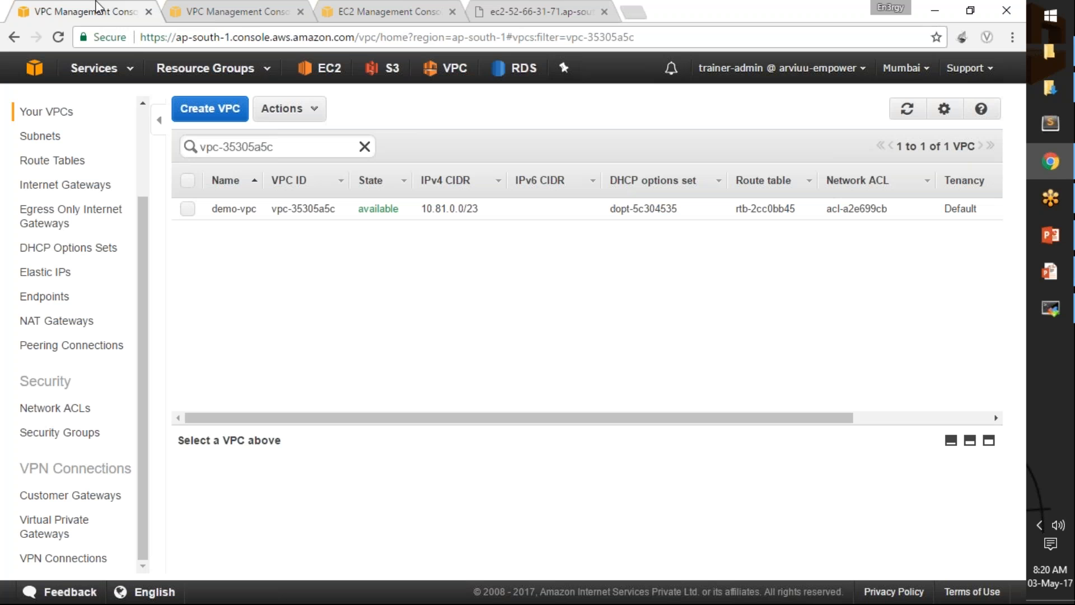
pyautogui.click(143, 120)
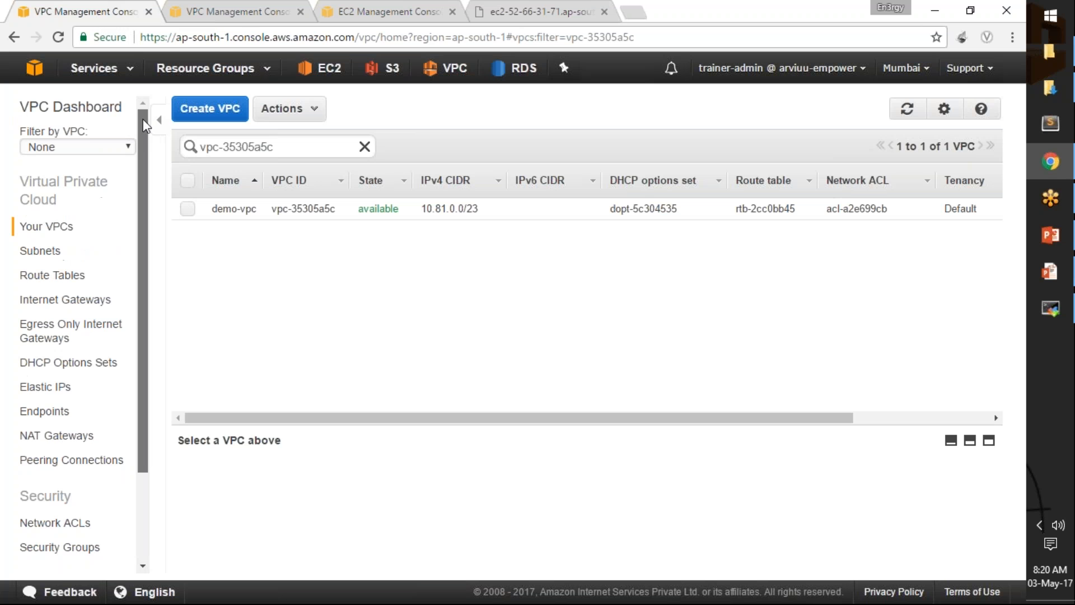
pyautogui.click(56, 227)
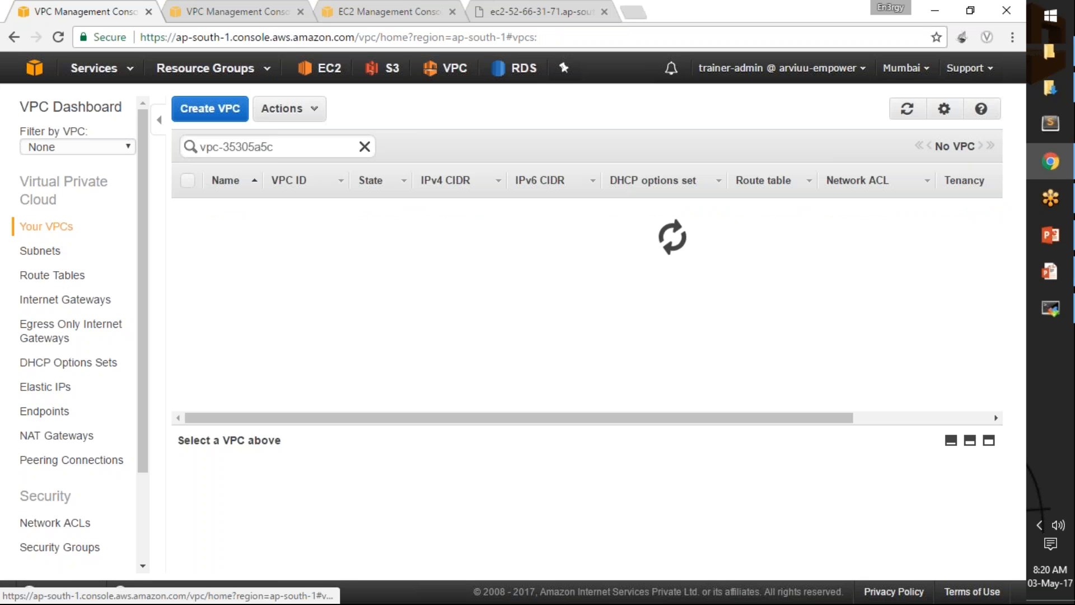
pyautogui.click(70, 107)
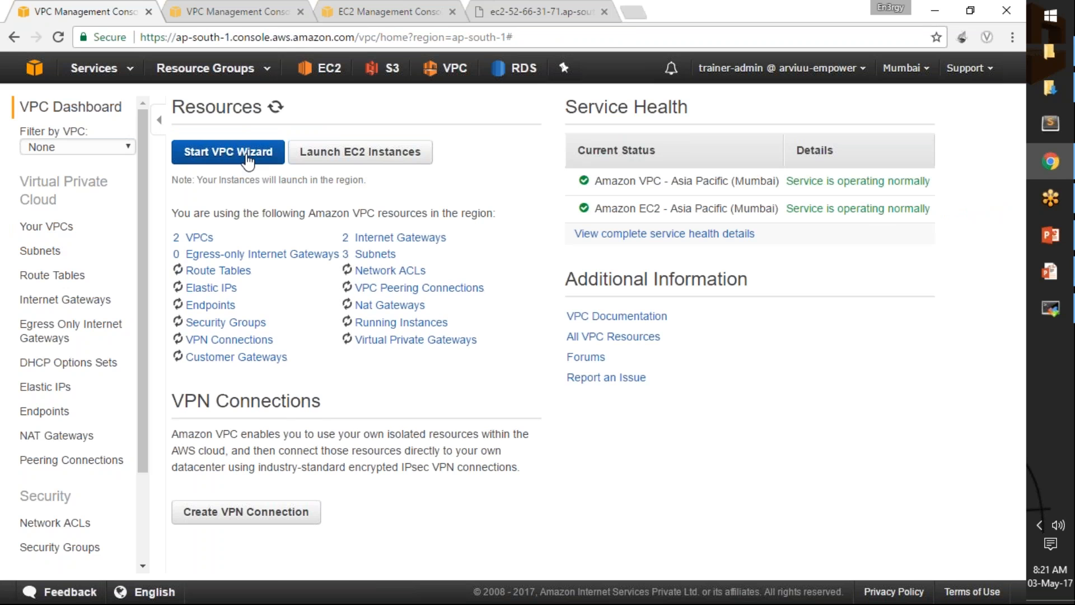
pyautogui.click(247, 159)
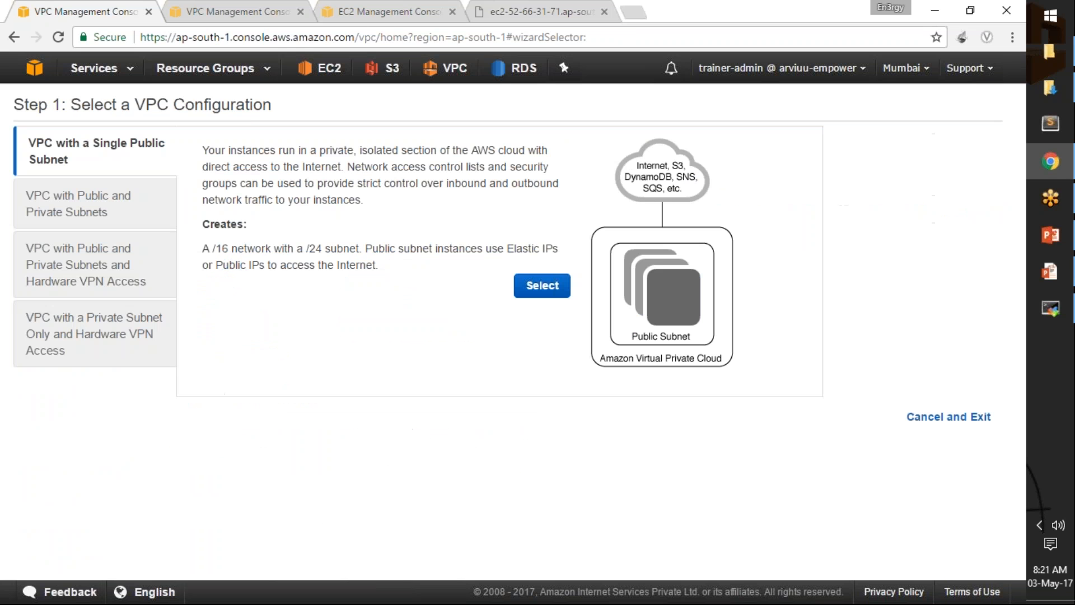
pyautogui.click(168, 215)
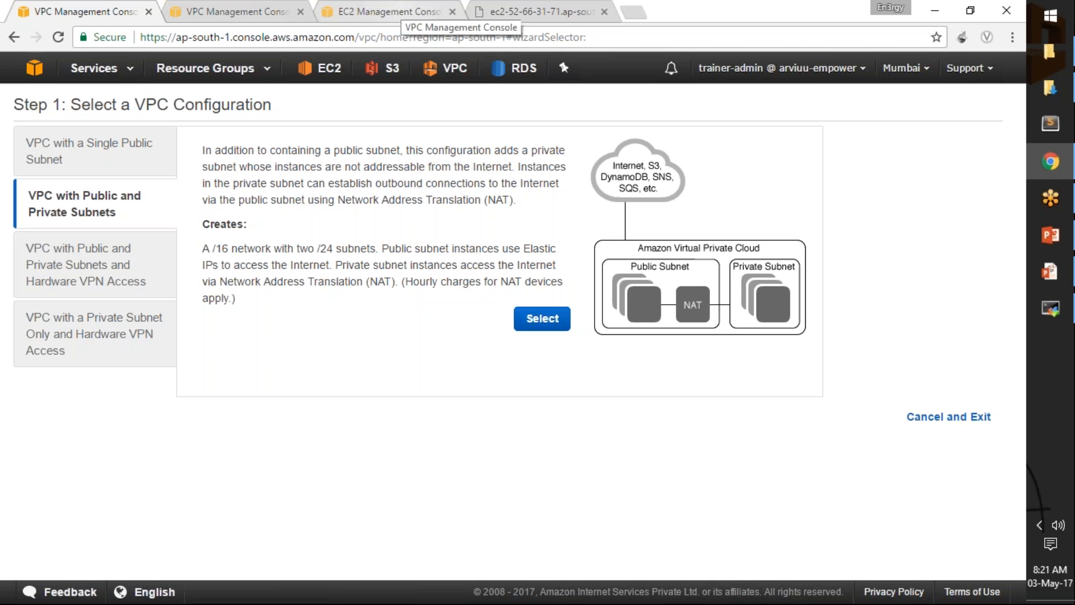
# - Terminate the EC2 instance pubInst-1a and confirm its termination
pyautogui.click(383, 11)
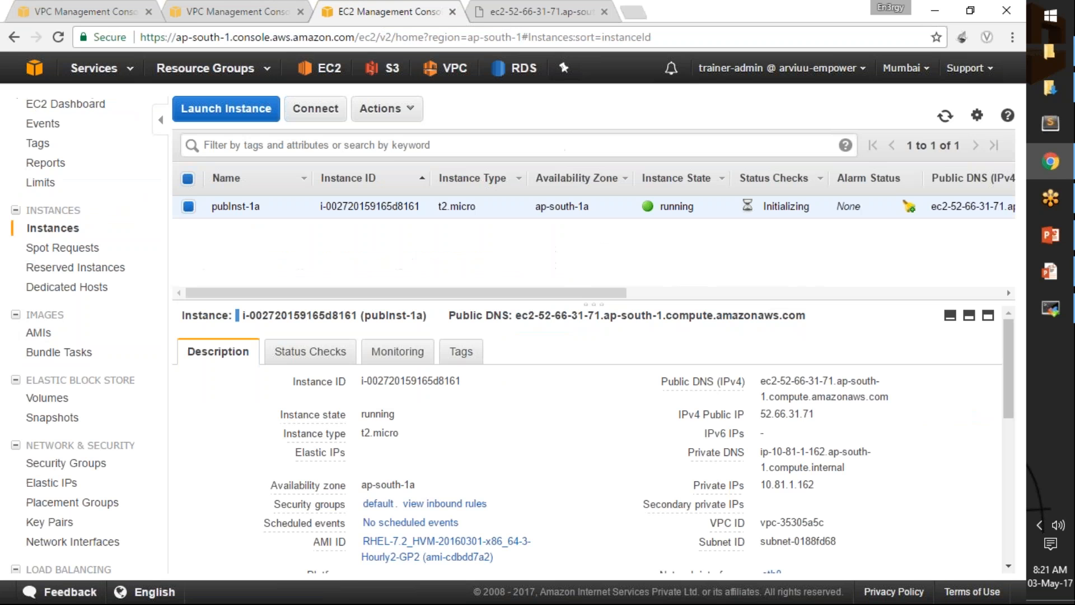
pyautogui.click(386, 108)
pyautogui.moveTo(414, 195)
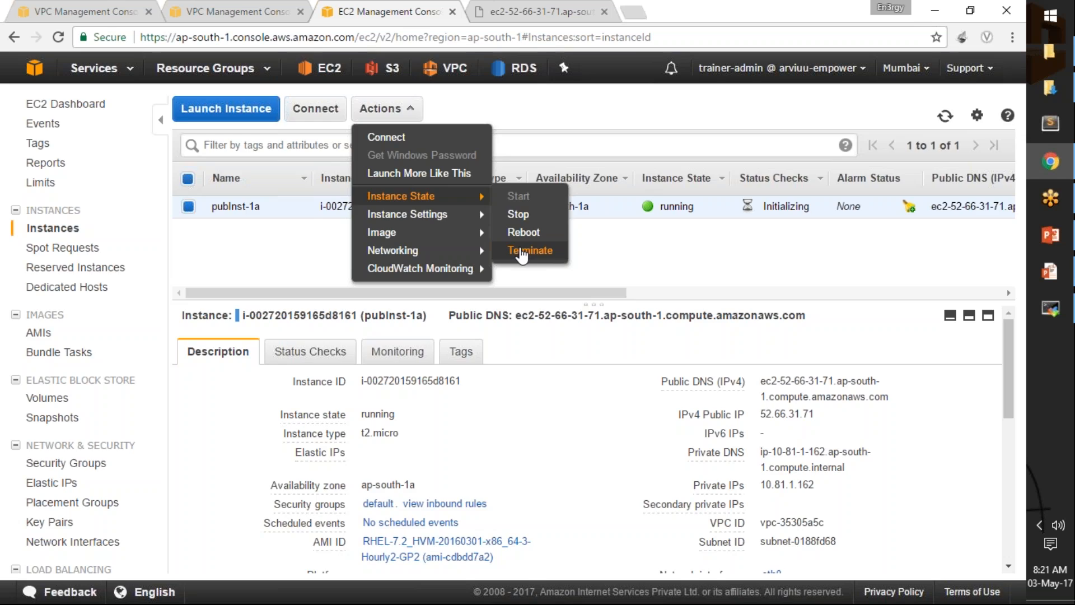
pyautogui.click(526, 249)
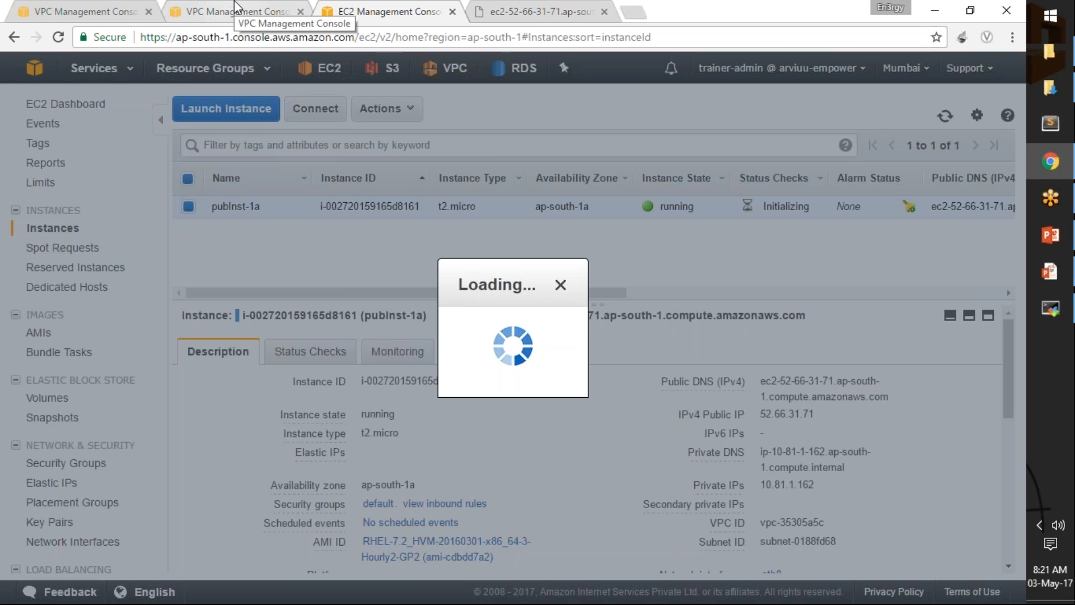
pyautogui.click(734, 430)
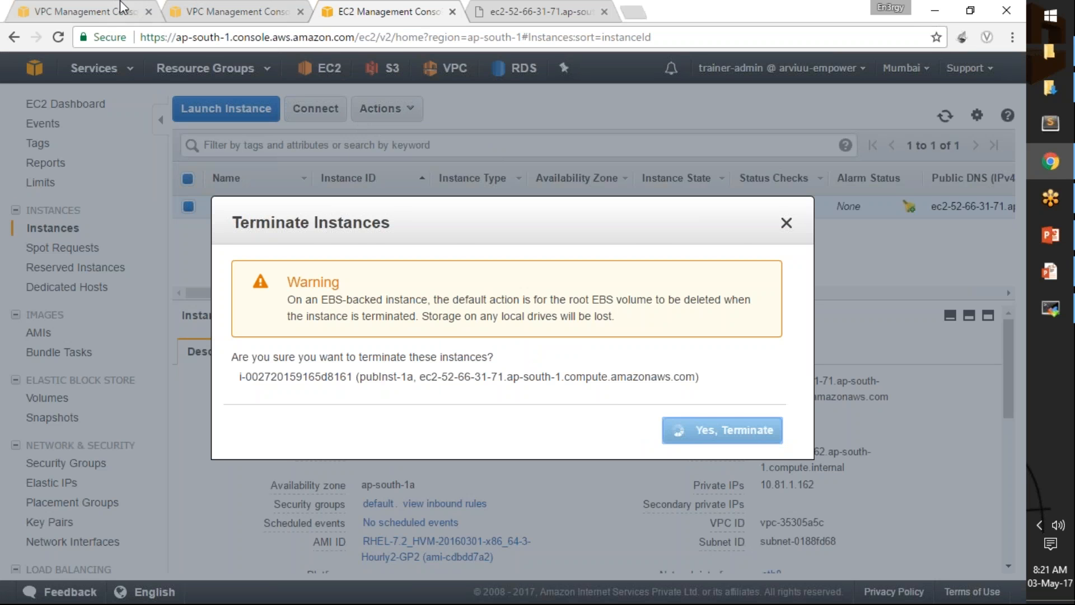
# - Leave the VPC wizard and delete demo-vpc, including the option to delete its VPN connection
pyautogui.click(235, 12)
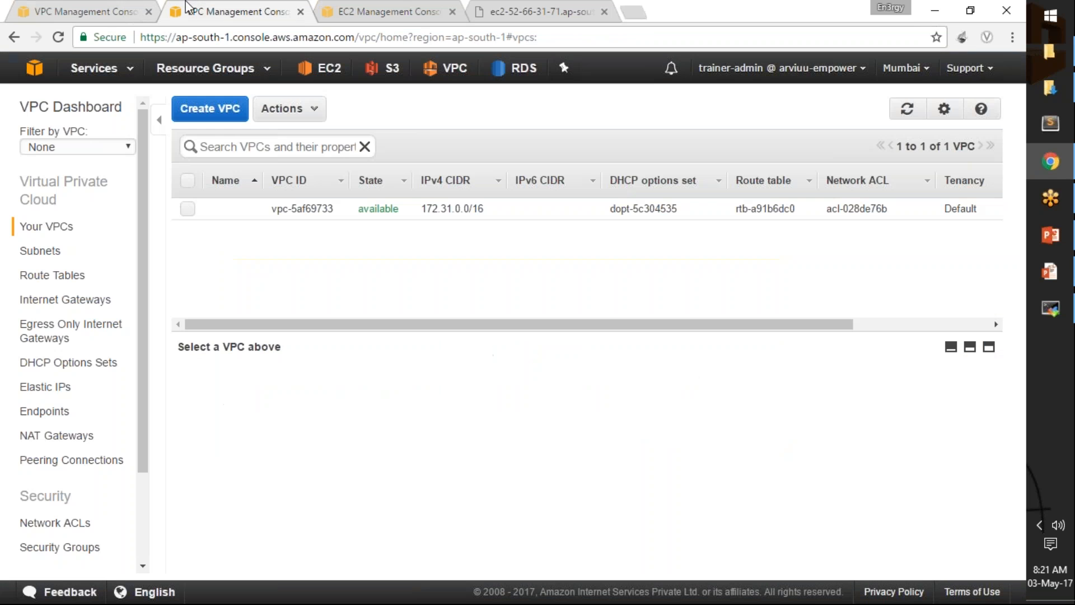
pyautogui.click(96, 6)
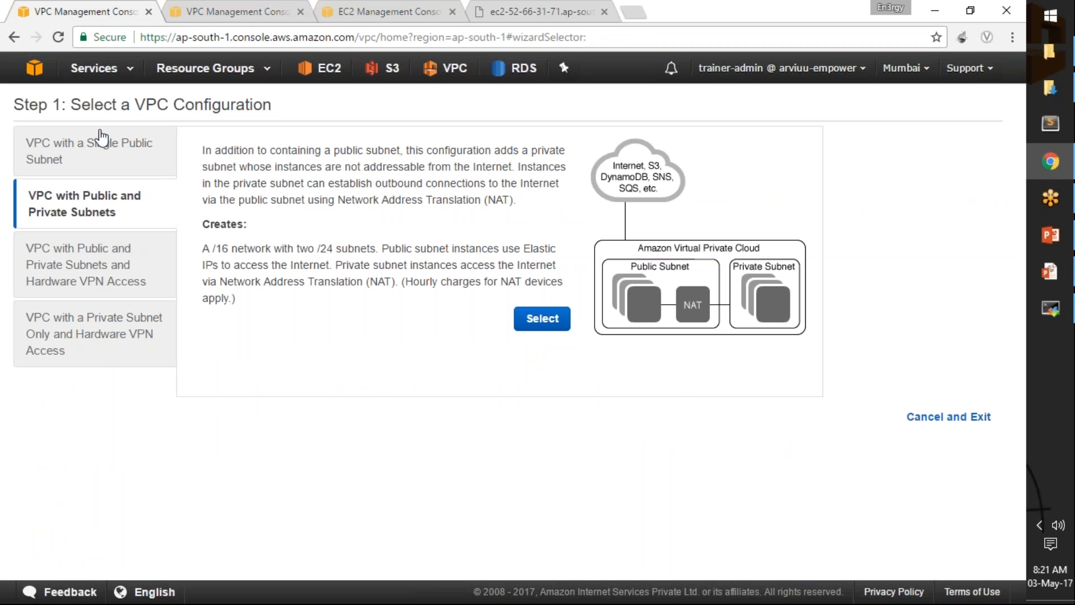
pyautogui.click(455, 70)
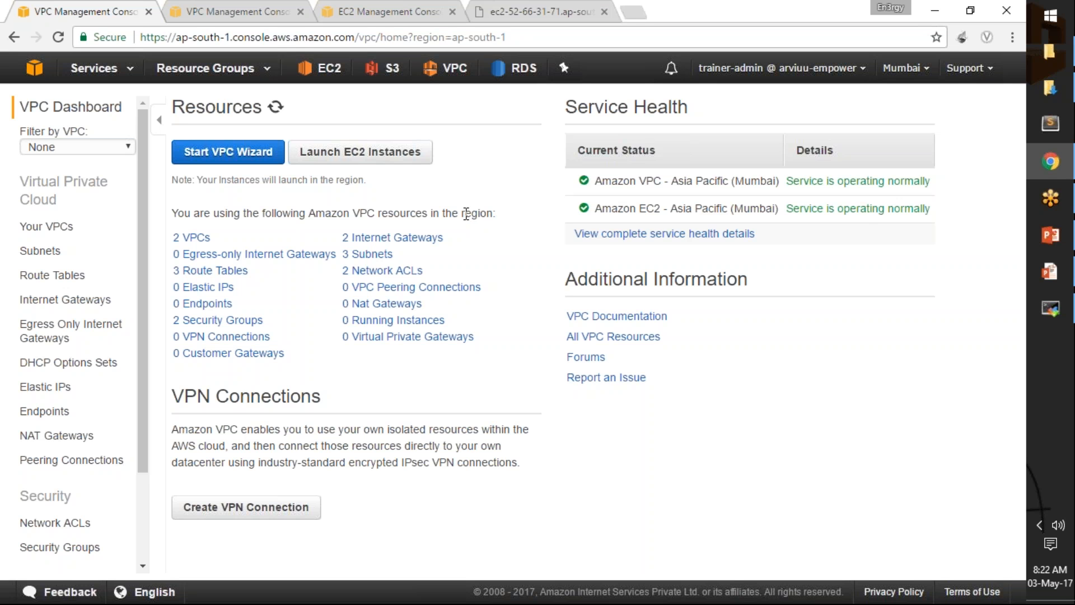
pyautogui.click(197, 239)
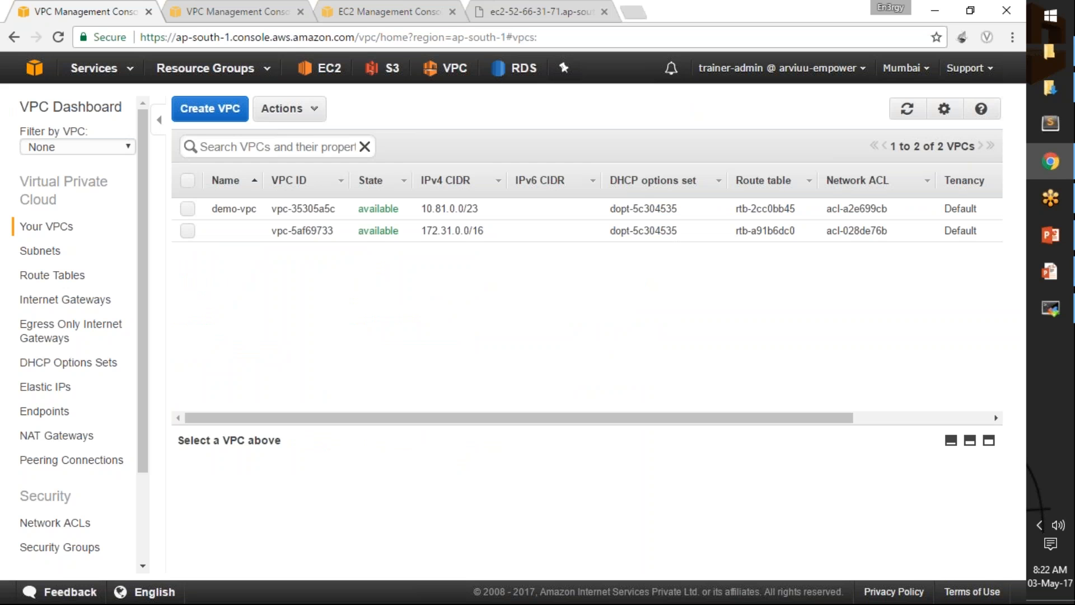
pyautogui.click(188, 209)
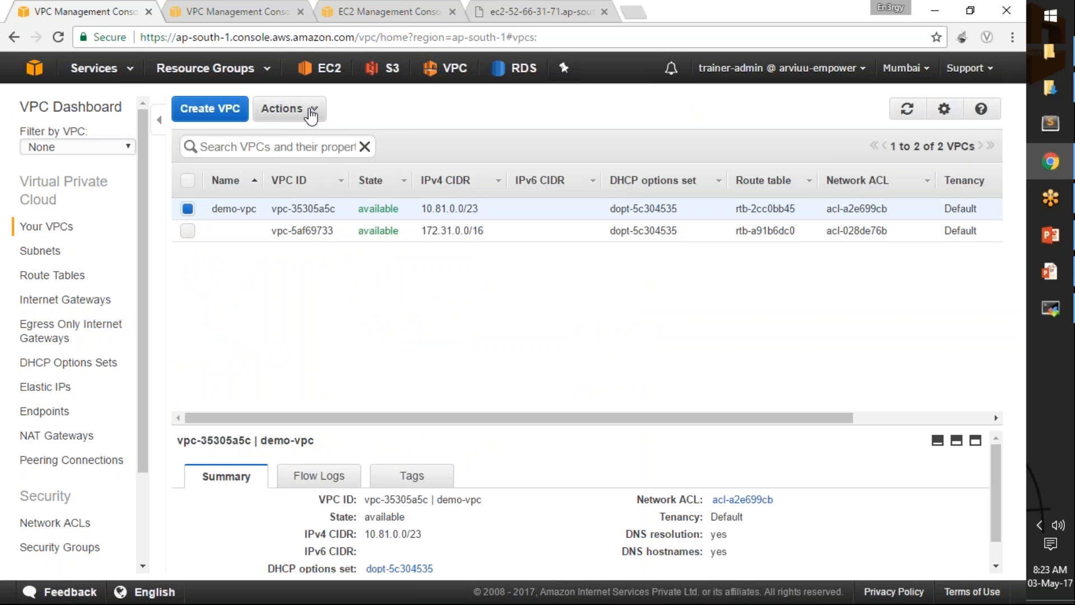
pyautogui.click(310, 112)
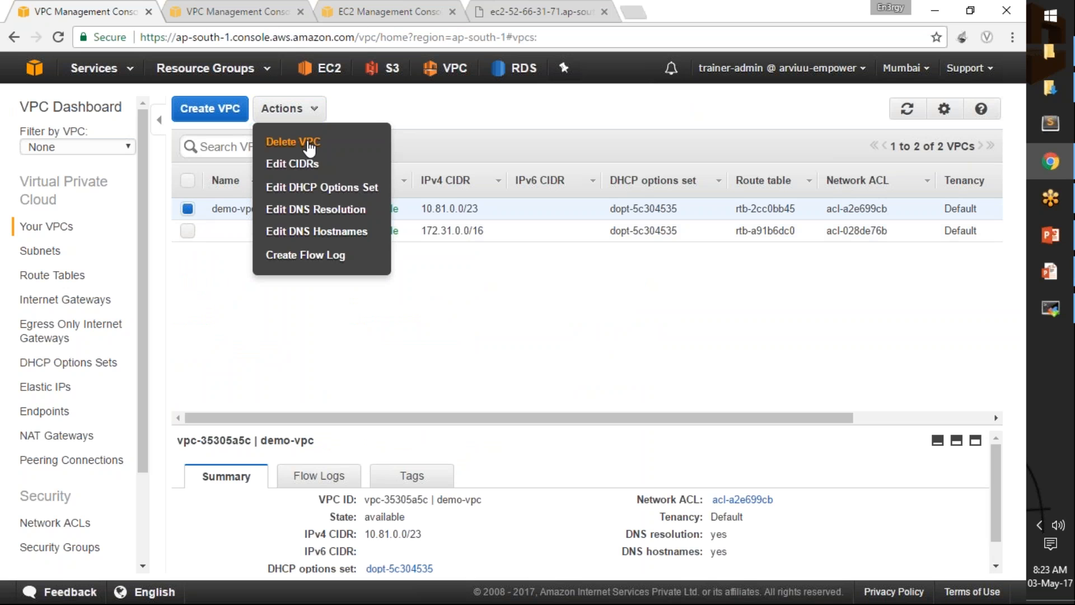
pyautogui.click(308, 143)
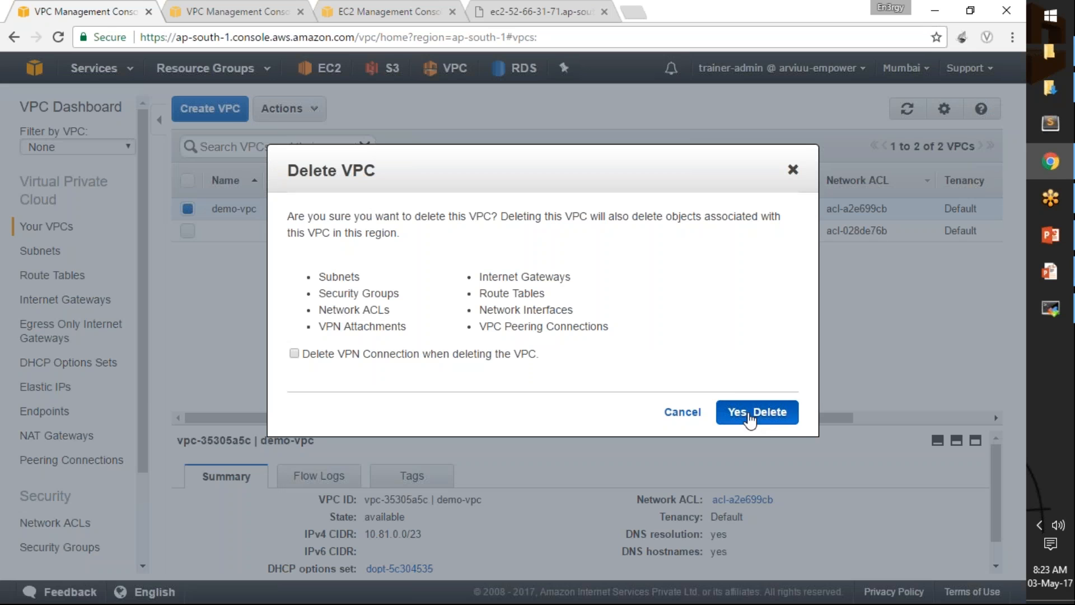
pyautogui.click(294, 354)
pyautogui.click(765, 413)
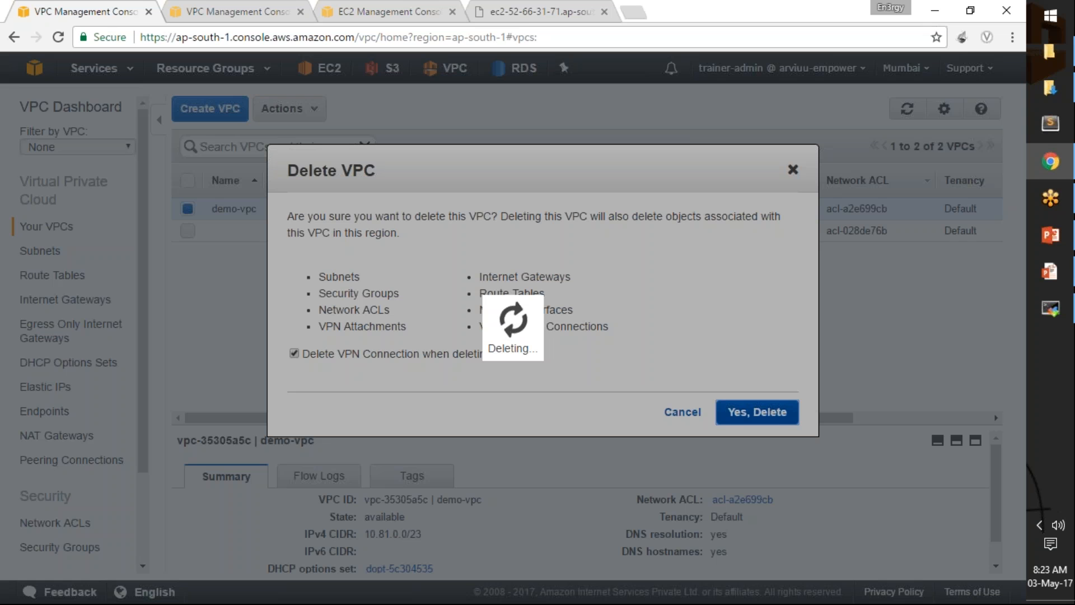
# - Check the state of pubInst-1a in the instances list and close the web server's page
pyautogui.click(411, 12)
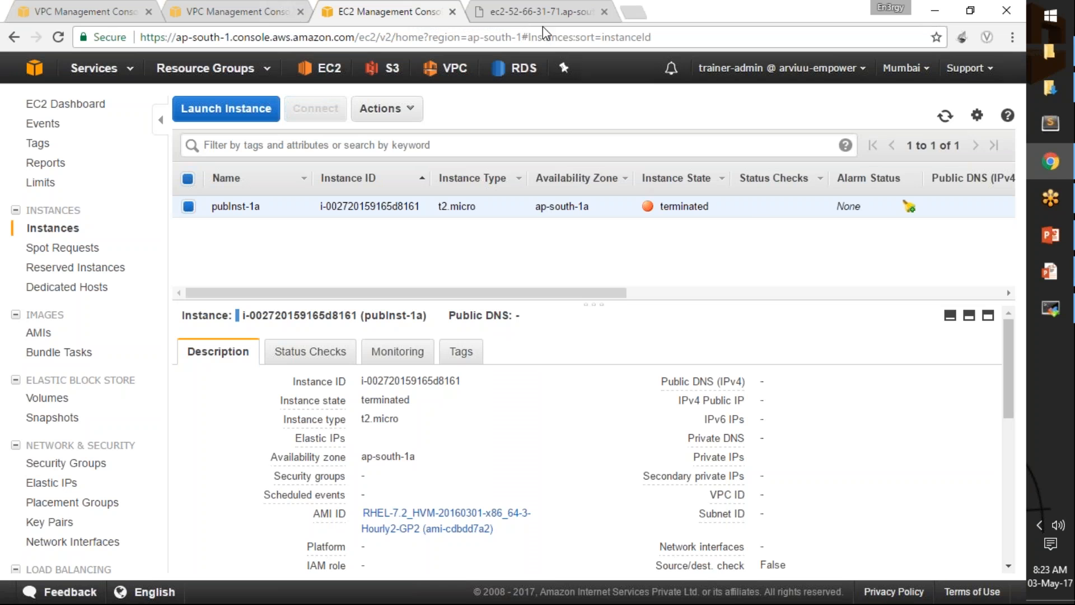
pyautogui.click(604, 12)
pyautogui.click(253, 7)
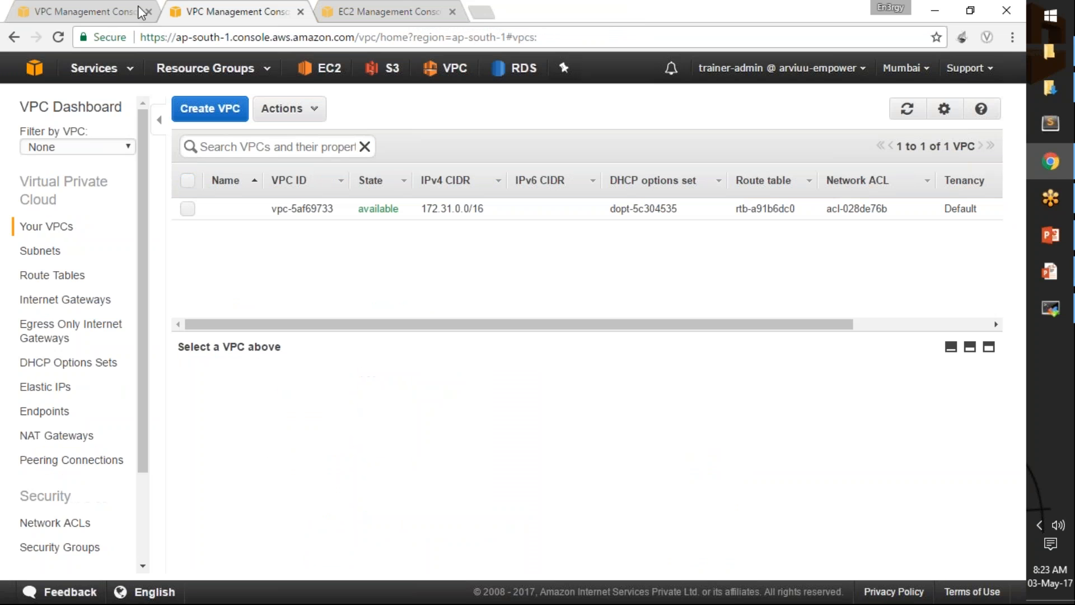
# - Create a VPC named demo-vpc with the IPv4 CIDR block 10.81.0.0/23, no IPv6 block and default tenancy
pyautogui.click(89, 11)
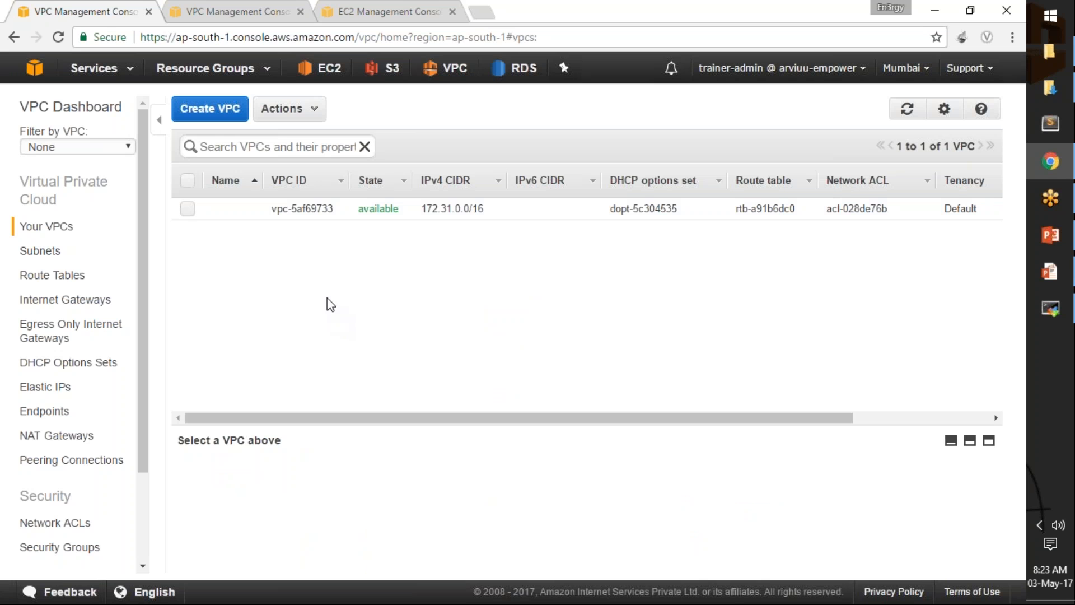
pyautogui.click(218, 114)
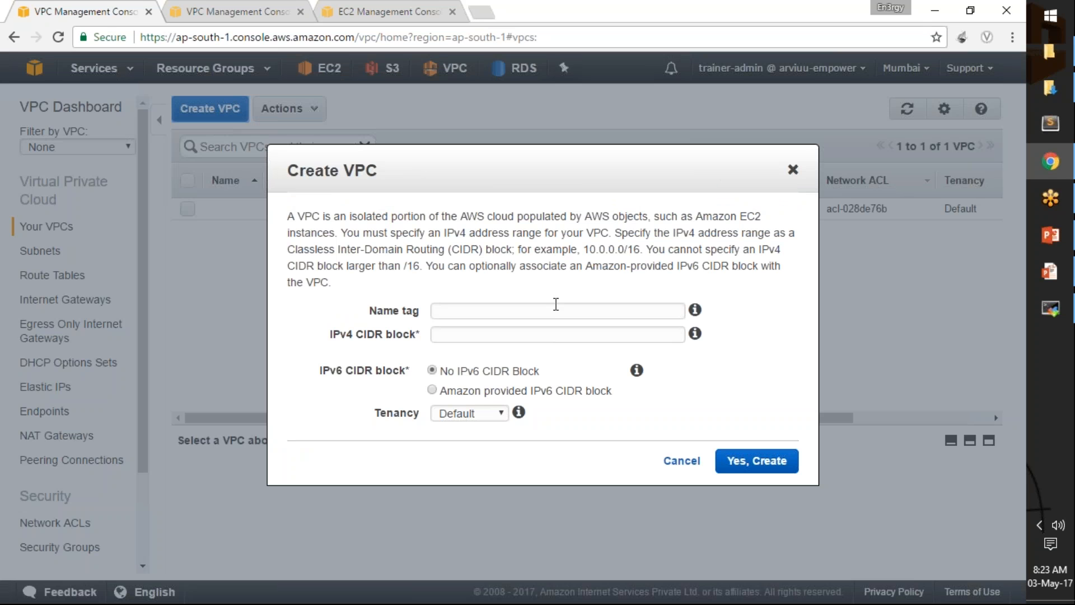
pyautogui.click(448, 310)
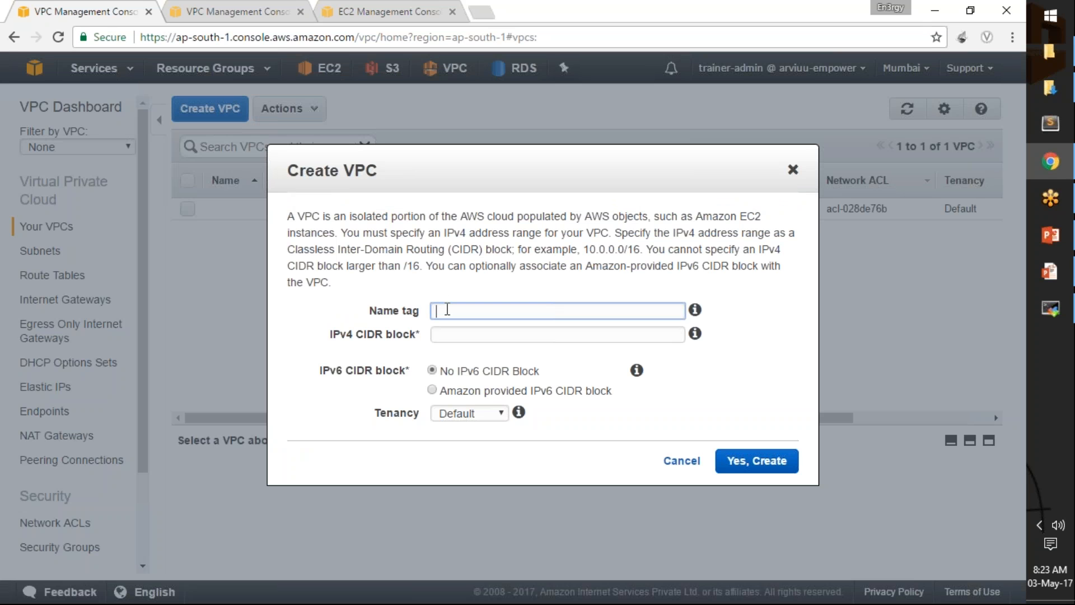
pyautogui.write('demo-vpc')
pyautogui.press('Tab')
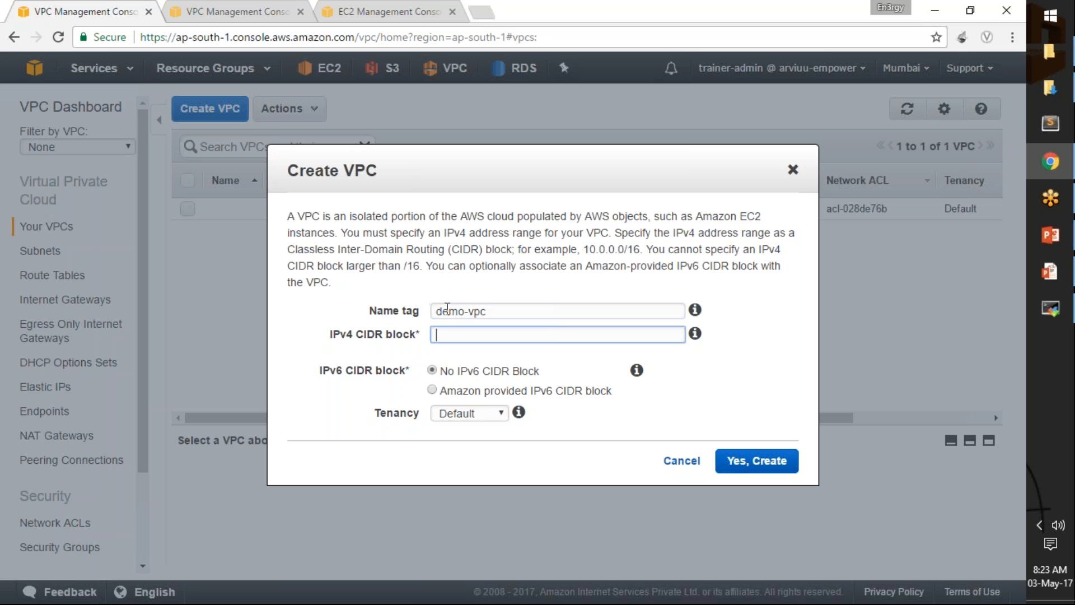
pyautogui.write('10.81.0.0/23')
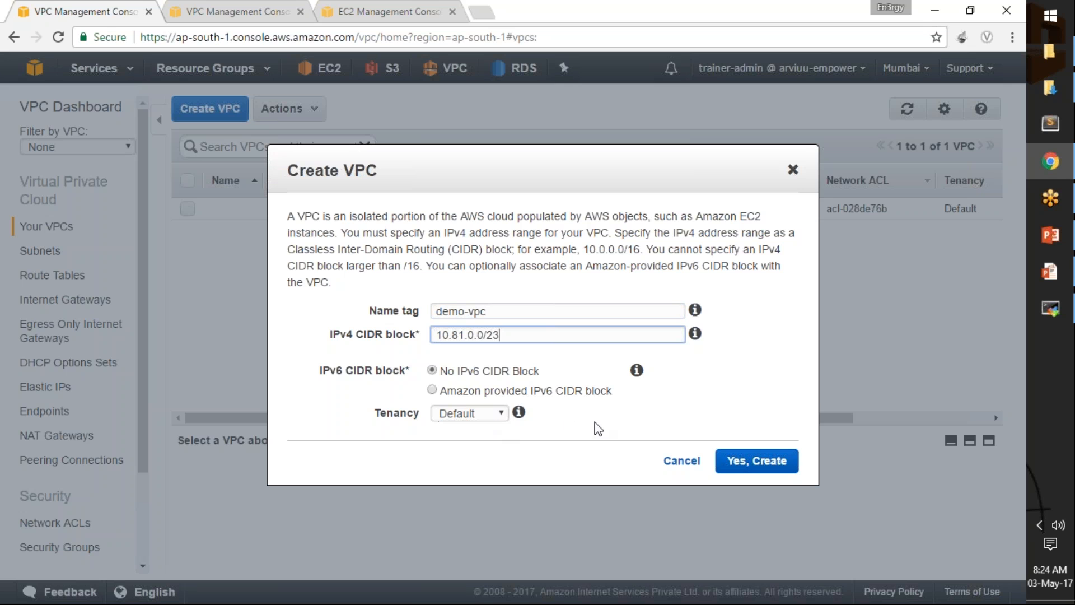
pyautogui.click(758, 462)
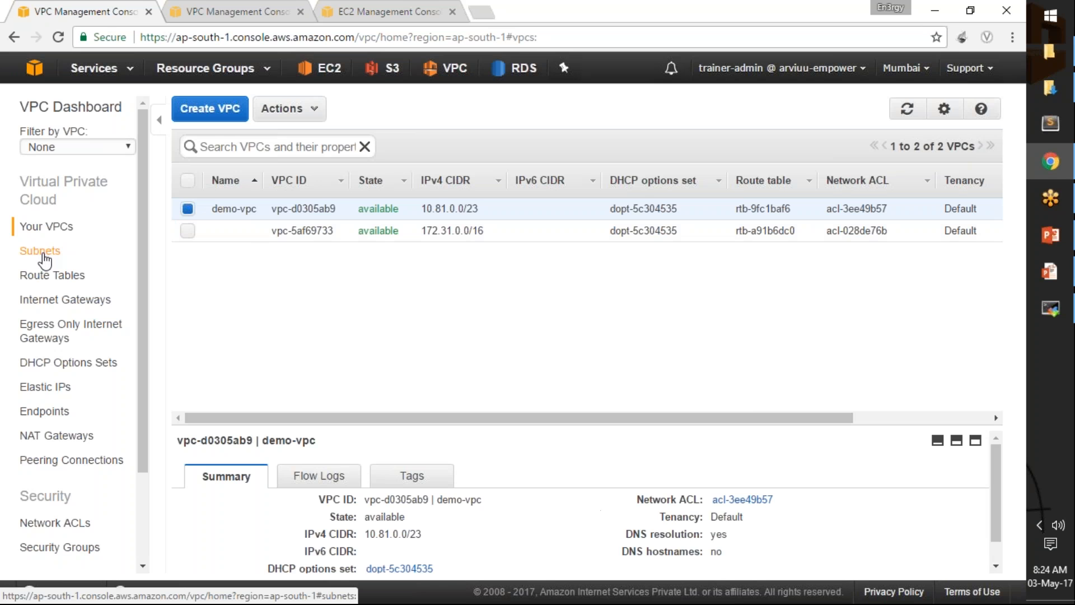
# - Open the subnets list and filter it by "demo"
pyautogui.click(43, 253)
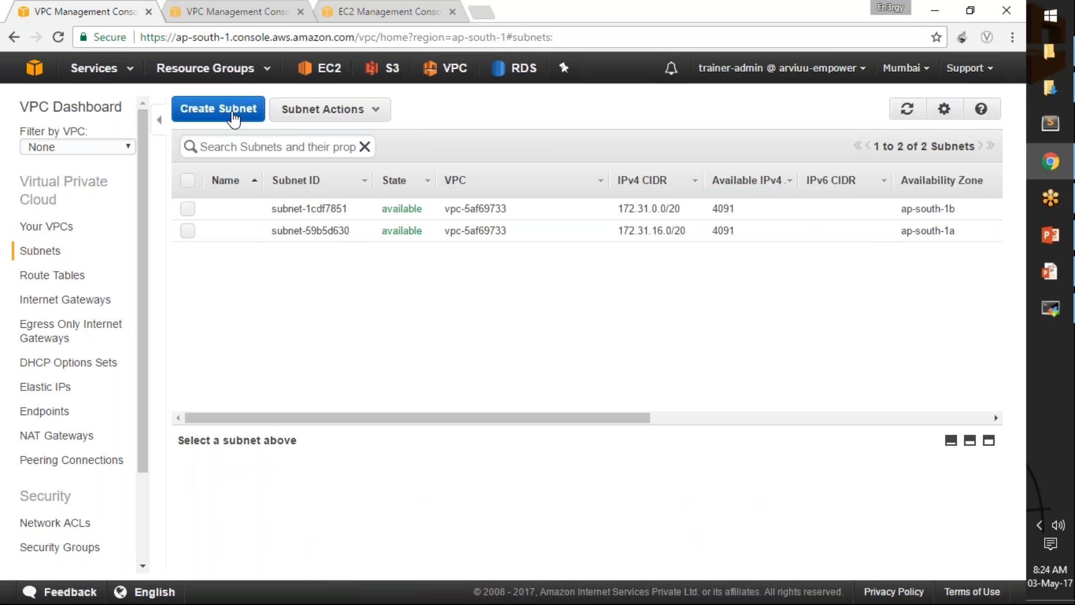
pyautogui.click(247, 146)
pyautogui.write('demo')
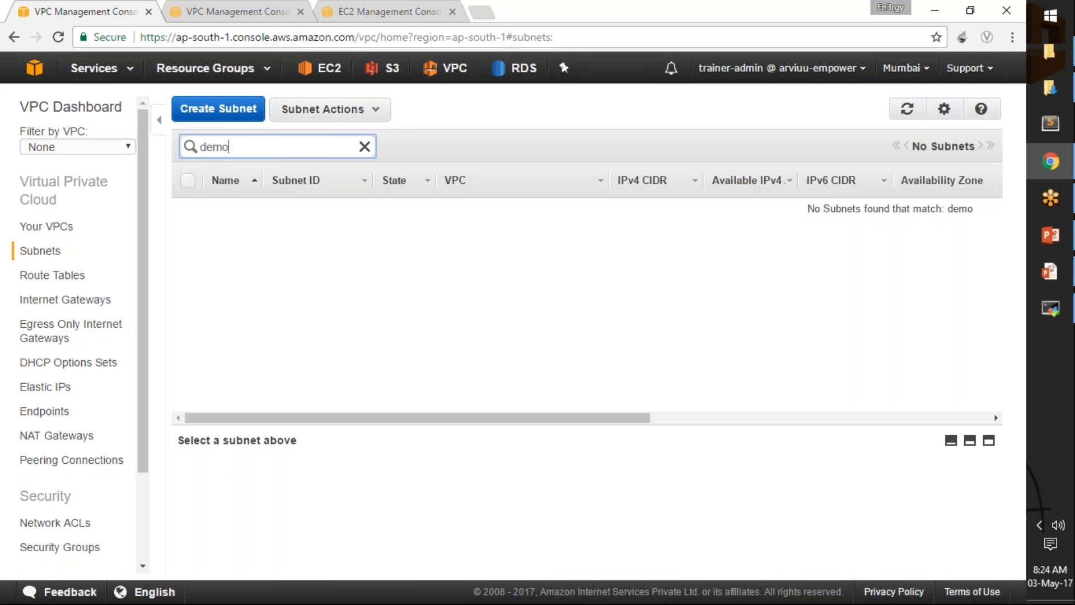
# - Start a new subnet with the name tag pubSubnet in demo-vpc
pyautogui.click(213, 111)
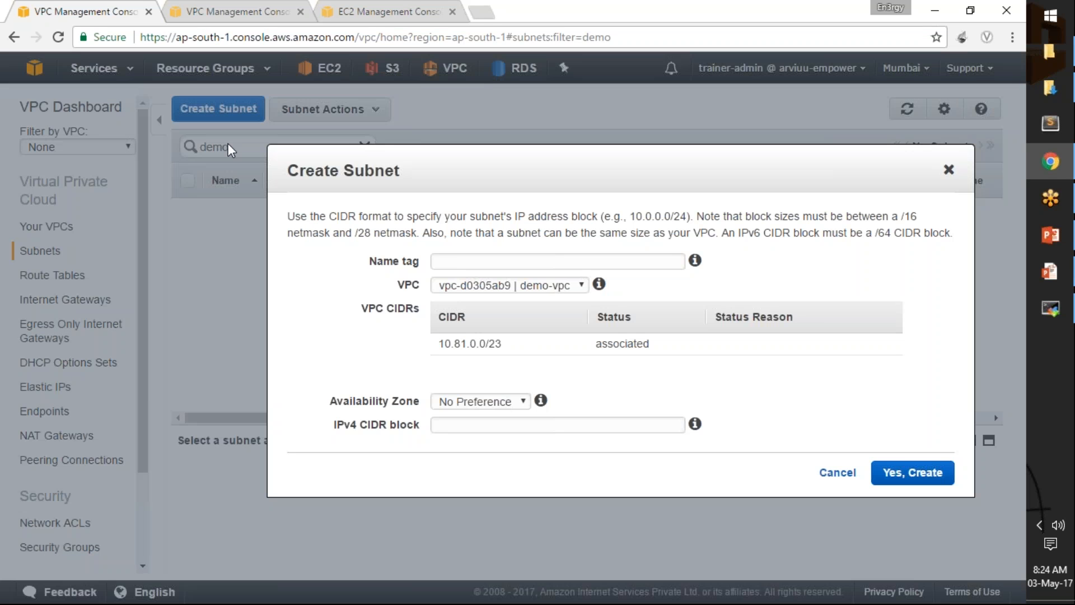
pyautogui.click(450, 262)
pyautogui.write('pubSubnet')
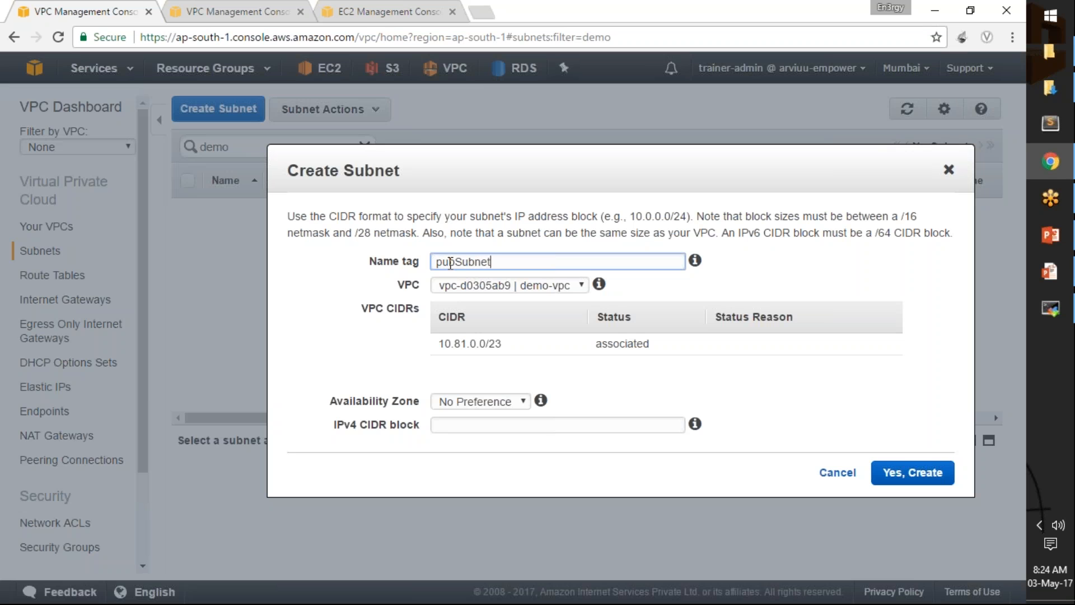
pyautogui.click(498, 292)
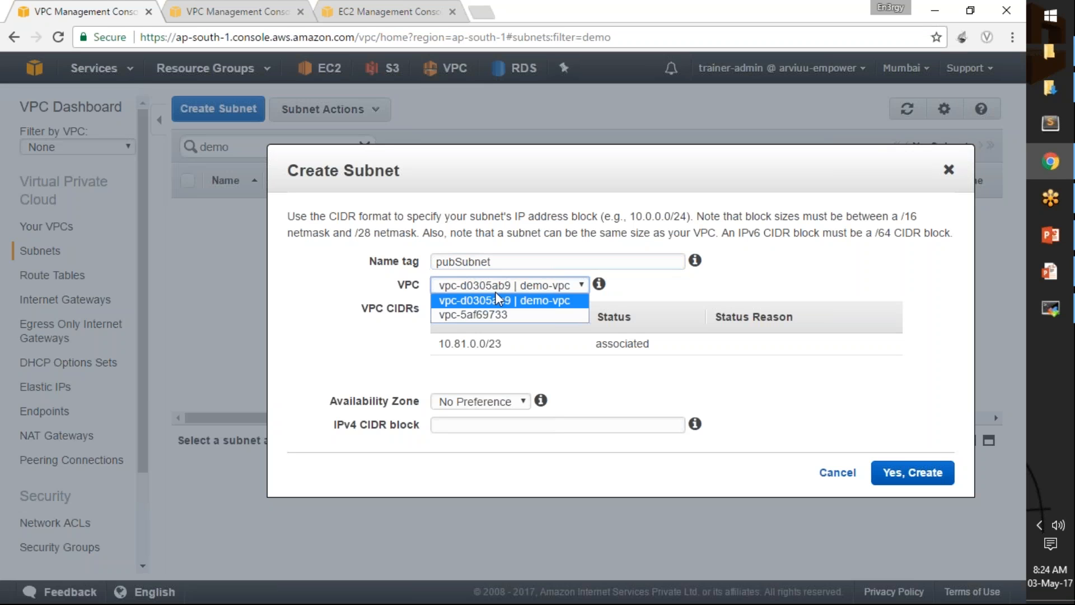
pyautogui.click(535, 303)
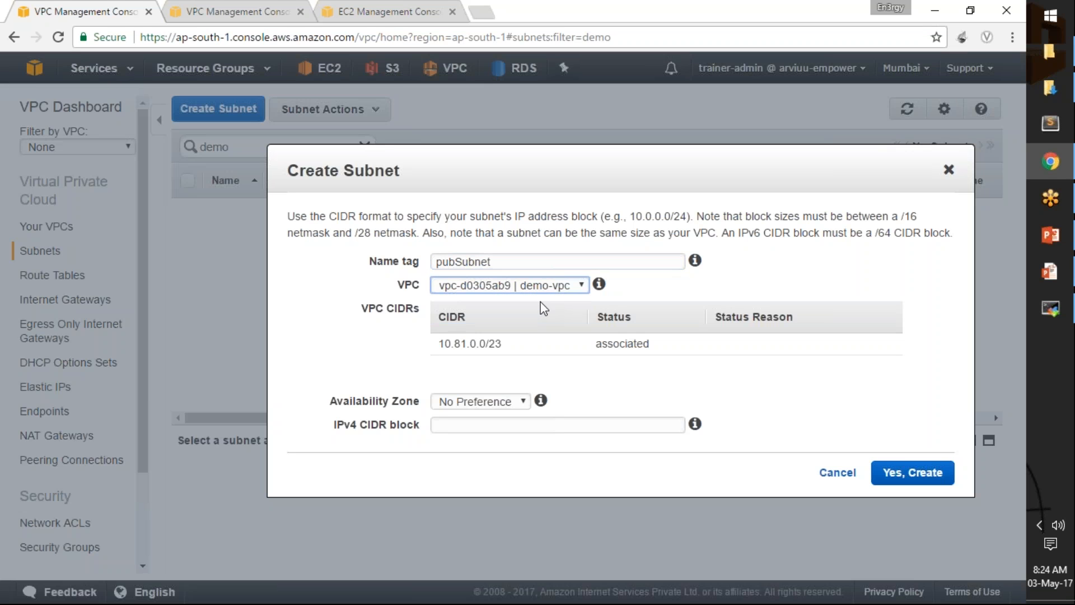
# - Set pubSubnet's availability zone to ap-south-1a and its IPv4 CIDR block to 10.81.0.0/24, and create it
pyautogui.click(504, 402)
pyautogui.click(494, 434)
pyautogui.click(500, 430)
pyautogui.write('10.81.0.')
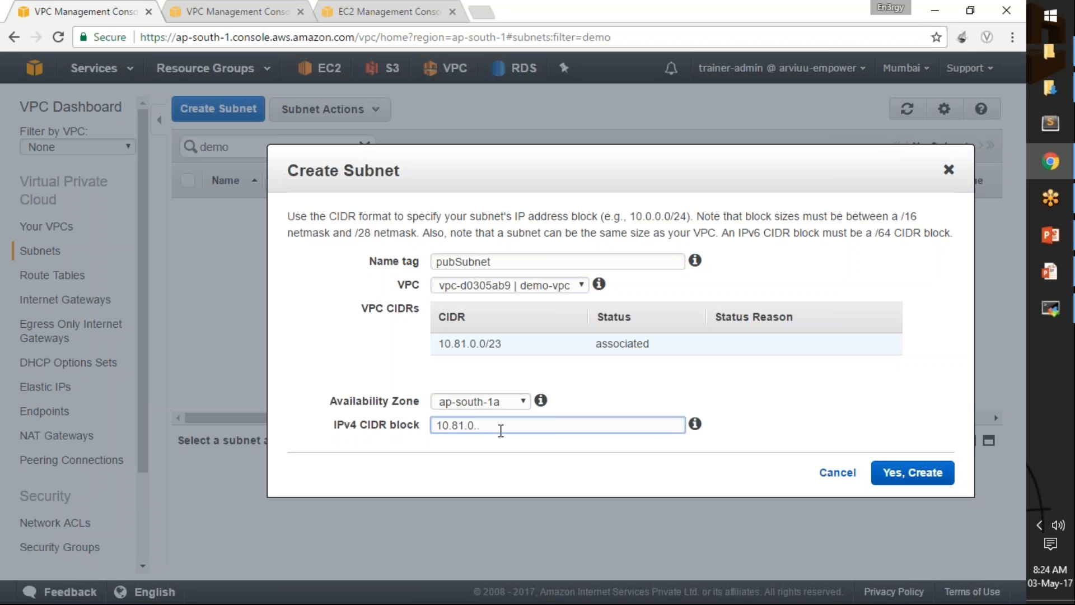
pyautogui.write('0/24')
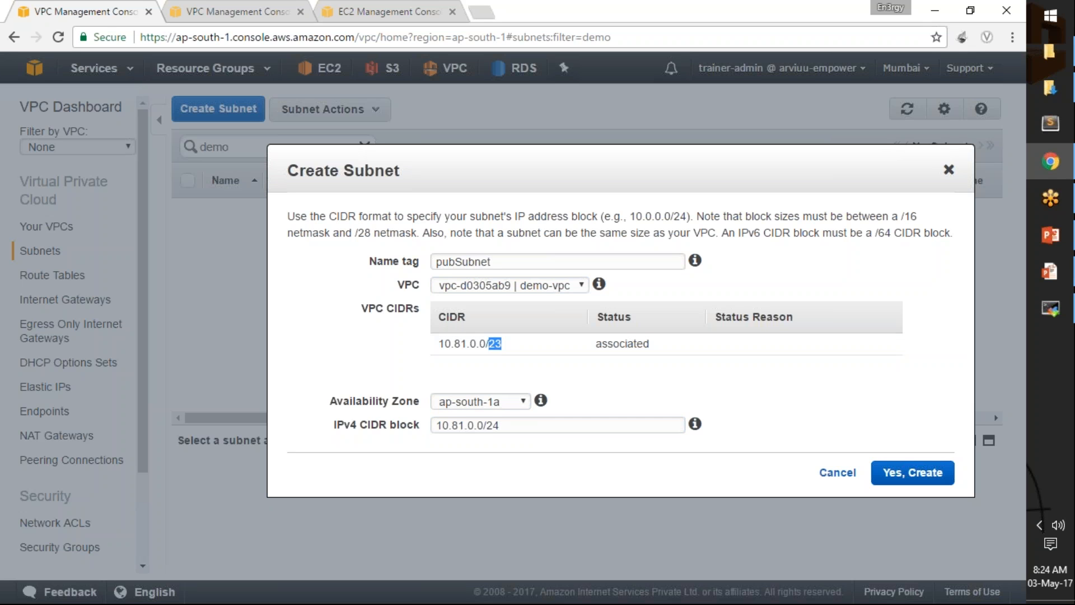
pyautogui.doubleClick(495, 425)
pyautogui.click(491, 441)
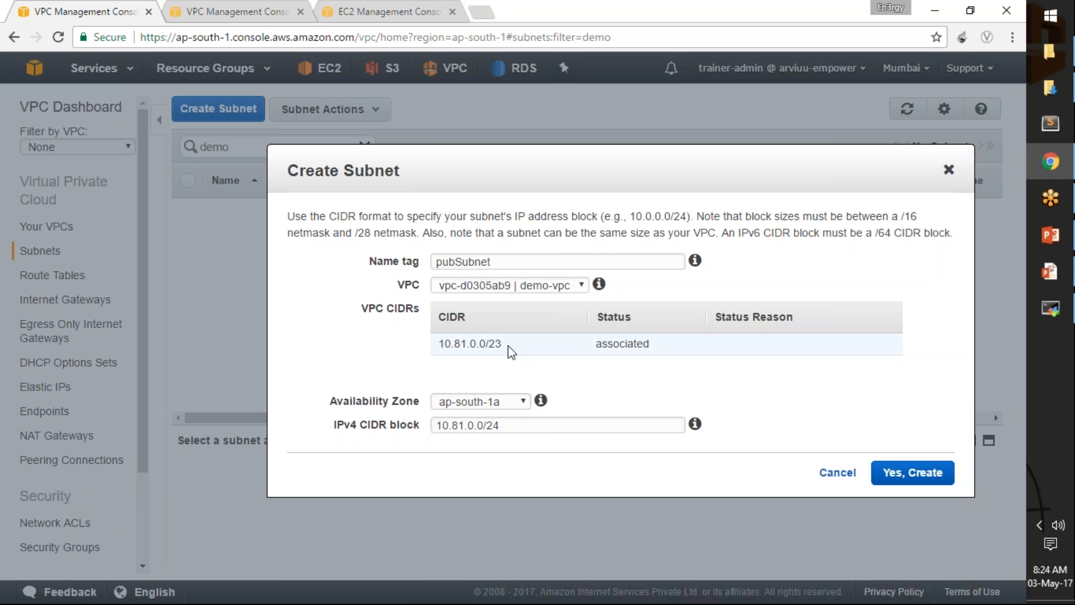
pyautogui.click(898, 478)
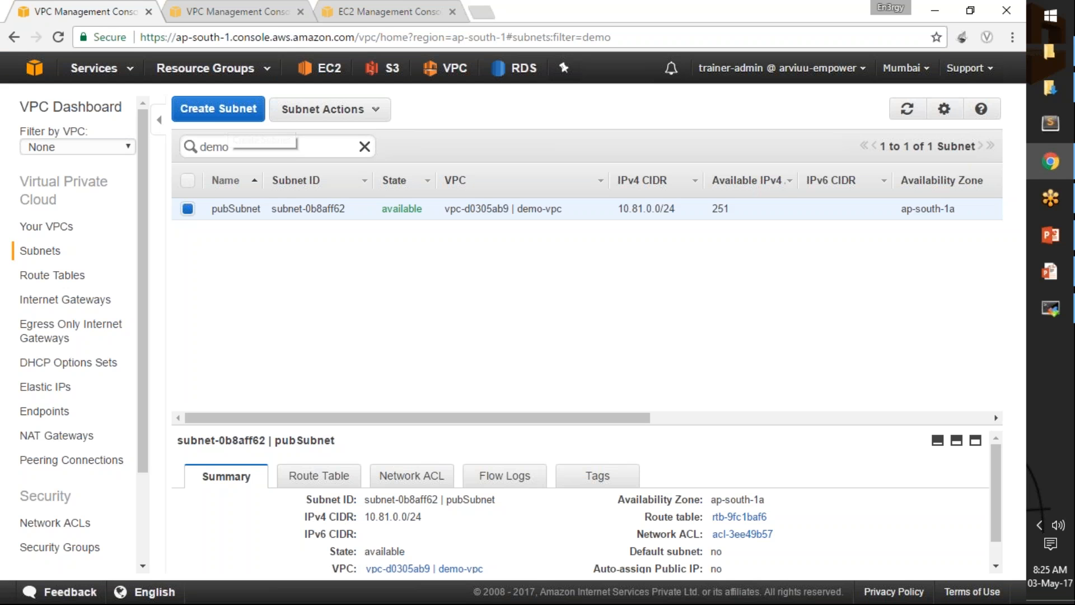
# - Create a subnet named pvtSubnet in demo-vpc, in zone ap-south-1b, with the IPv4 CIDR block 10.81.1.0/24
pyautogui.click(223, 114)
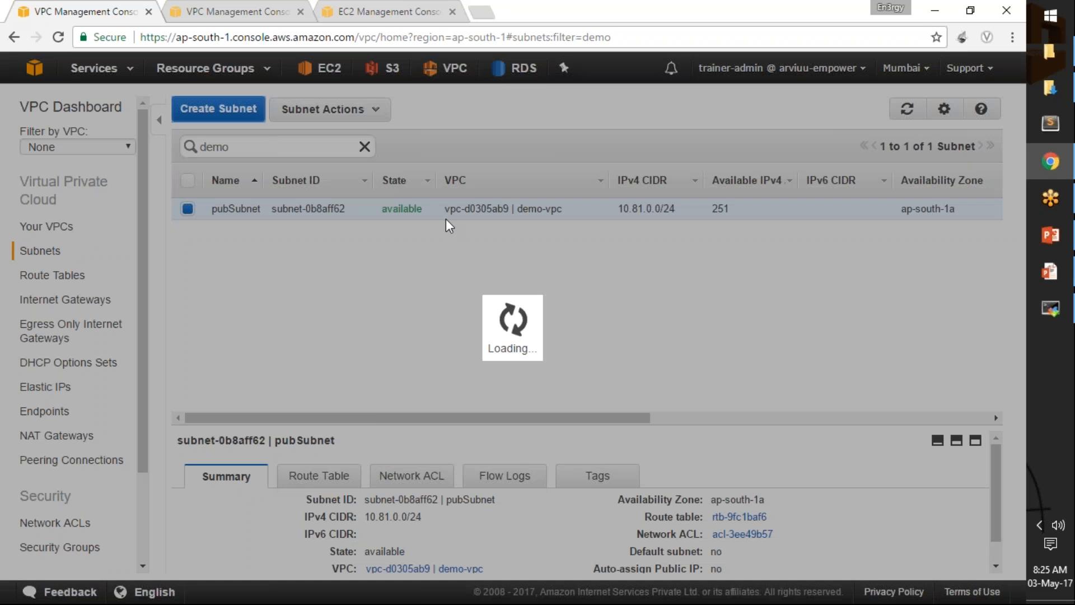
pyautogui.click(480, 260)
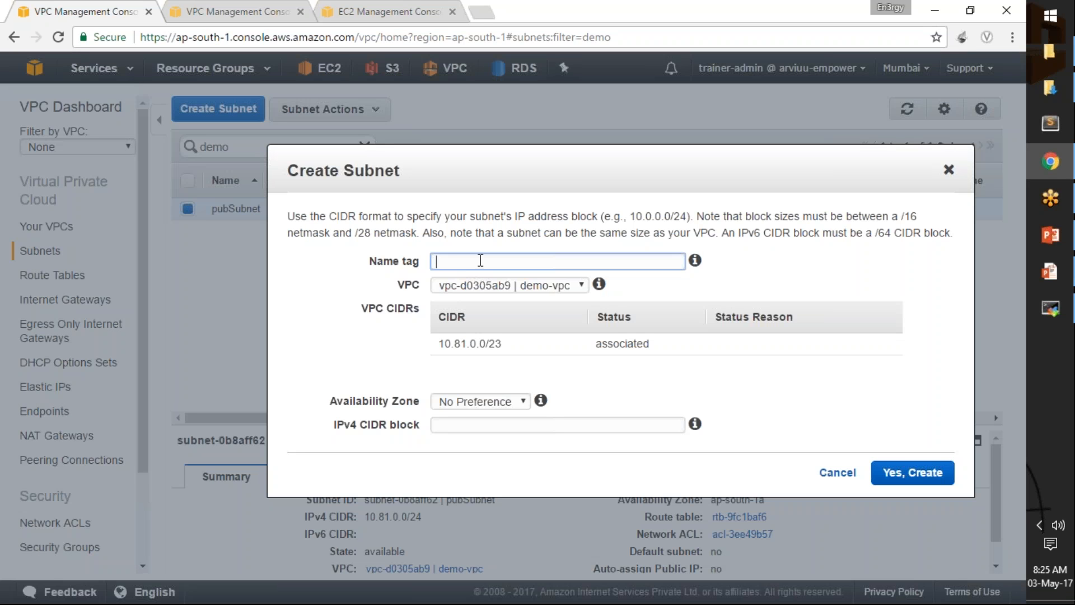
pyautogui.write('pvtSubnet')
pyautogui.click(506, 404)
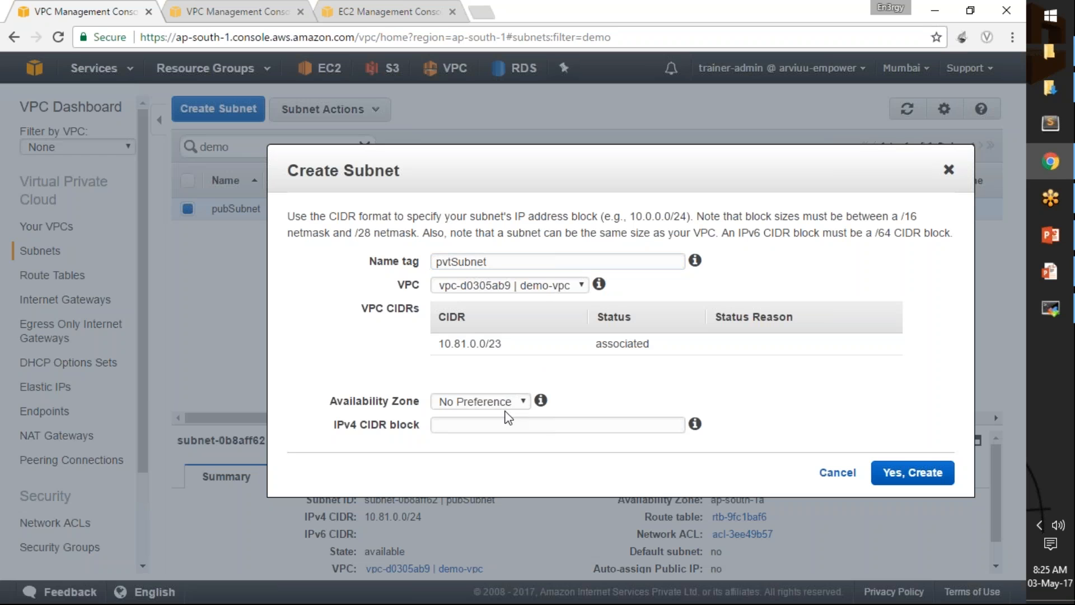
pyautogui.click(518, 402)
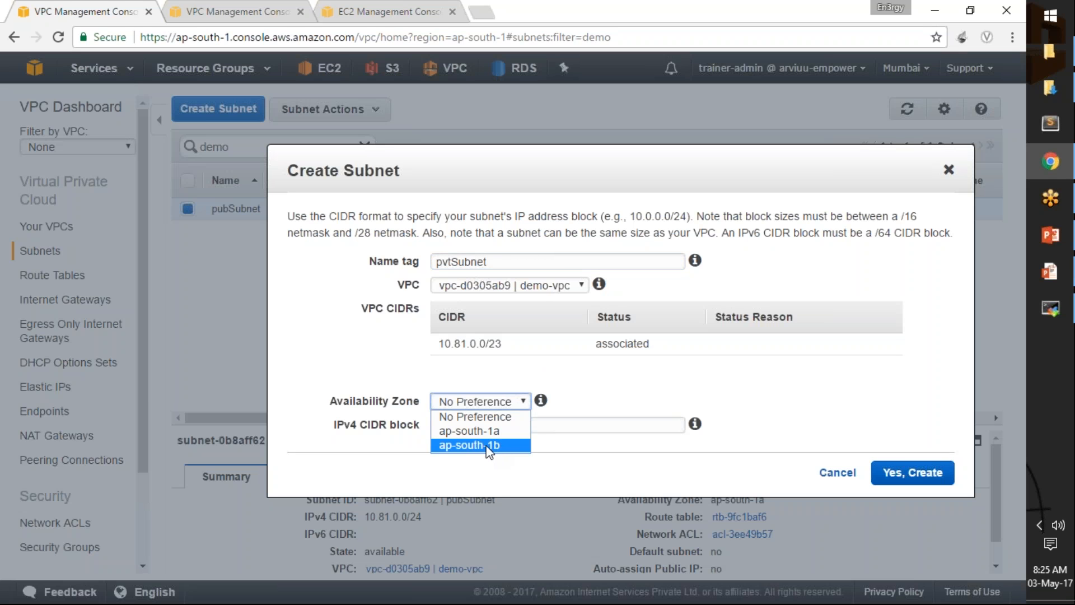
pyautogui.click(489, 445)
pyautogui.click(502, 428)
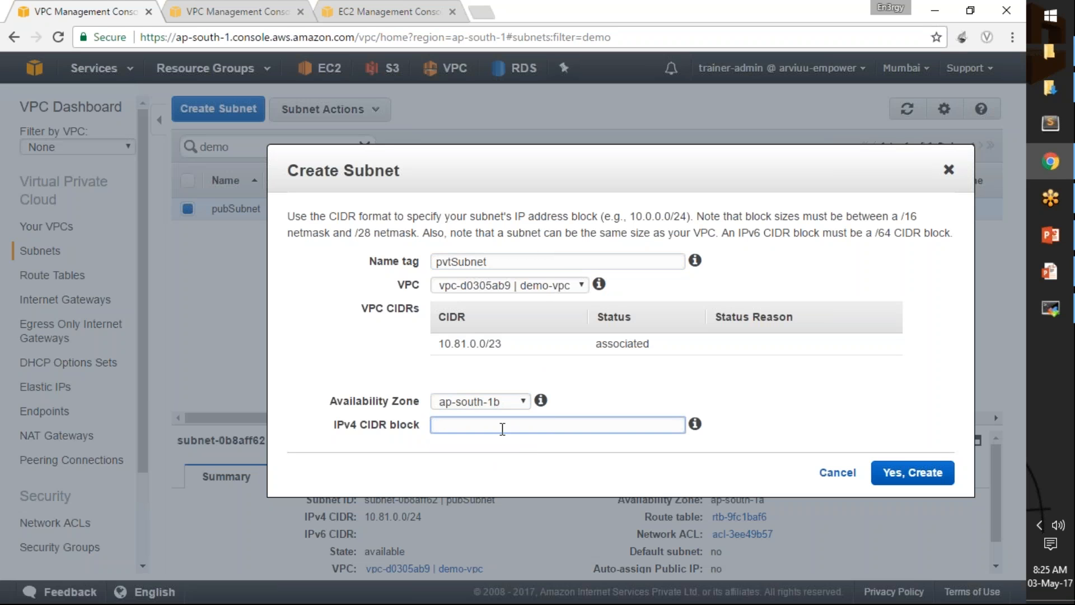
pyautogui.write('10.81')
pyautogui.click(894, 473)
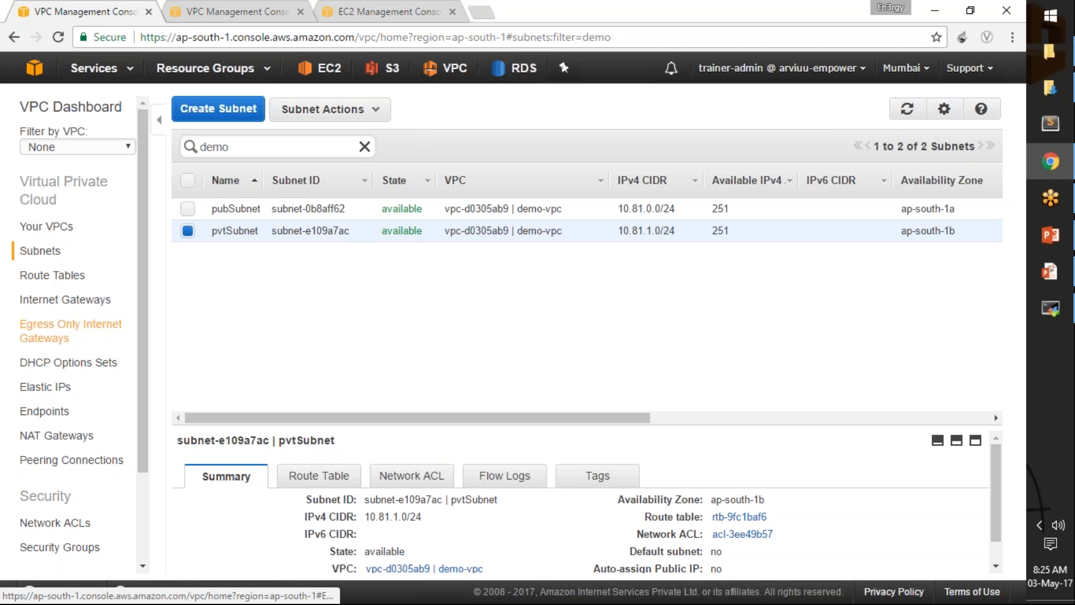
# - Open the internet gateways list and filter it by "demo"
pyautogui.click(49, 300)
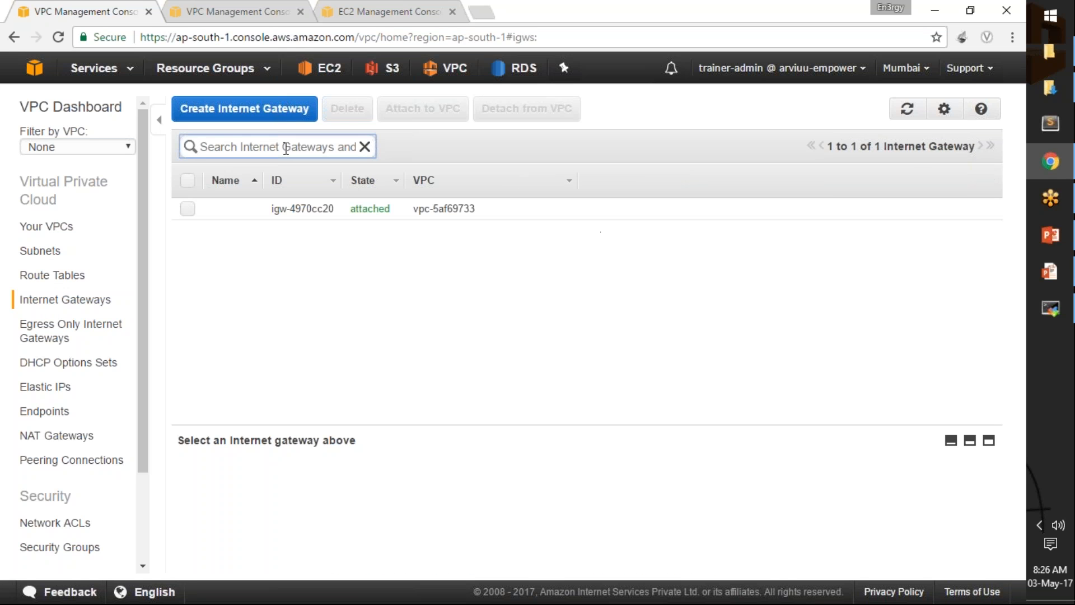
pyautogui.write('demo')
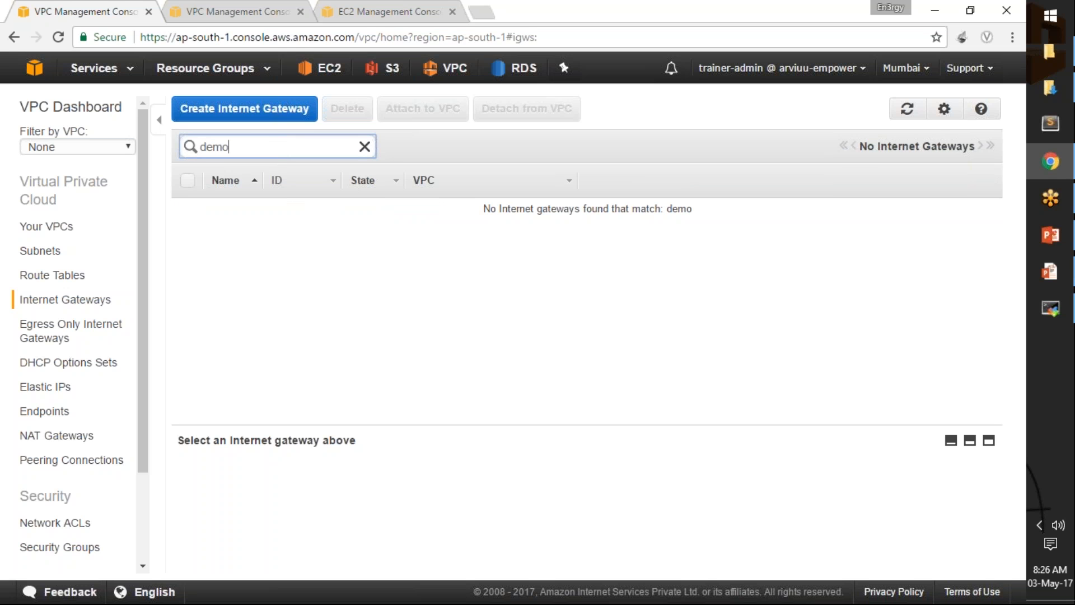
pyautogui.click(352, 270)
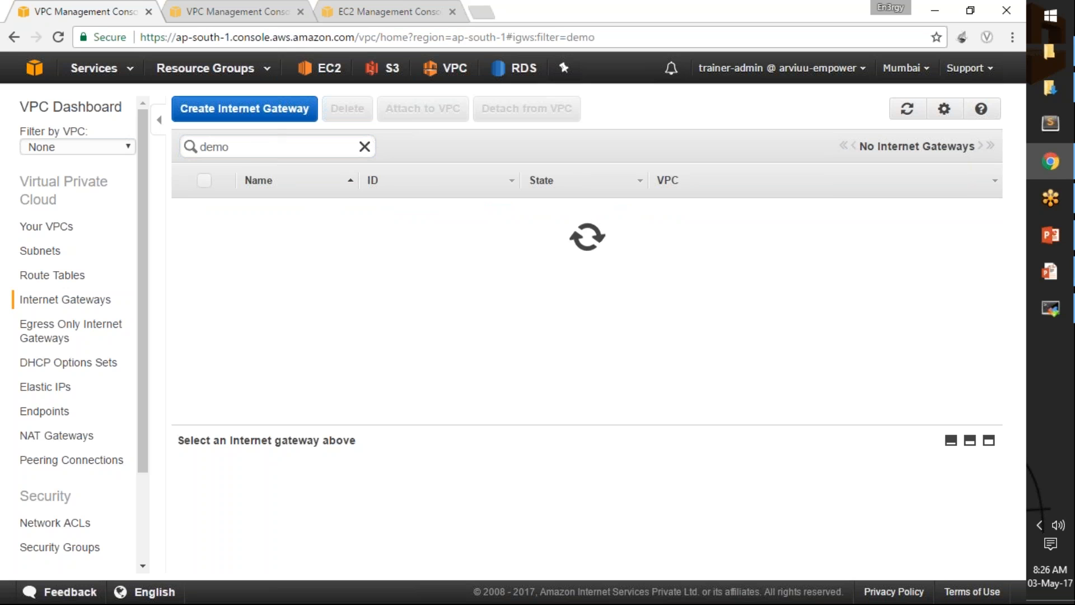
pyautogui.click(260, 148)
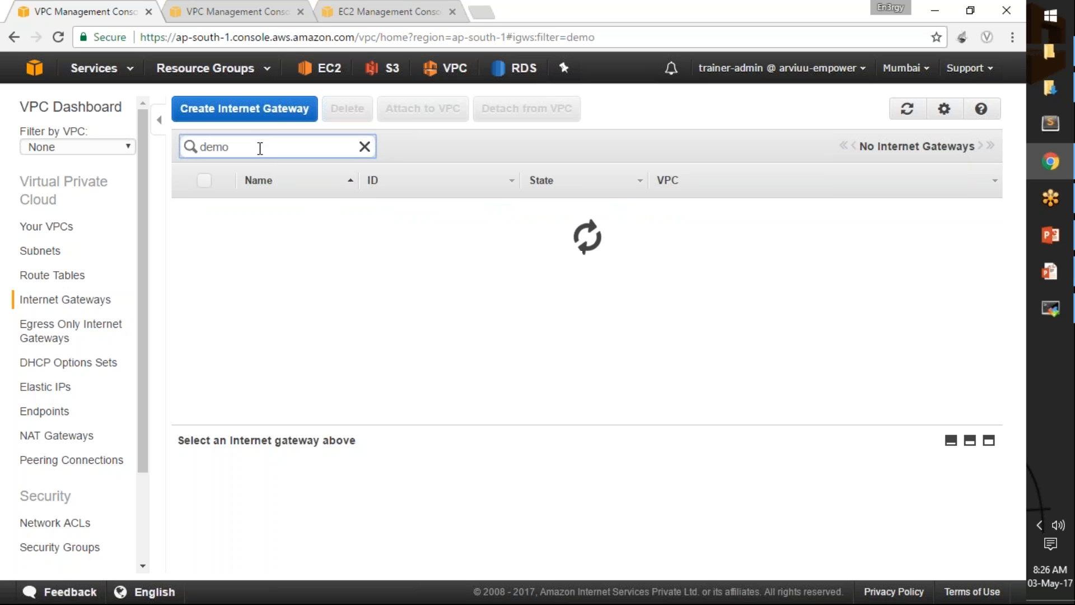
# - Try to create an internet gateway with the name tag igw-for-demo-vpc
pyautogui.click(250, 109)
pyautogui.click(472, 248)
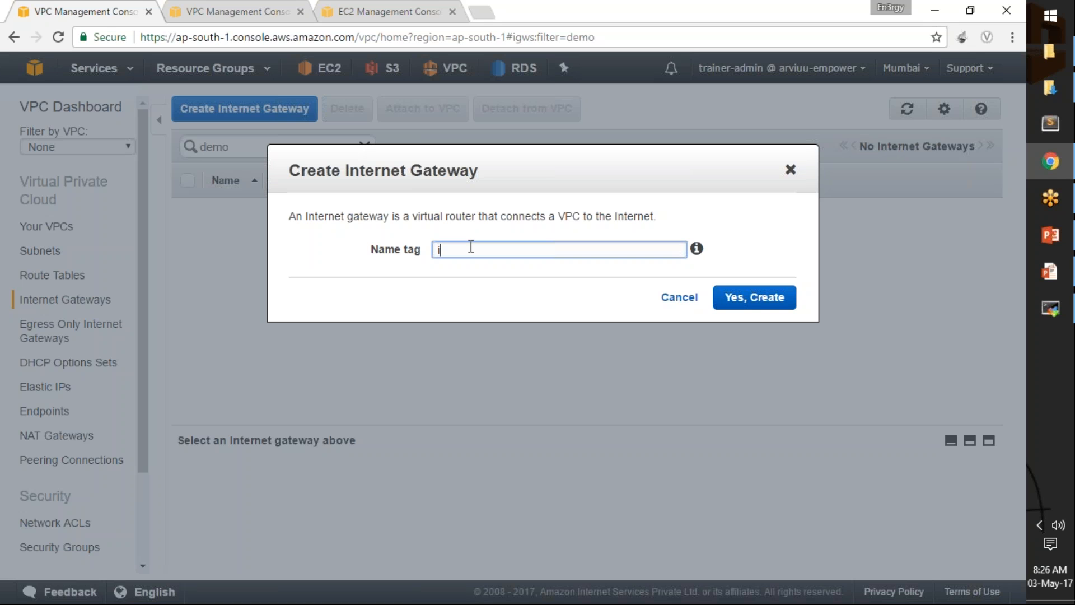
pyautogui.write('igw-for-demo')
pyautogui.write('-pvc')
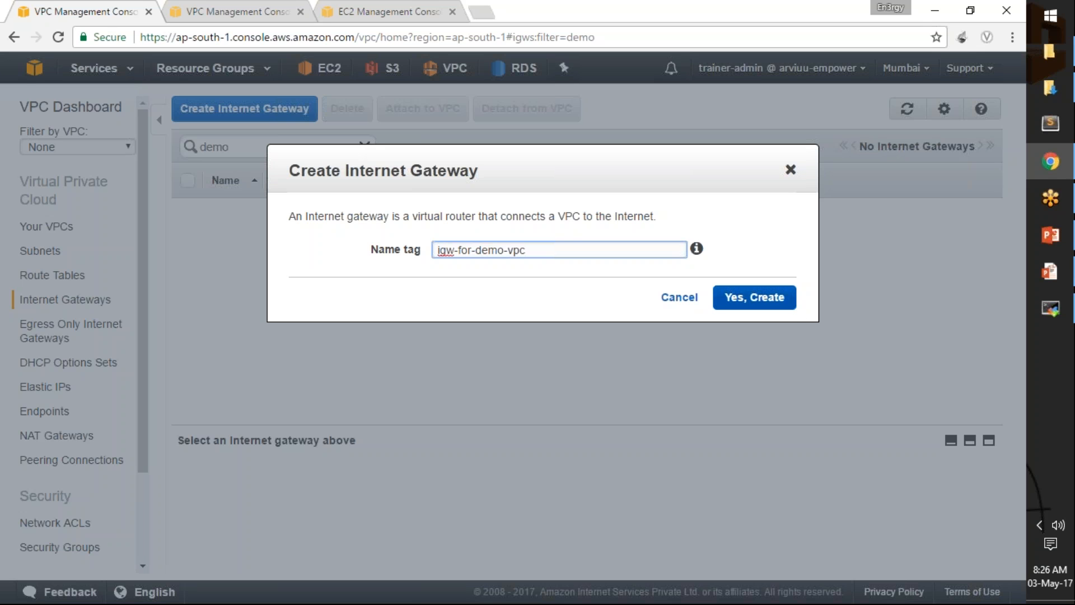
pyautogui.click(754, 297)
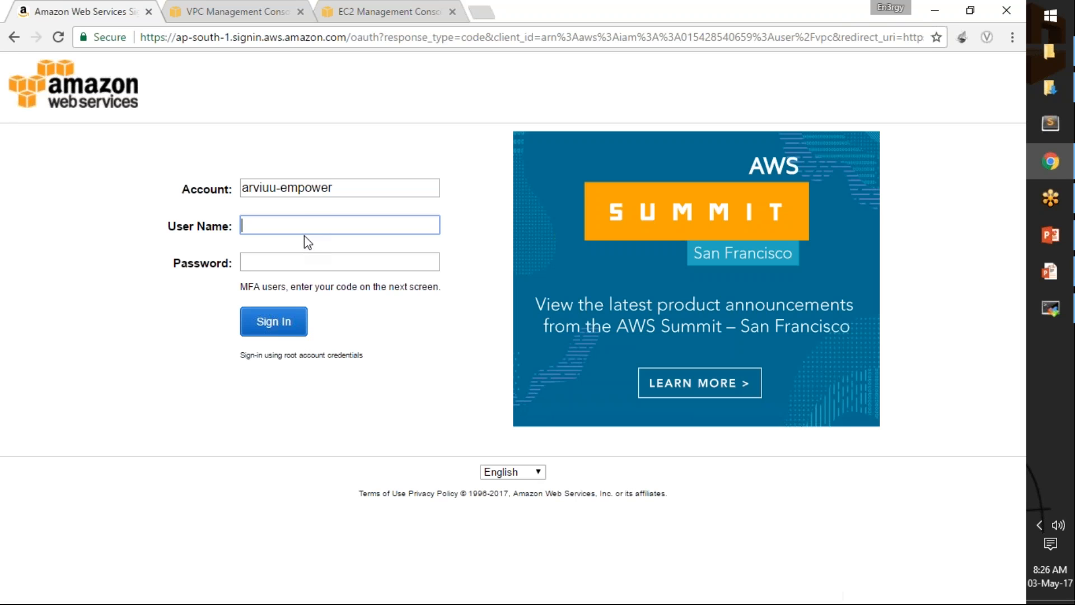
# - Sign in to the AWS account again with the user name and the account password
pyautogui.write('trainer-admin')
pyautogui.press('Tab')
pyautogui.write('•••••')
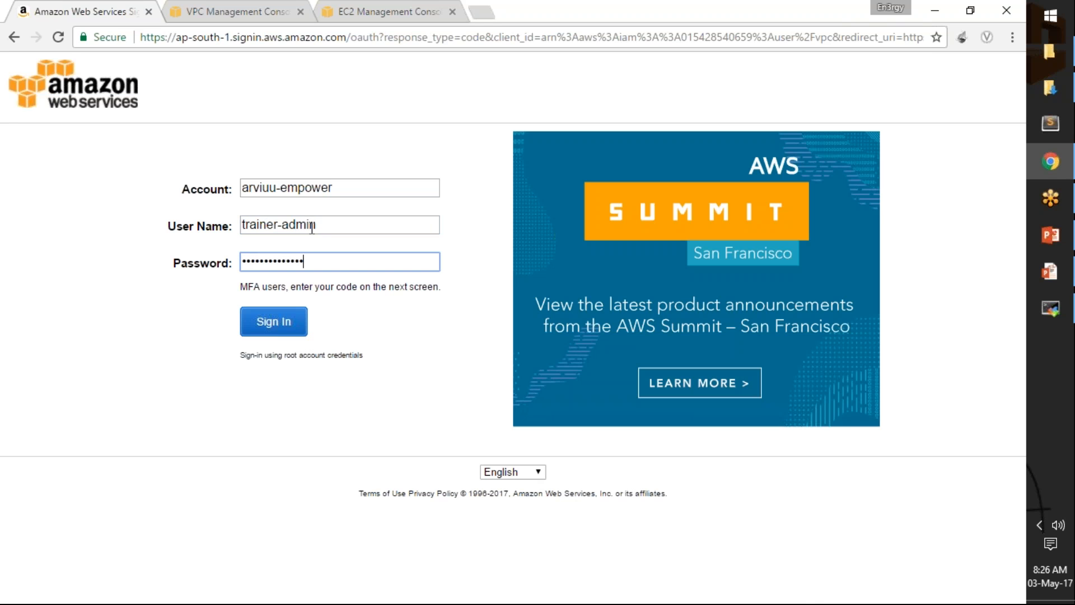
pyautogui.click(298, 332)
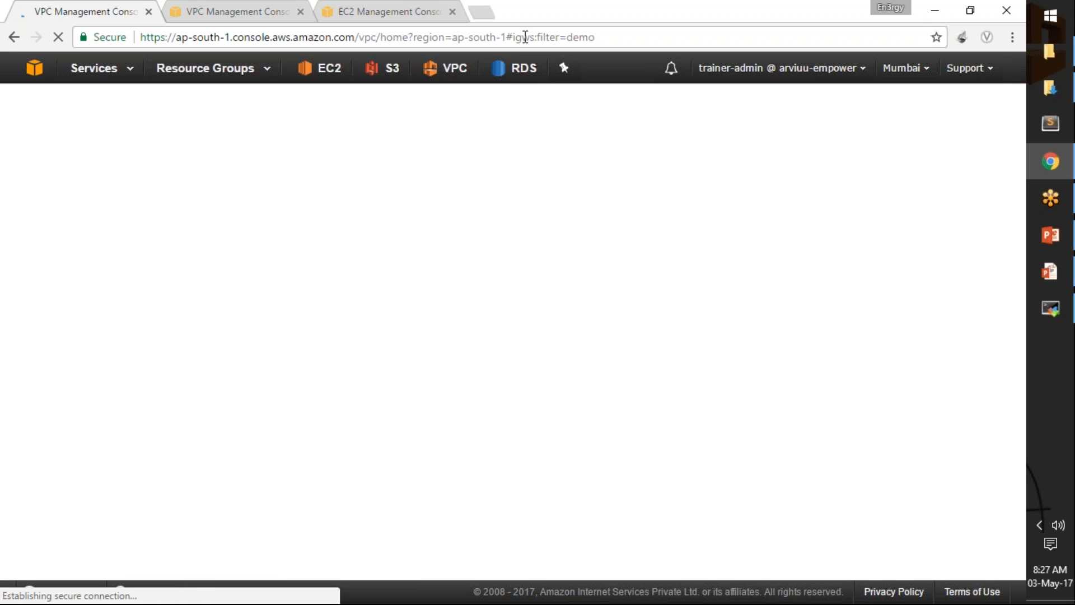
# - Check the page address, then clear the internet gateways filter and search the list for "demo" again
pyautogui.moveTo(516, 36); pyautogui.dragTo(595, 37)
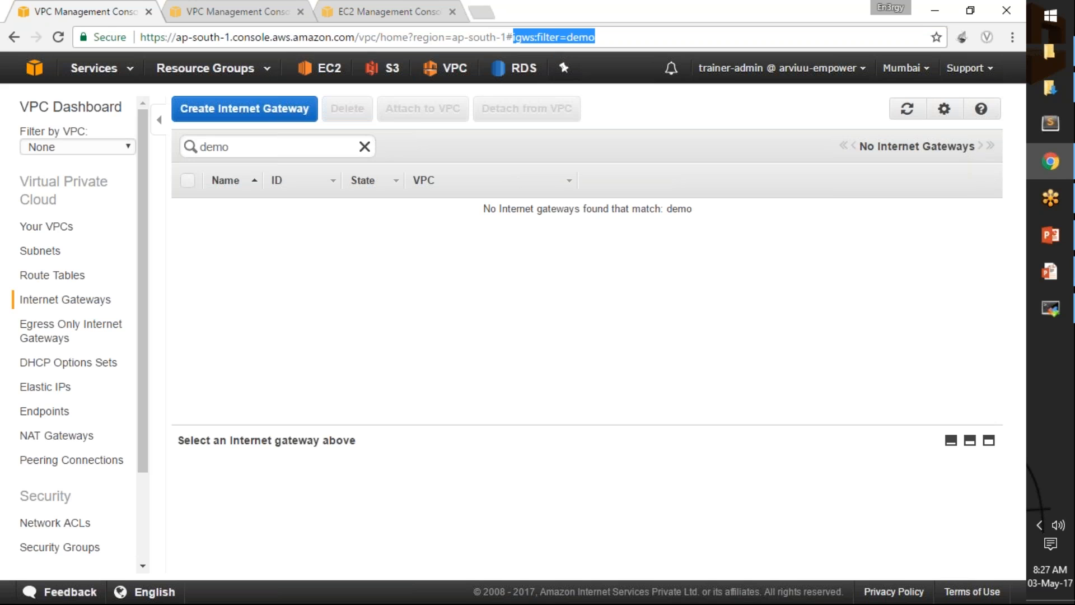
pyautogui.doubleClick(296, 154)
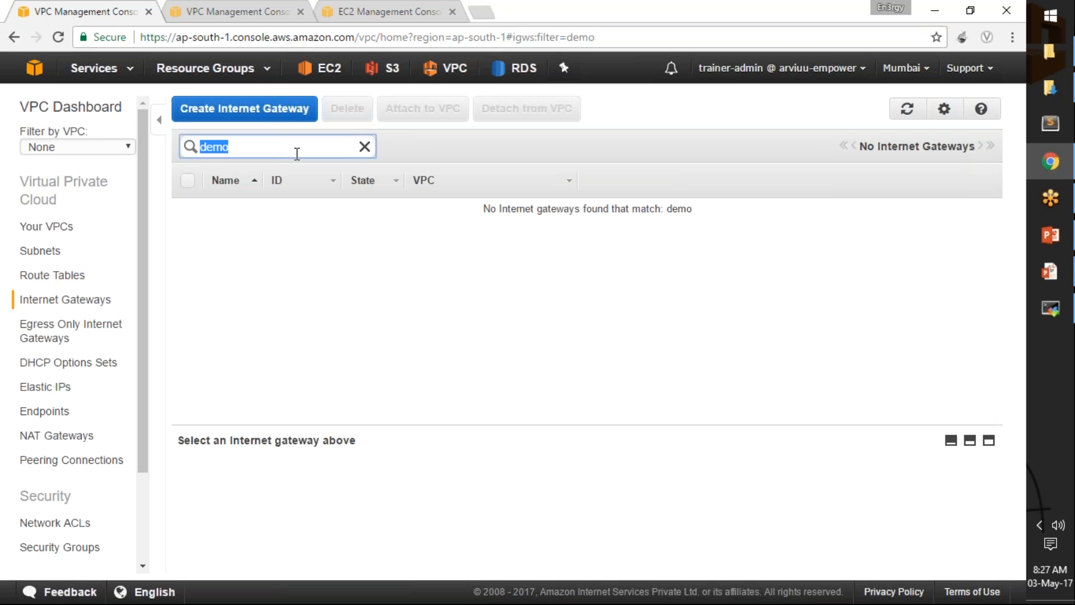
pyautogui.click(364, 146)
pyautogui.click(340, 147)
pyautogui.write('demo')
# - Create an internet gateway with the name tag igw-for-demo-vpc
pyautogui.click(297, 114)
pyautogui.click(459, 250)
pyautogui.write('igw-for-demo-vpc')
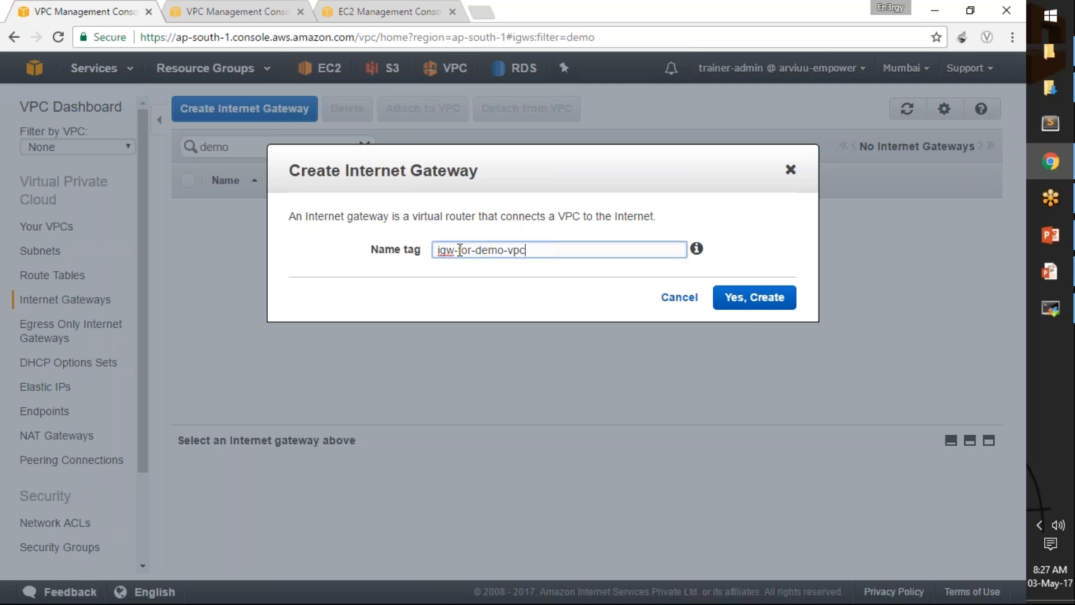
pyautogui.click(757, 302)
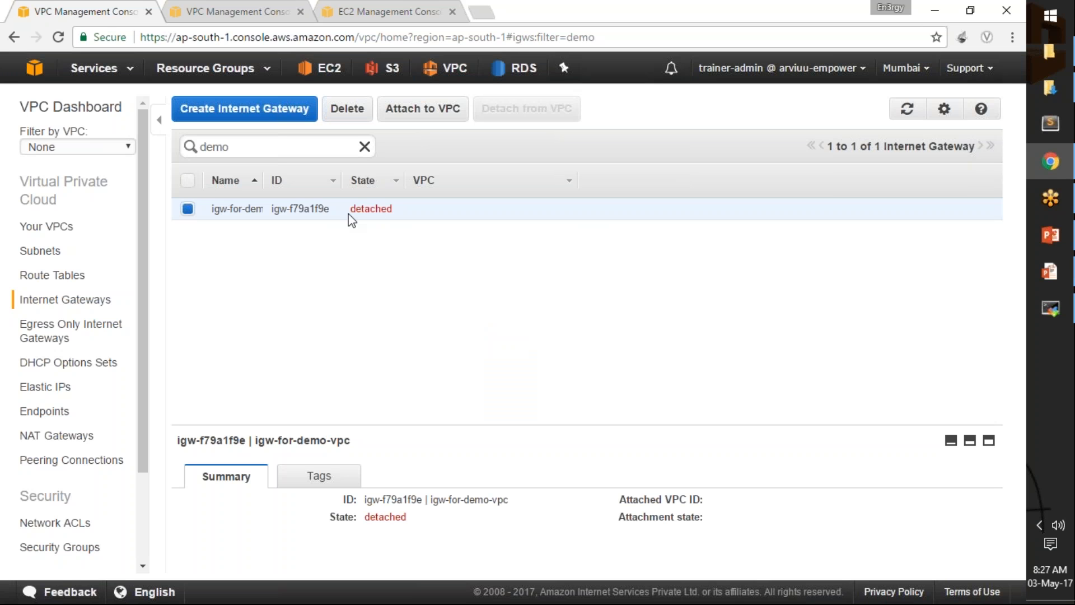
# - Attach the internet gateway igw-for-demo-vpc to the VPC demo-vpc
pyautogui.moveTo(351, 208); pyautogui.dragTo(392, 229)
pyautogui.click(408, 230)
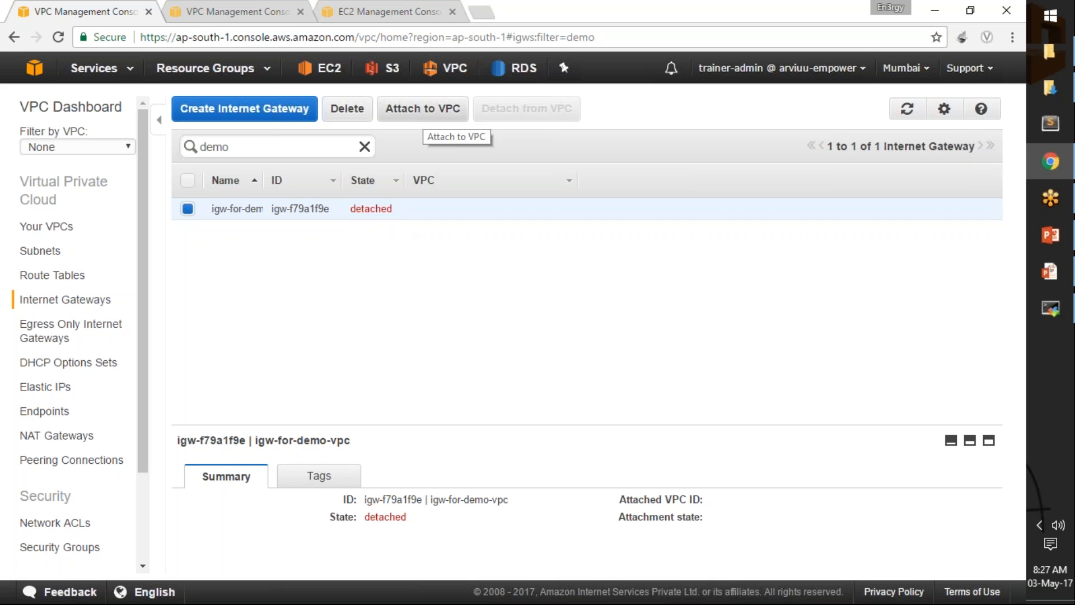
pyautogui.click(423, 109)
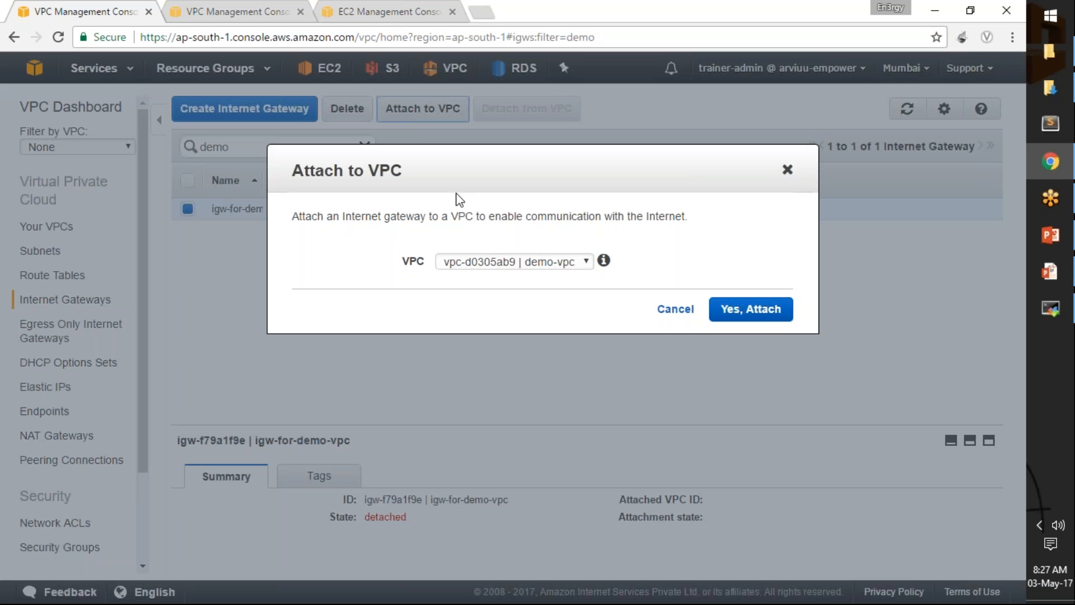
pyautogui.click(764, 309)
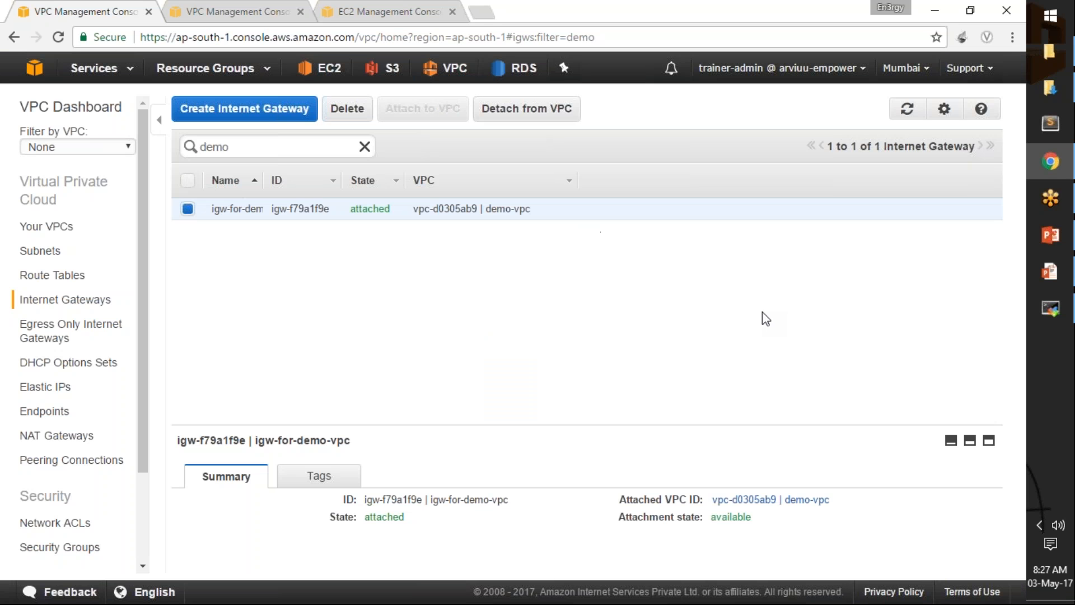
# - Search the VPC list for "demo" and set DNS Hostnames to Yes for demo-vpc
pyautogui.click(65, 232)
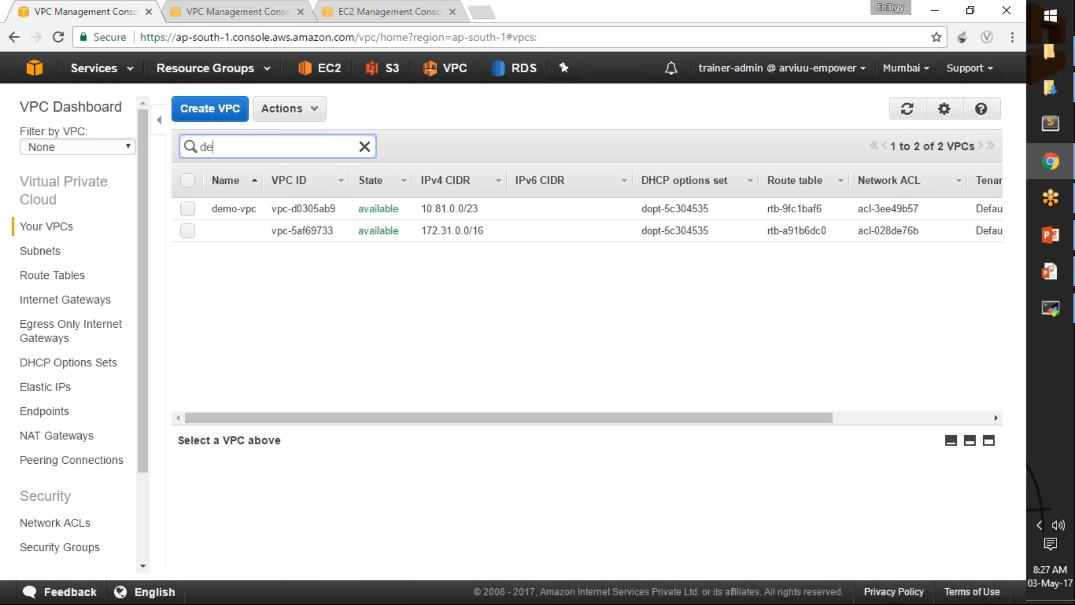
pyautogui.write('demo')
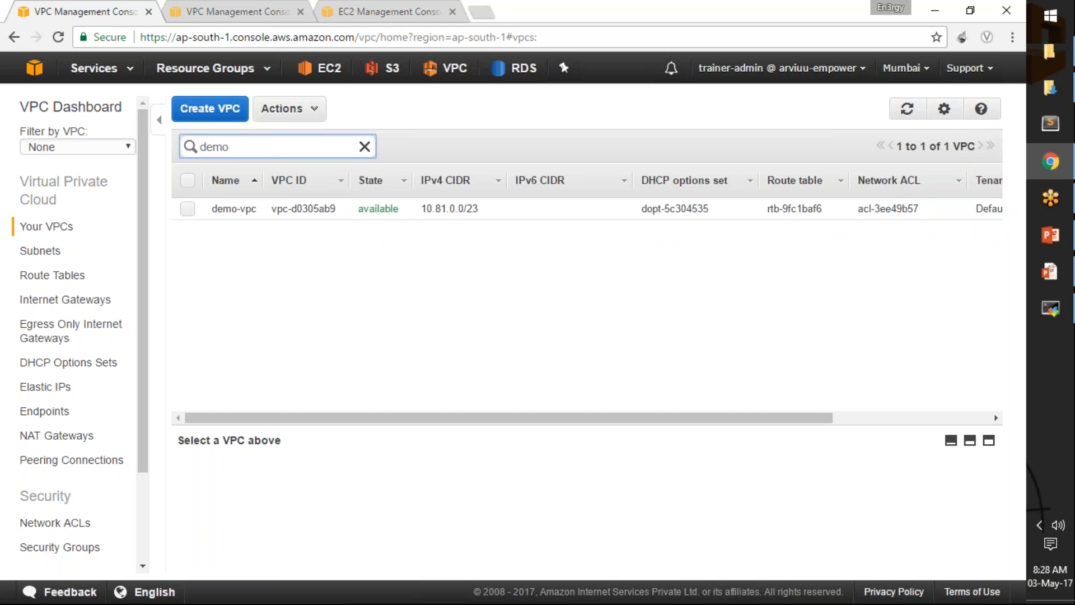
pyautogui.click(184, 212)
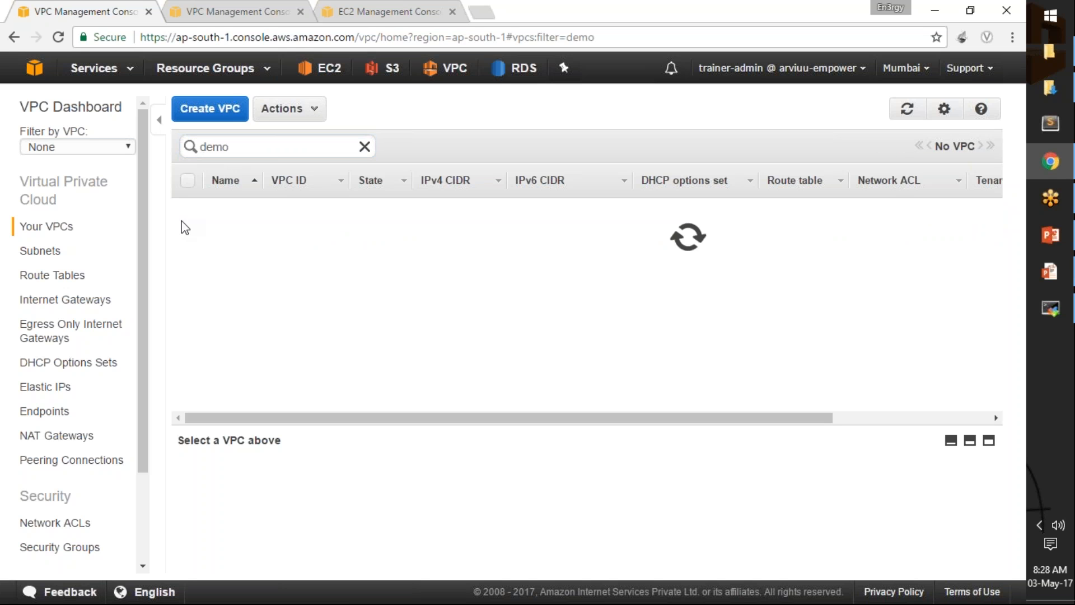
pyautogui.click(187, 209)
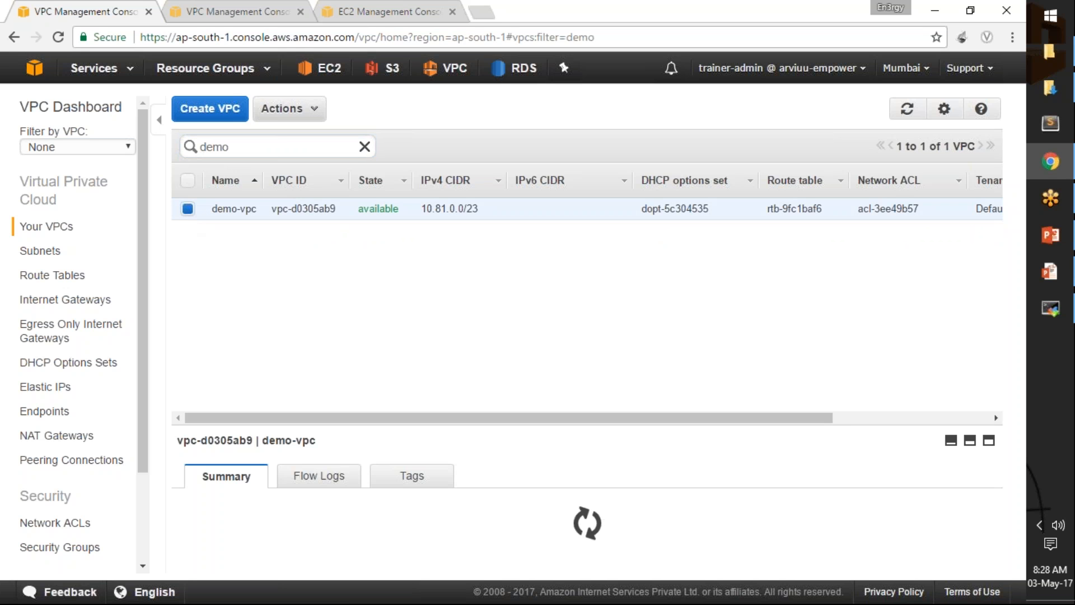
pyautogui.click(289, 108)
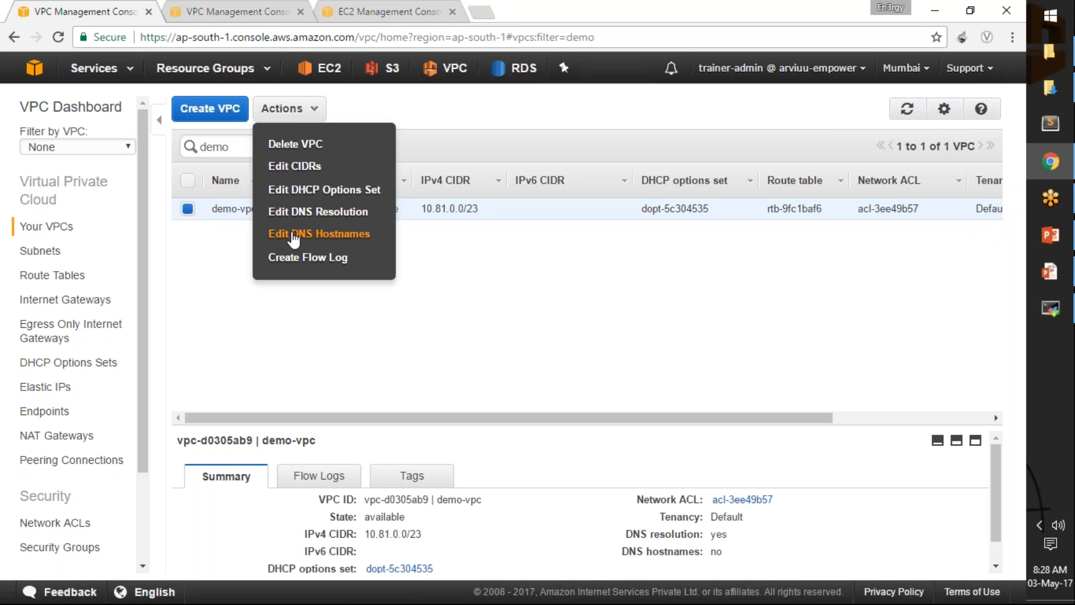
pyautogui.click(336, 244)
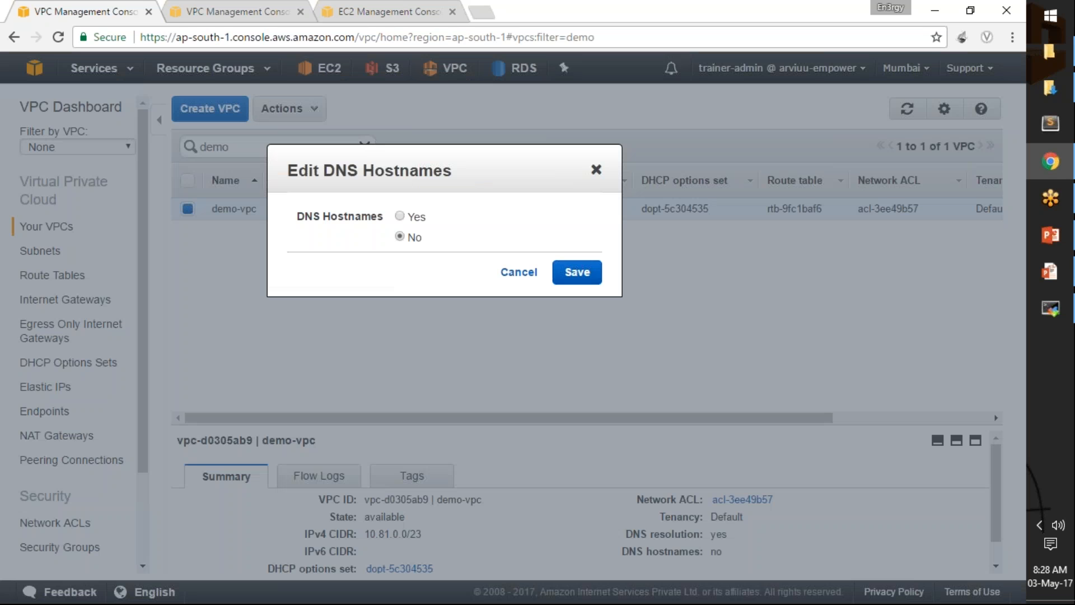
pyautogui.click(401, 218)
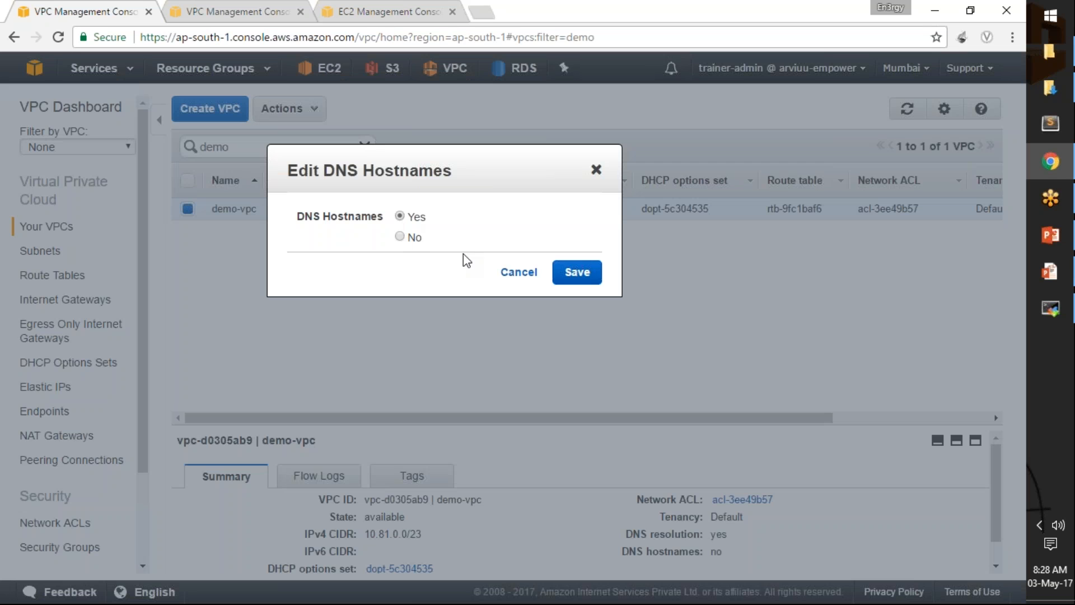
pyautogui.click(582, 280)
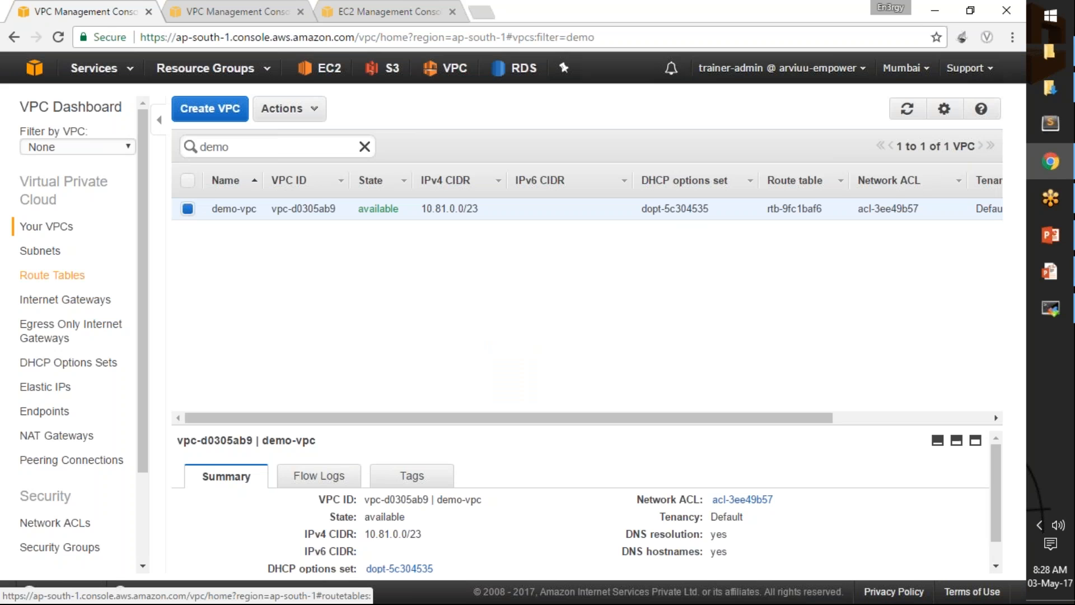
# - Search the route tables for "demo" and select the route table of demo-vpc
pyautogui.click(52, 275)
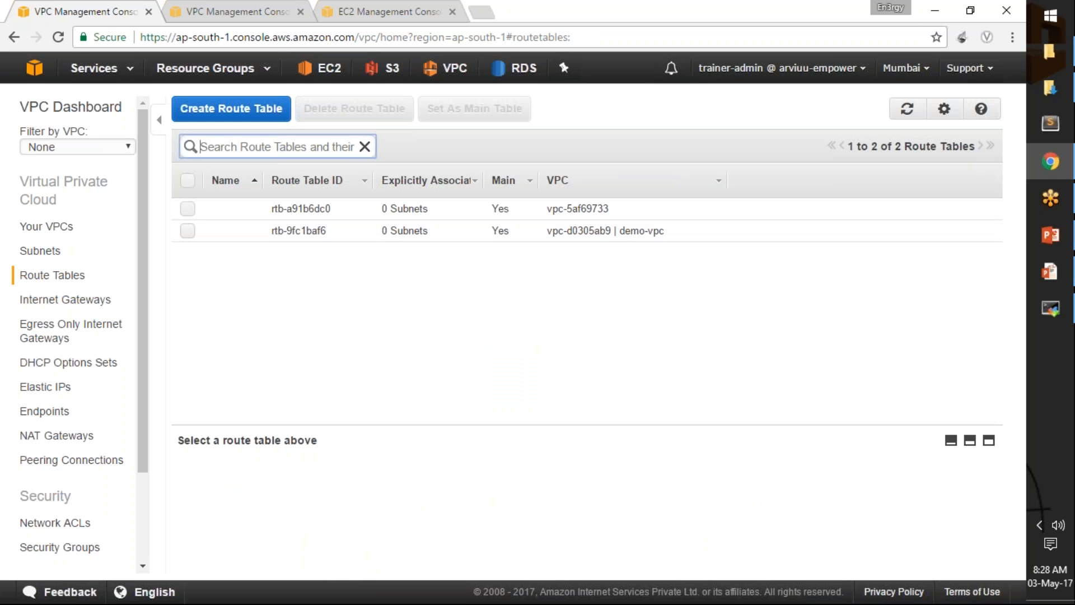
pyautogui.write('demo')
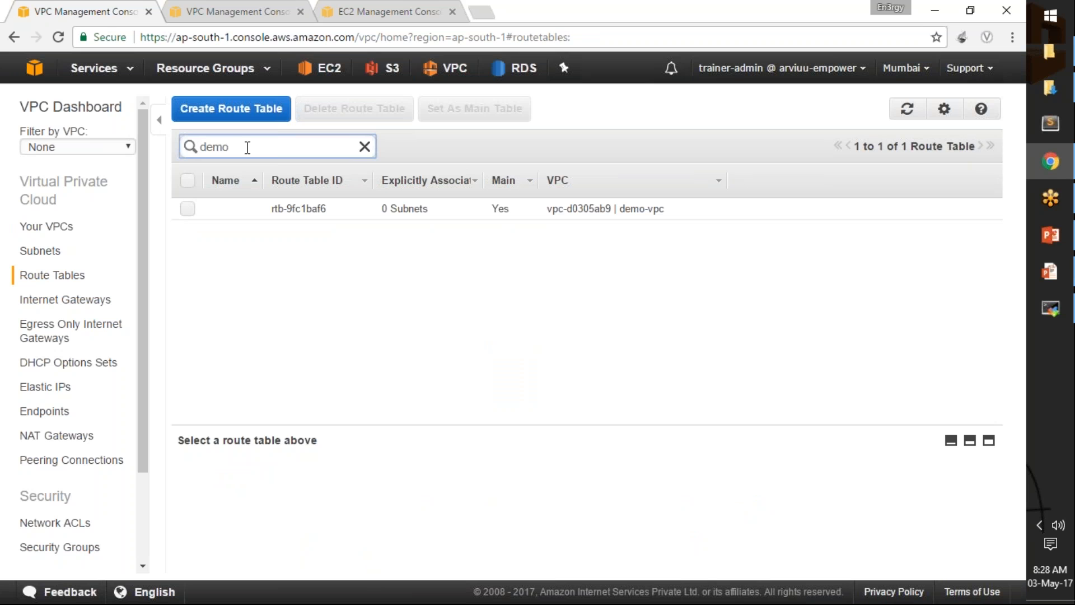
pyautogui.click(189, 212)
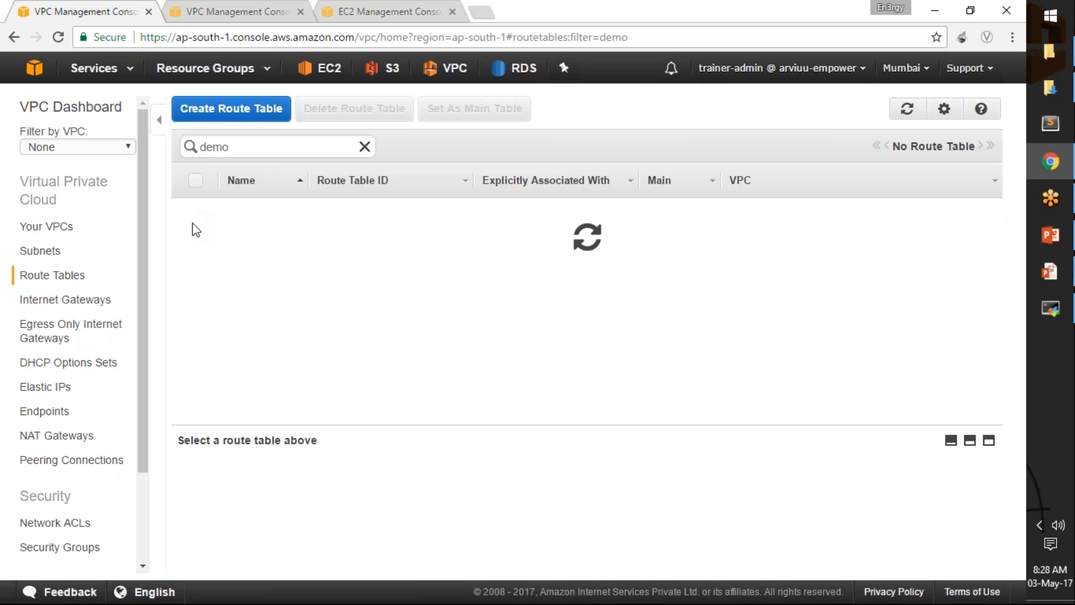
# - Inspect the summary of the main route table belonging to demo-vpc
pyautogui.click(192, 217)
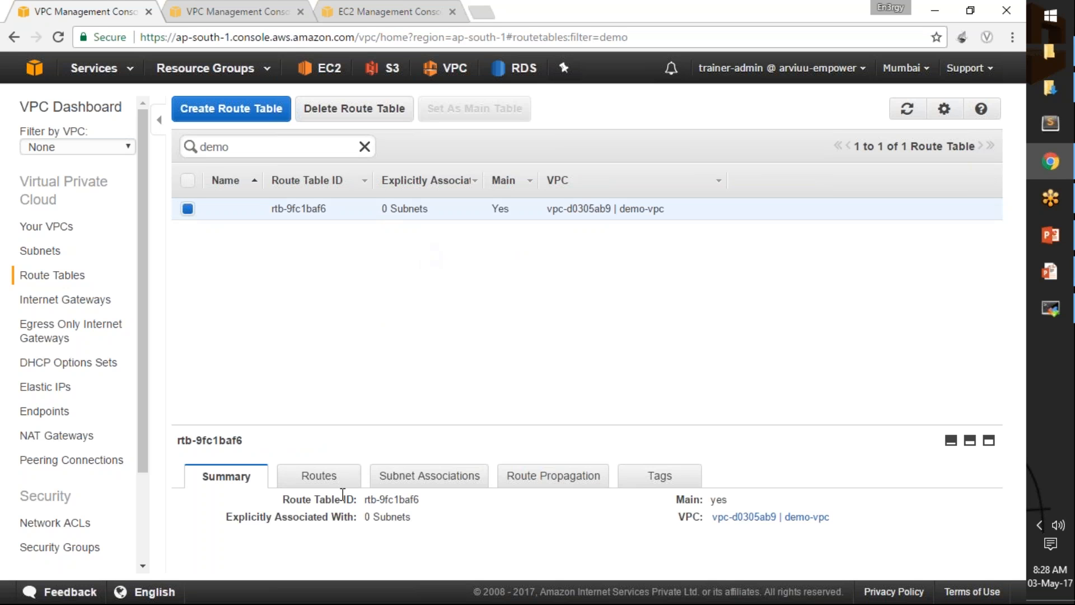
pyautogui.moveTo(361, 426); pyautogui.dragTo(392, 327)
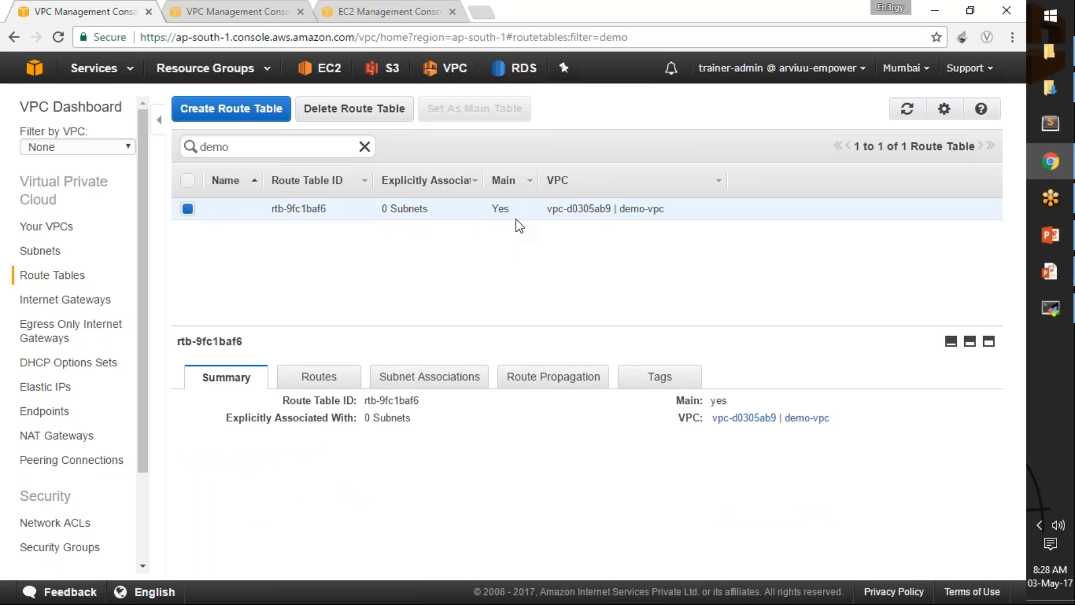
pyautogui.click(191, 212)
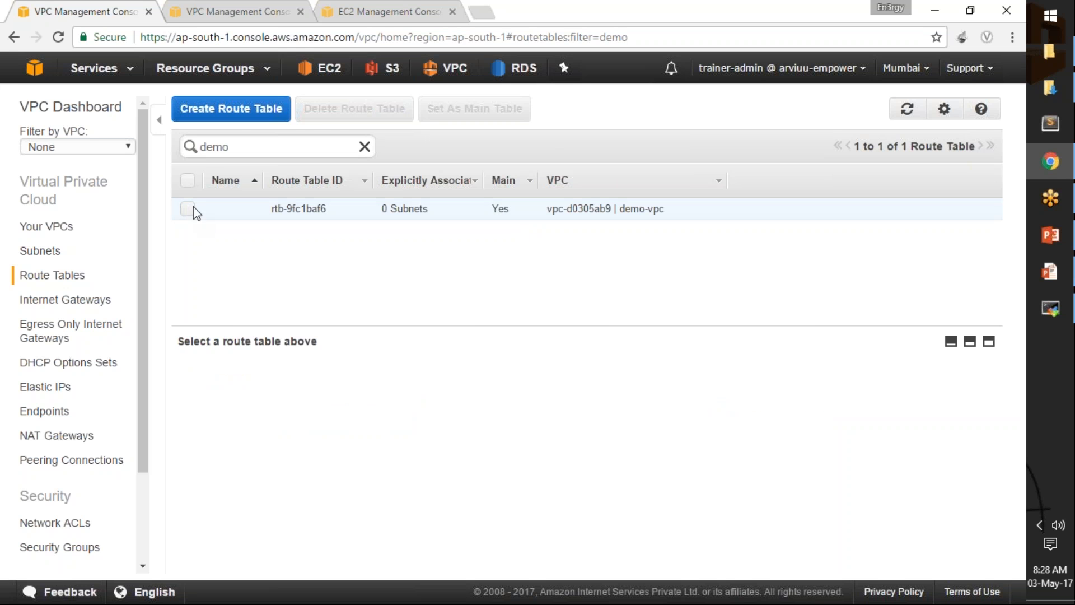
# - Create a route table named demo-vpc-rtb in the demo-vpc VPC
pyautogui.click(259, 112)
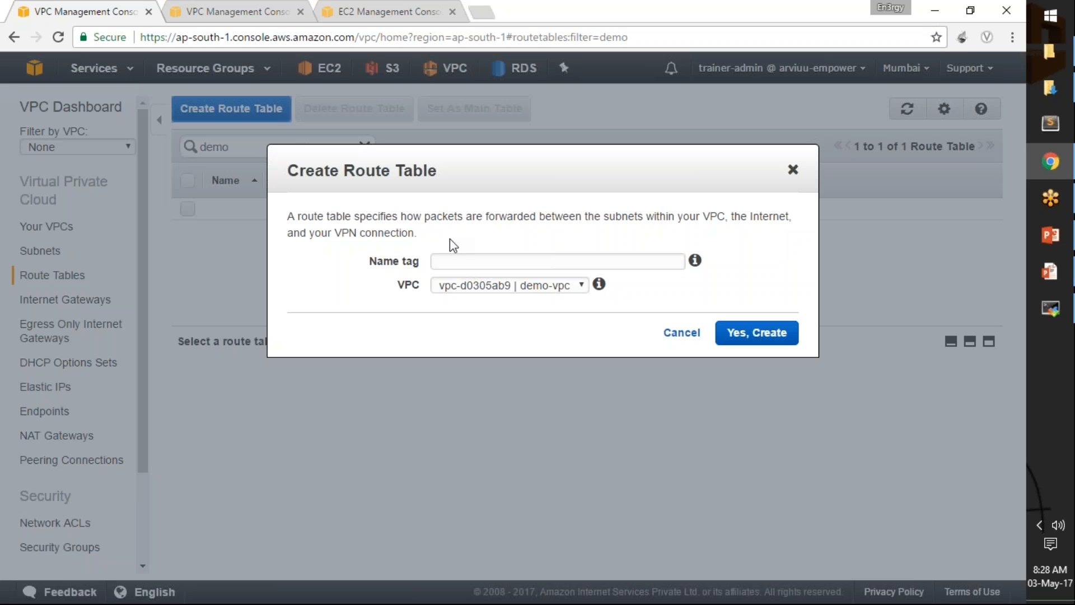
pyautogui.click(461, 261)
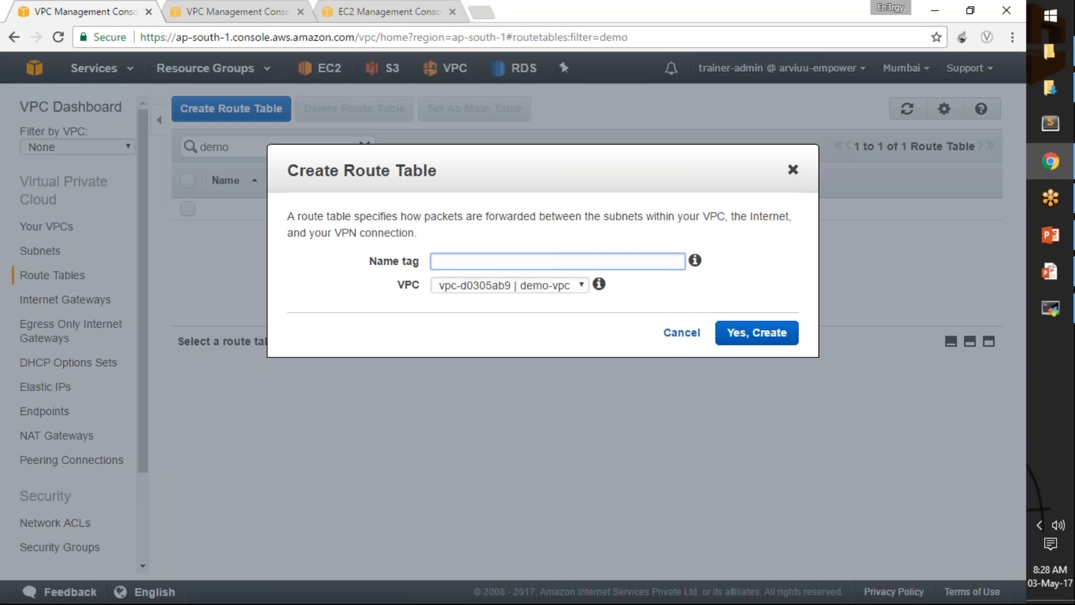
pyautogui.write('de')
pyautogui.click(495, 285)
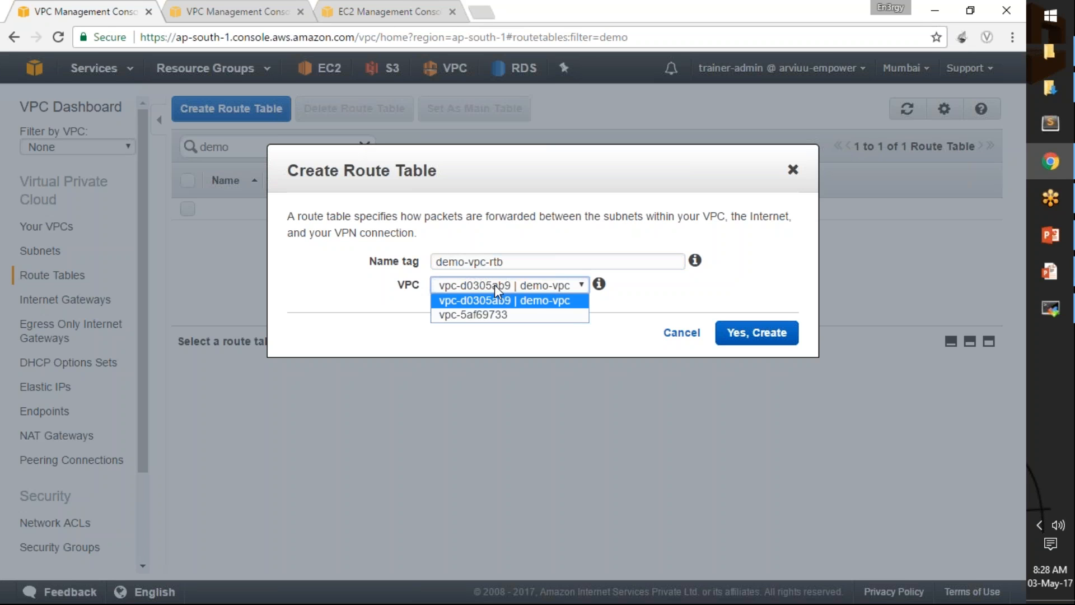
pyautogui.click(556, 303)
pyautogui.click(762, 336)
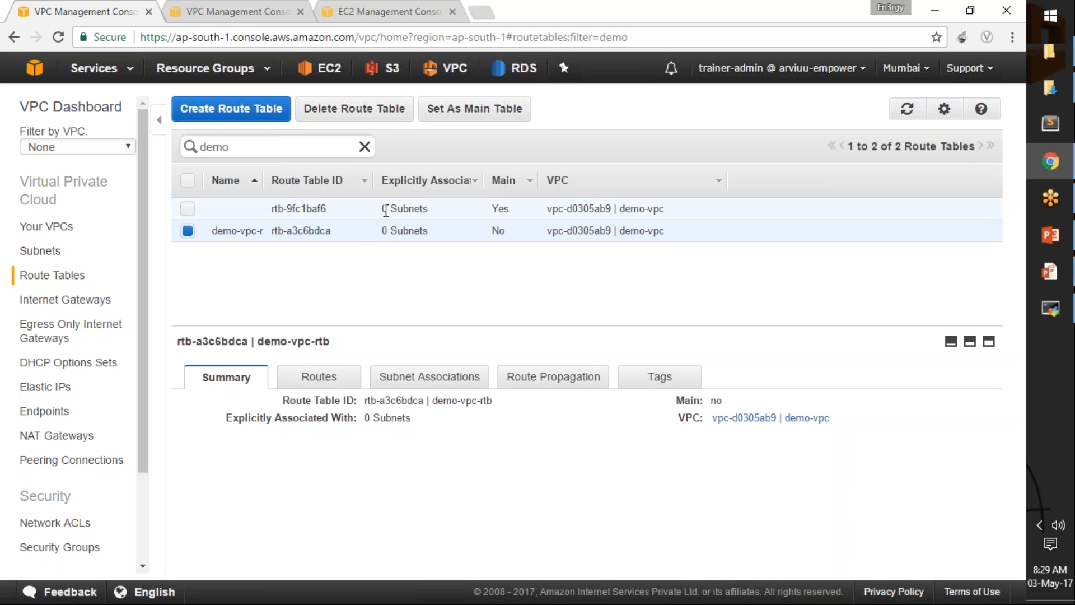
# - Add a route for destination 0.0.0.0/0 targeting the igw-for-demo-vpc internet gateway to demo-vpc-rtb and save it
pyautogui.click(321, 382)
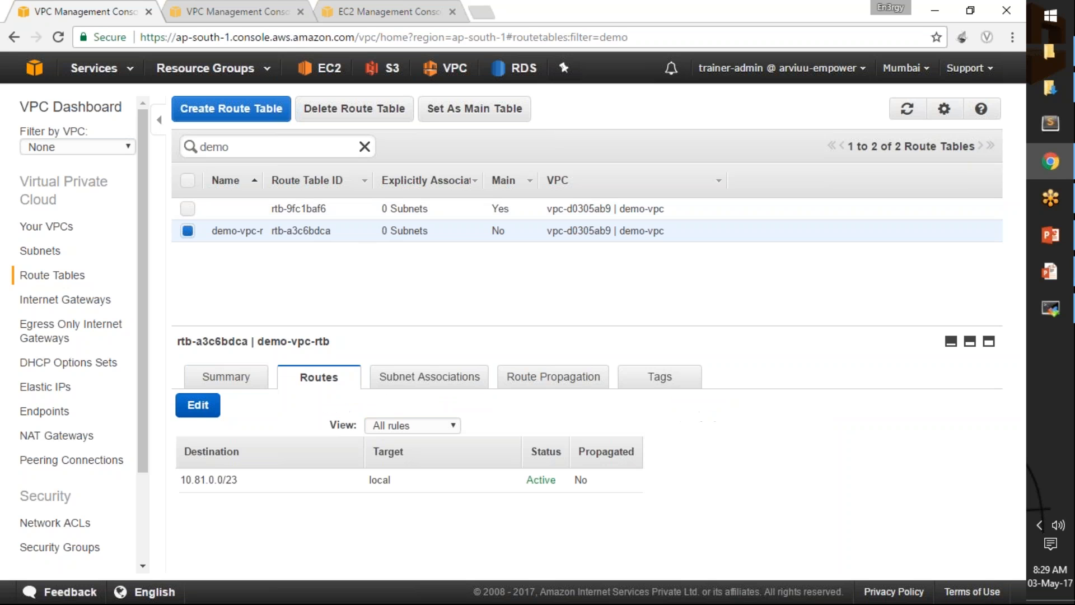
pyautogui.click(198, 405)
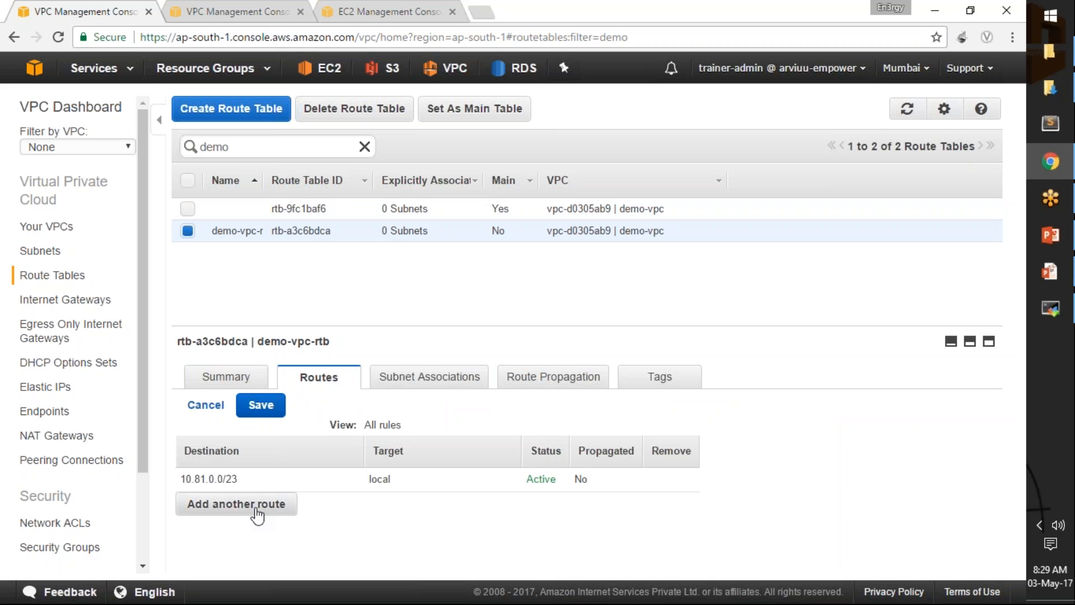
pyautogui.click(257, 516)
pyautogui.write('0.0.0.0/0')
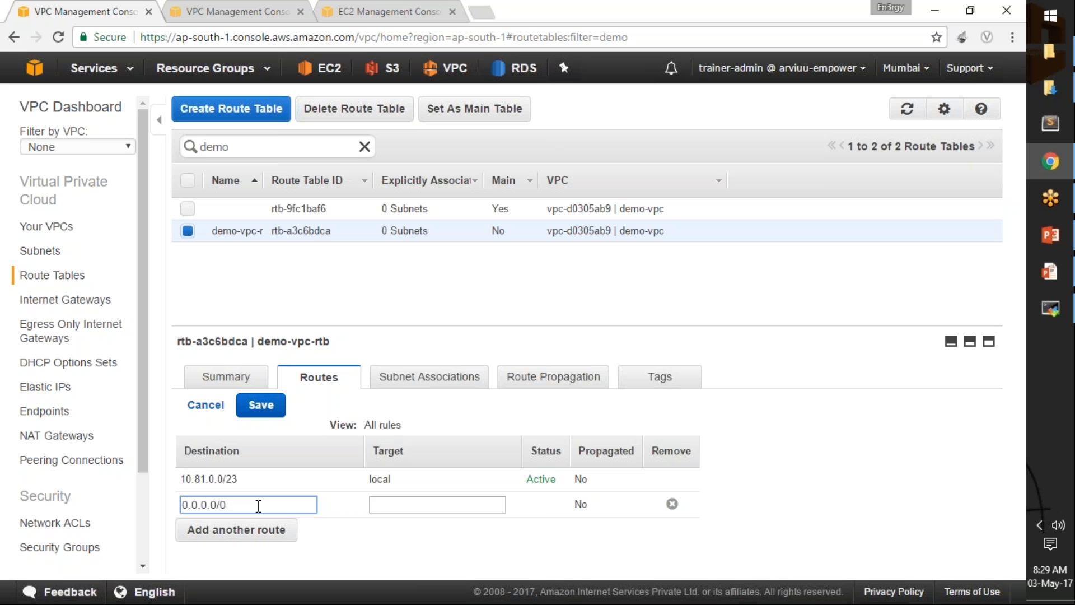
pyautogui.press('Tab')
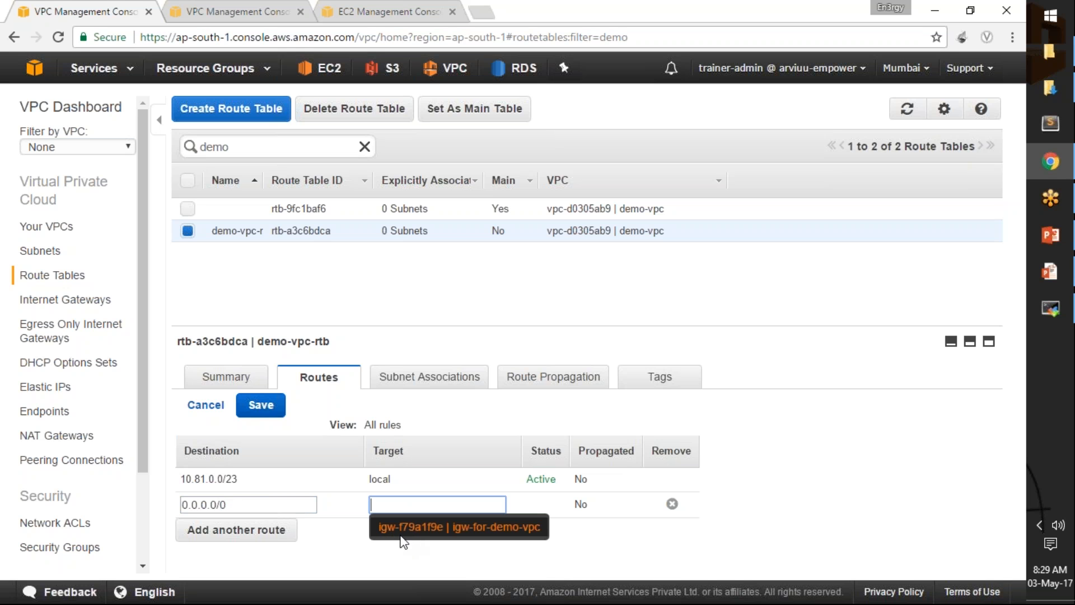
pyautogui.click(421, 537)
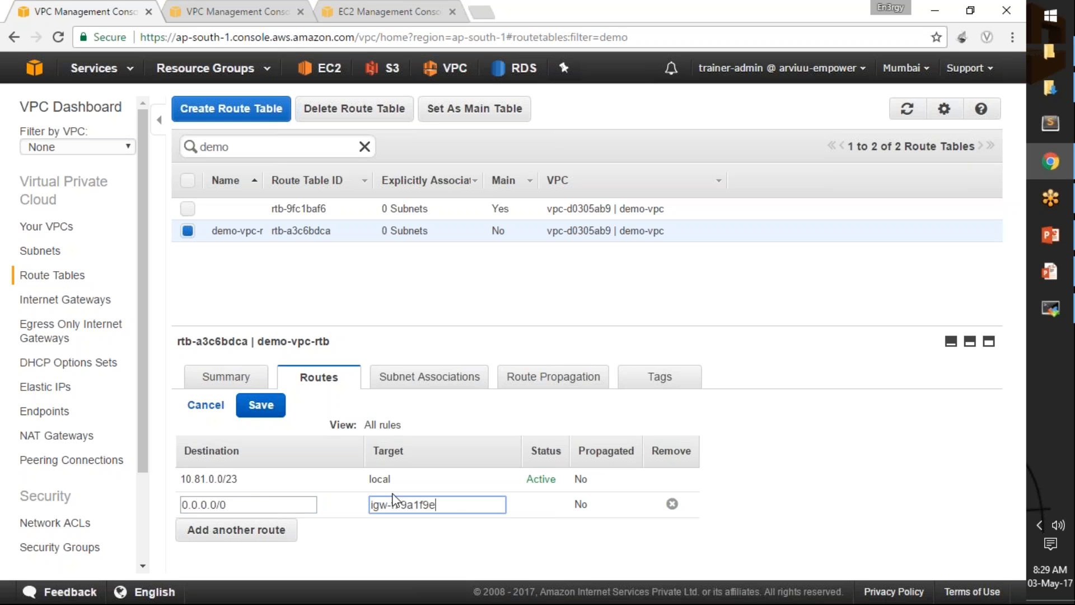
pyautogui.click(262, 406)
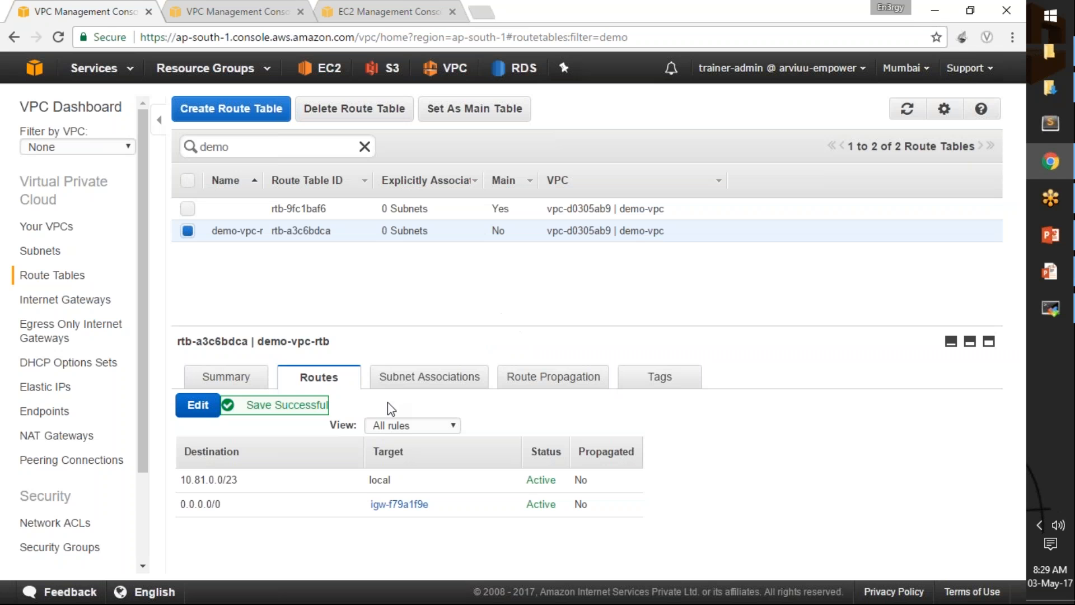
# - Associate the pubSubnet subnet with the demo-vpc-rtb route table and save the association
pyautogui.click(418, 386)
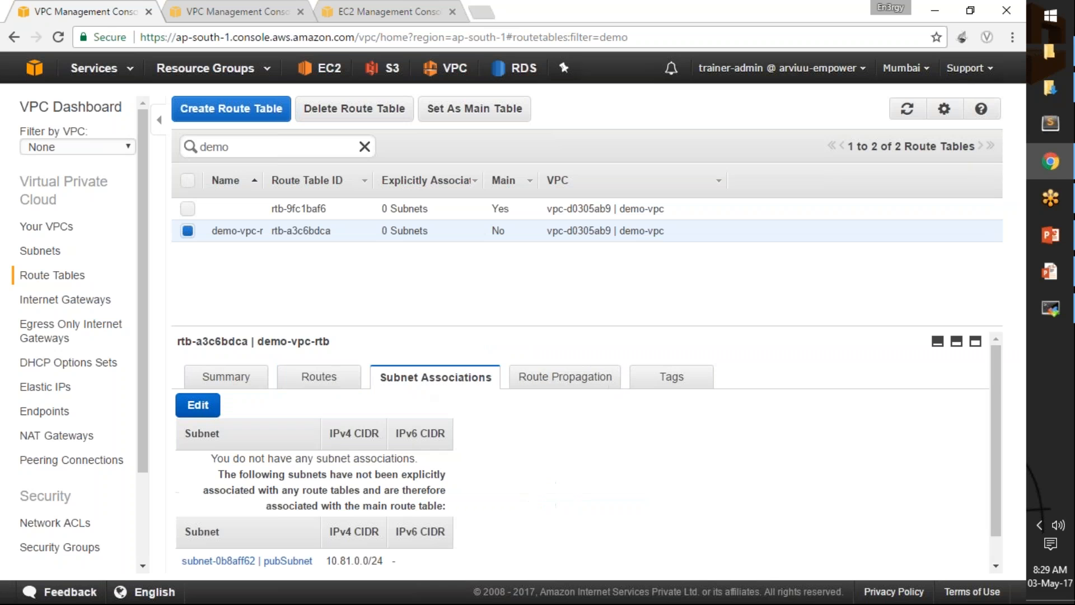
pyautogui.scroll(-1, 523, 405)
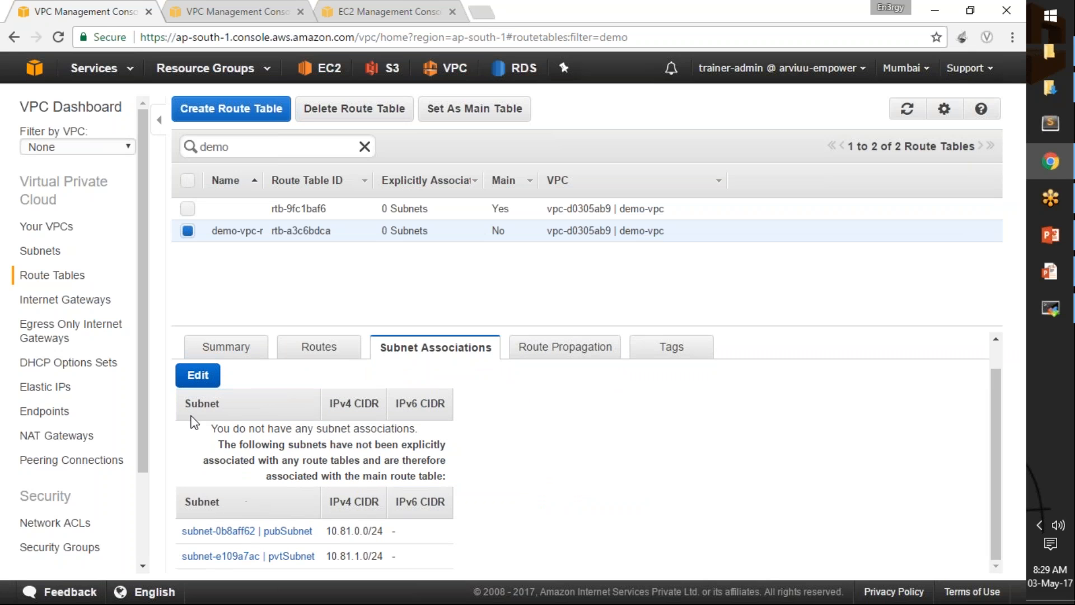
pyautogui.moveTo(216, 428); pyautogui.dragTo(421, 429)
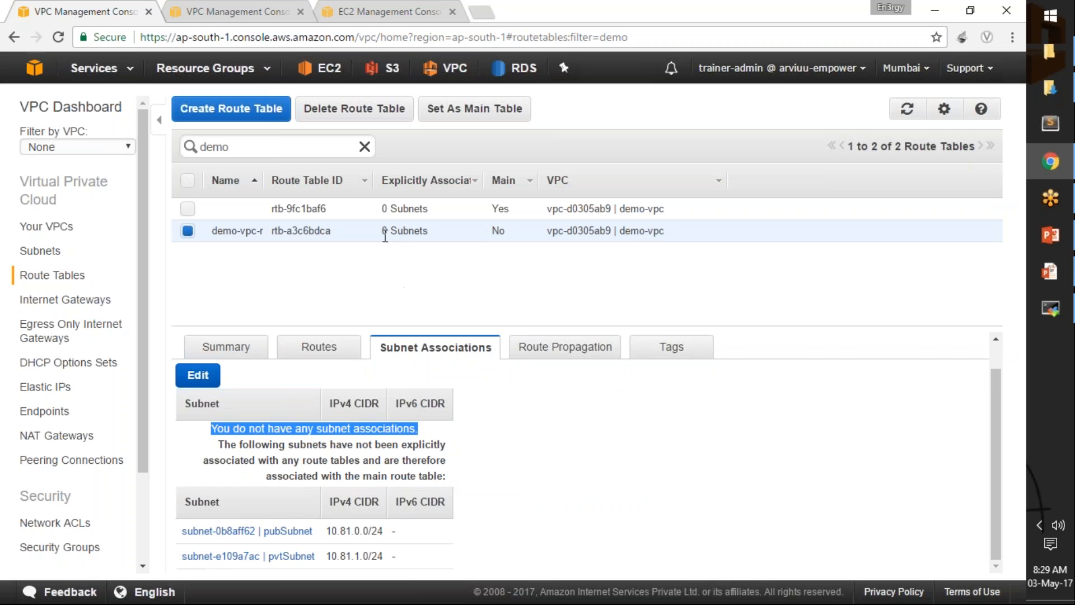
pyautogui.moveTo(384, 234); pyautogui.dragTo(430, 231)
pyautogui.click(362, 274)
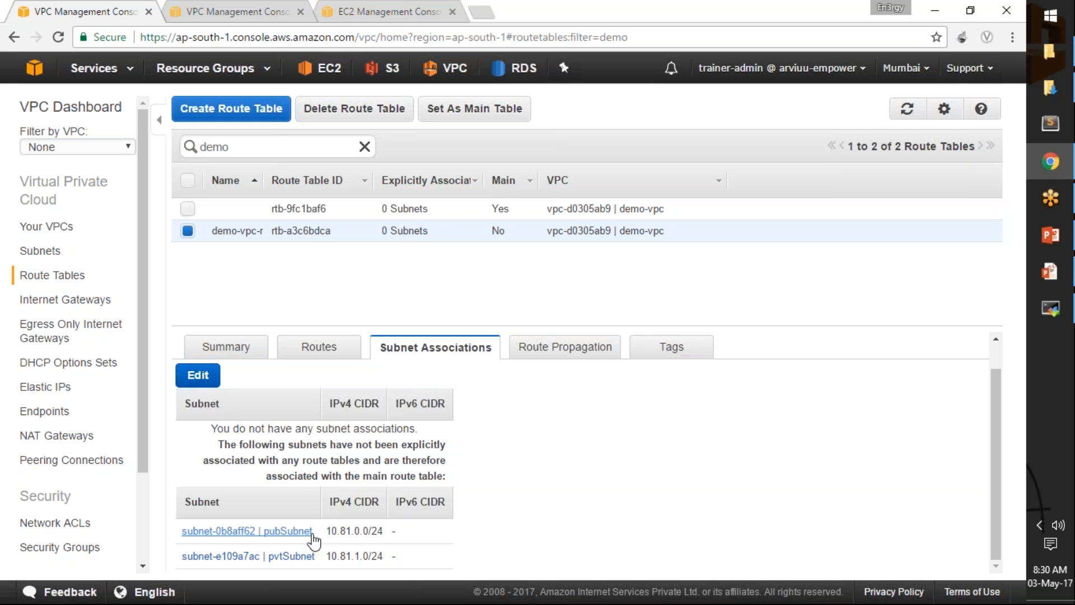
pyautogui.click(196, 379)
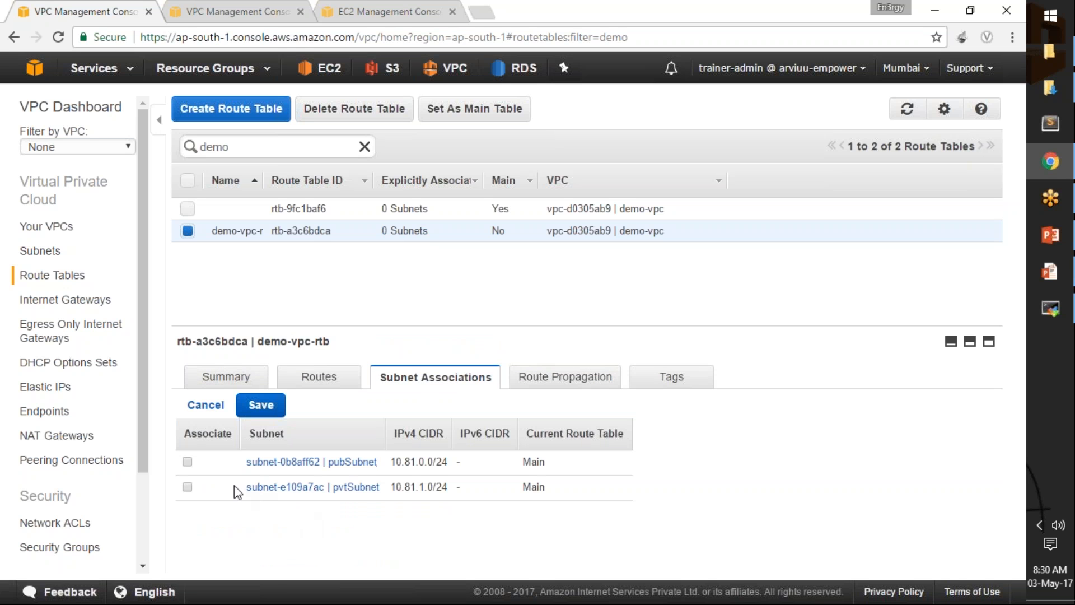
pyautogui.click(187, 461)
pyautogui.click(262, 410)
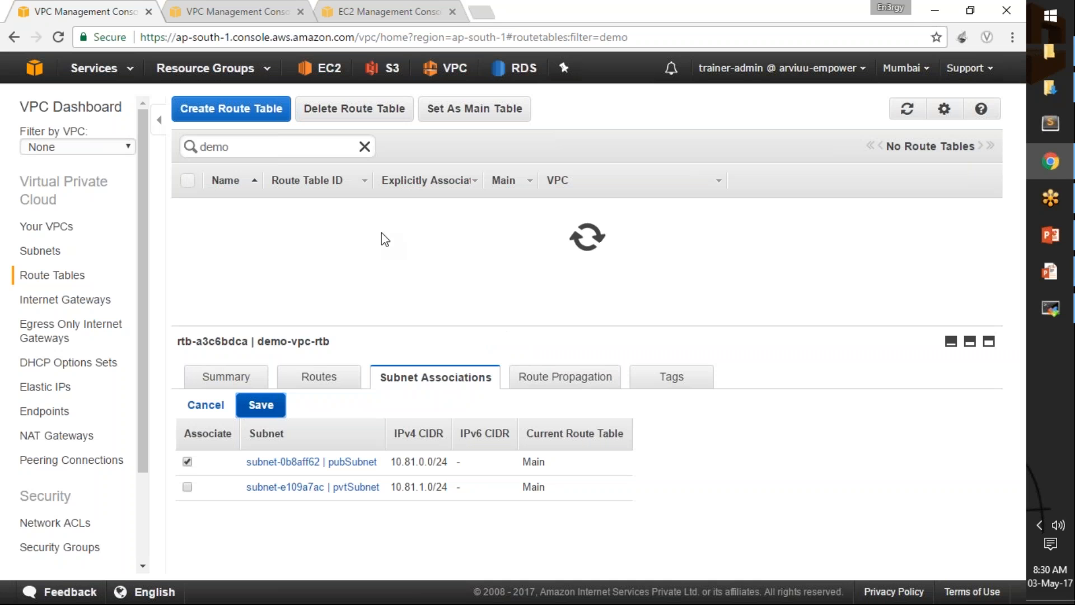
pyautogui.moveTo(381, 231); pyautogui.dragTo(419, 231)
pyautogui.click(451, 258)
pyautogui.click(420, 295)
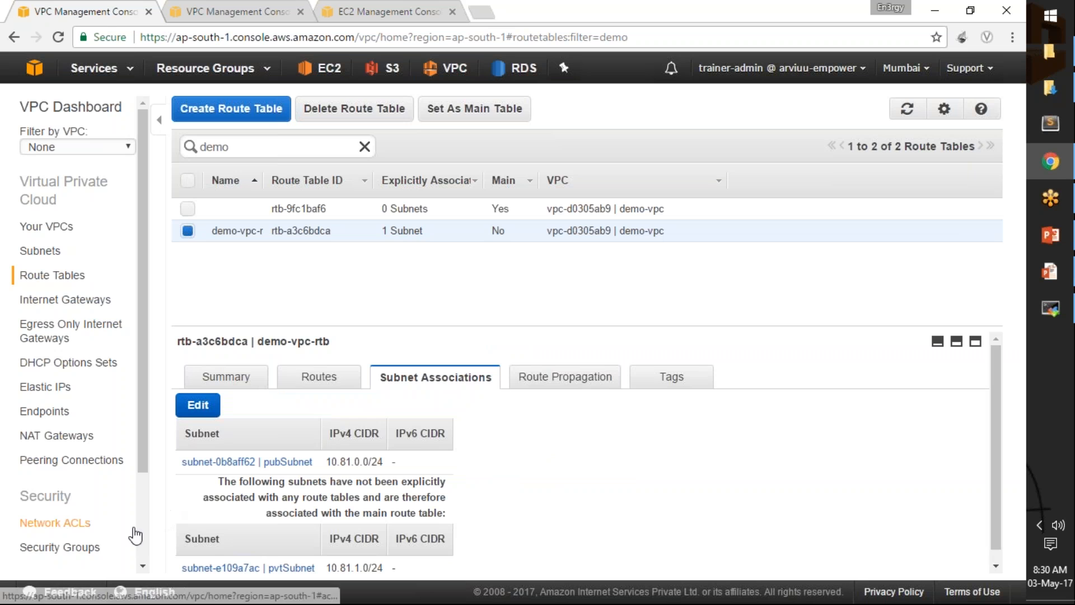
# - Filter the security groups by "demo" and open the inbound rules of demo-vpc's default group for editing
pyautogui.click(83, 548)
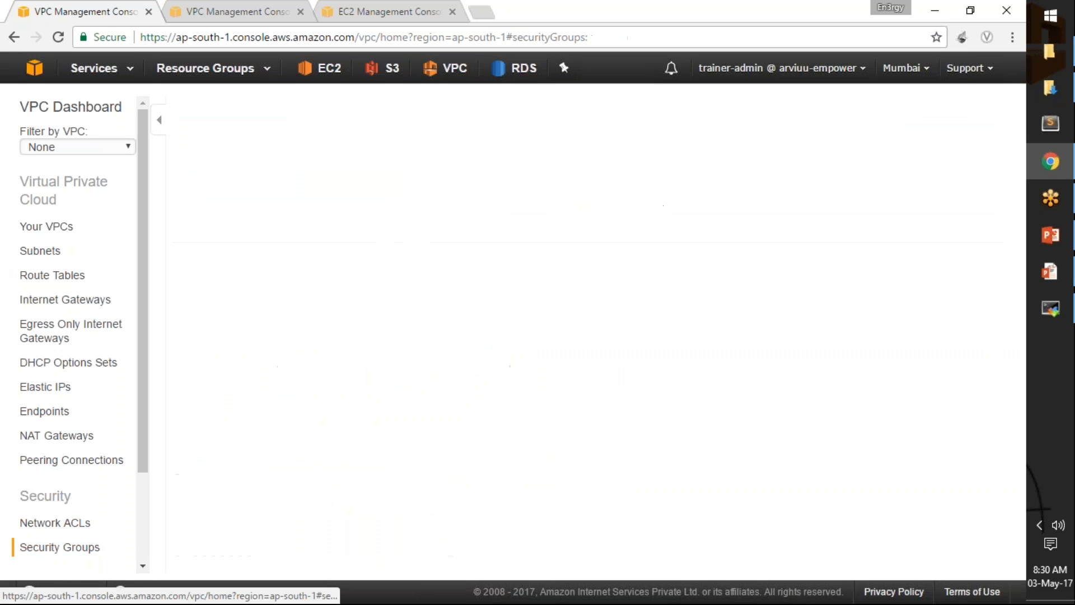
pyautogui.click(371, 146)
pyautogui.write('demo')
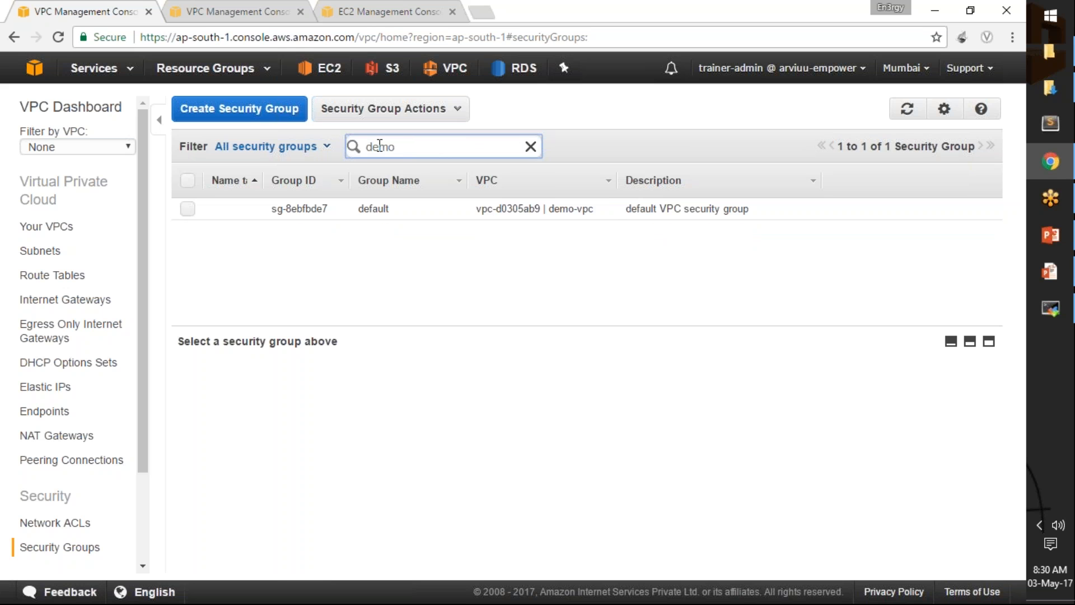
pyautogui.click(189, 212)
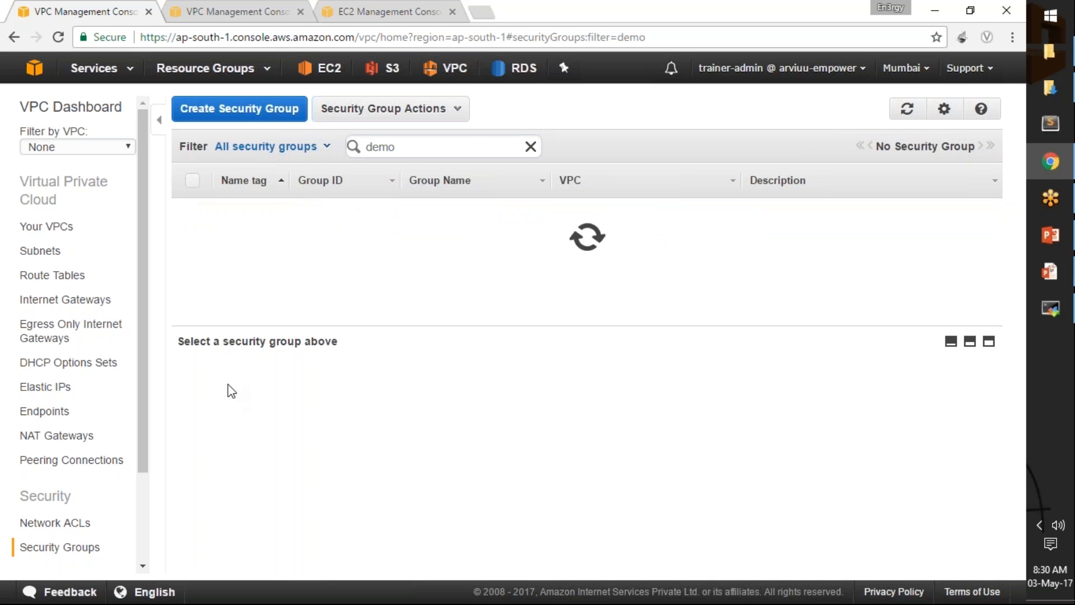
pyautogui.click(191, 213)
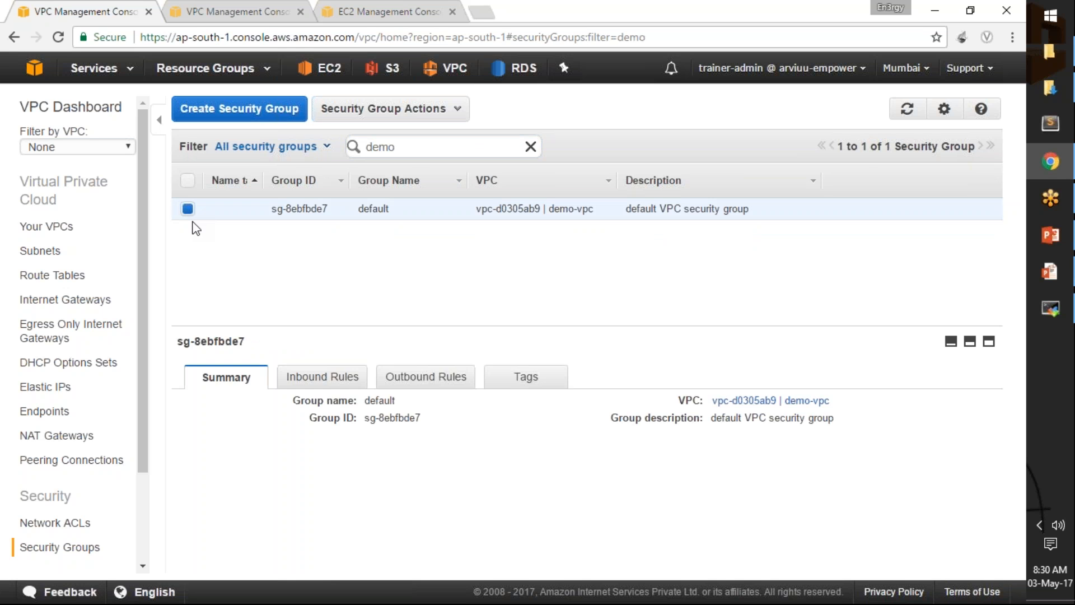
pyautogui.click(319, 377)
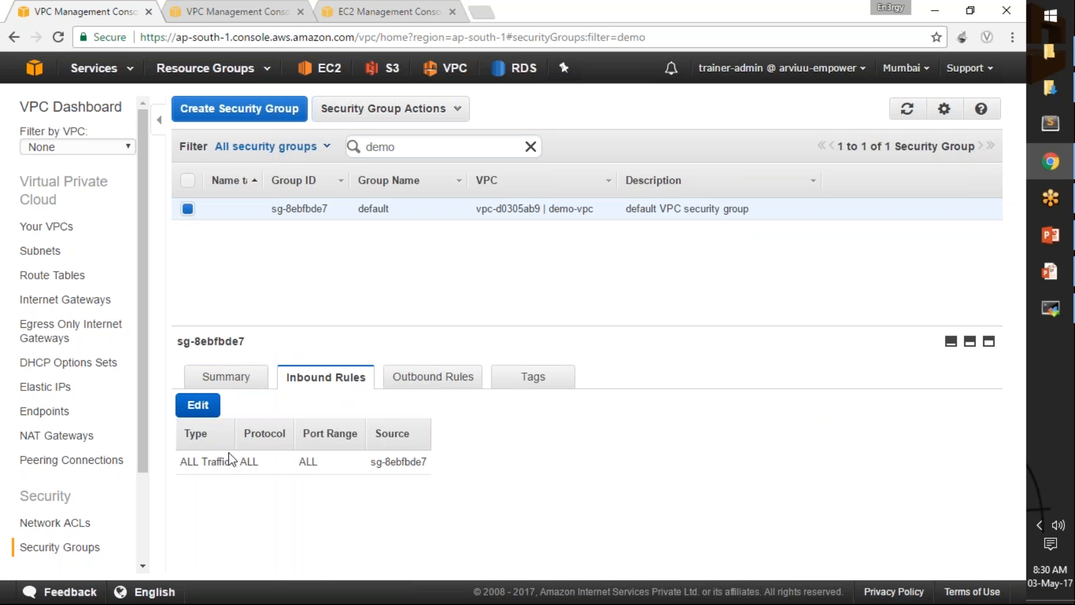
pyautogui.click(196, 404)
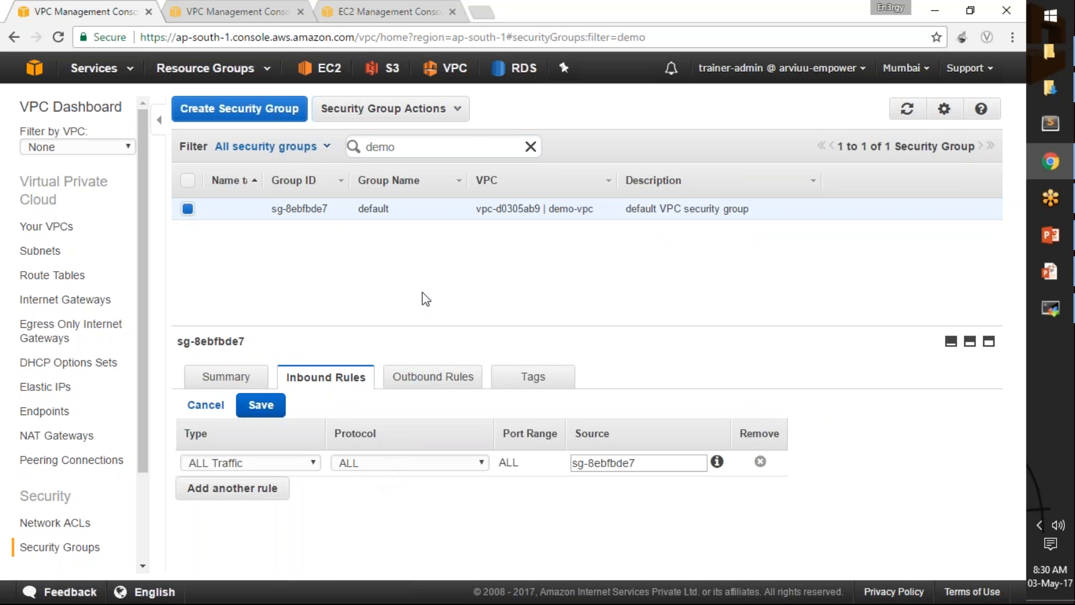
pyautogui.click(253, 490)
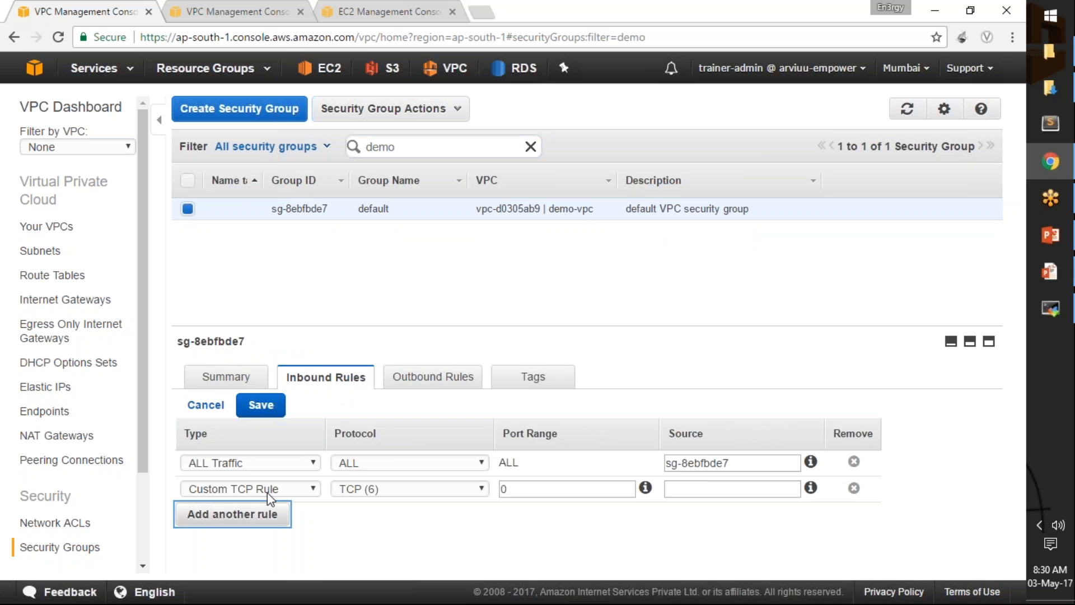
pyautogui.click(267, 490)
pyautogui.press('s')
pyautogui.click(853, 487)
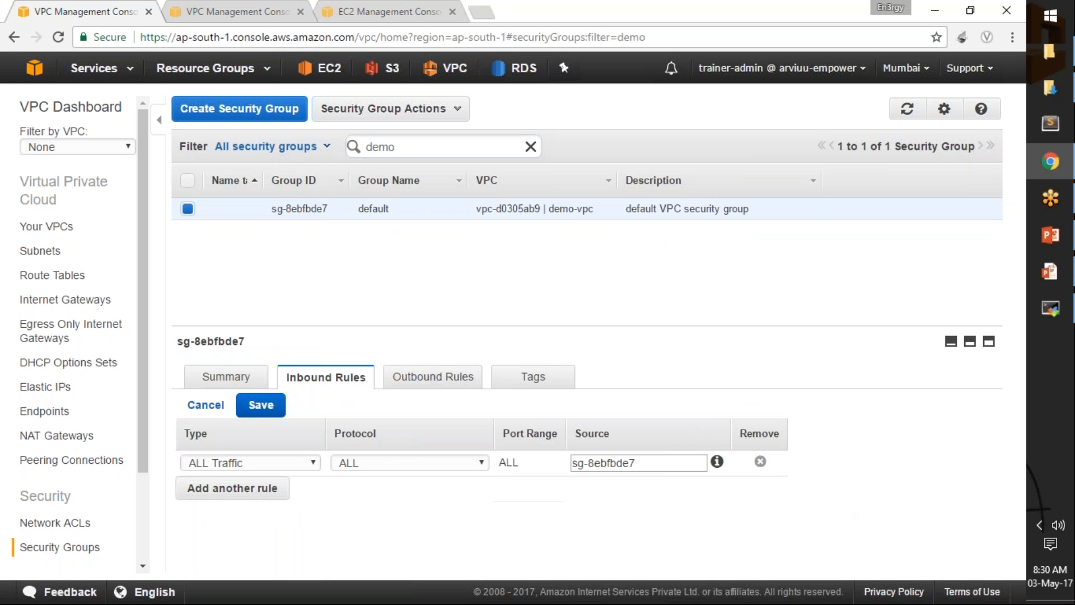
# - Add an inbound SSH (22) rule with source 0.0.0.0/0 to the default security group
pyautogui.click(240, 495)
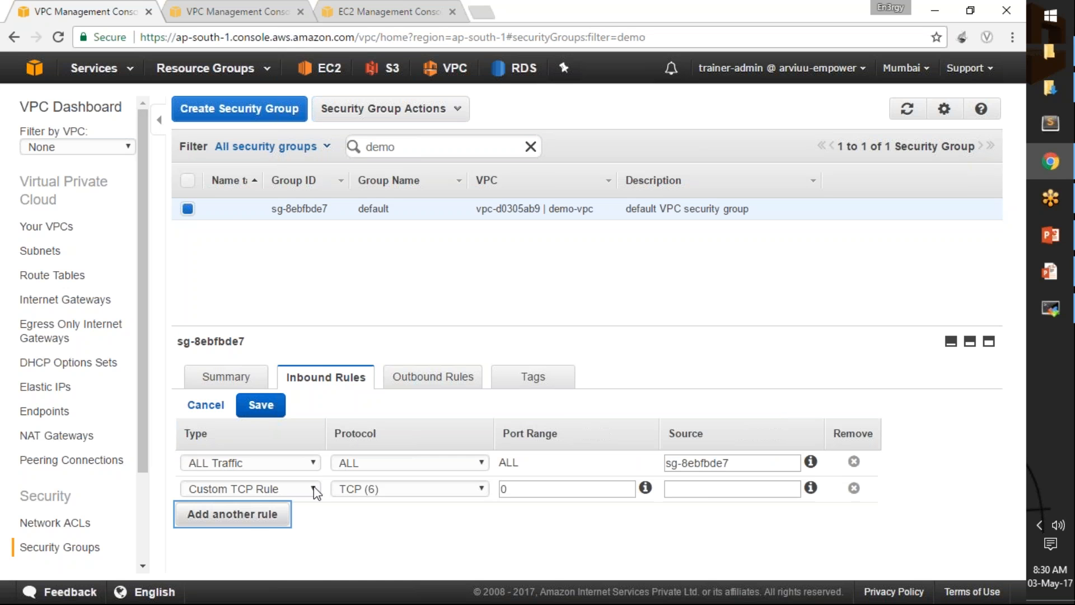
pyautogui.click(254, 489)
pyautogui.press('s')
pyautogui.press('Return')
pyautogui.click(581, 485)
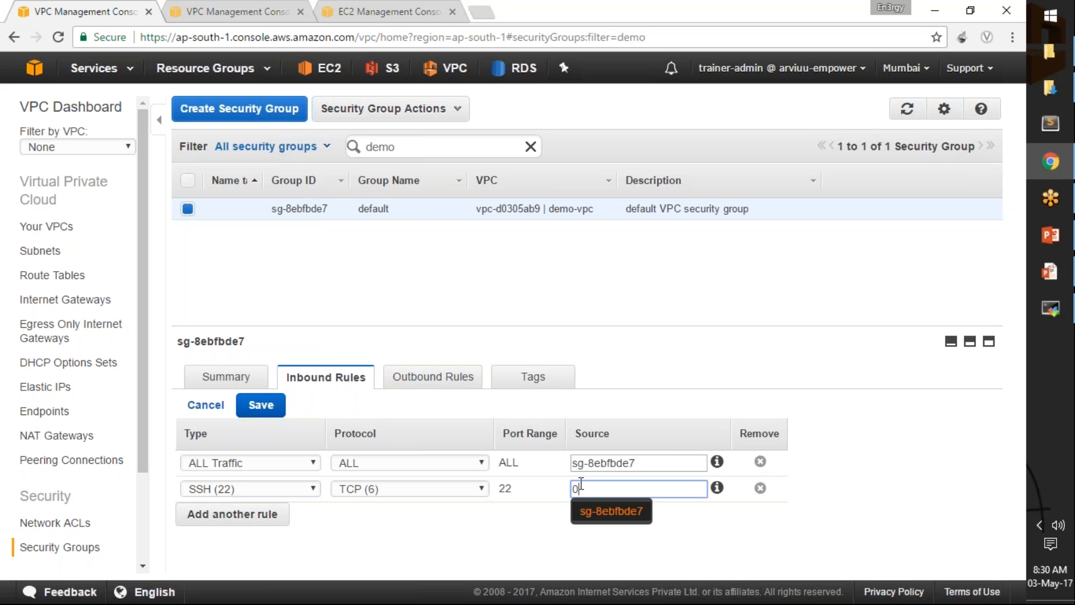
pyautogui.write('0.0.0.0/0')
pyautogui.hotkey('ctrl', 'a')
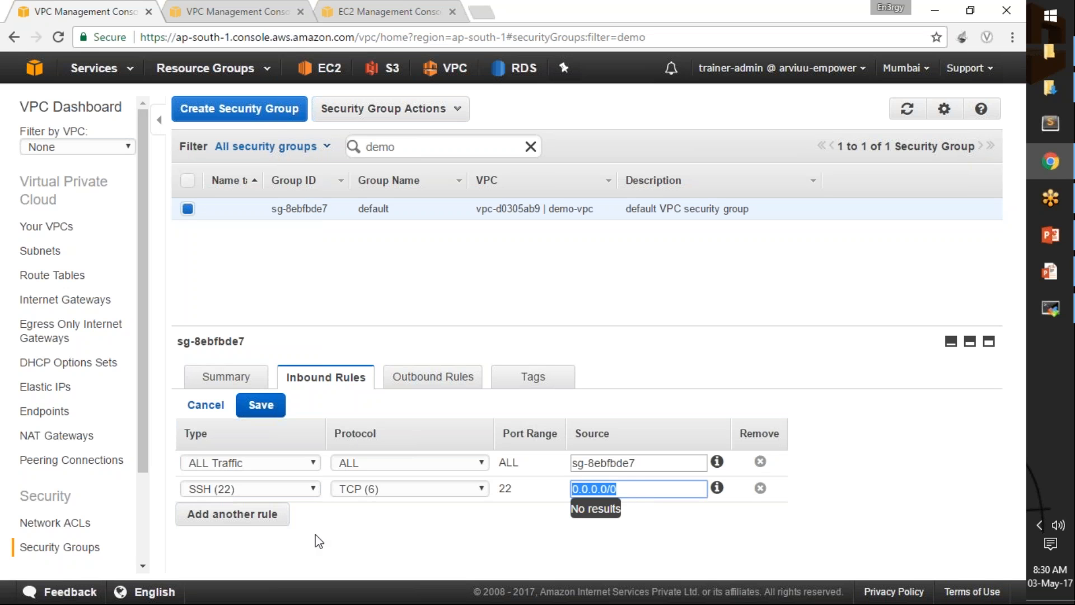
# - Add an inbound HTTP (80) rule with source 0.0.0.0/0 and save the security group's inbound rules
pyautogui.click(271, 513)
pyautogui.click(276, 516)
pyautogui.press('h')
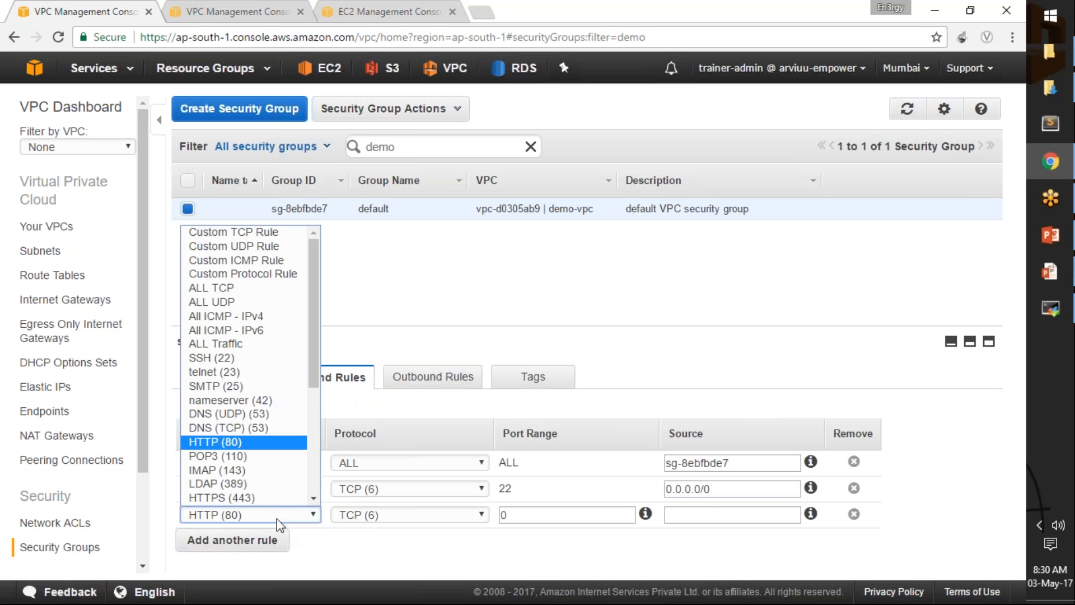
pyautogui.press('Tab')
pyautogui.tripleClick(629, 509)
pyautogui.write('0.0.0.0/0')
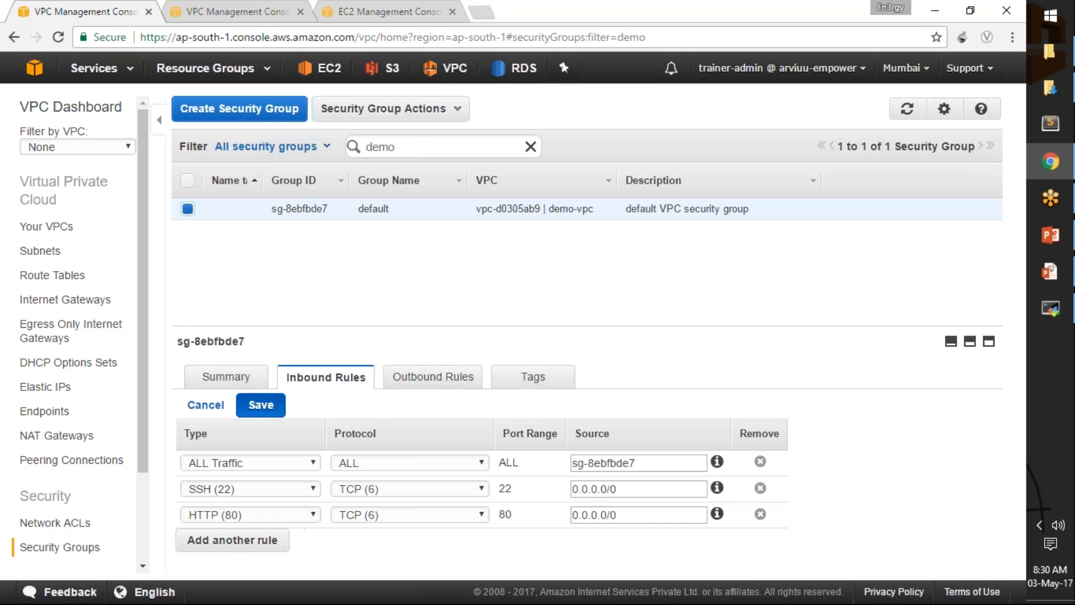
pyautogui.click(261, 405)
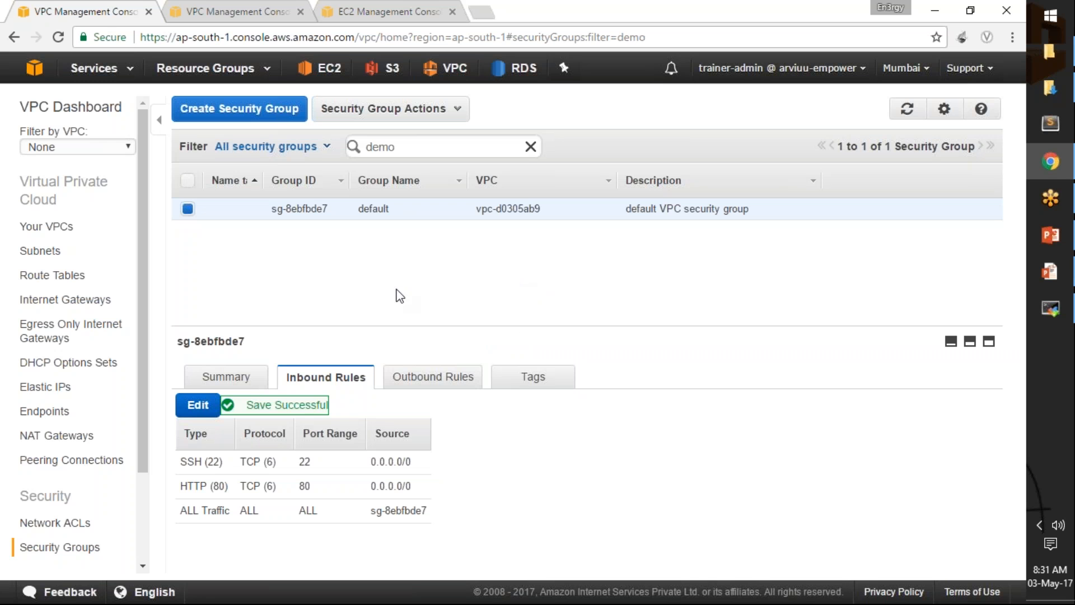
pyautogui.moveTo(144, 428); pyautogui.dragTo(152, 368)
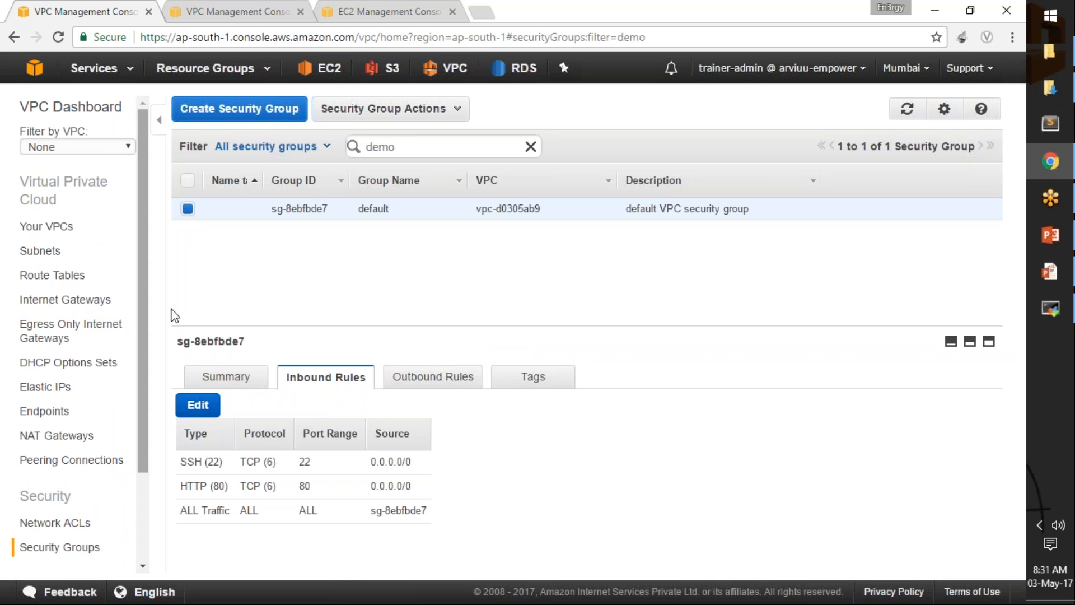
# - Reload the signed-out EC2 and VPC console sessions and return to the EC2 instances page
pyautogui.click(387, 10)
pyautogui.click(575, 374)
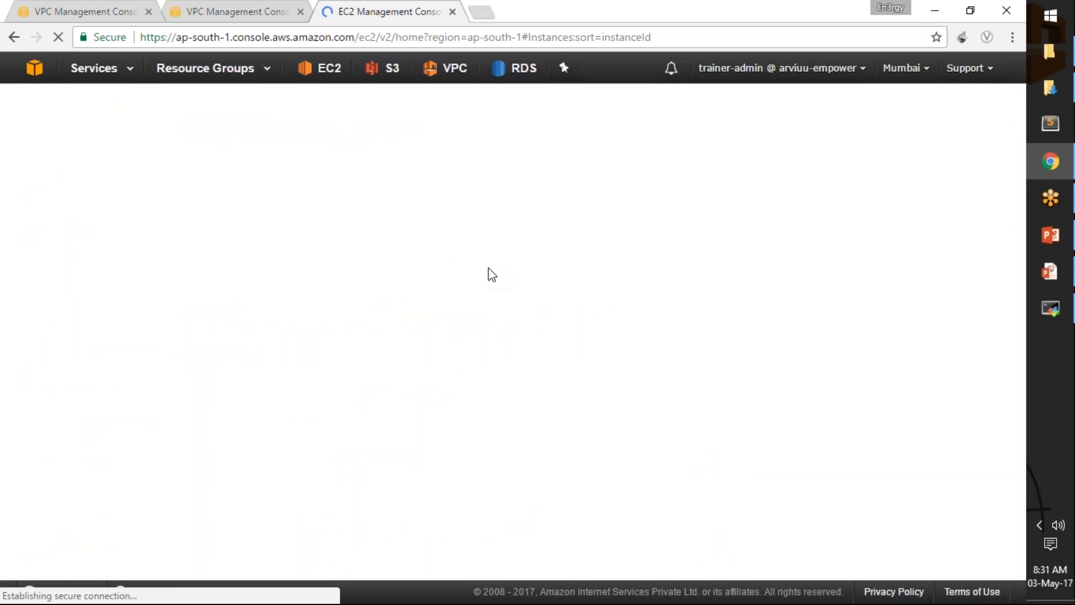
pyautogui.click(238, 11)
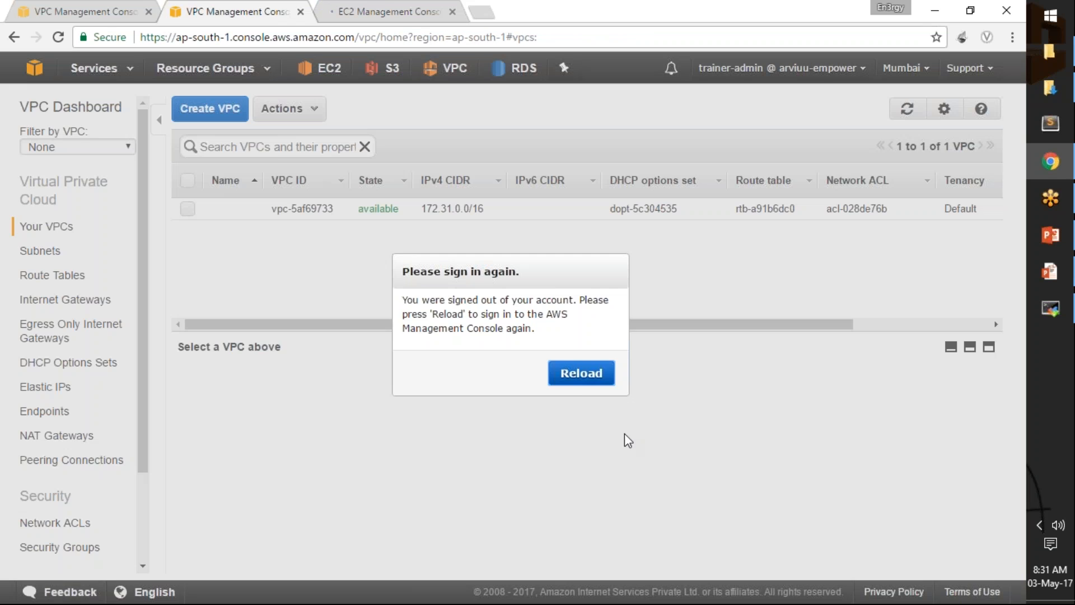
pyautogui.click(585, 439)
pyautogui.click(389, 11)
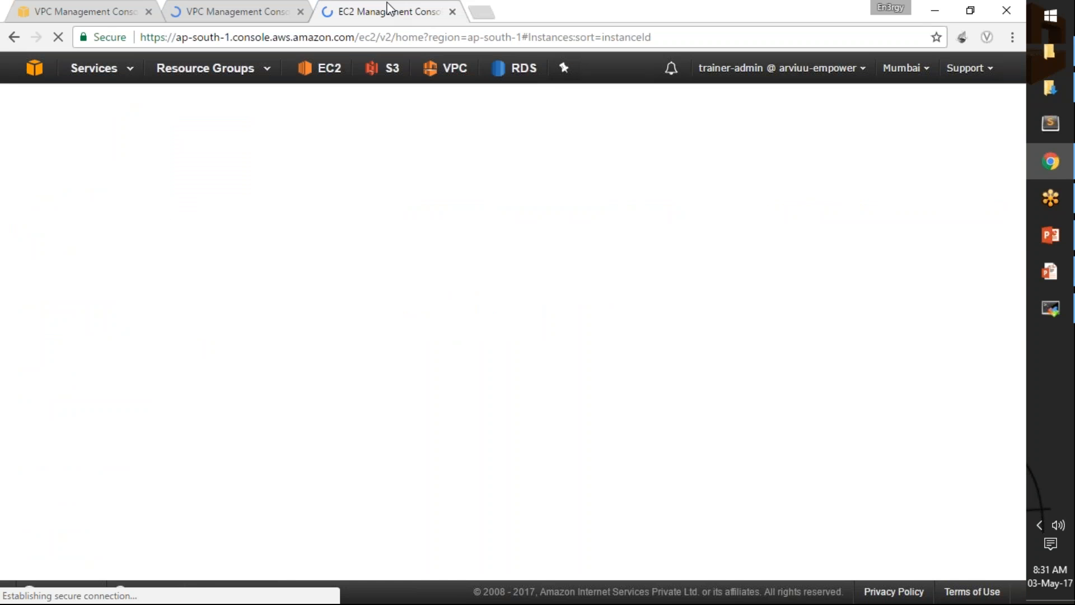
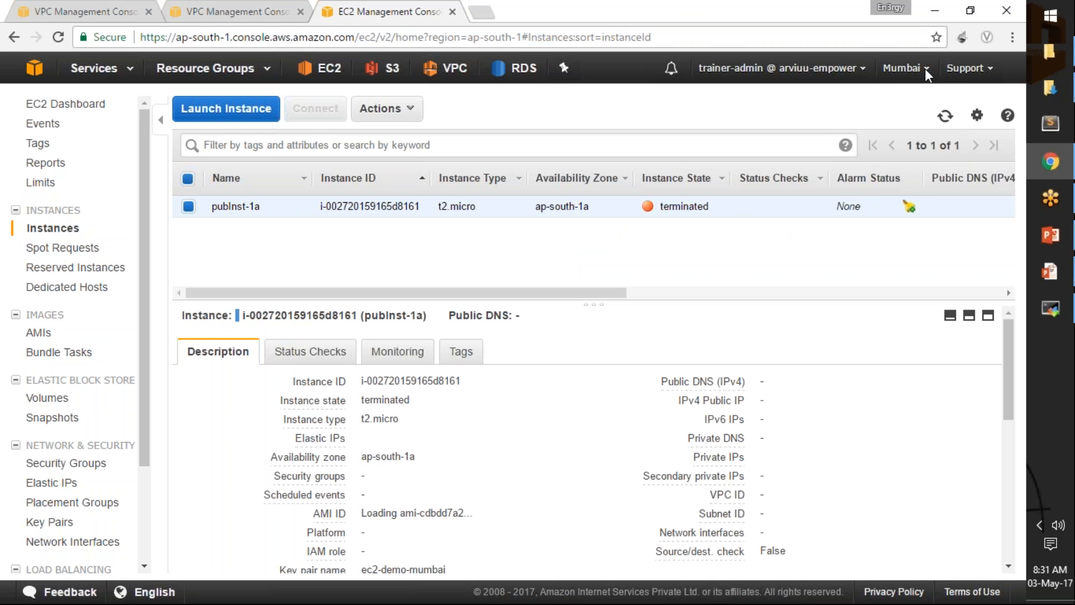
# - Start launching a new instance with the Red Hat Enterprise Linux 7.2 AMI and the t2.micro type, continuing to the instance details
pyautogui.click(227, 108)
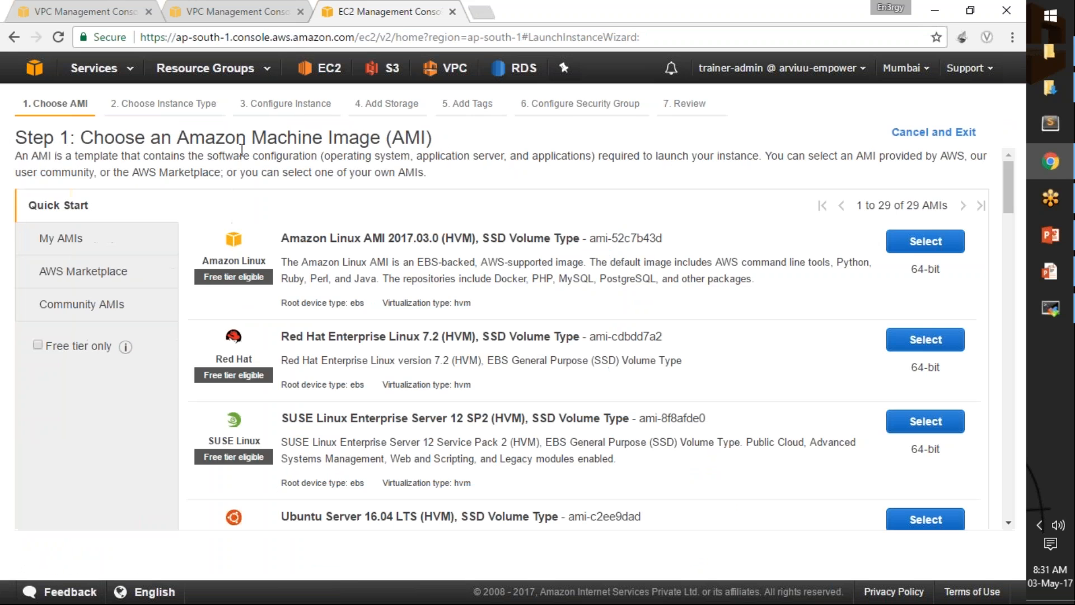
pyautogui.click(918, 340)
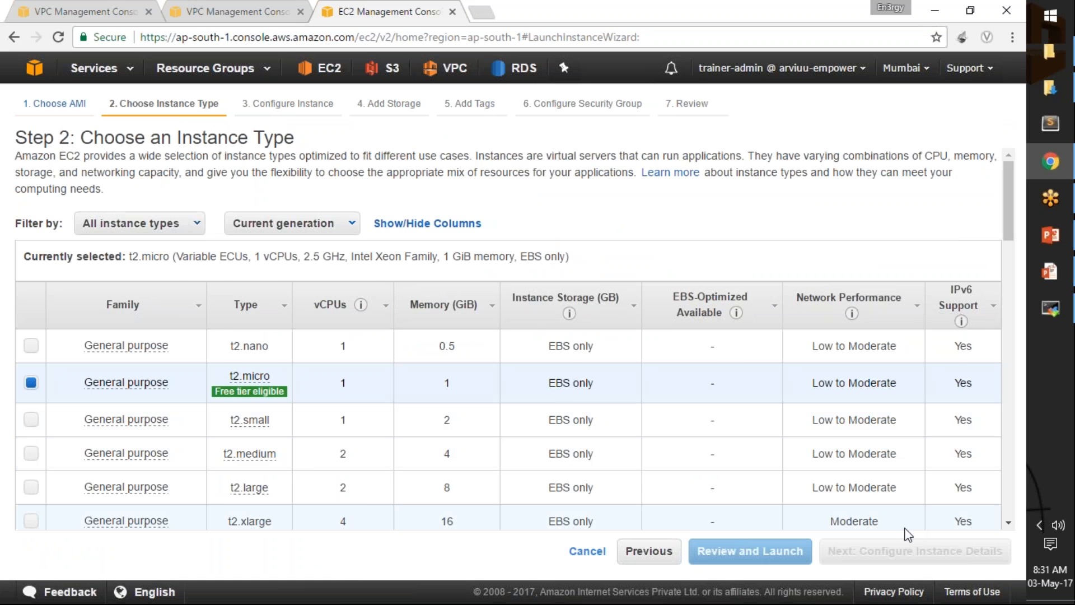
pyautogui.click(909, 554)
# - Place the instance in demo-vpc's pubSubnet subnet and enable automatic public IP assignment
pyautogui.click(487, 278)
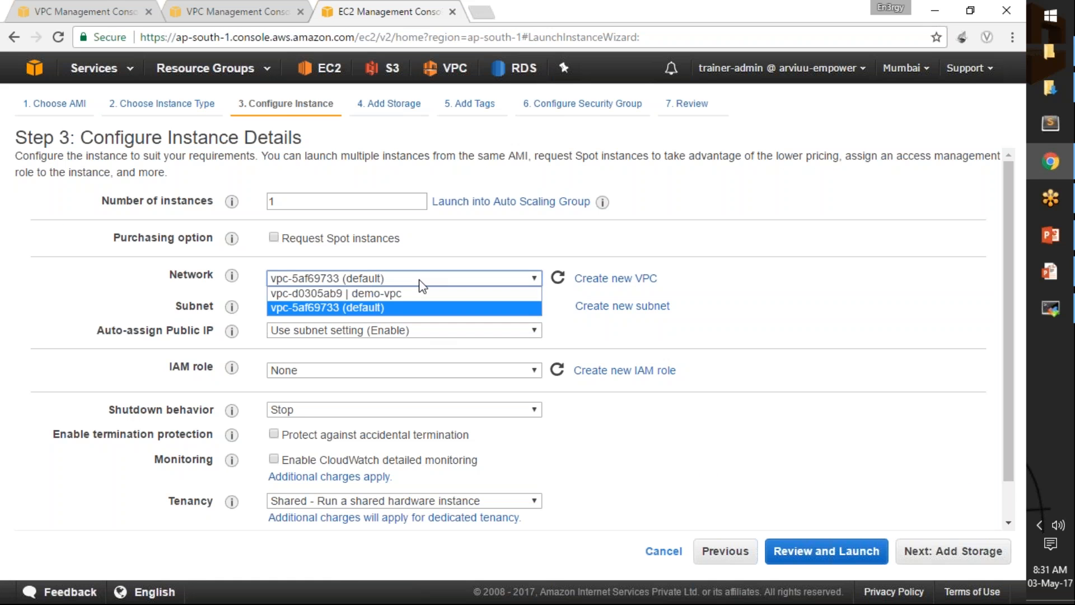
pyautogui.click(399, 294)
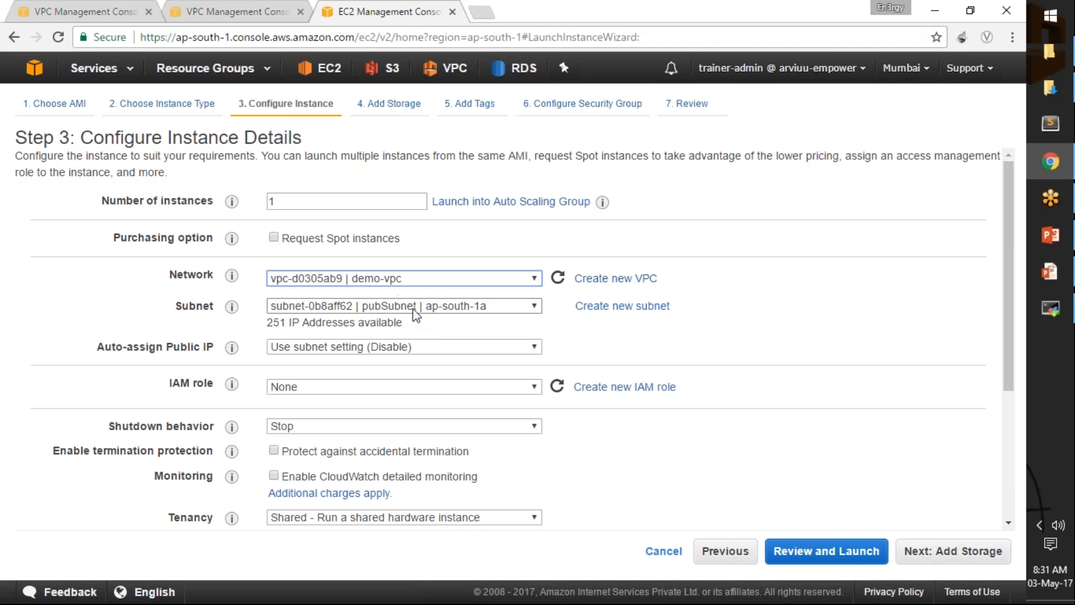
pyautogui.click(412, 305)
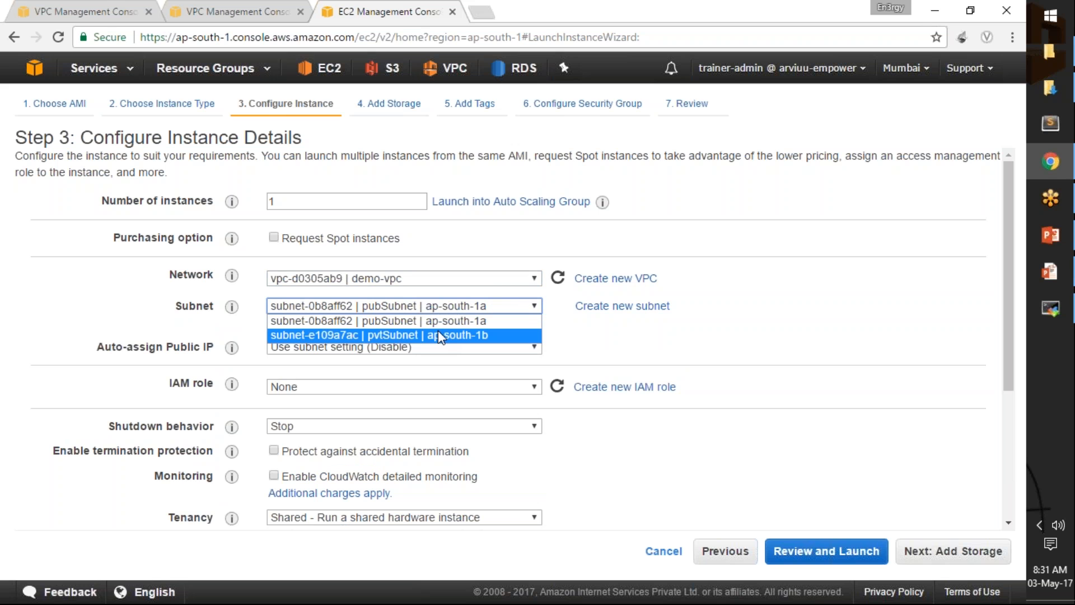
pyautogui.click(451, 281)
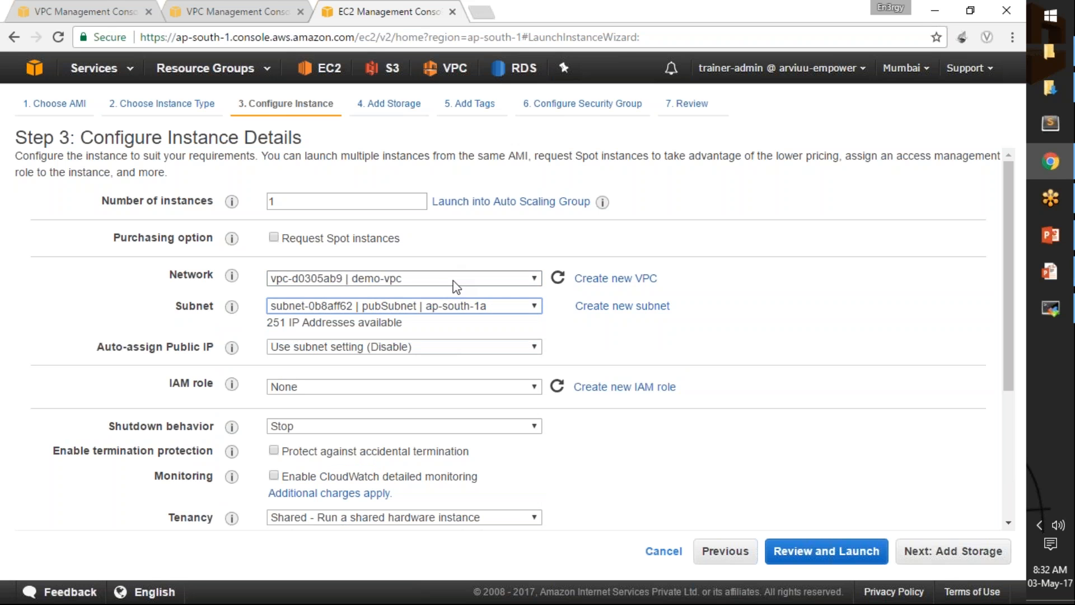
pyautogui.click(451, 282)
pyautogui.click(451, 290)
pyautogui.click(476, 310)
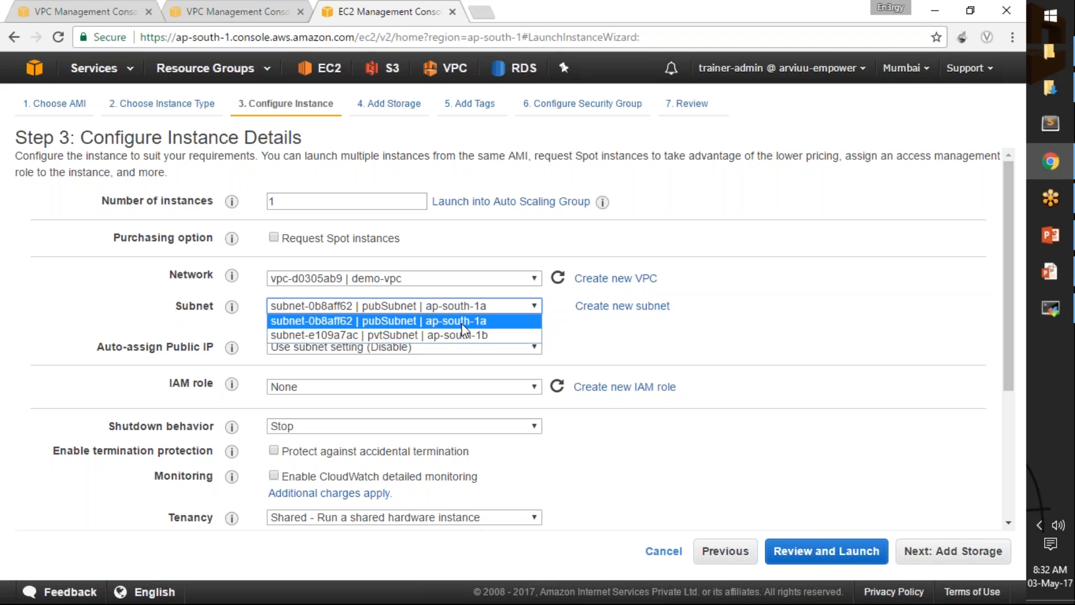
pyautogui.click(382, 321)
pyautogui.click(317, 349)
pyautogui.click(325, 375)
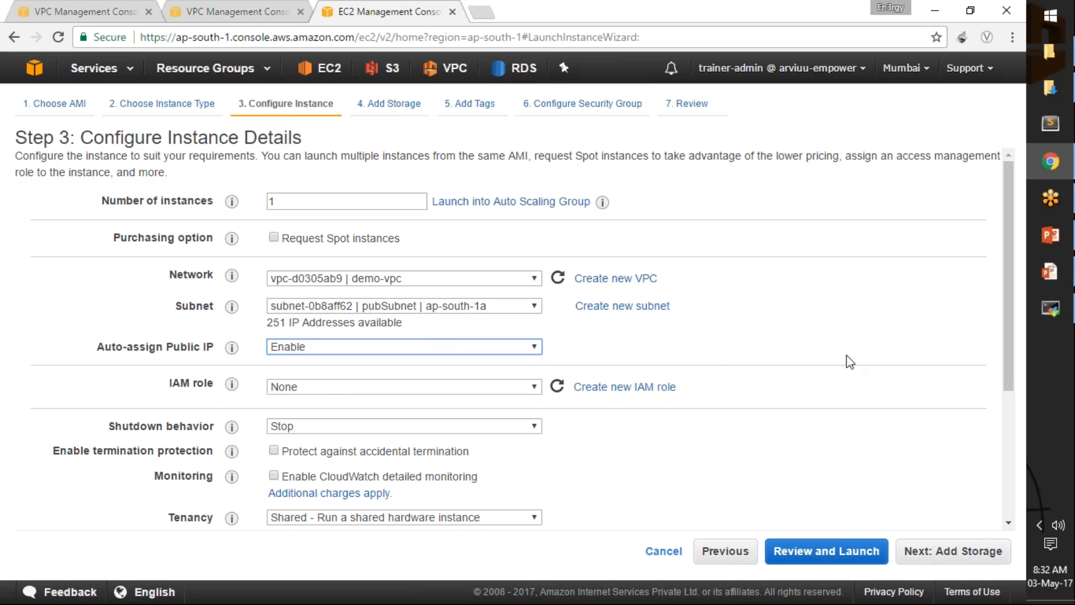
# - Enter user data as text with the lines "#!/bin/bash", "yum -y install httpd" and "systemctl start httpd"
pyautogui.moveTo(1011, 386); pyautogui.dragTo(1010, 512)
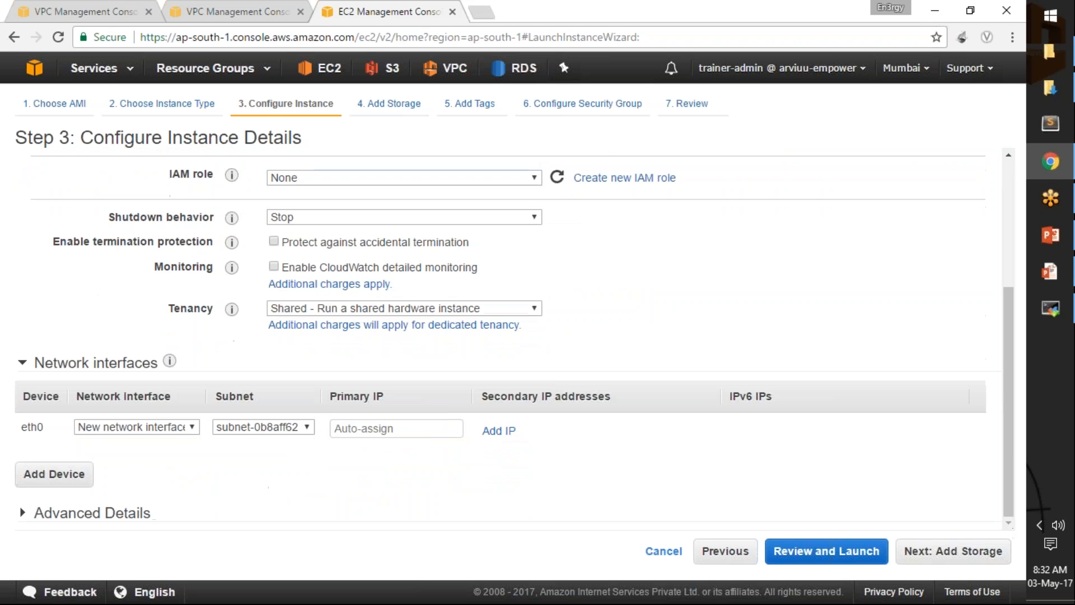
pyautogui.click(35, 511)
pyautogui.click(270, 462)
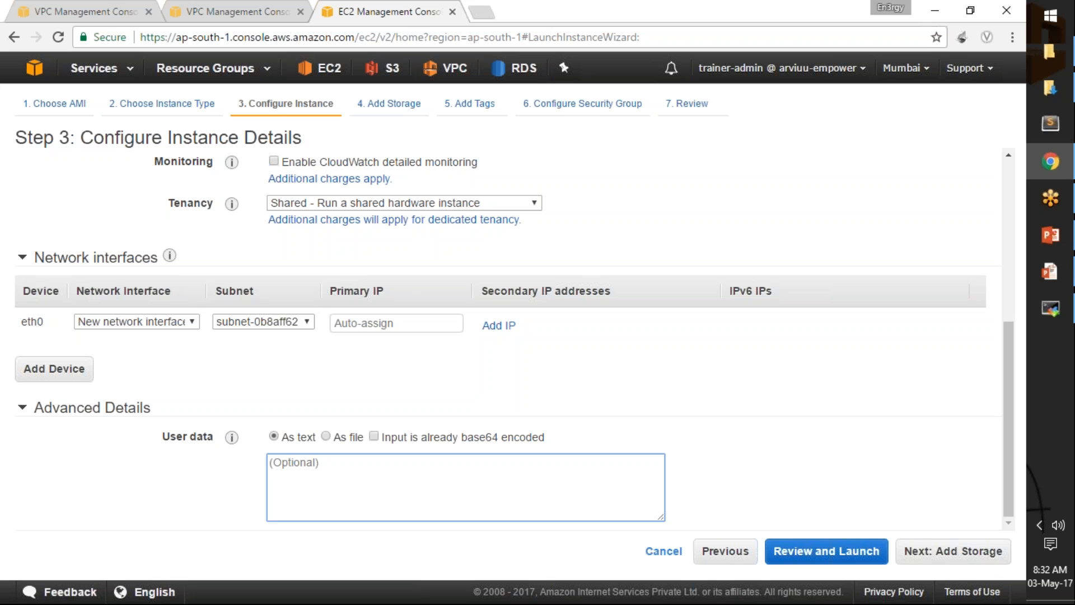
pyautogui.write('#!/bin/bash')
pyautogui.press('Return')
pyautogui.write('yum -y install htpp')
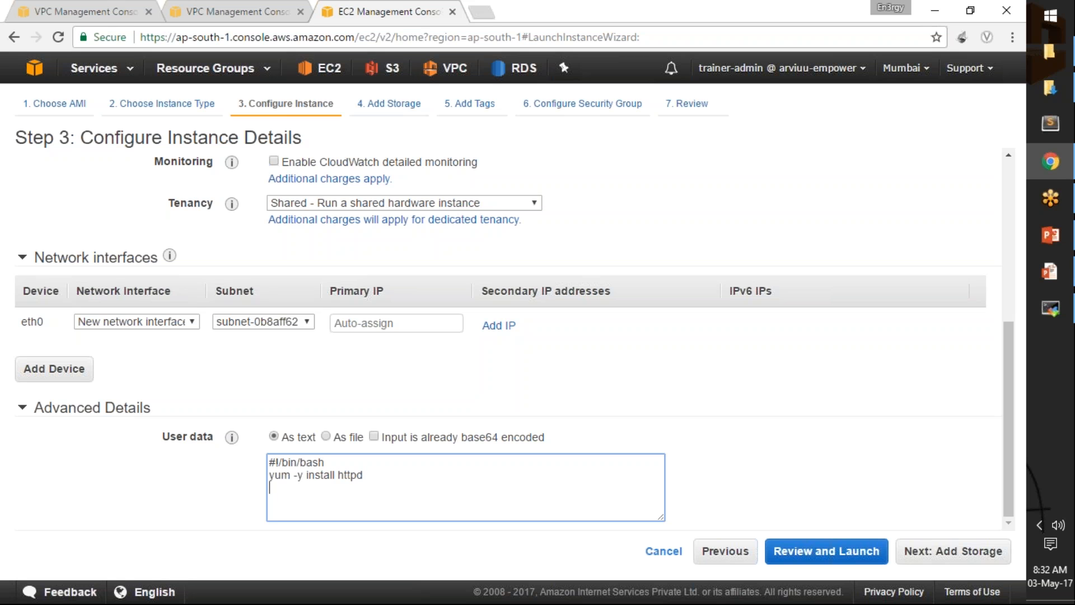
pyautogui.press('Return')
pyautogui.write('systemctl start httpd ')
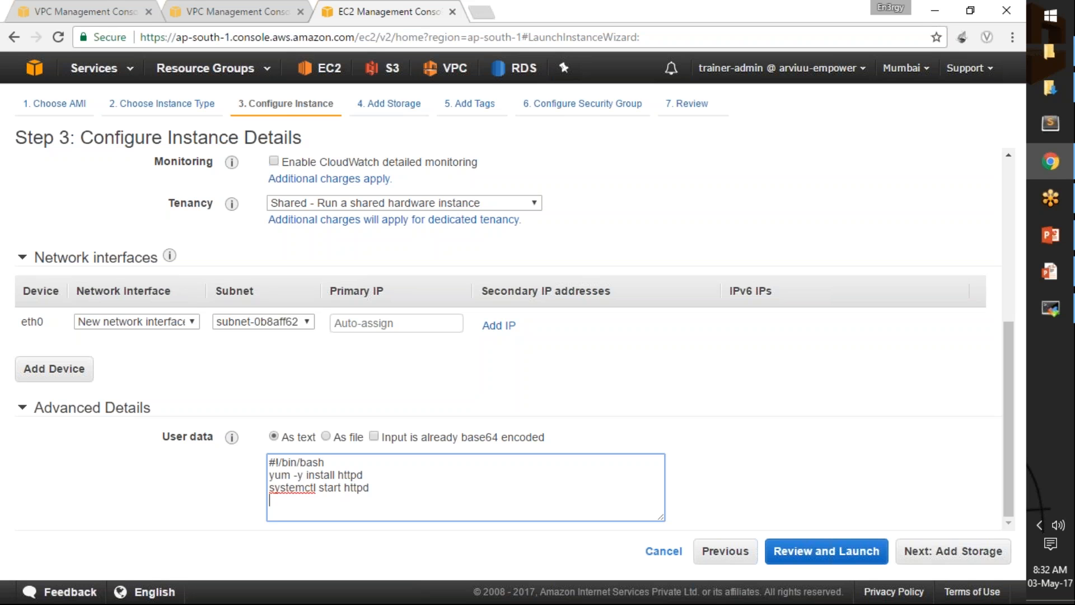
# - Add the user data line: echo "Welcome to VPC & NAT GW Demo" >> /var/www/html/index.html
pyautogui.write('echo "Welcome to VPC')
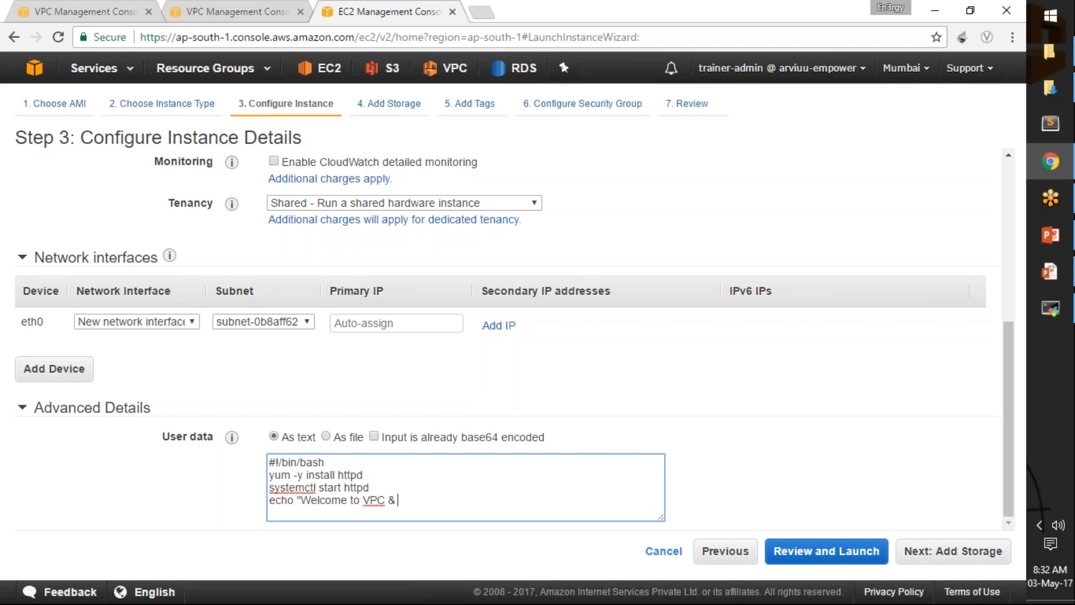
pyautogui.write(' & NAT')
pyautogui.write(' GW D')
pyautogui.press('BackSpace')
pyautogui.write('GW Demo" >>')
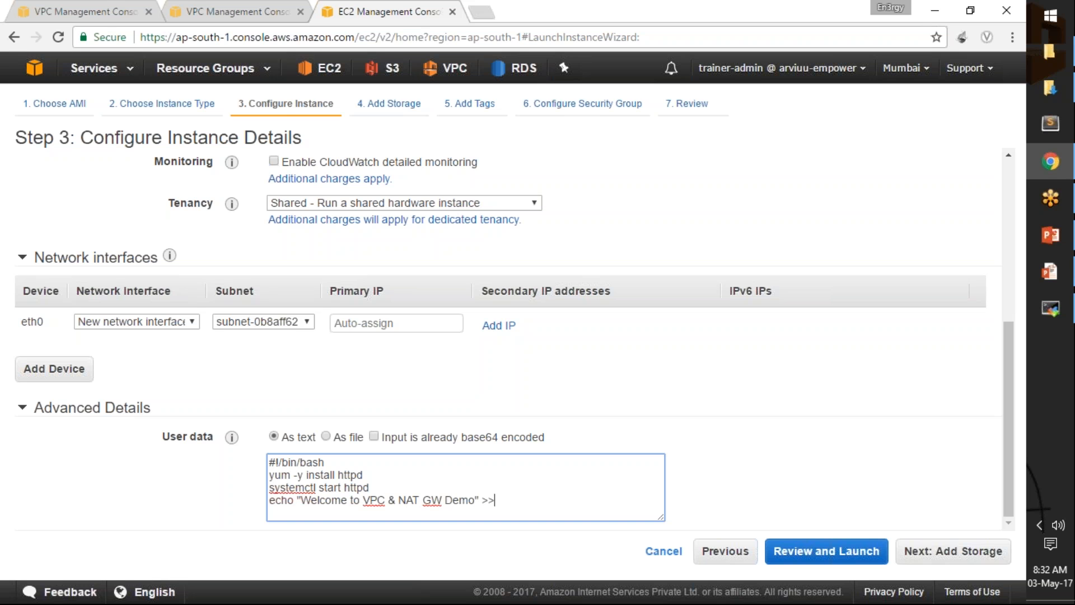
pyautogui.write(' /var/www/html/index.html')
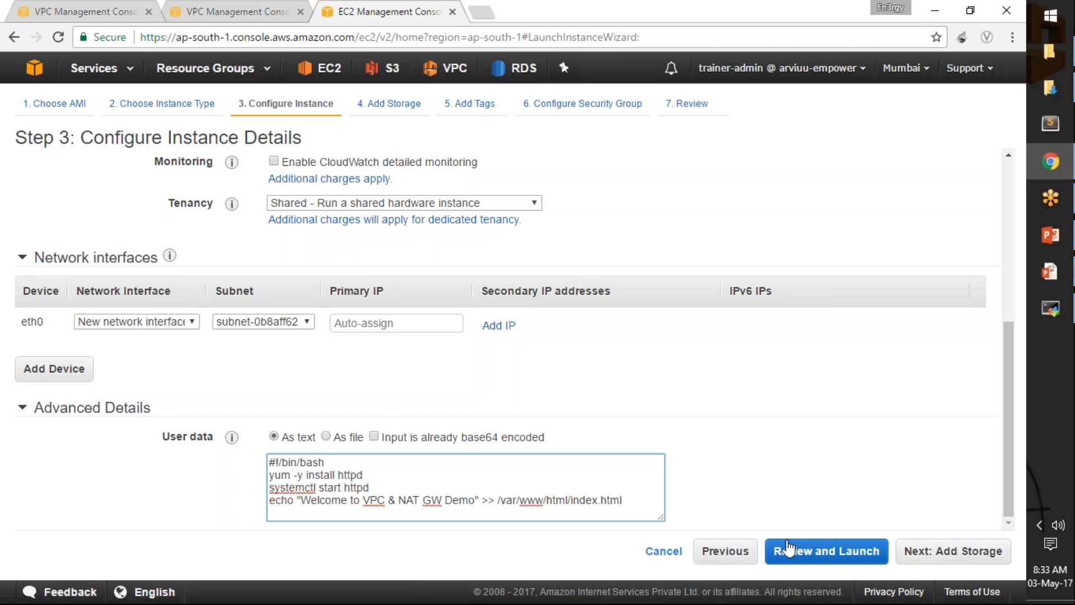
# - Accept the default storage and tag the instance with the key Name and the value pubInst
pyautogui.click(930, 553)
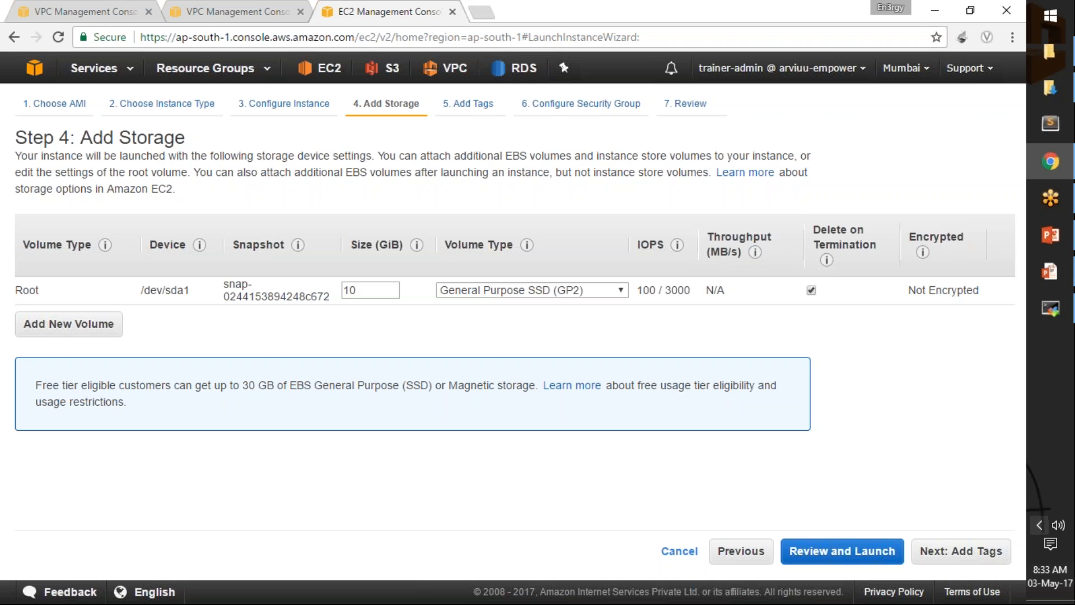
pyautogui.click(991, 552)
pyautogui.click(43, 352)
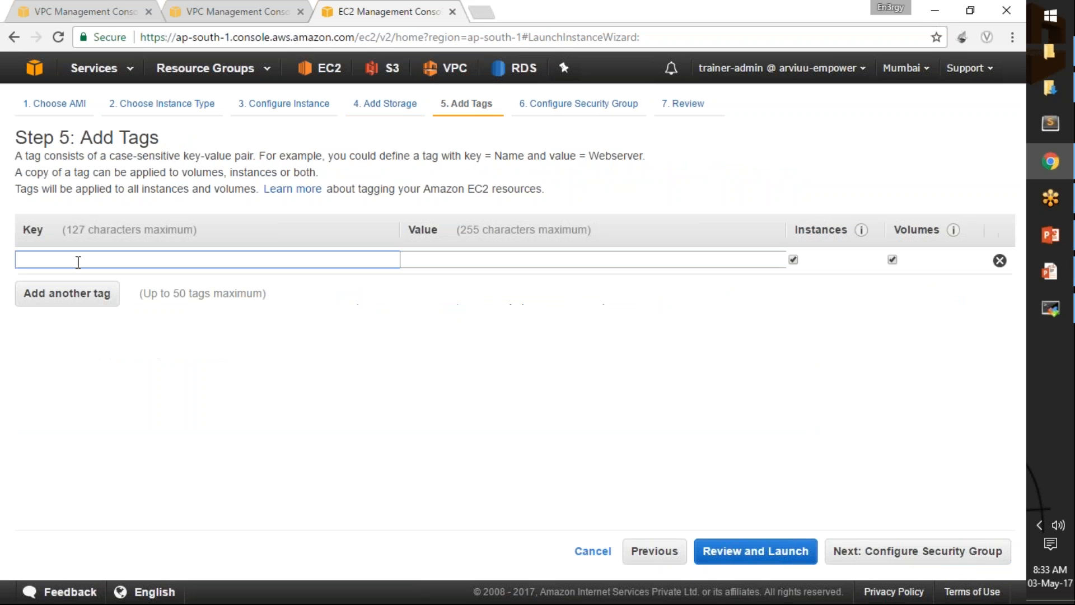
pyautogui.write('Name')
pyautogui.press('Tab')
pyautogui.write('pvt-')
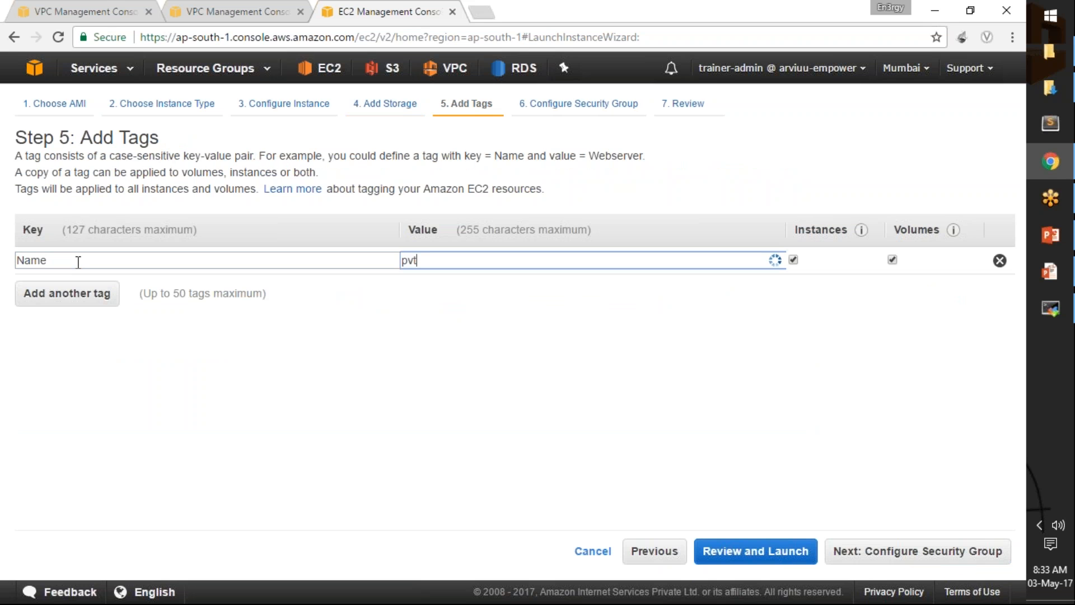
pyautogui.press('BackSpace')
pyautogui.write('Inst')
pyautogui.press('BackSpace')
pyautogui.press('BackSpace')
pyautogui.press('BackSpace')
pyautogui.press('BackSpace')
pyautogui.press('BackSpace')
pyautogui.press('BackSpace')
pyautogui.write('puv')
pyautogui.press('BackSpace')
pyautogui.write('bInst')
# - Assign the existing default security group to the instance and proceed to the launch review
pyautogui.click(912, 555)
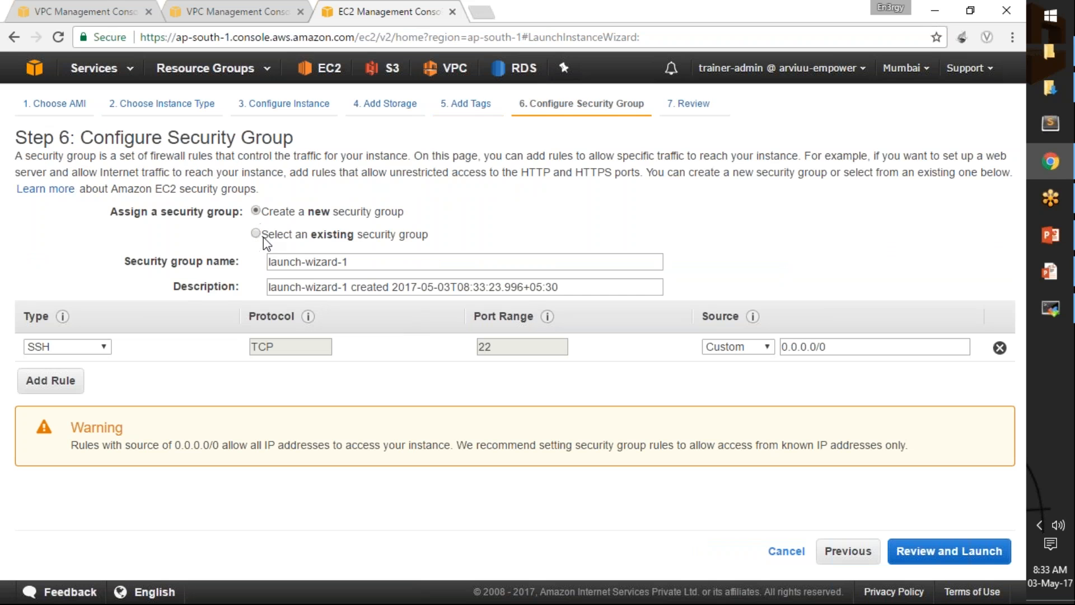
pyautogui.click(256, 234)
pyautogui.click(32, 300)
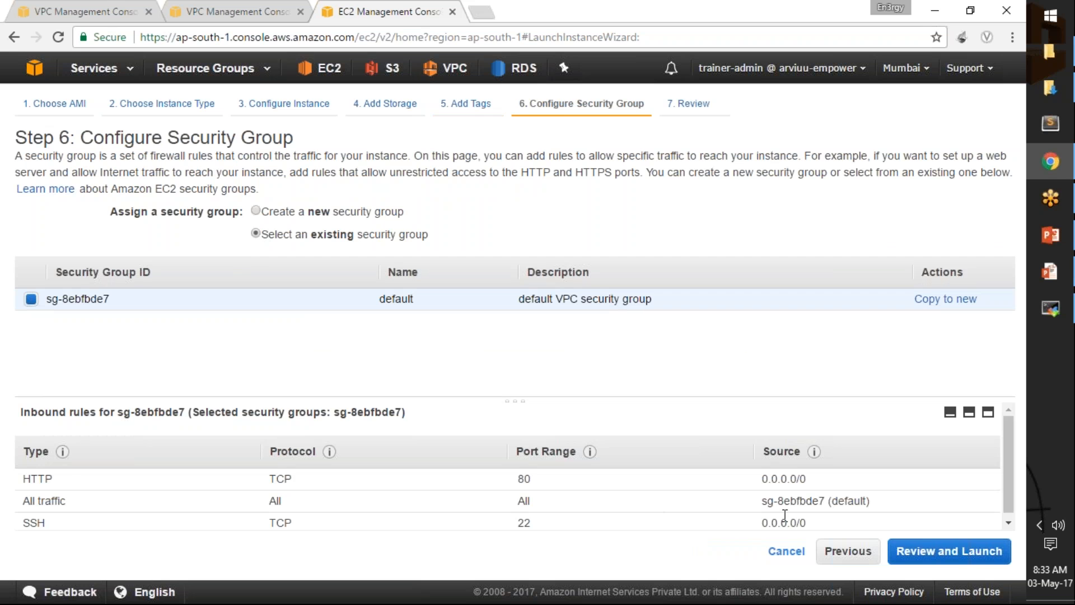
pyautogui.click(913, 552)
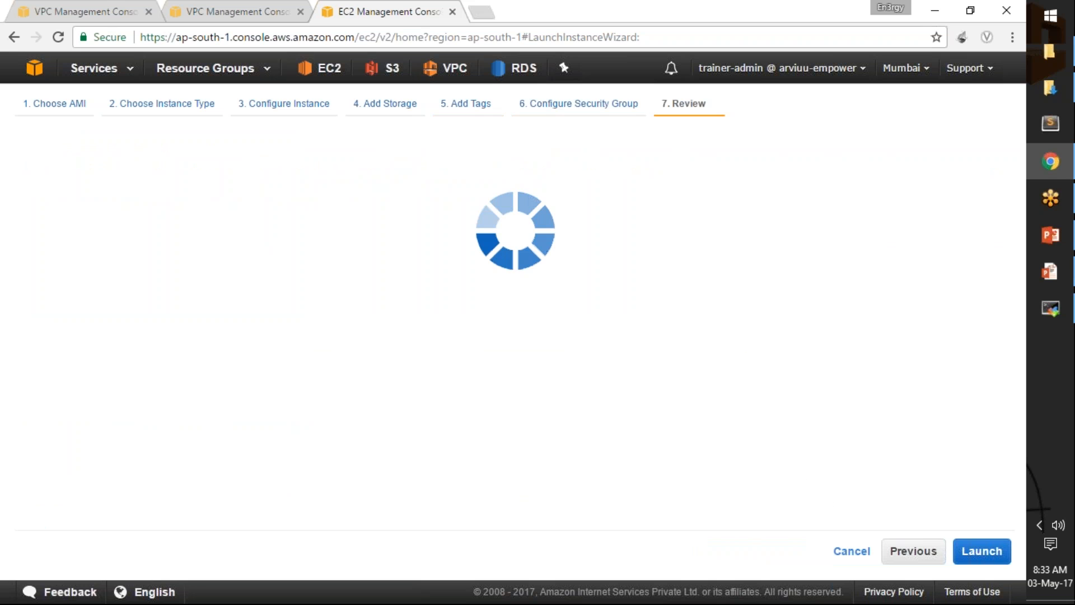
# - Launch the instance with the existing ec2-demo-mumbai key pair, acknowledging access to its private key file
pyautogui.click(979, 551)
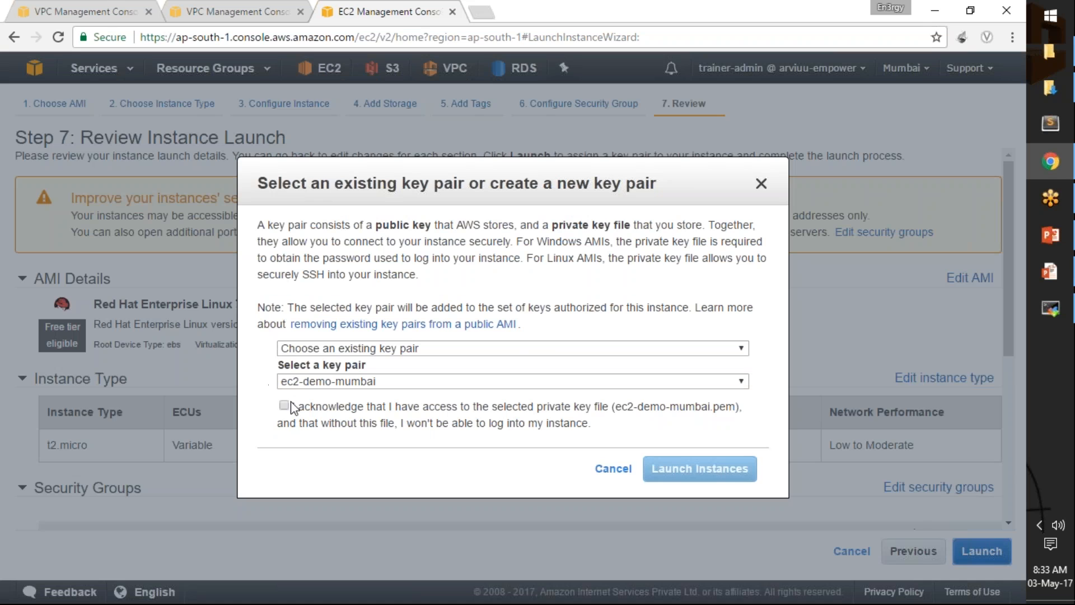
pyautogui.click(285, 406)
pyautogui.click(716, 474)
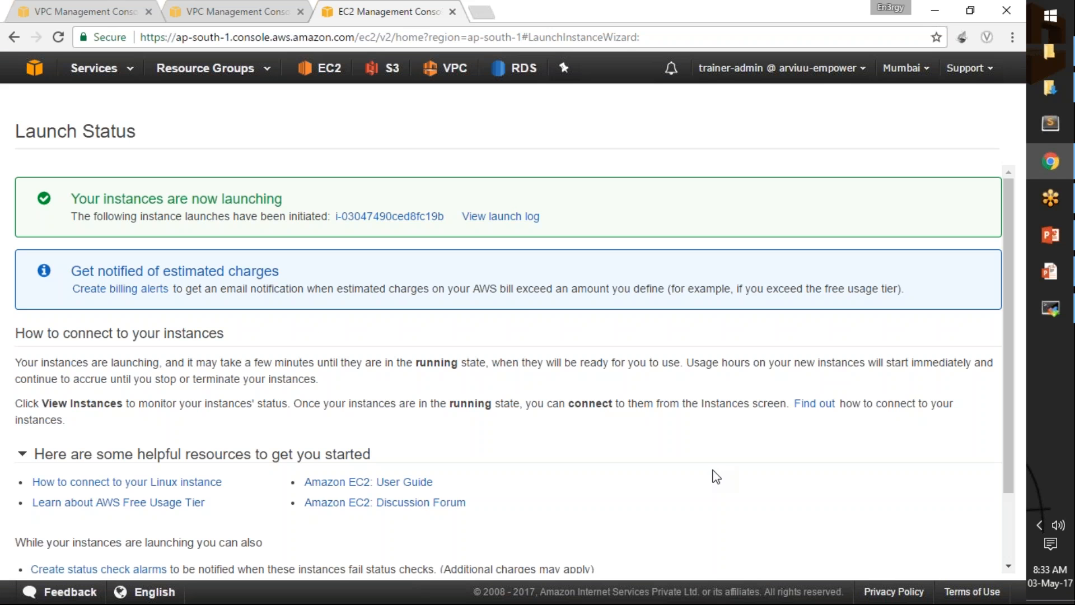
# - Open the newly launched instance from the launch status and clear the search filter to list all instances
pyautogui.click(387, 216)
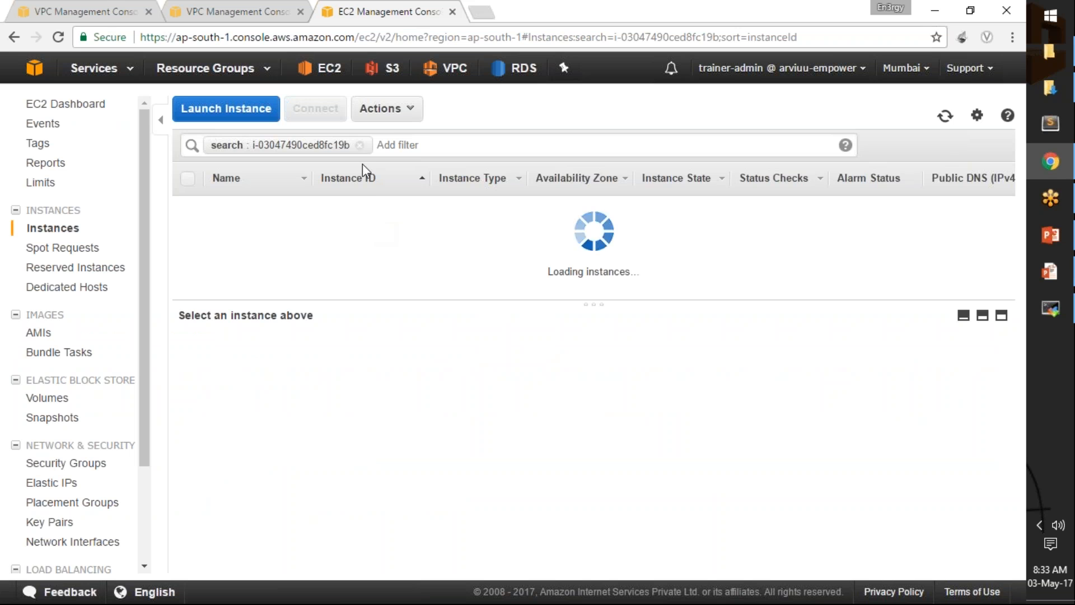
pyautogui.click(359, 145)
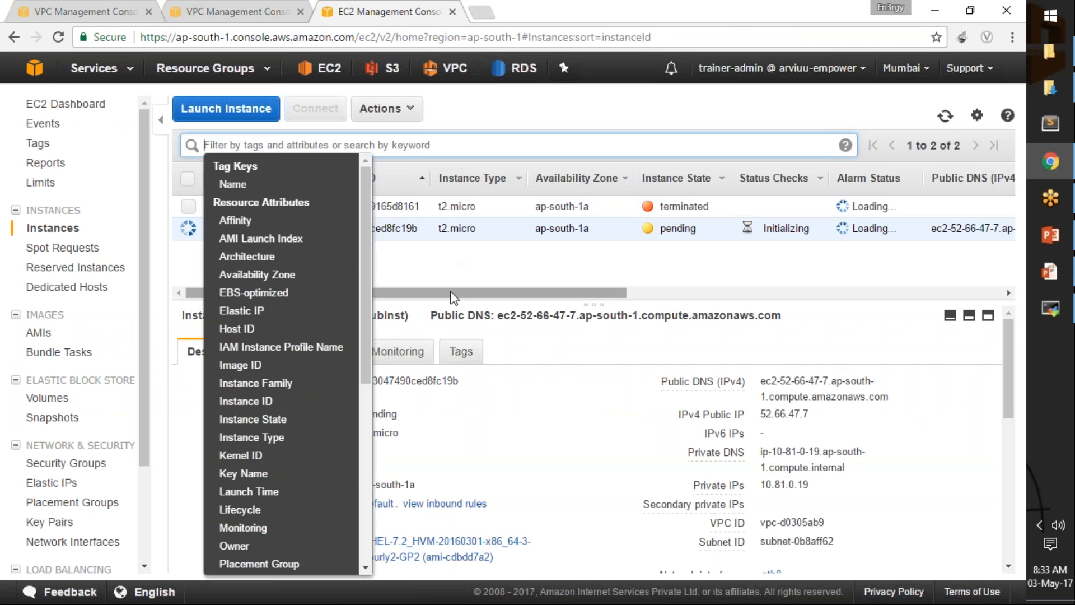
pyautogui.click(451, 299)
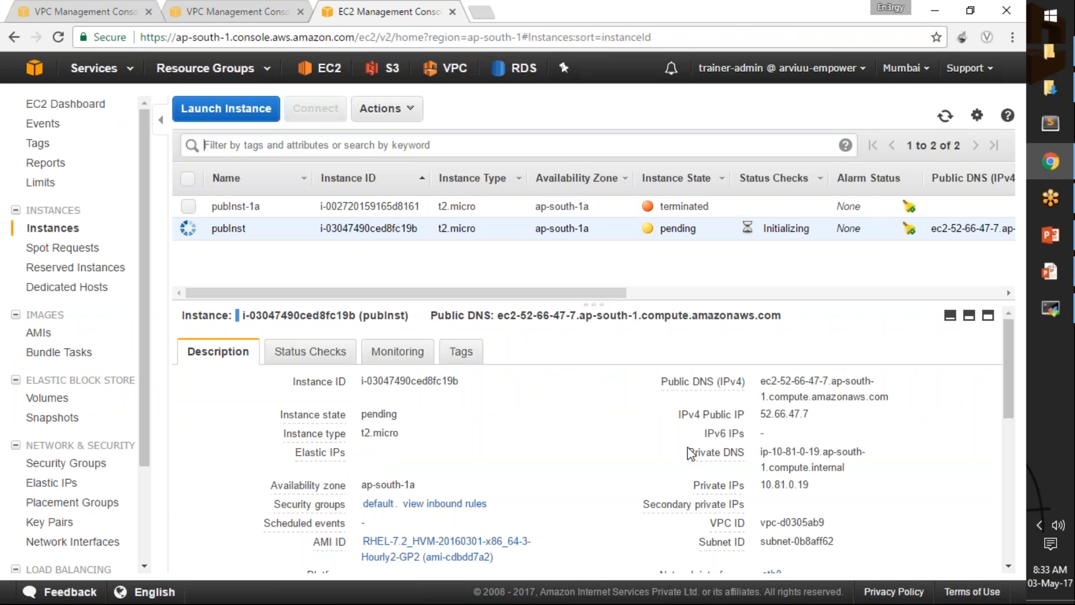
# - Enlarge the details area and examine pubInst's VPC ID and private IP
pyautogui.moveTo(673, 302); pyautogui.dragTo(674, 267)
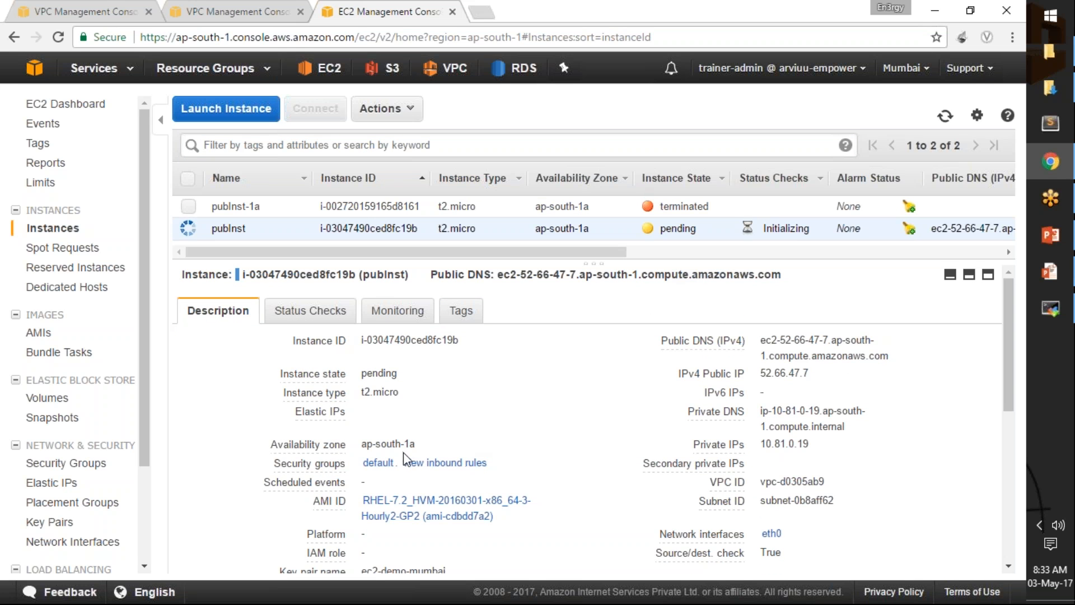
pyautogui.moveTo(694, 463)
pyautogui.moveTo(762, 480); pyautogui.dragTo(827, 483)
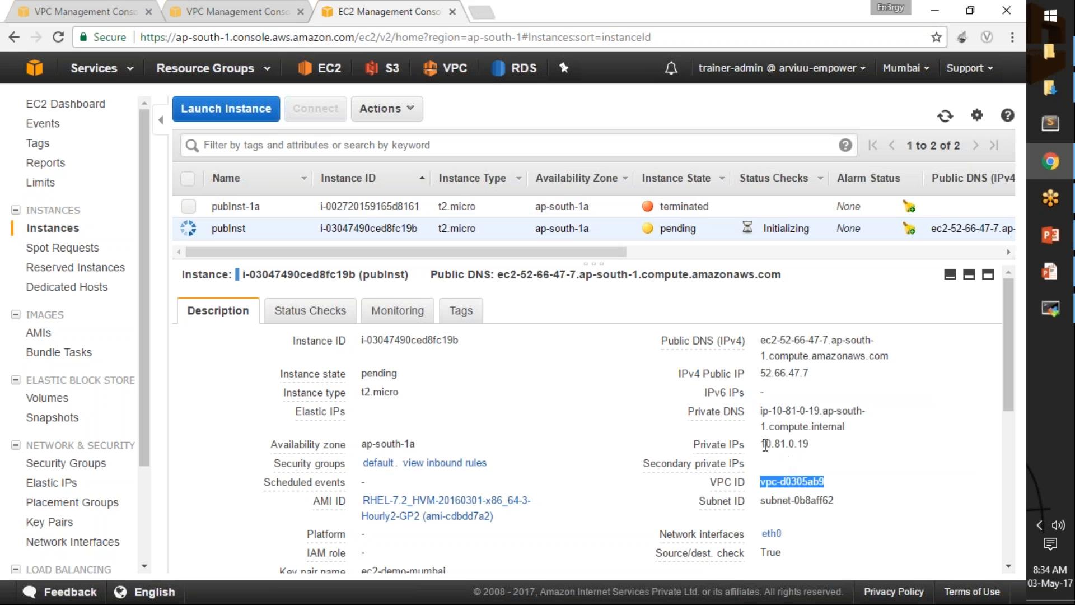
pyautogui.moveTo(770, 445); pyautogui.dragTo(793, 445)
pyautogui.click(774, 442)
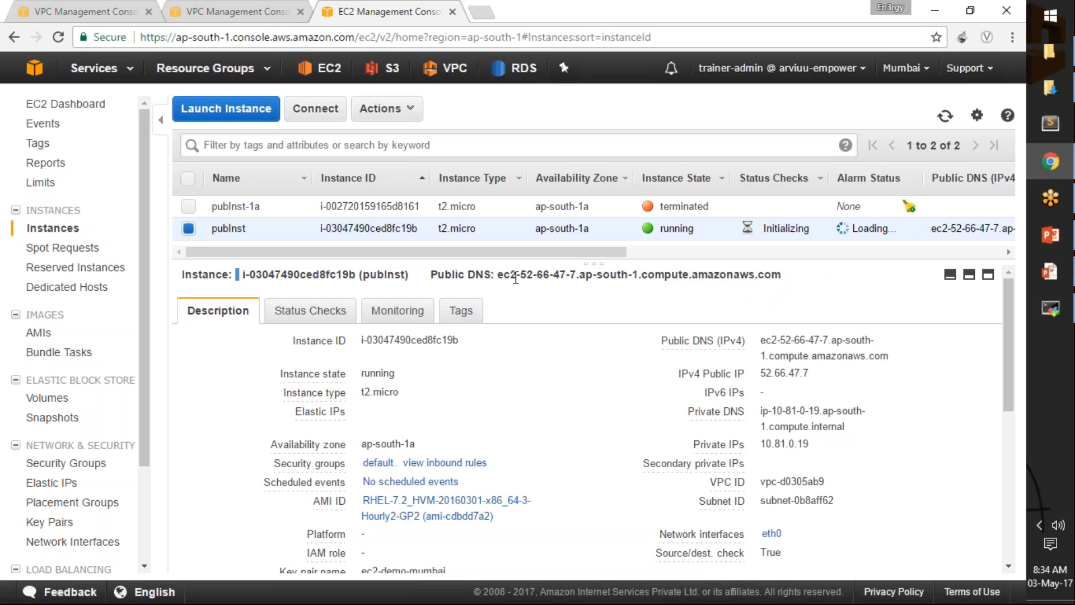
# - Copy pubInst's public DNS address and load it in a new browser tab
pyautogui.moveTo(500, 278); pyautogui.dragTo(805, 268)
pyautogui.hotkey('ctrl', 'c')
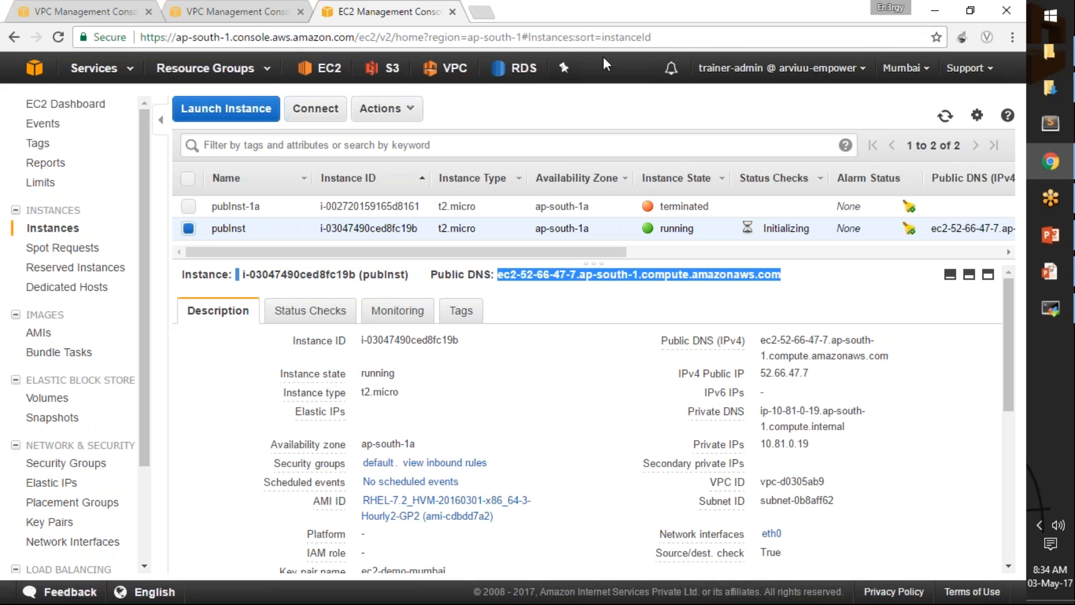
pyautogui.click(480, 14)
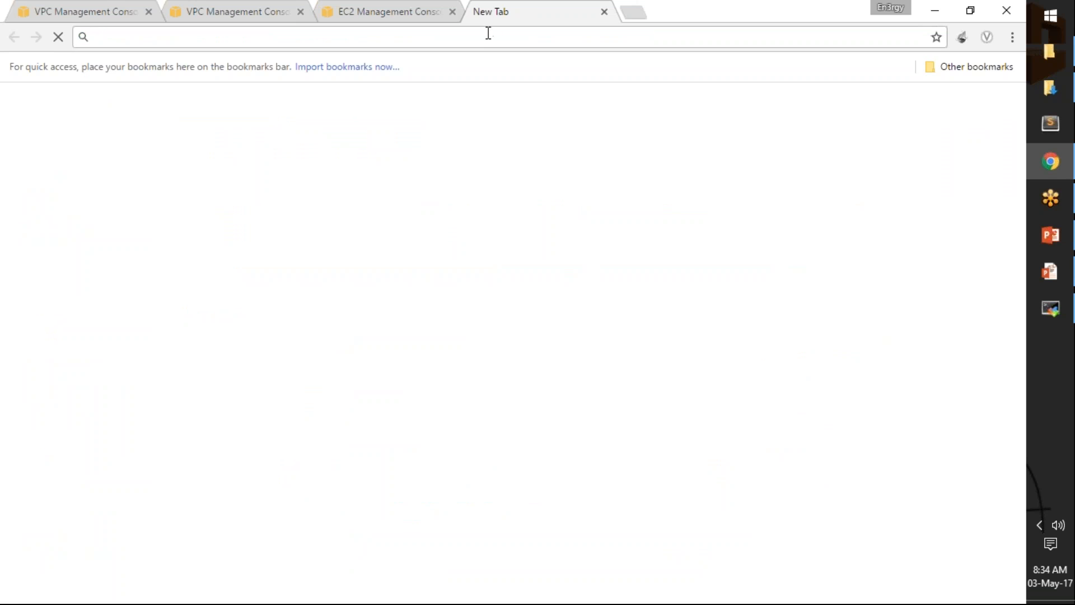
pyautogui.hotkey('ctrl', 'v')
pyautogui.press('Return')
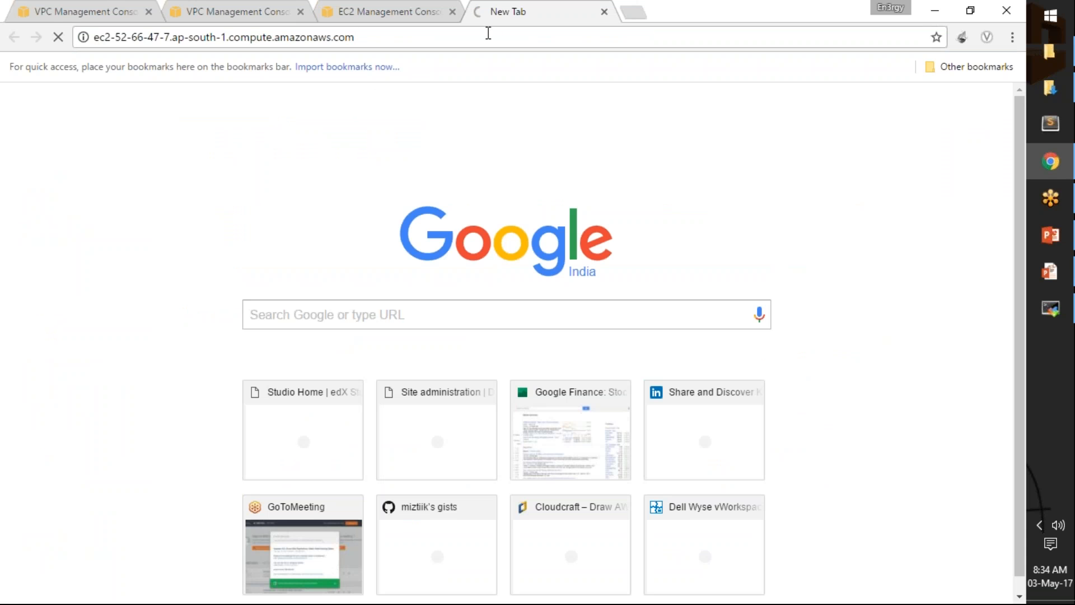
# - Return to the EC2 console and look through pubInst's description details
pyautogui.click(364, 7)
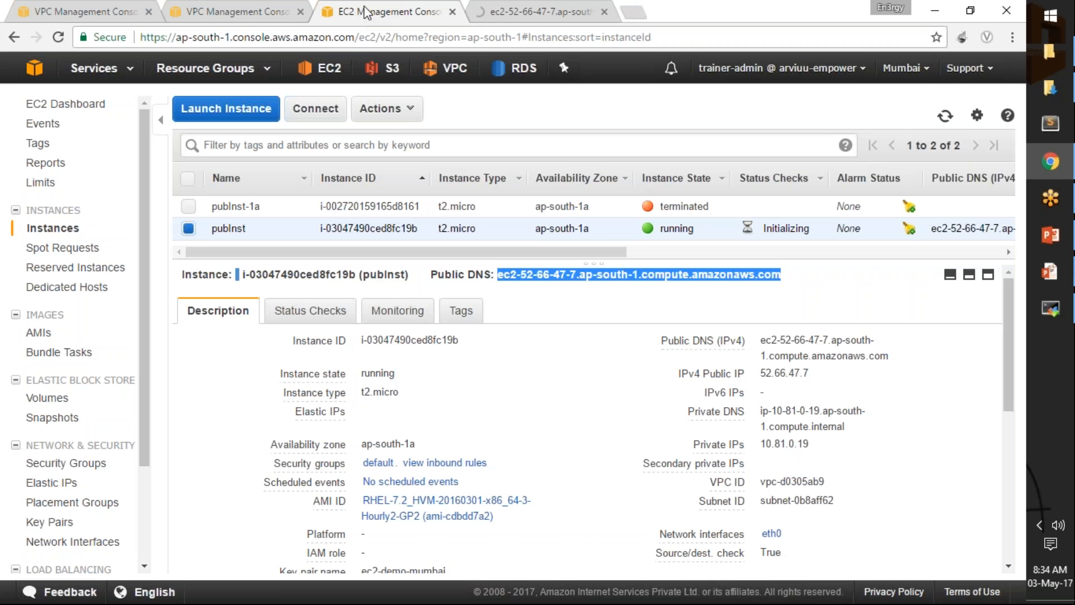
pyautogui.click(627, 290)
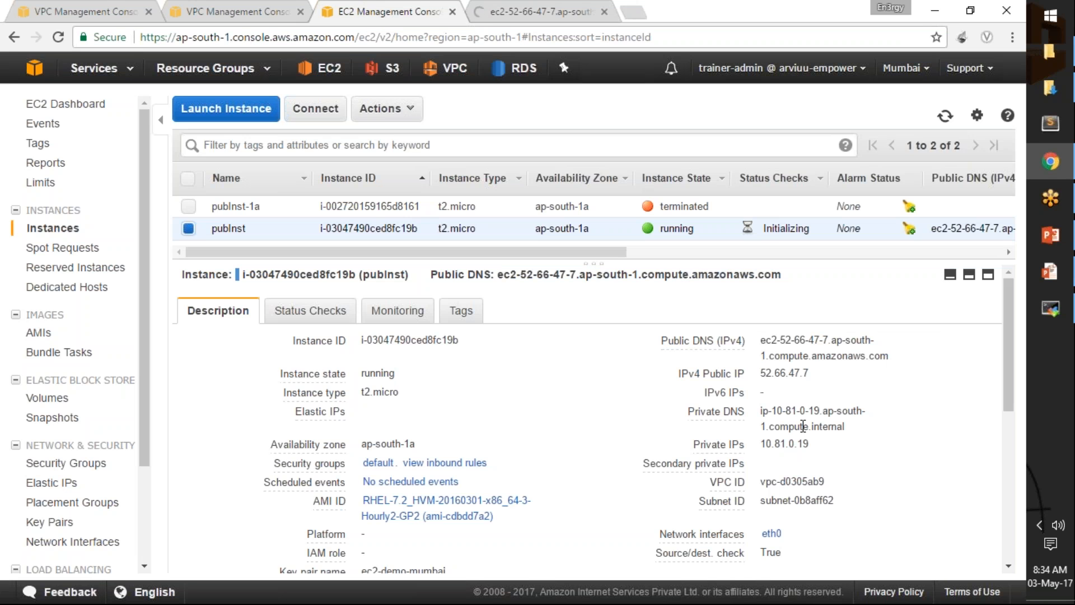
pyautogui.scroll(-3, 834, 463)
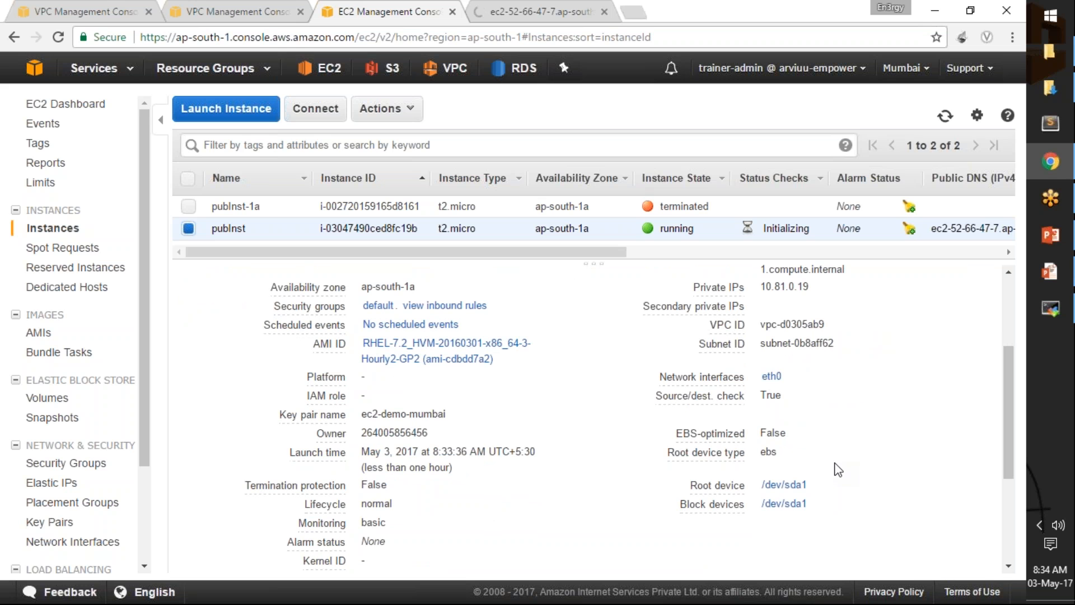
# - Reload the instance's web page and check the text it serves
pyautogui.click(536, 10)
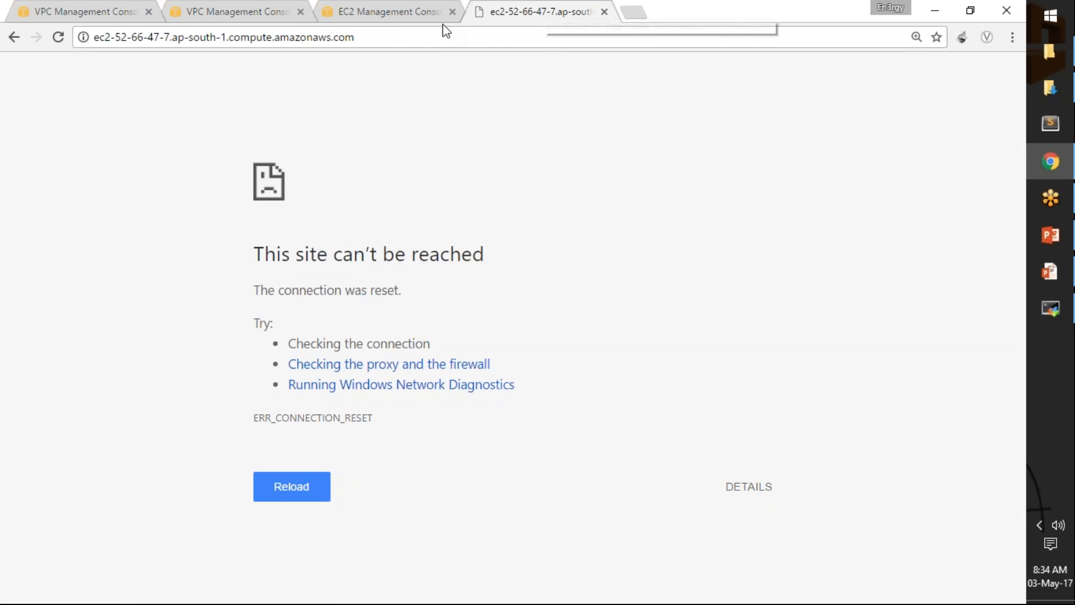
pyautogui.click(59, 37)
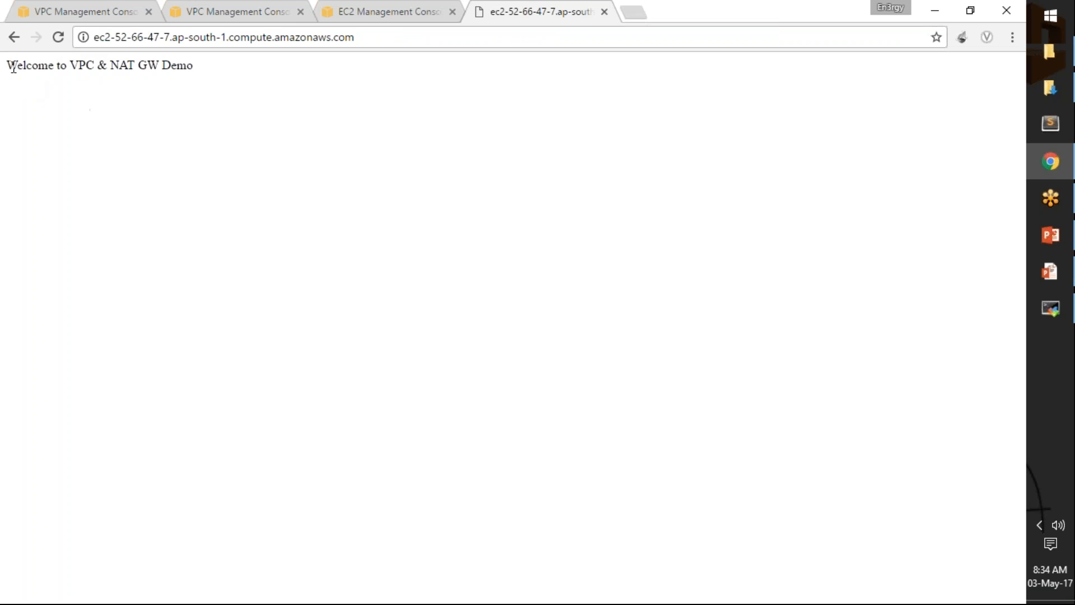
pyautogui.moveTo(15, 66); pyautogui.dragTo(211, 70)
pyautogui.click(86, 99)
pyautogui.moveTo(8, 67); pyautogui.dragTo(199, 77)
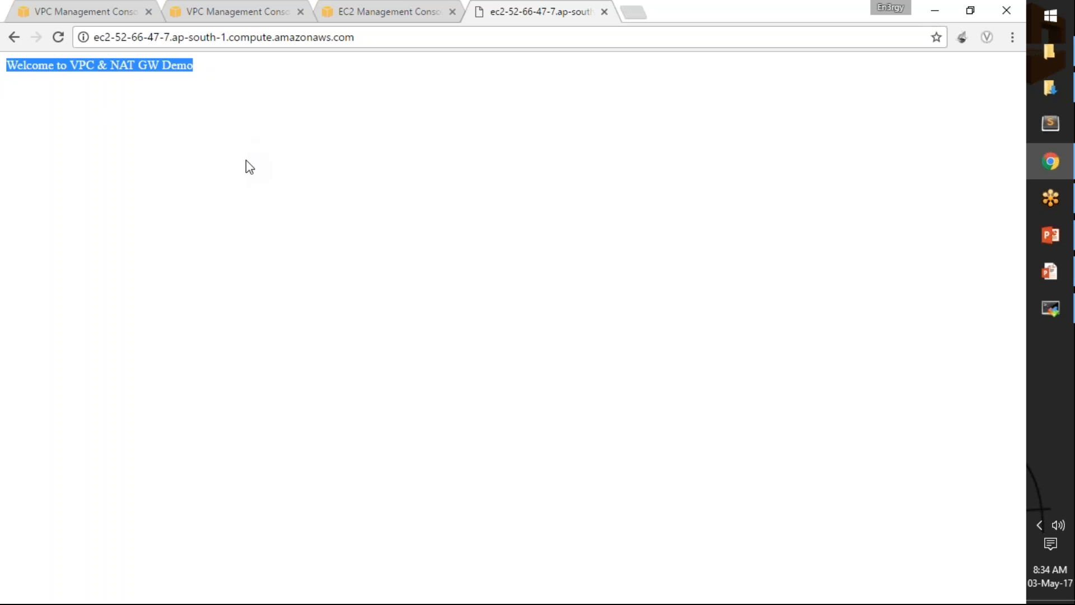
# - Review the default security group's inbound rules, then pubInst's availability zone in the instance list and details
pyautogui.click(79, 12)
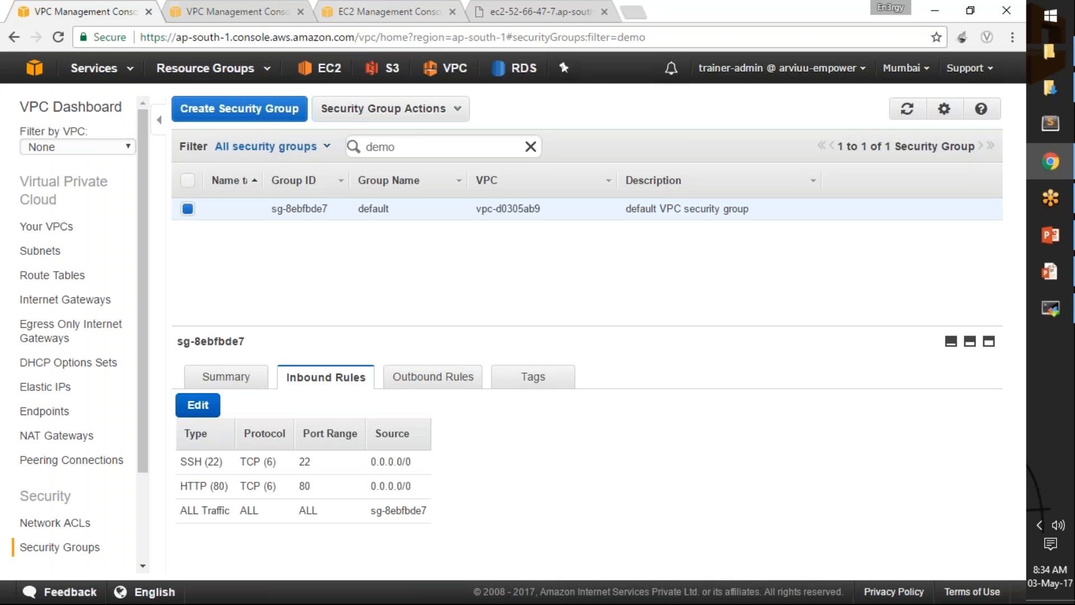
pyautogui.click(188, 209)
pyautogui.click(385, 14)
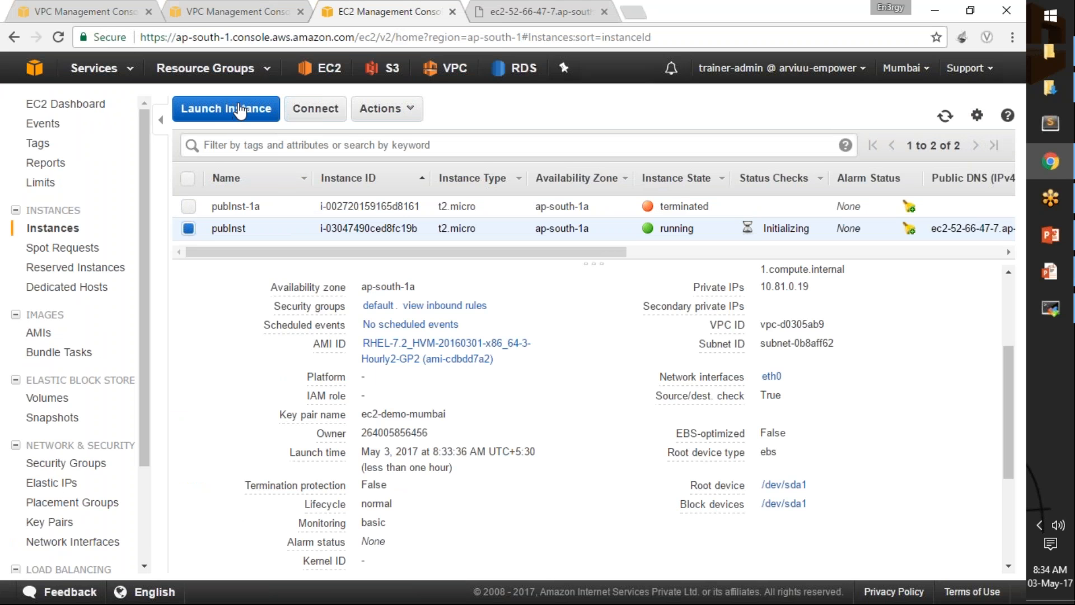
pyautogui.moveTo(591, 234); pyautogui.dragTo(538, 234)
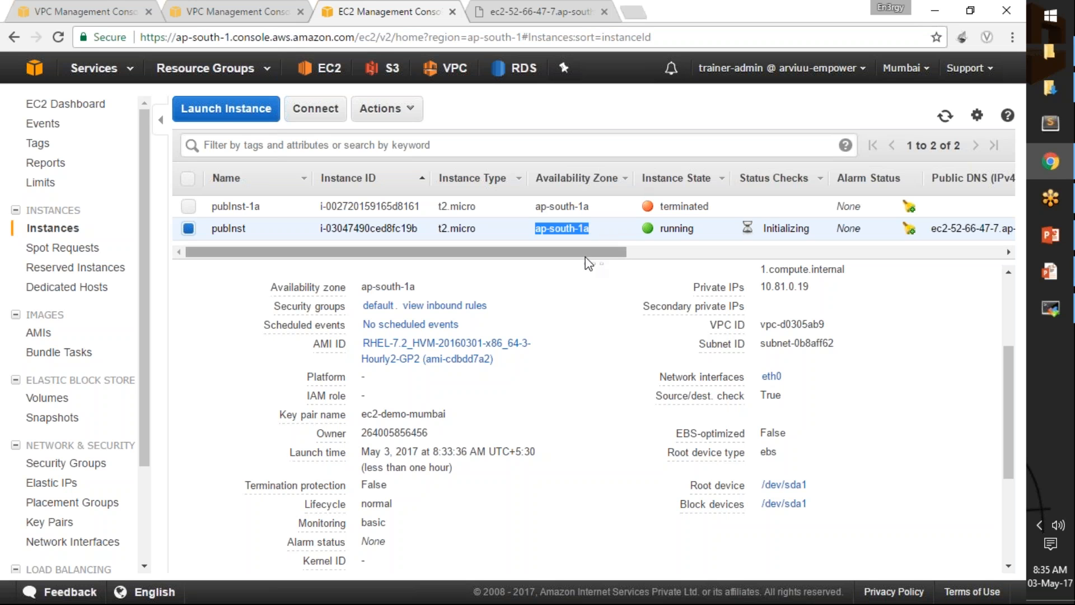
pyautogui.moveTo(593, 264); pyautogui.dragTo(585, 290)
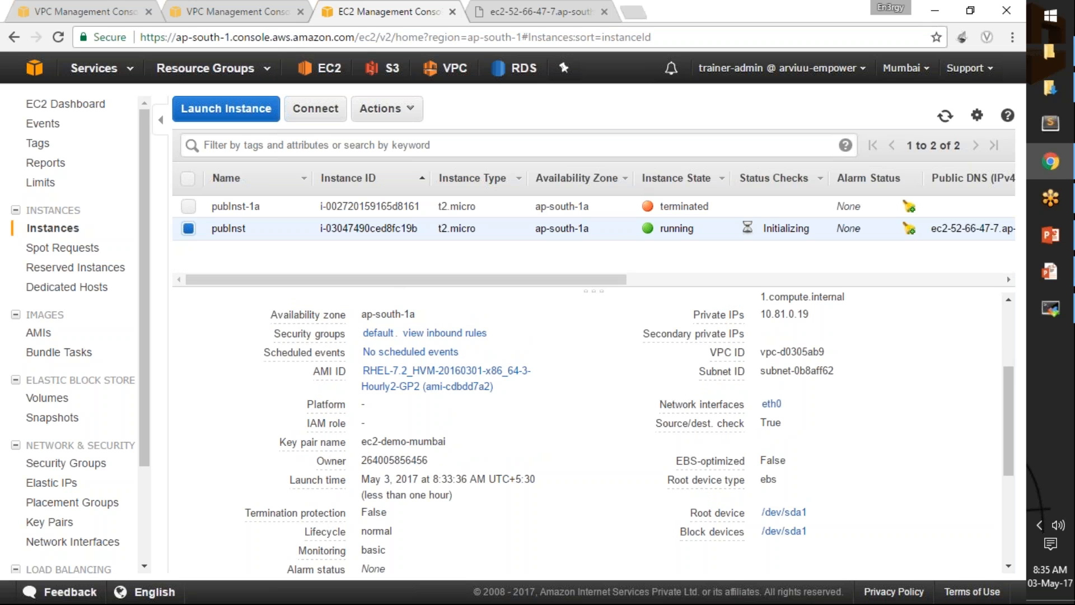
pyautogui.moveTo(386, 314); pyautogui.dragTo(385, 289)
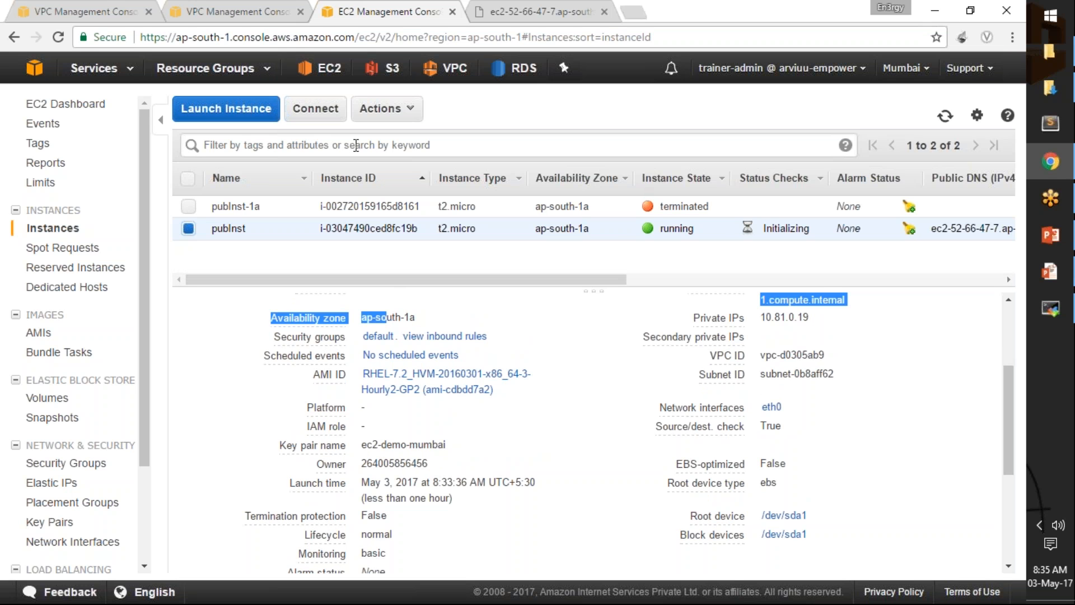
# - Rename the running instance pubInst to pubInst-demo
pyautogui.click(285, 229)
pyautogui.press('Right')
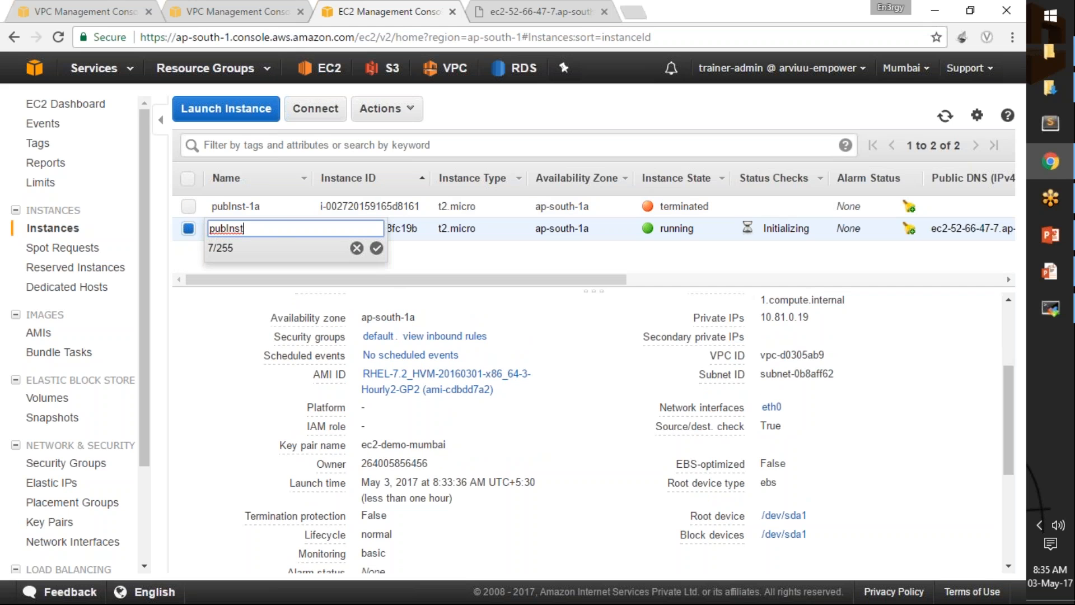
pyautogui.write('-demo')
pyautogui.click(377, 248)
pyautogui.click(347, 145)
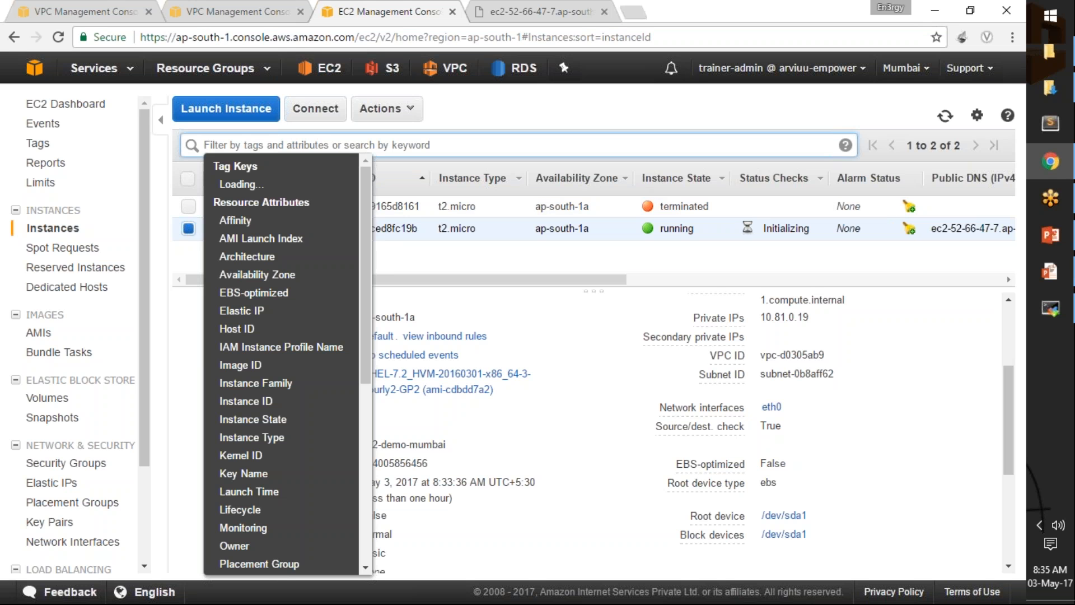
pyautogui.click(252, 187)
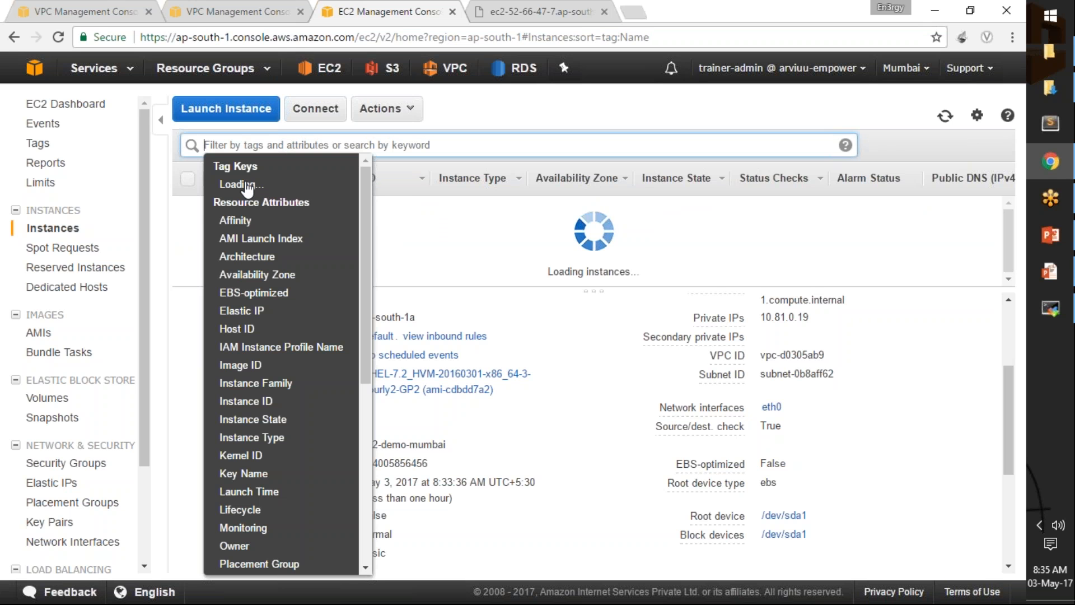
pyautogui.click(277, 143)
pyautogui.write('demo')
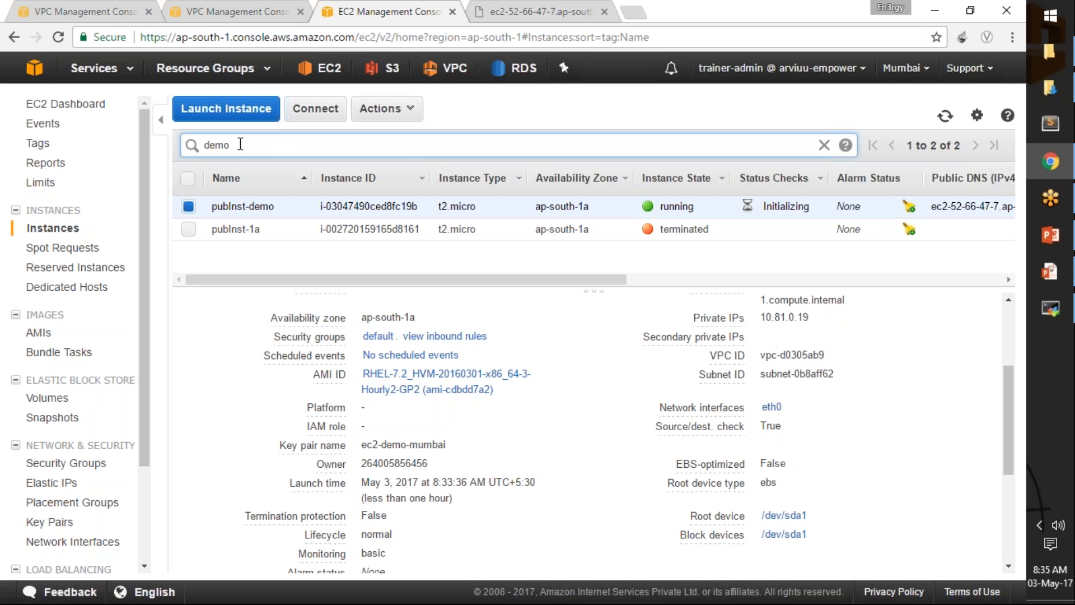
pyautogui.hotkey('ctrl', 'a')
pyautogui.press('BackSpace')
# - Filter the instance list by Instance State set to Running
pyautogui.write('s')
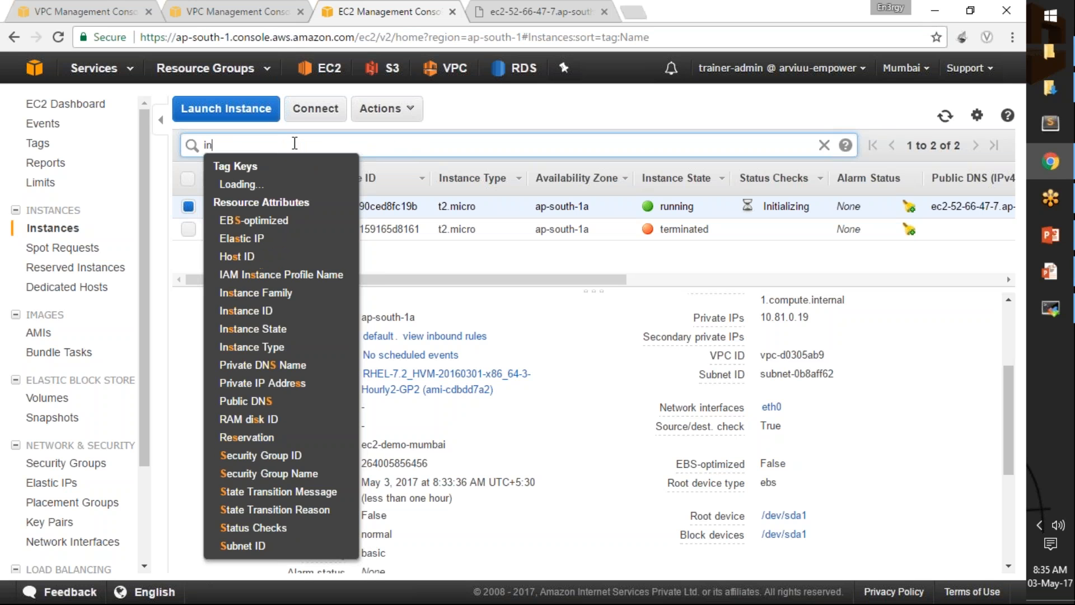
pyautogui.write('nstance State :')
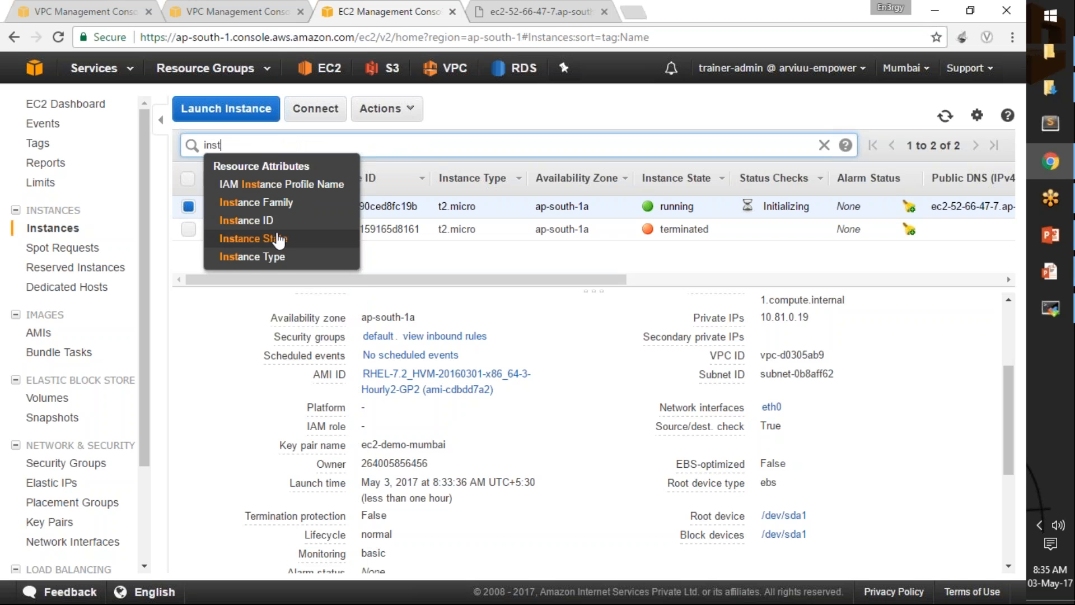
pyautogui.click(274, 238)
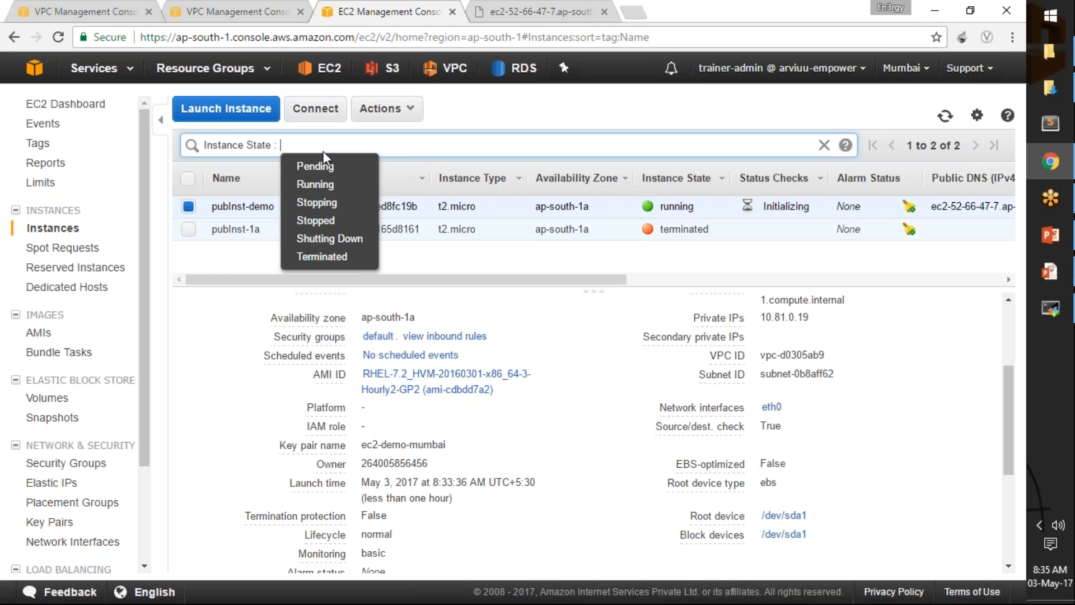
pyautogui.click(315, 185)
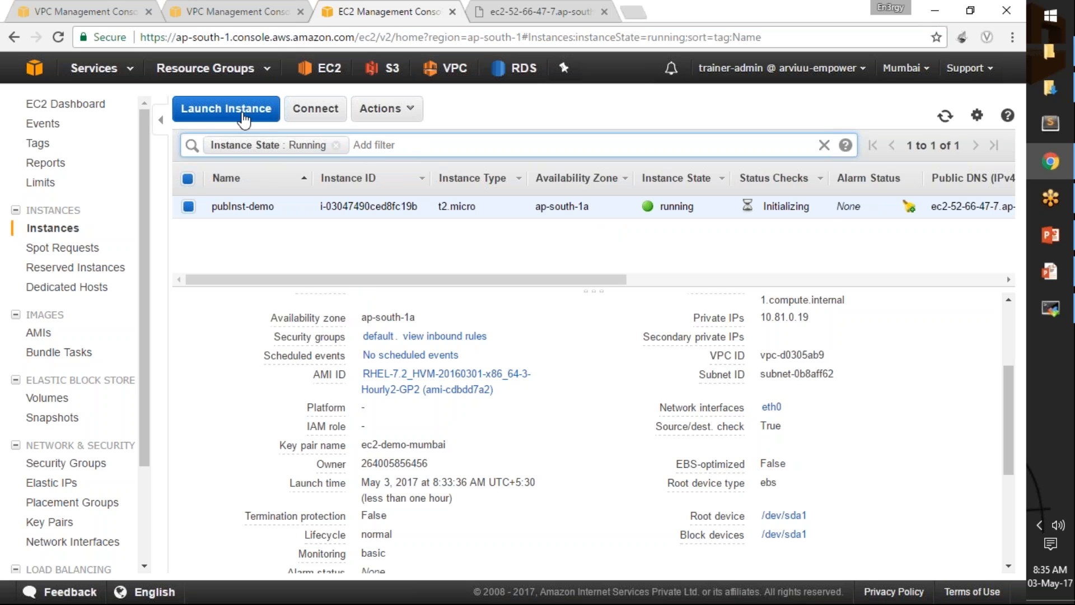
# - Start launching another instance from Red Hat Enterprise Linux 7.2 with the t2.micro type and proceed to its details
pyautogui.click(226, 109)
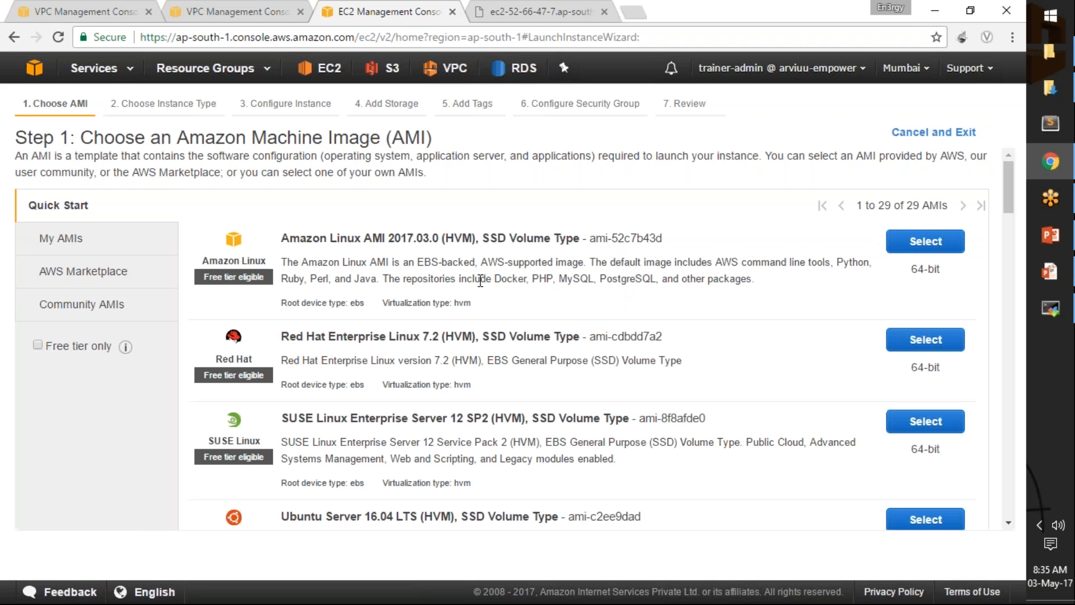
pyautogui.click(921, 344)
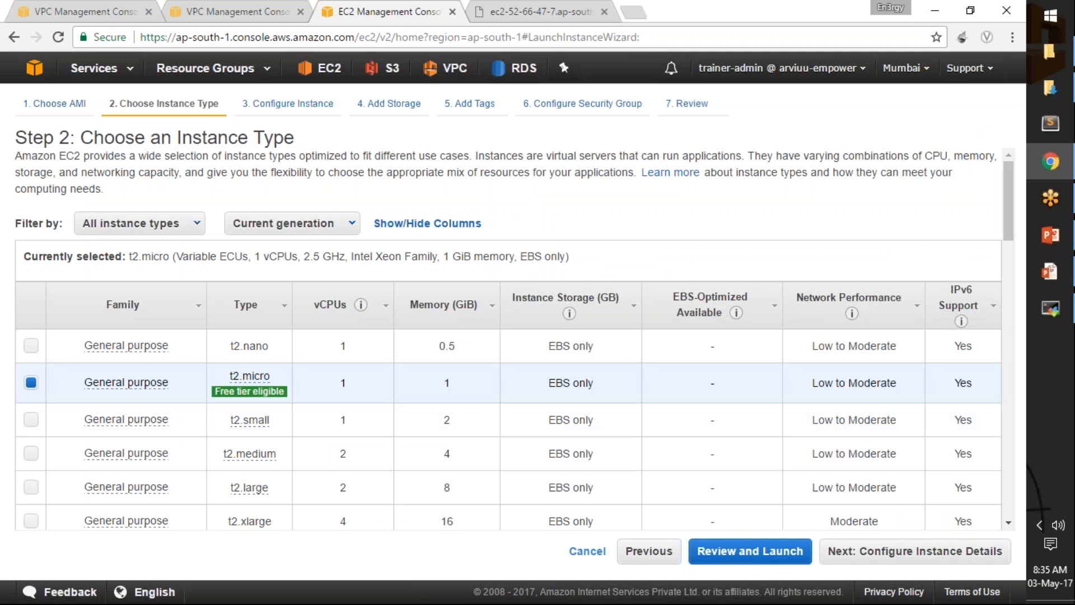
pyautogui.click(914, 551)
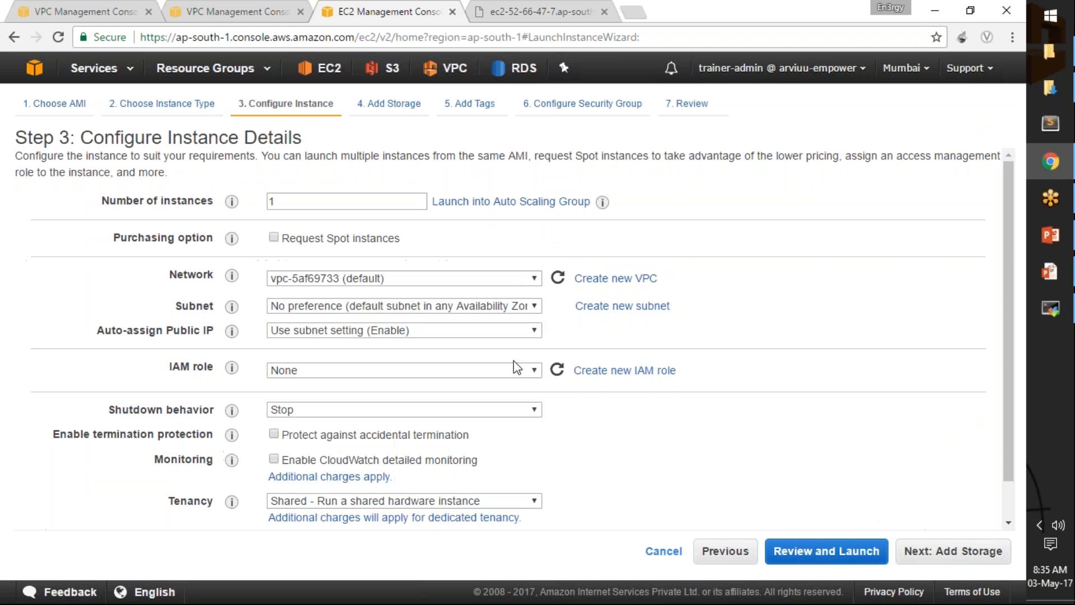
# - Place the instance in demo-vpc's pvtSubnet, with public IP auto-assignment following the subnet setting (Disable)
pyautogui.click(504, 280)
pyautogui.click(493, 294)
pyautogui.click(493, 305)
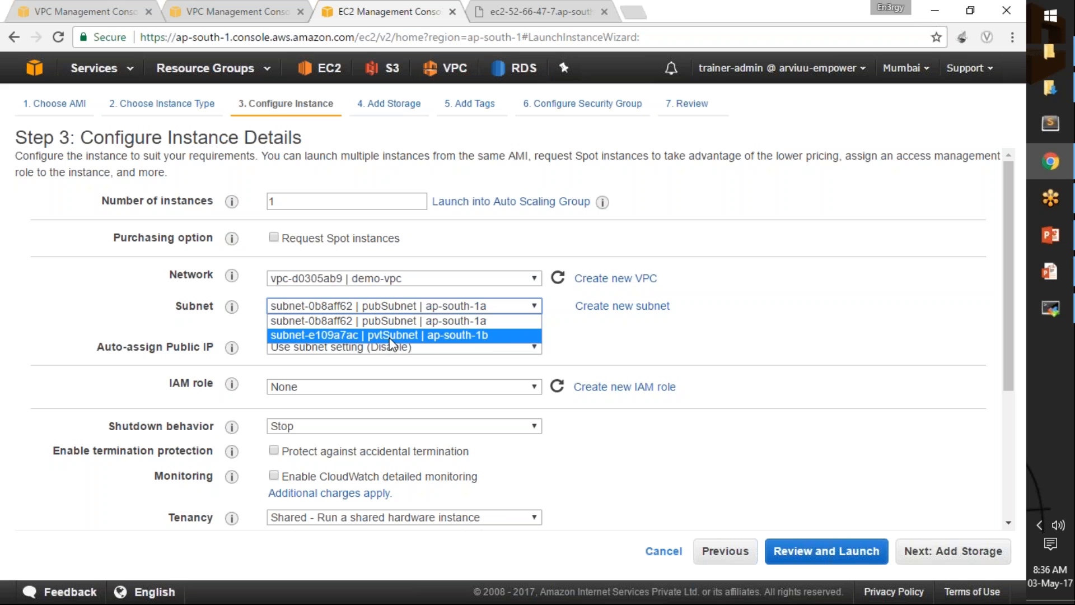
pyautogui.click(475, 335)
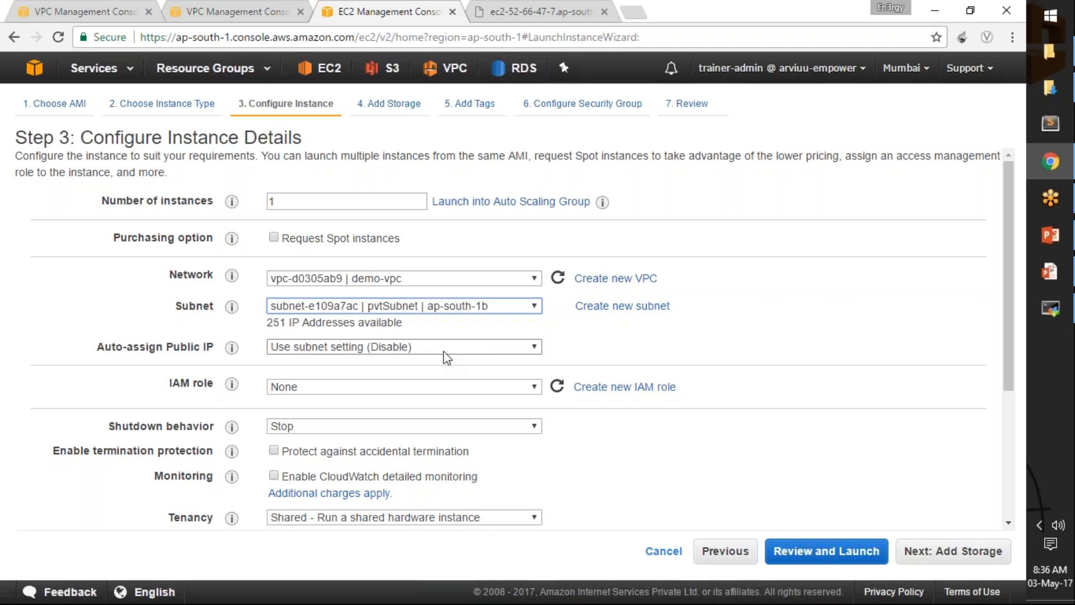
pyautogui.click(405, 352)
pyautogui.click(404, 360)
# - Assign the ec2-s3-full-access IAM role and proceed to the tags, keeping the default storage
pyautogui.click(434, 391)
pyautogui.click(439, 418)
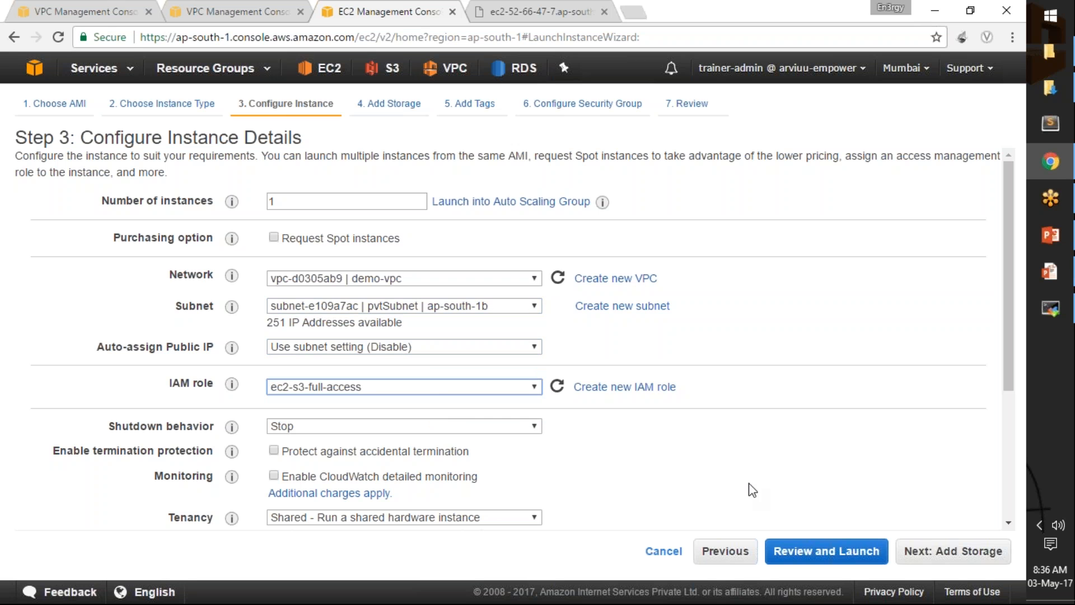
pyautogui.scroll(-4, 672, 481)
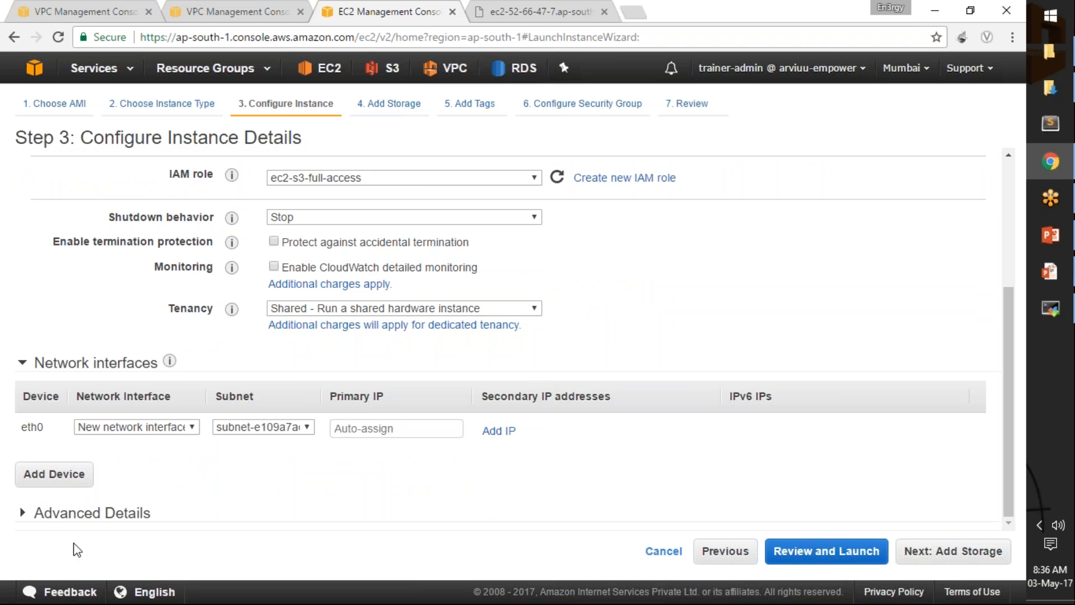
pyautogui.click(961, 554)
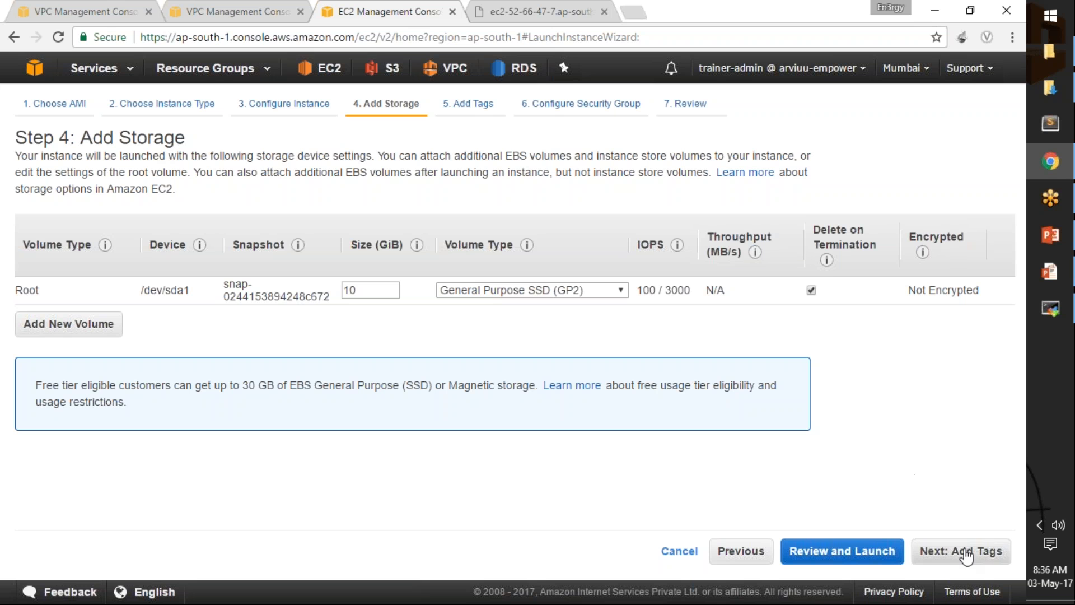
pyautogui.click(955, 549)
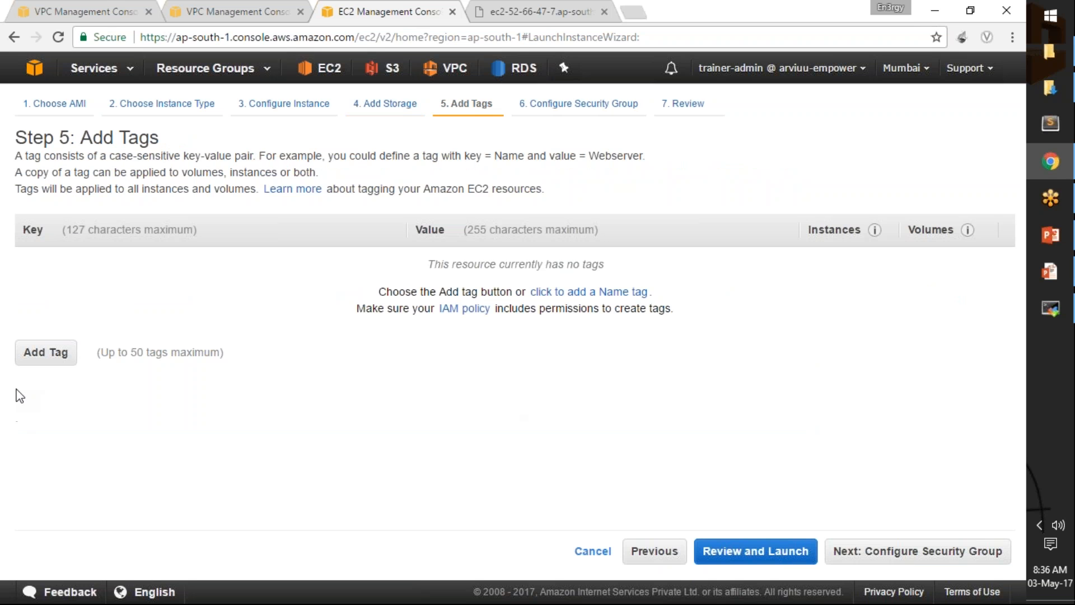
# - Add a Name tag with the value pvtInst-demo to the instance
pyautogui.click(45, 352)
pyautogui.write('Name')
pyautogui.press('Tab')
pyautogui.write('pvt')
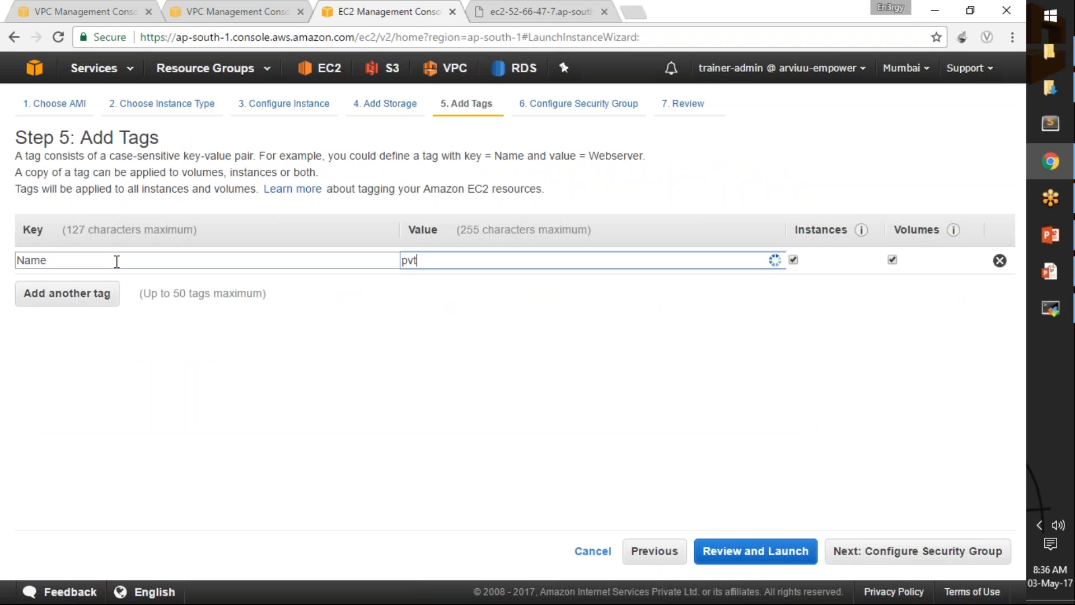
pyautogui.write('Inst-demo')
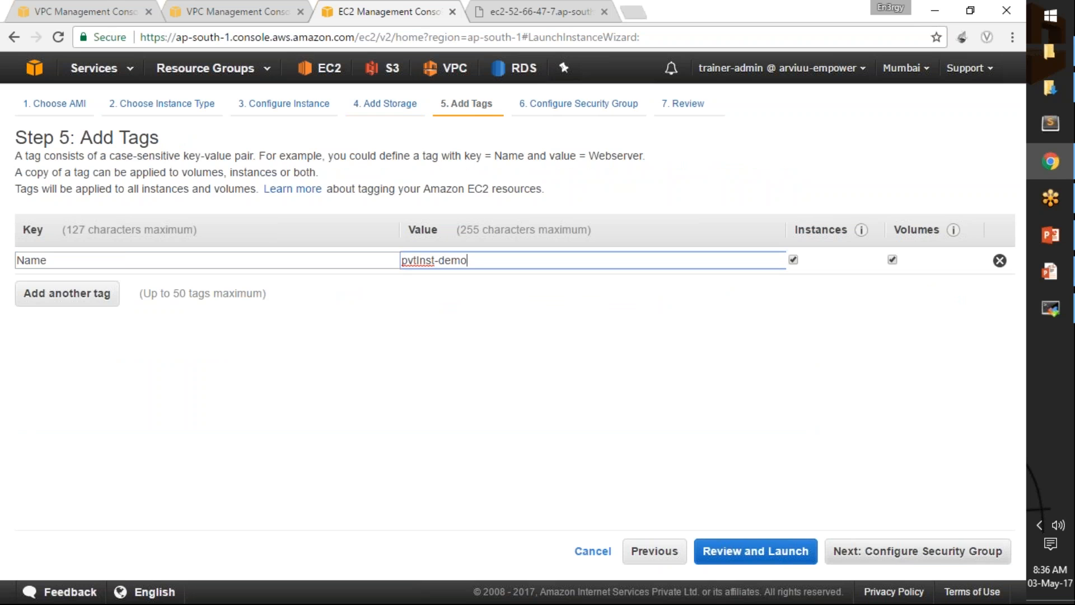
# - Assign the existing default security group to the instance and check the source addresses of its HTTP and SSH inbound rules
pyautogui.click(889, 551)
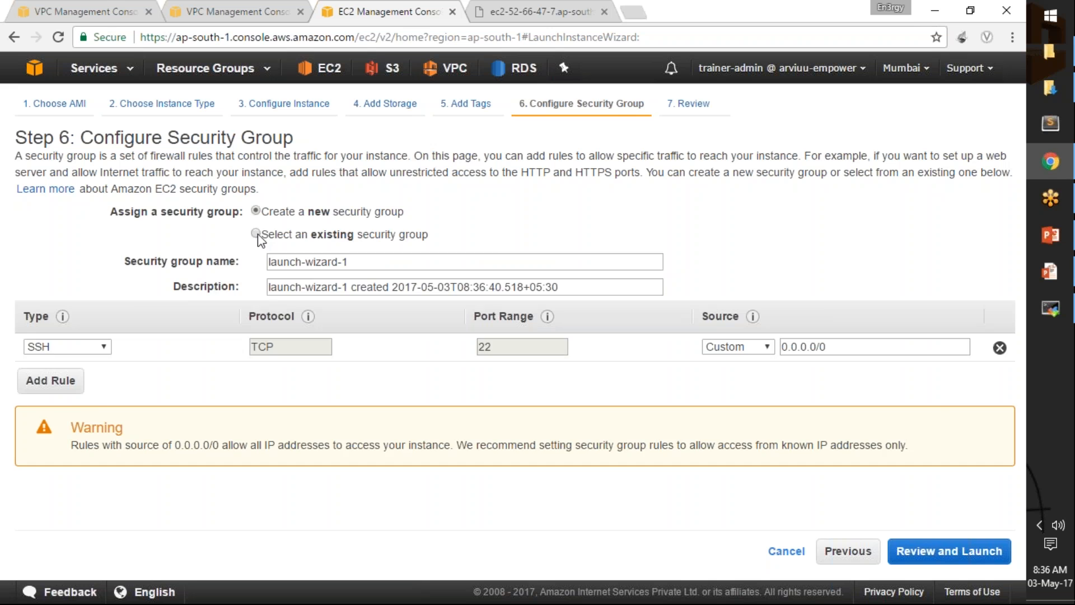
pyautogui.click(257, 234)
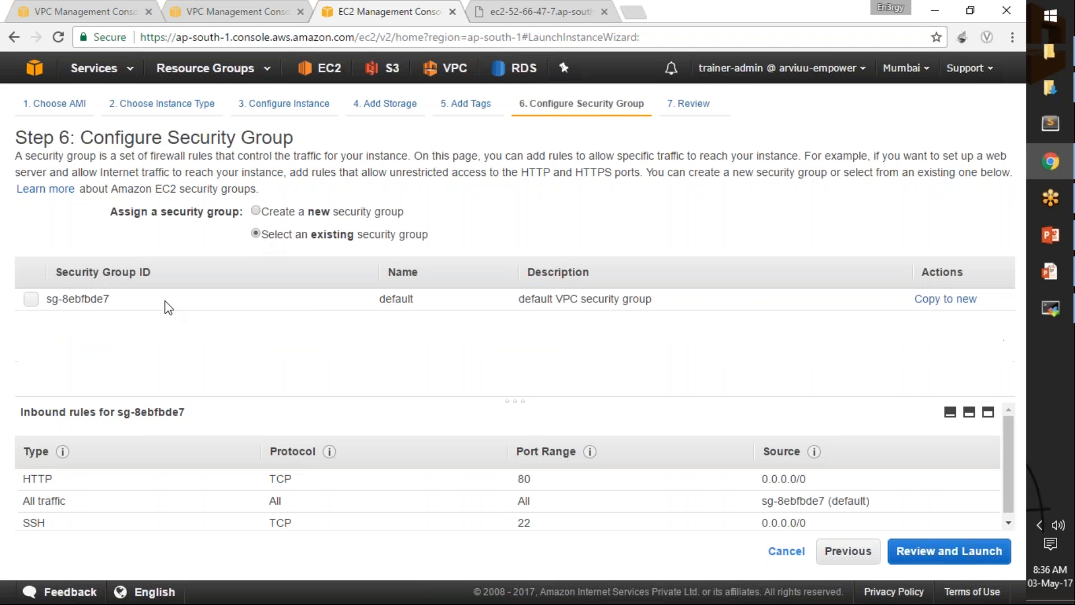
pyautogui.click(31, 303)
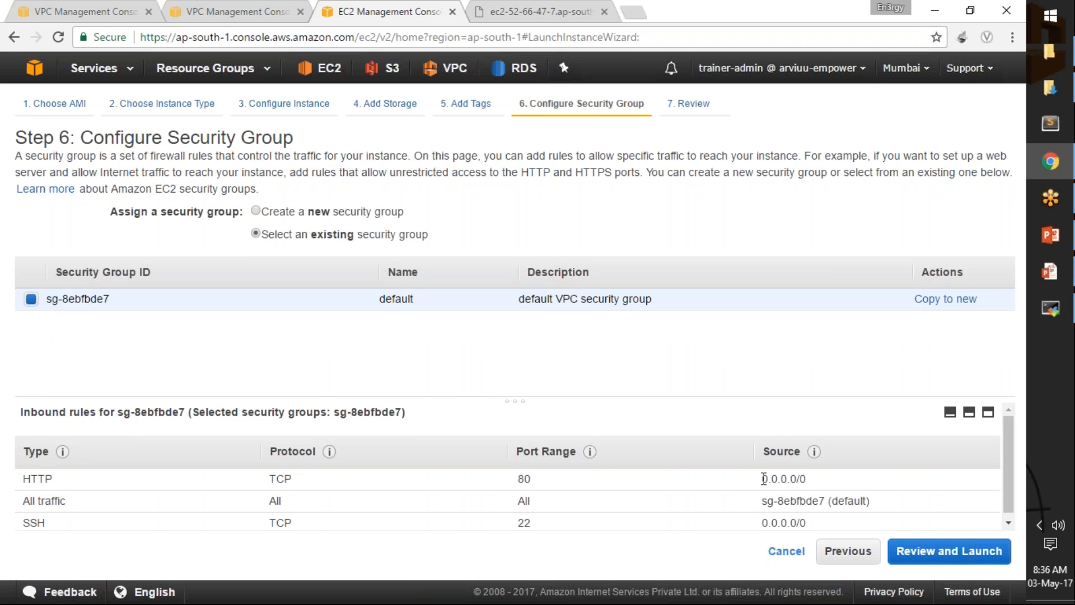
pyautogui.moveTo(764, 479); pyautogui.dragTo(812, 482)
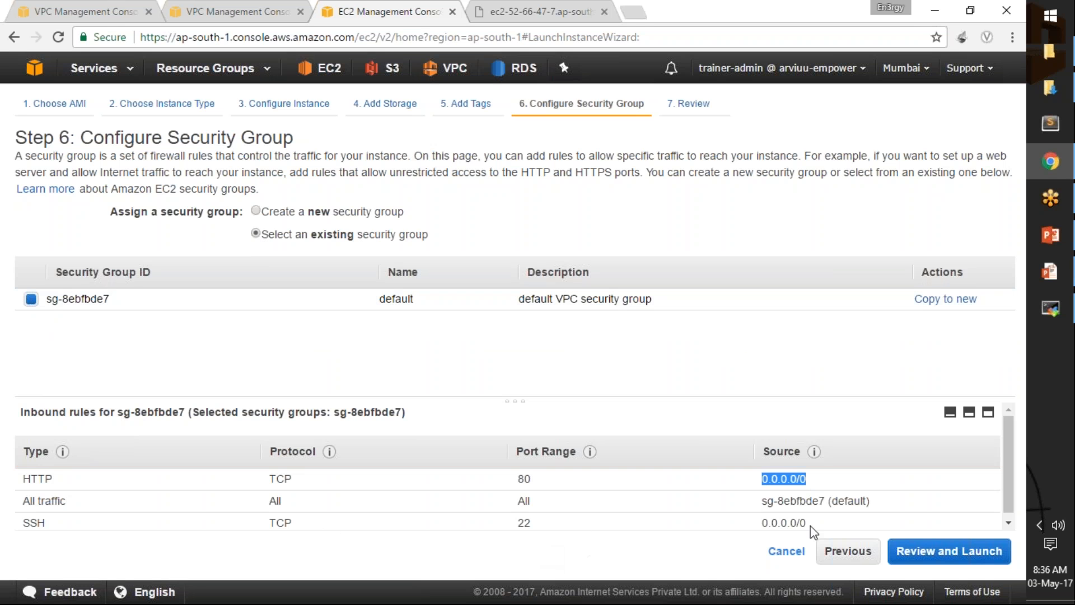
pyautogui.moveTo(764, 523); pyautogui.dragTo(832, 527)
pyautogui.click(739, 525)
# - Review and launch the instance with the existing ec2-demo-mumbai key pair, acknowledging access to its private key file
pyautogui.click(949, 560)
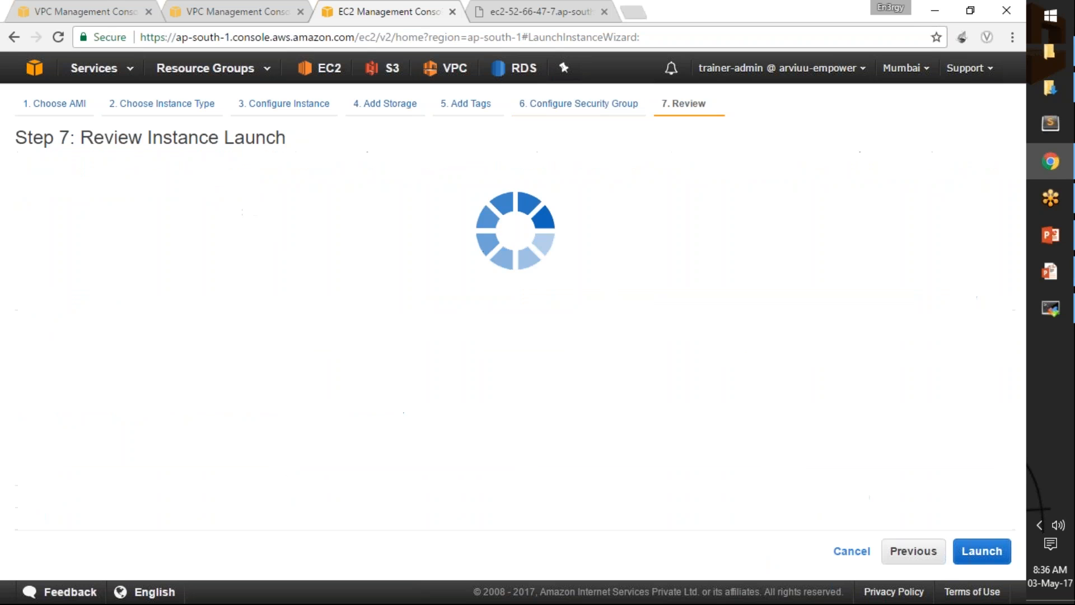
pyautogui.click(981, 553)
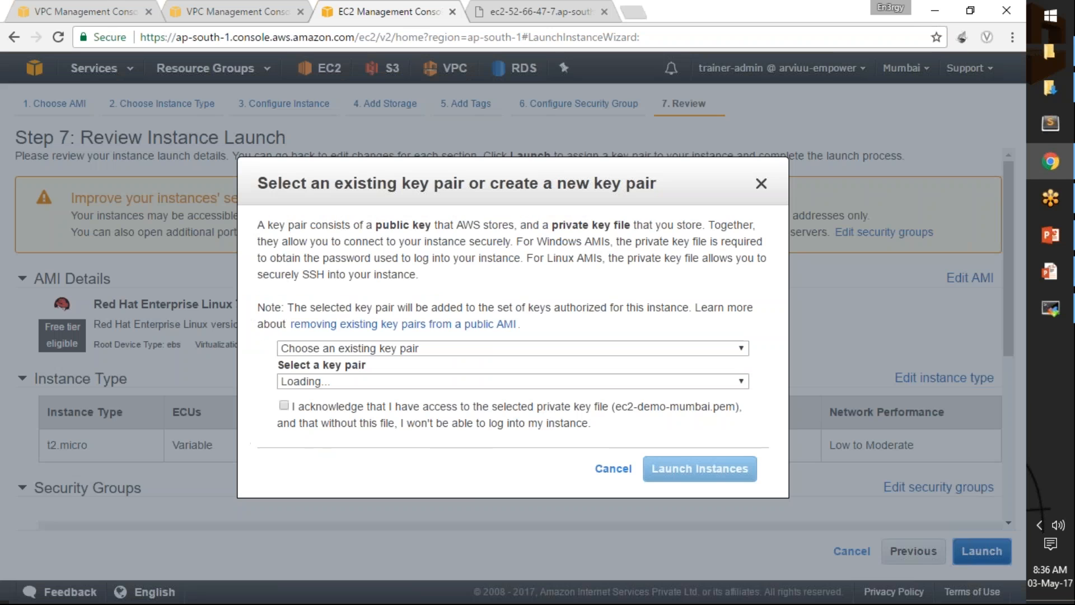
pyautogui.click(284, 405)
pyautogui.click(737, 470)
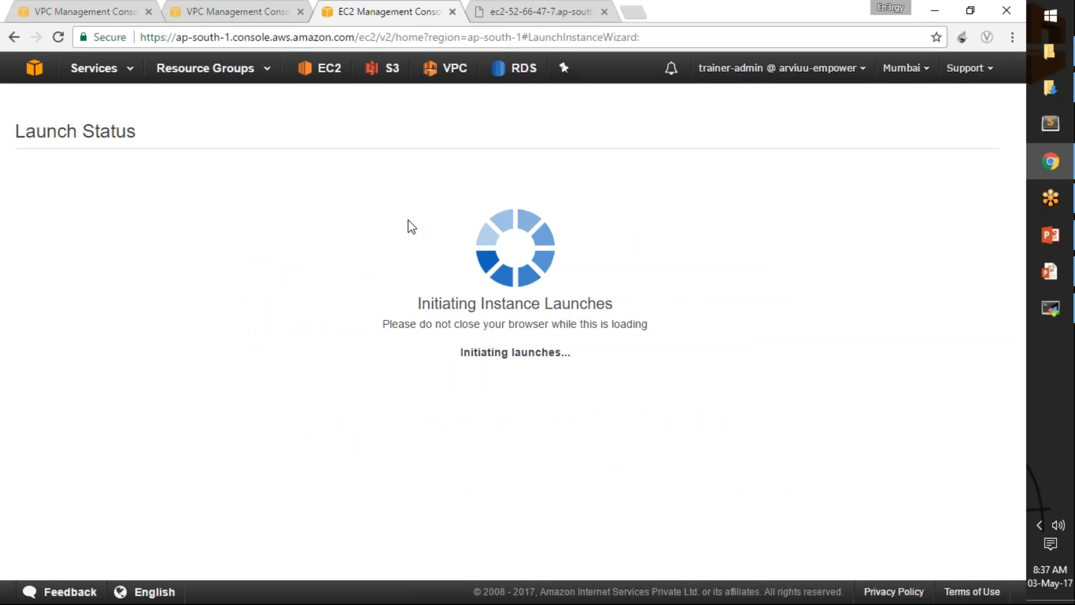
# - Close the spare VPC console page, show the newly launched instance in the instances list, and duplicate that page
pyautogui.click(301, 12)
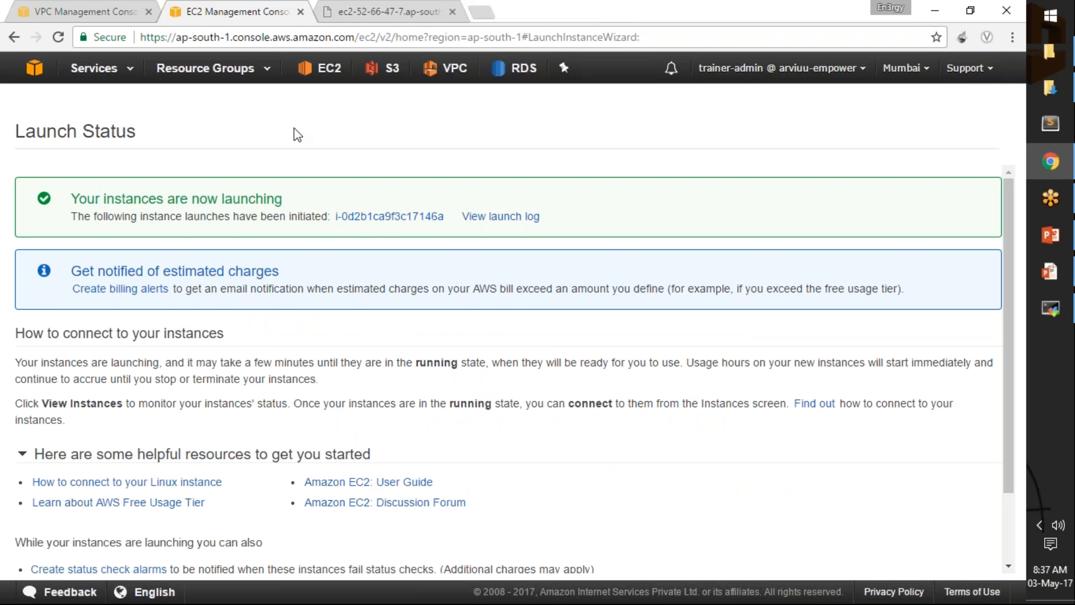
pyautogui.click(386, 217)
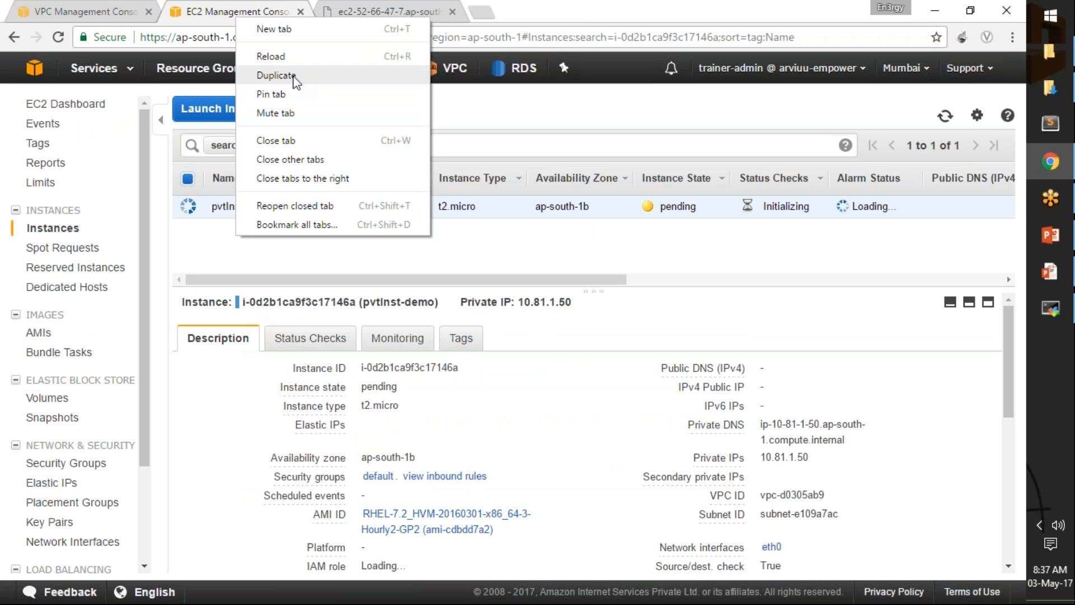
pyautogui.click(291, 76)
# - In the original instances page, replace the search filter with Instance State: Running and check pvtInst-demo's private IP
pyautogui.click(245, 15)
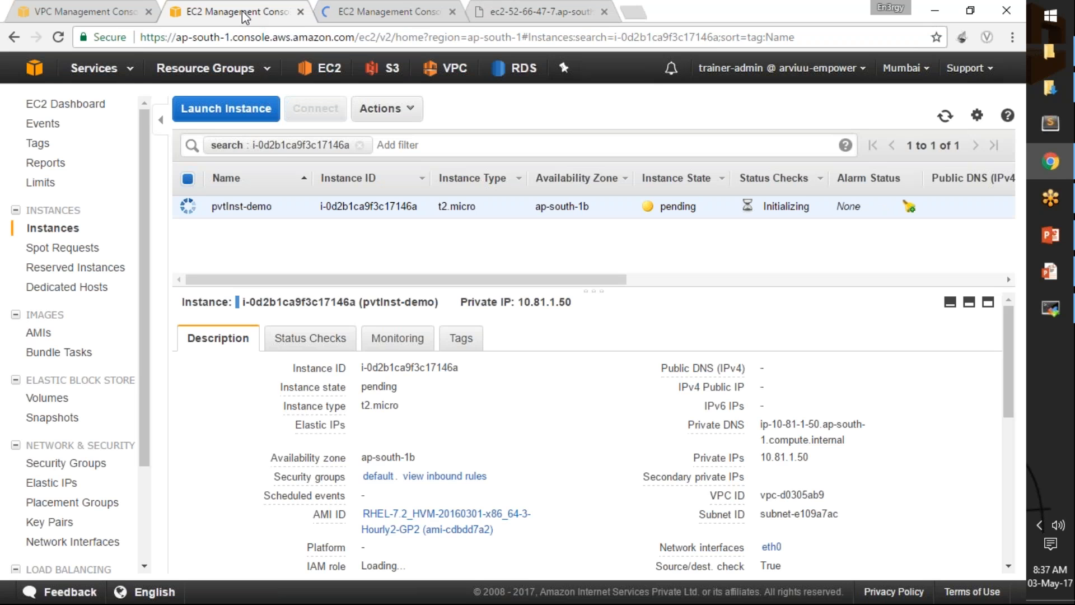
pyautogui.click(360, 145)
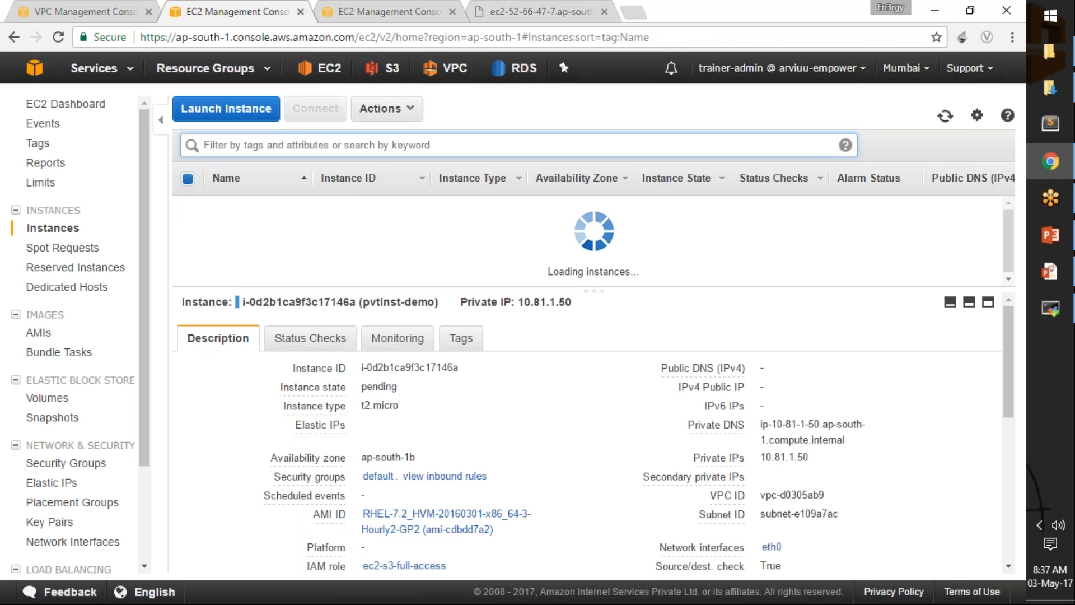
pyautogui.write('inst')
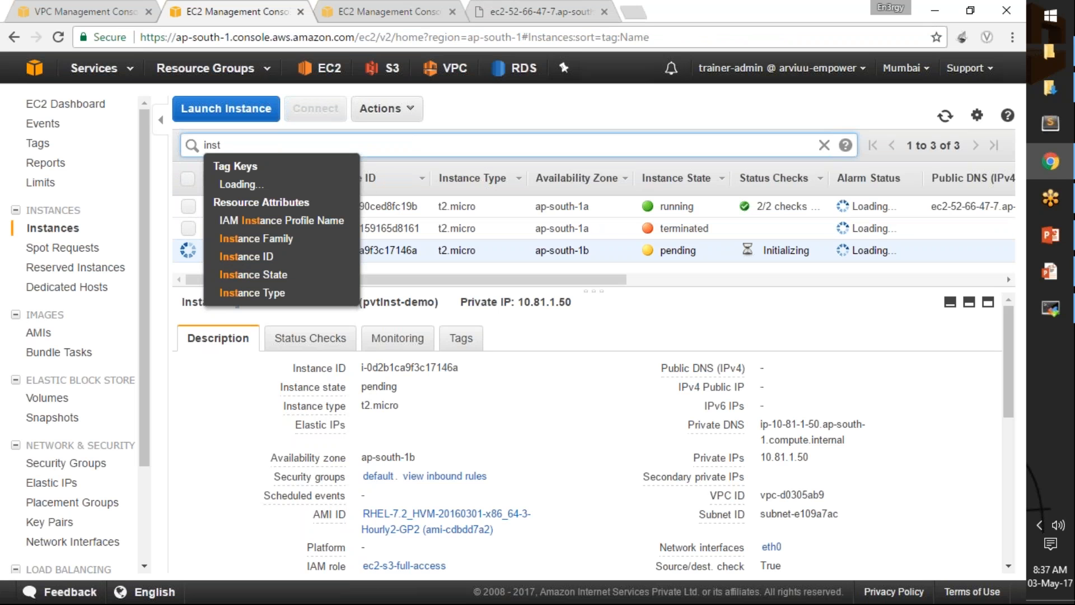
pyautogui.click(257, 274)
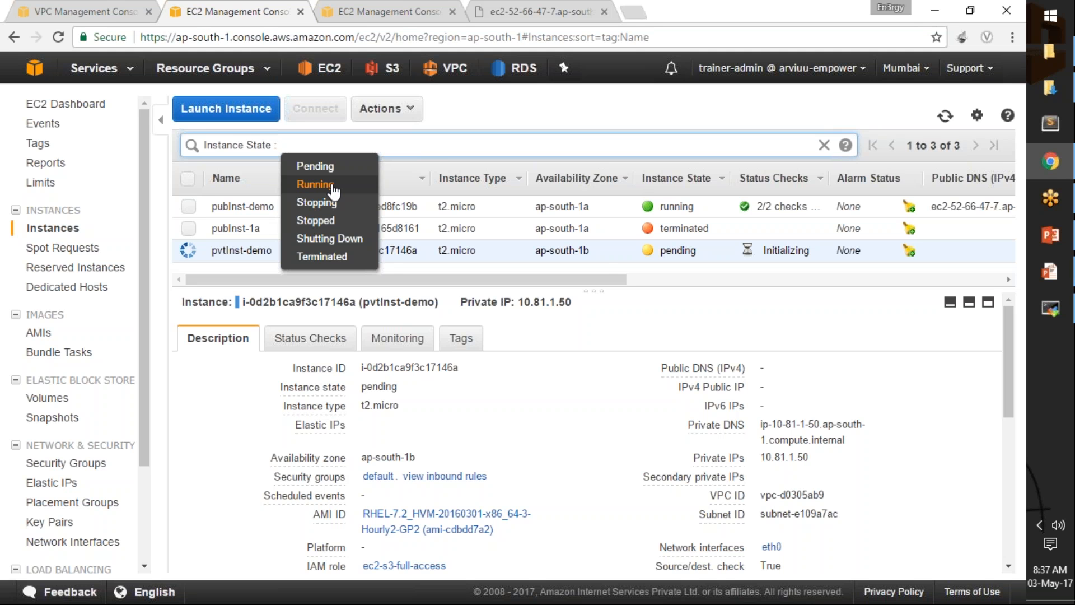
pyautogui.click(315, 184)
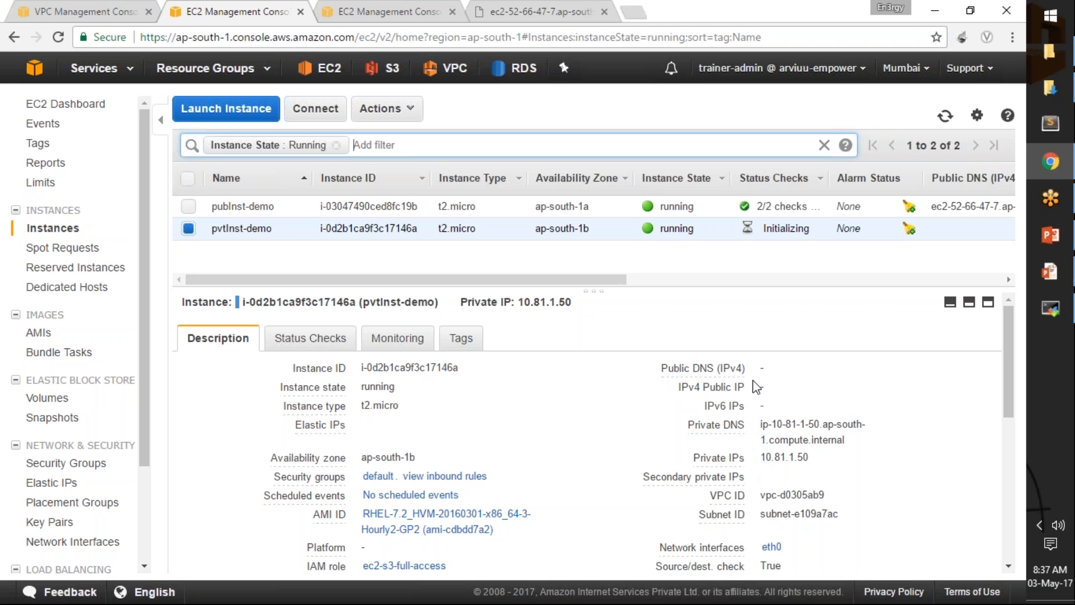
pyautogui.moveTo(517, 306); pyautogui.dragTo(573, 302)
pyautogui.click(537, 312)
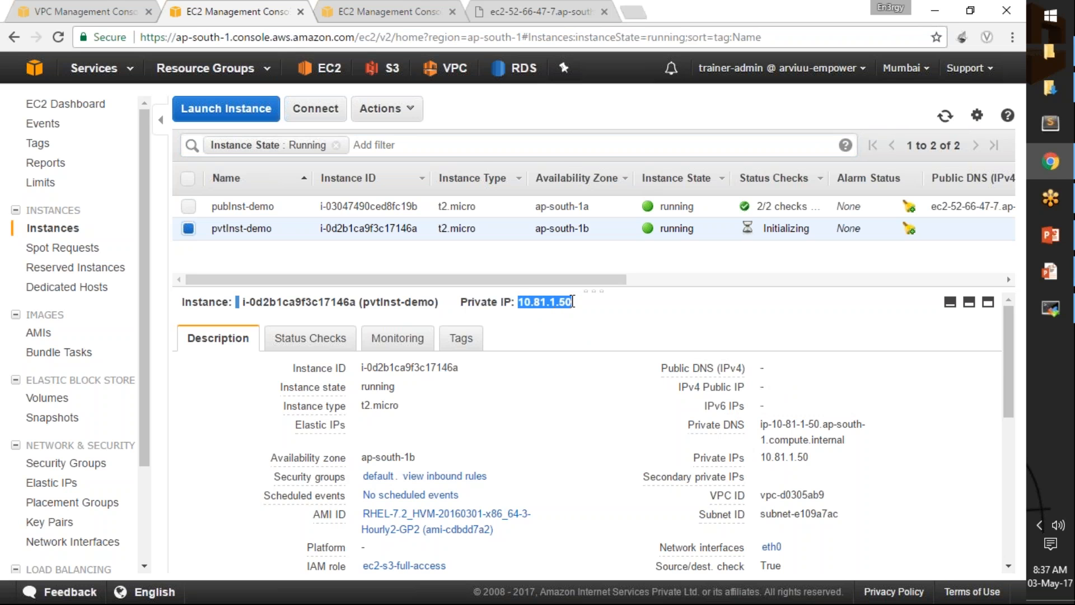
# - In the duplicated instances page, filter by Instance State: Running and select only pubInst-demo
pyautogui.click(387, 11)
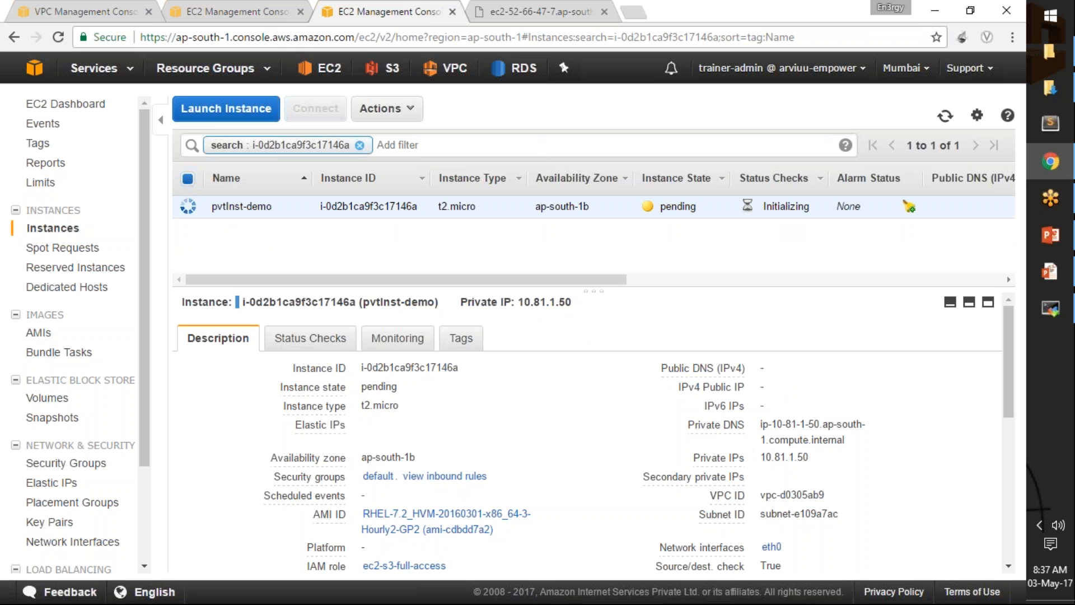
pyautogui.click(360, 145)
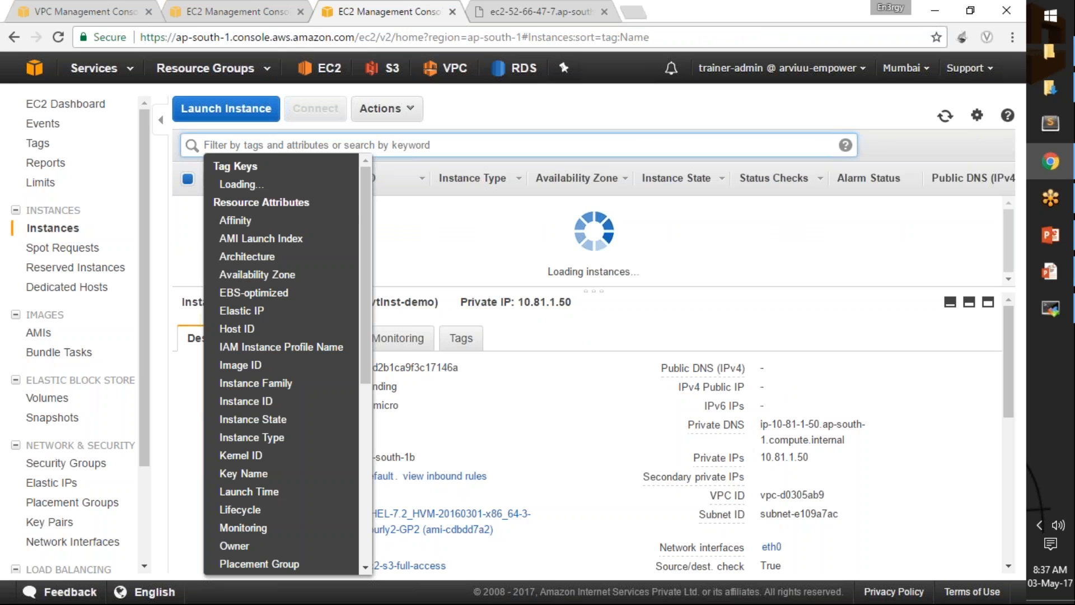
pyautogui.write('inst')
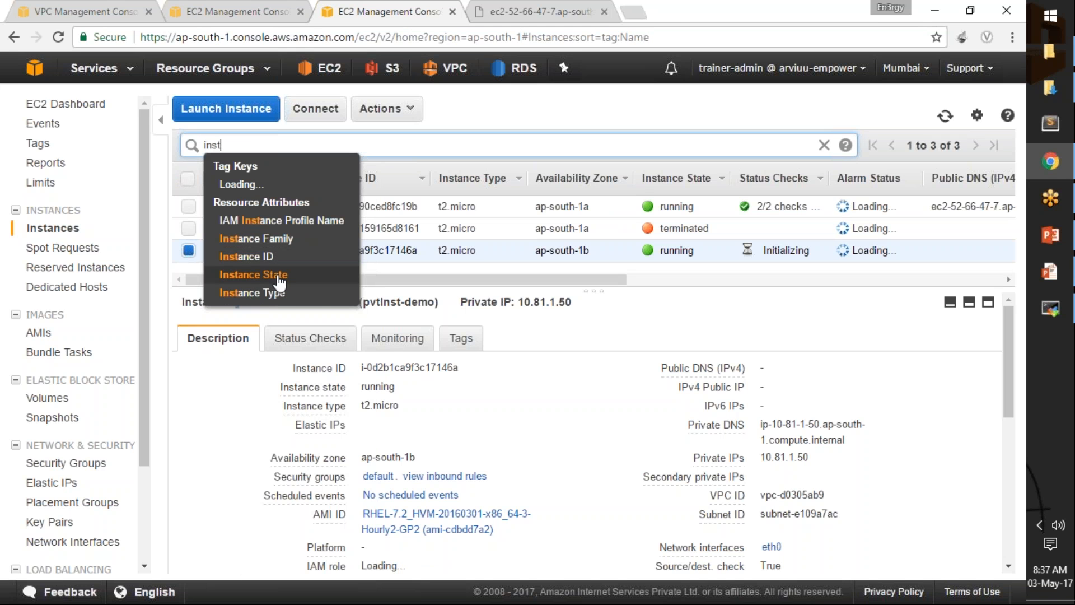
pyautogui.click(274, 274)
pyautogui.click(339, 186)
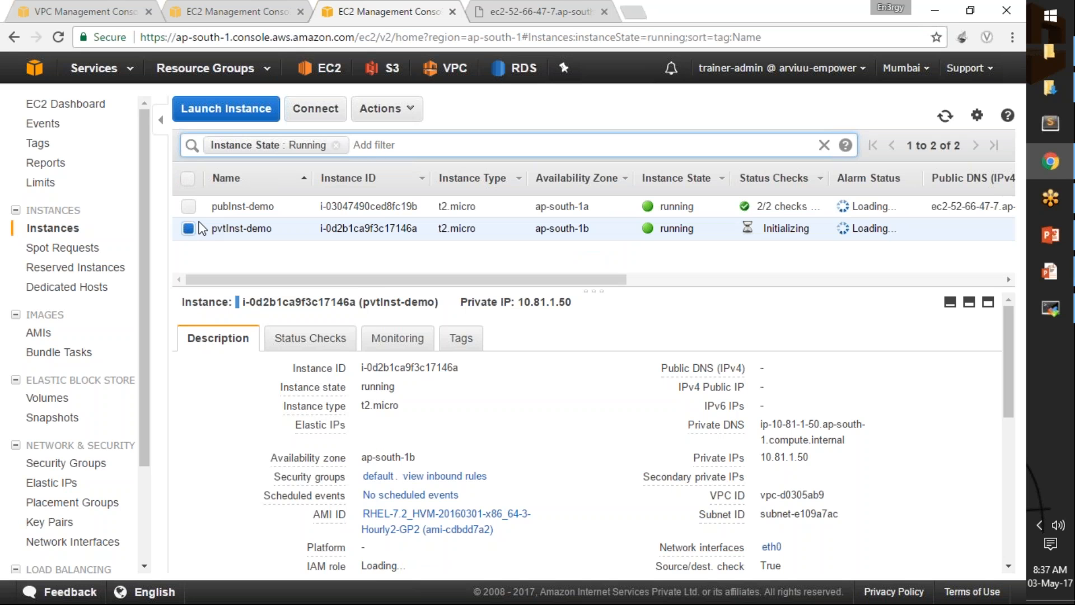
pyautogui.click(189, 207)
pyautogui.click(188, 228)
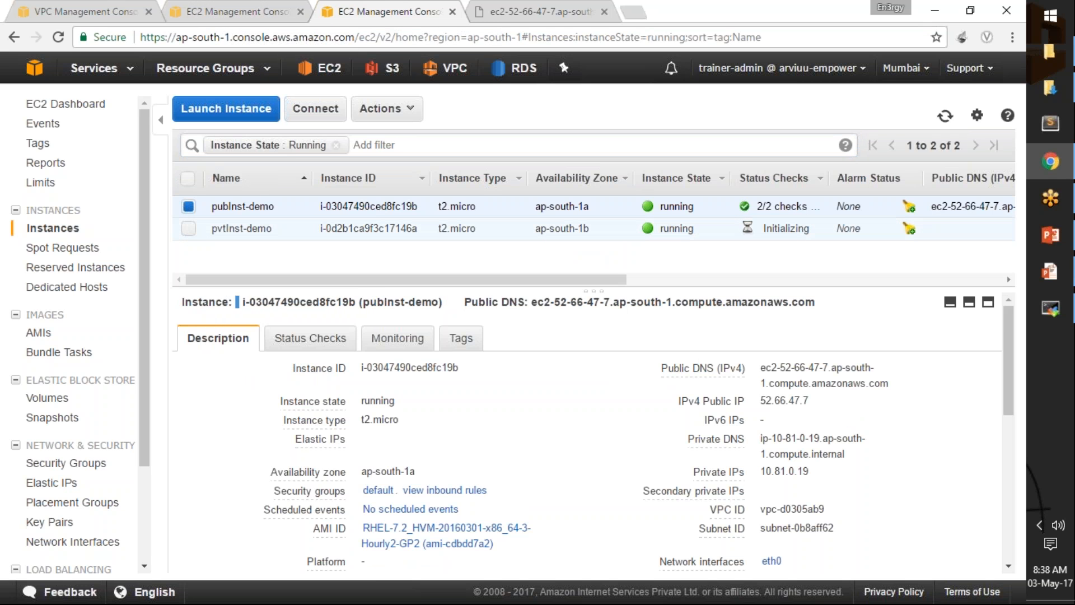
# - Check pubInst-demo's public IP and copy its public DNS name
pyautogui.moveTo(532, 306); pyautogui.dragTo(813, 309)
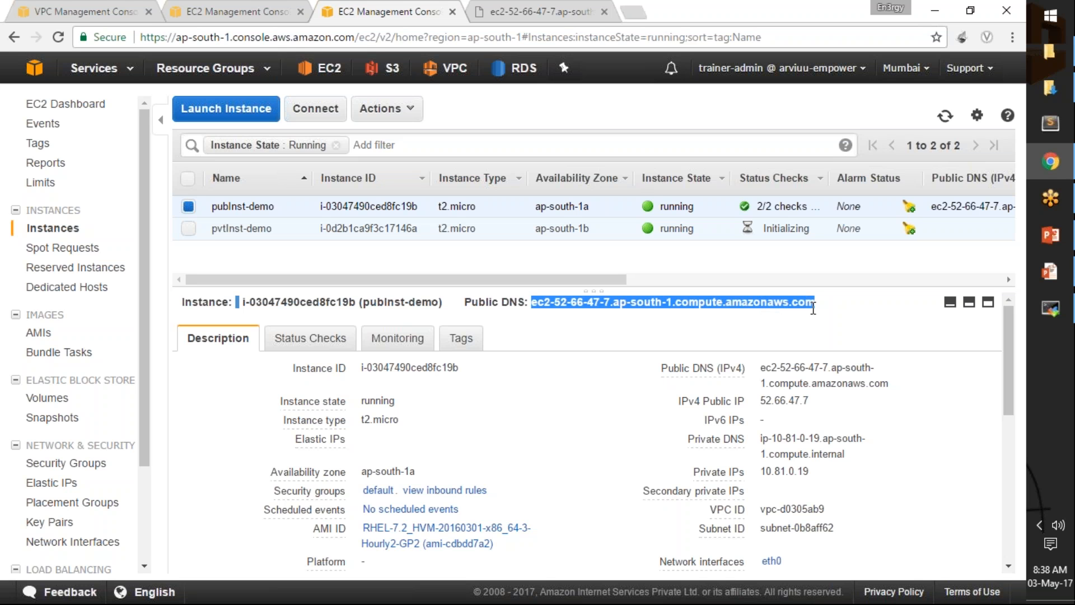
pyautogui.moveTo(760, 401); pyautogui.dragTo(811, 401)
pyautogui.click(812, 407)
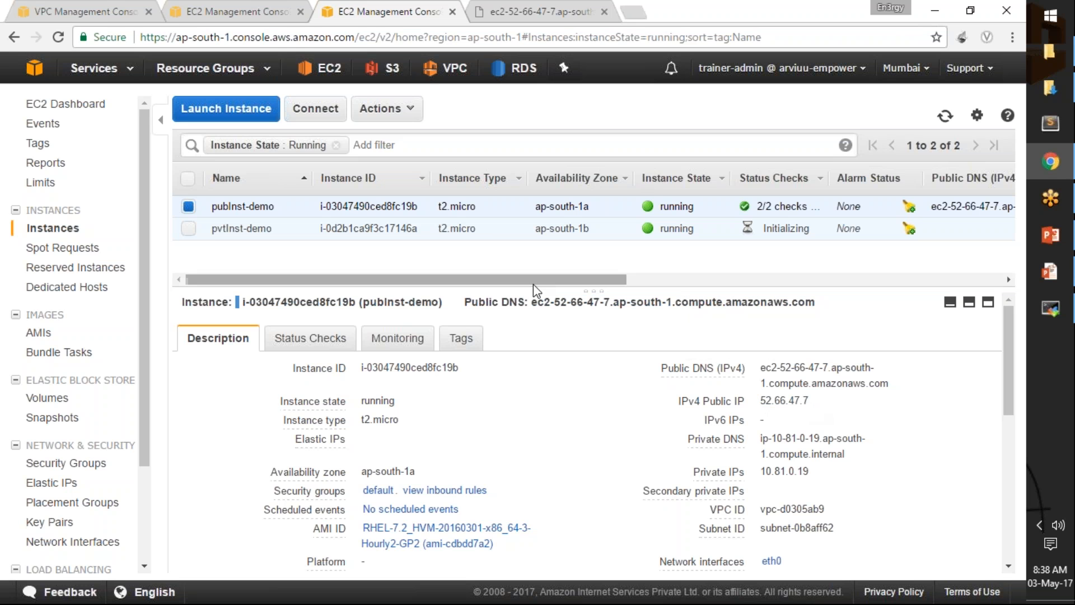
pyautogui.moveTo(533, 302); pyautogui.dragTo(844, 305)
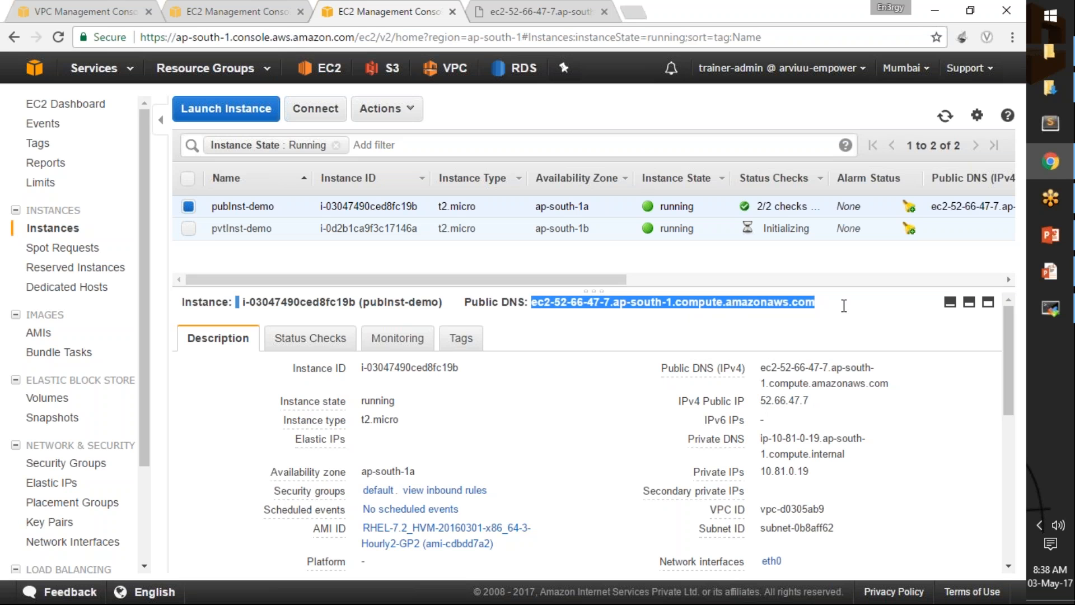
# - Switch to MobaXterm and replace the remote host of the saved srv-01-az-1a session with the copied public DNS name
pyautogui.click(1051, 308)
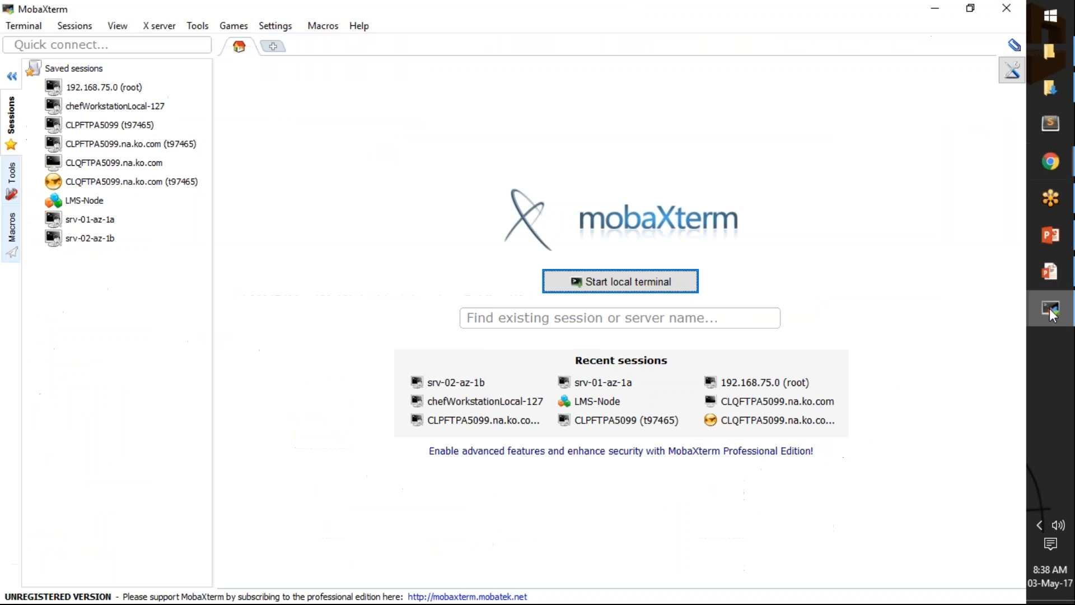
pyautogui.click(99, 222)
pyautogui.rightClick(95, 222)
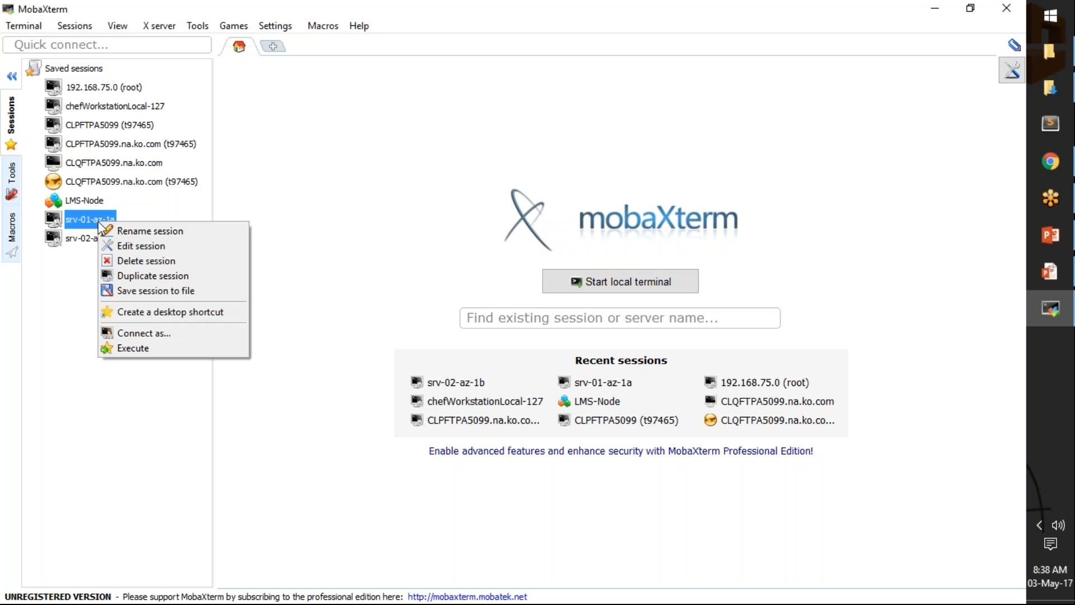
pyautogui.click(142, 245)
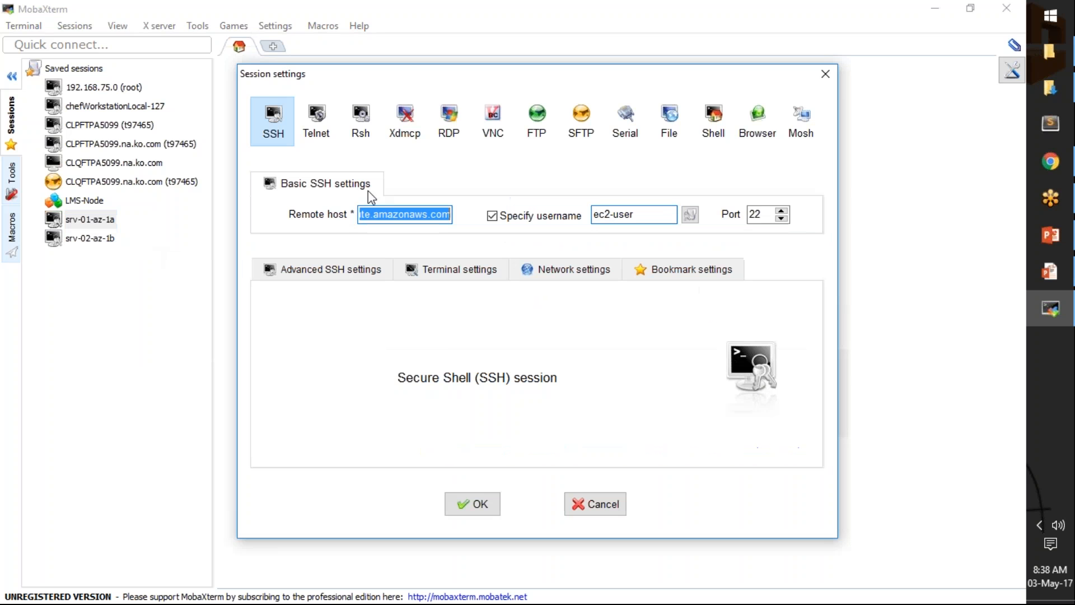
pyautogui.press('BackSpace')
pyautogui.hotkey('ctrl', 'v')
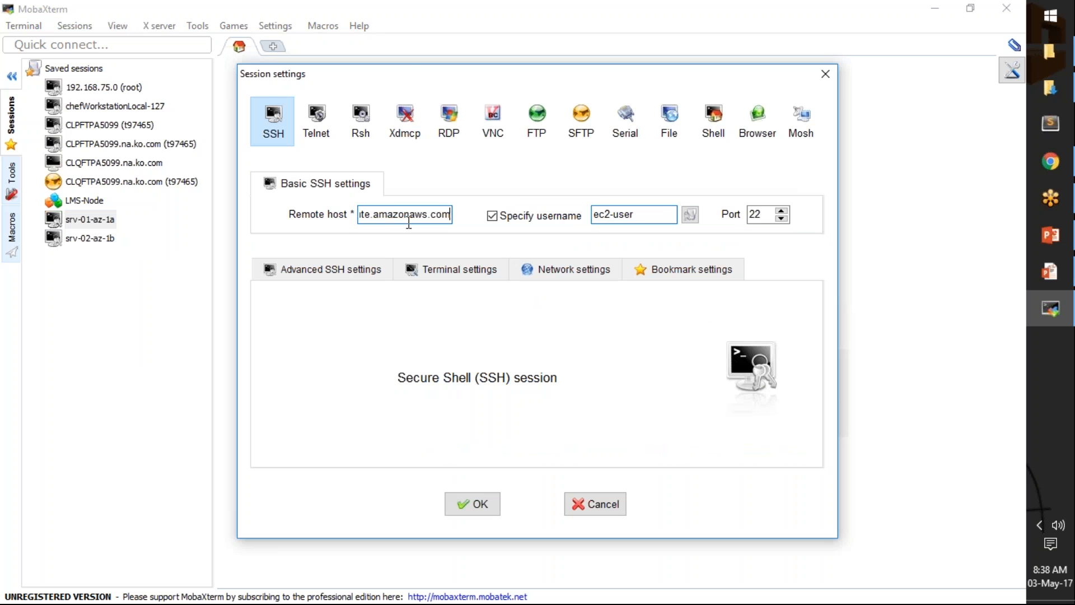
# - Rename the session as pubInst in its bookmark settings
pyautogui.click(649, 267)
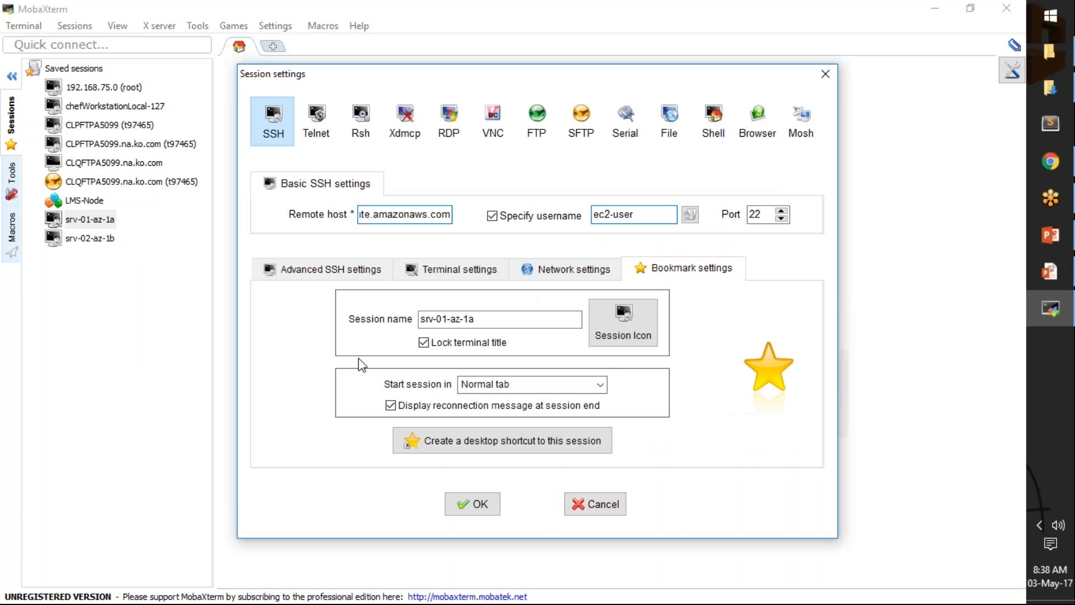
pyautogui.click(452, 323)
pyautogui.moveTo(460, 320); pyautogui.dragTo(377, 319)
pyautogui.hotkey('ctrl', 'a')
pyautogui.write('p')
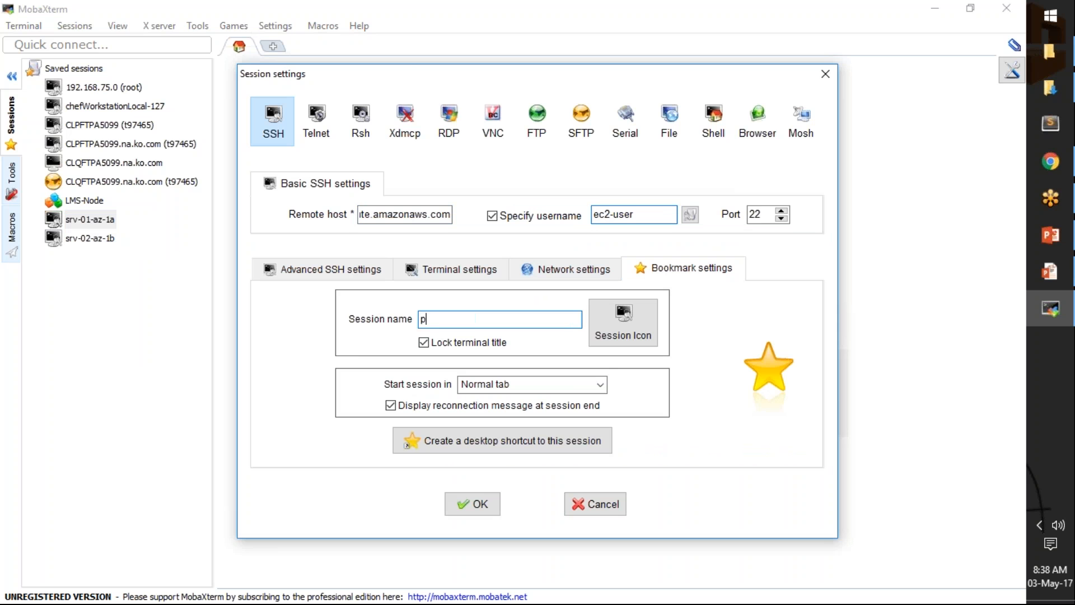
pyautogui.write('ublInst')
# - Use ec2-demo-mumbai.pem as the session's private key, save the settings and connect to pubInst
pyautogui.click(355, 268)
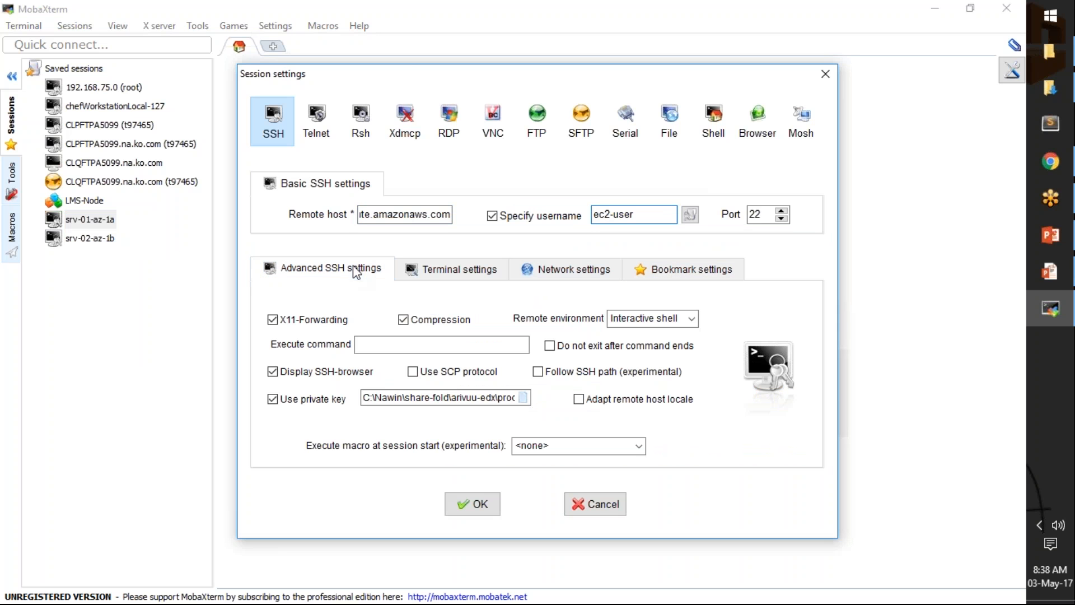
pyautogui.click(522, 397)
pyautogui.click(473, 211)
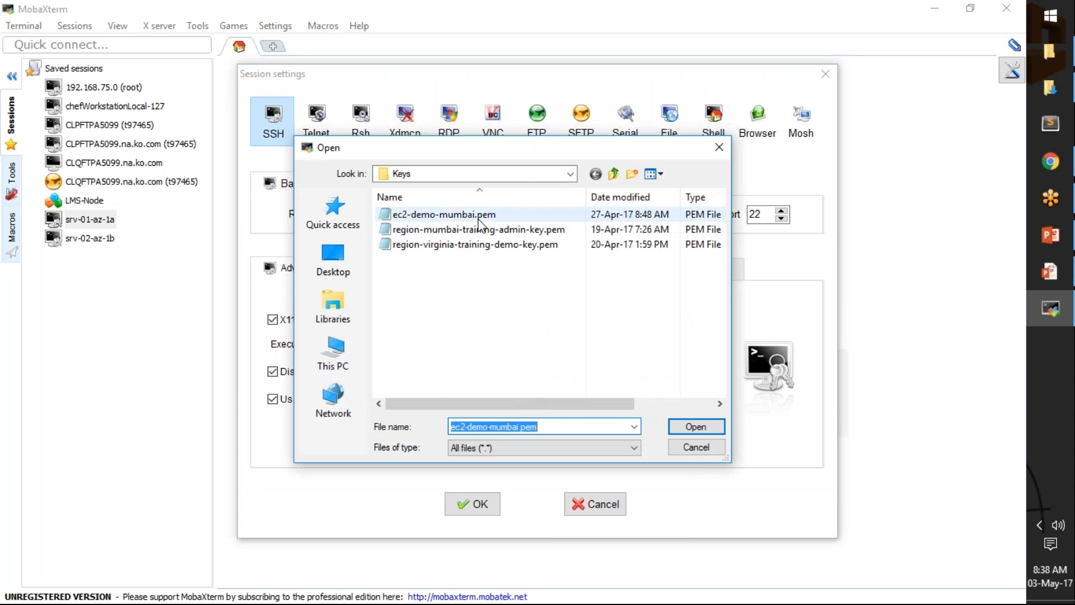
pyautogui.doubleClick(475, 212)
pyautogui.click(473, 504)
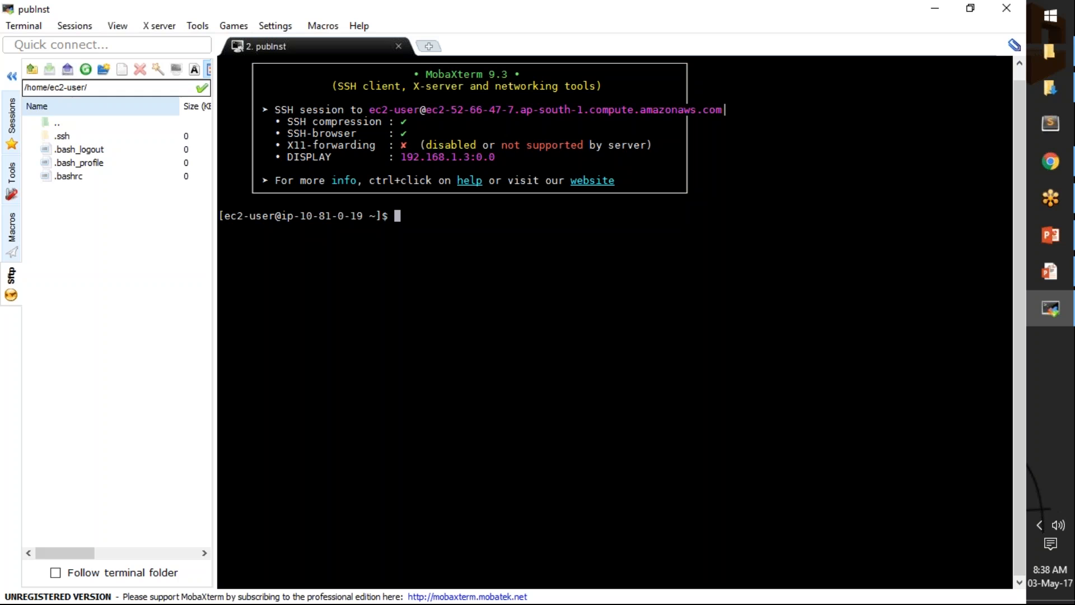
# - Replace the remote host of the saved srv-02-az-1b session with pvtInst-demo's private IP 10.81.1.50, copied from the EC2 console in Chrome
pyautogui.click(12, 118)
pyautogui.rightClick(88, 248)
pyautogui.click(115, 266)
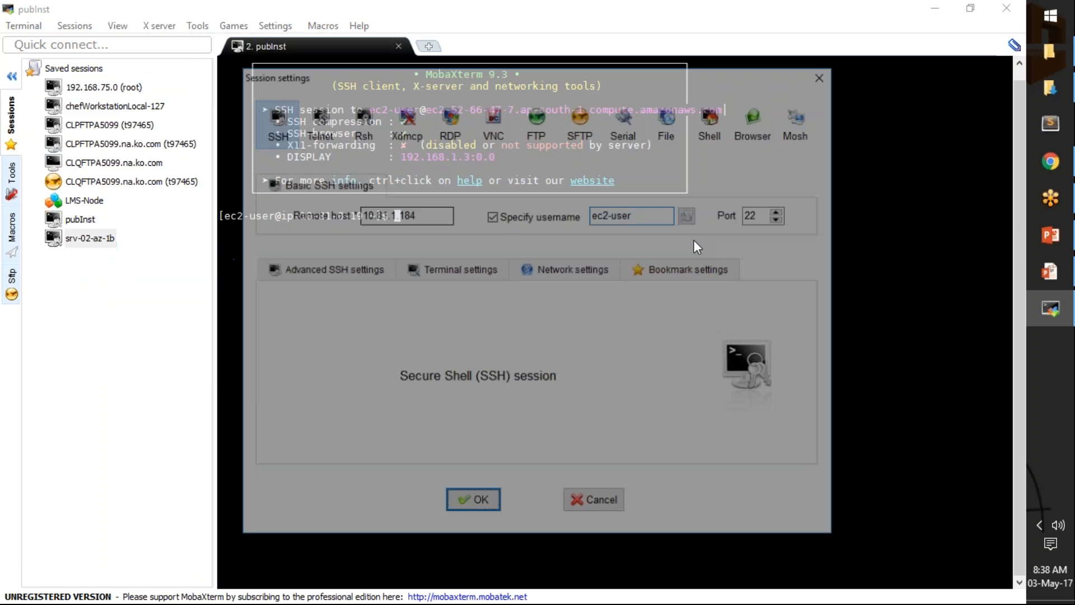
pyautogui.click(1051, 162)
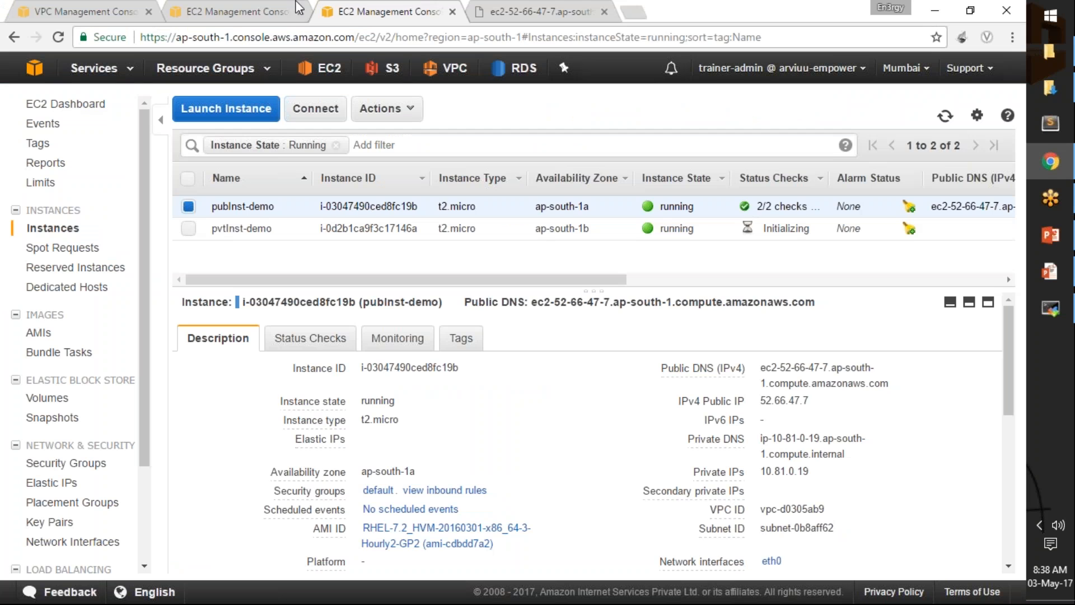
pyautogui.click(537, 228)
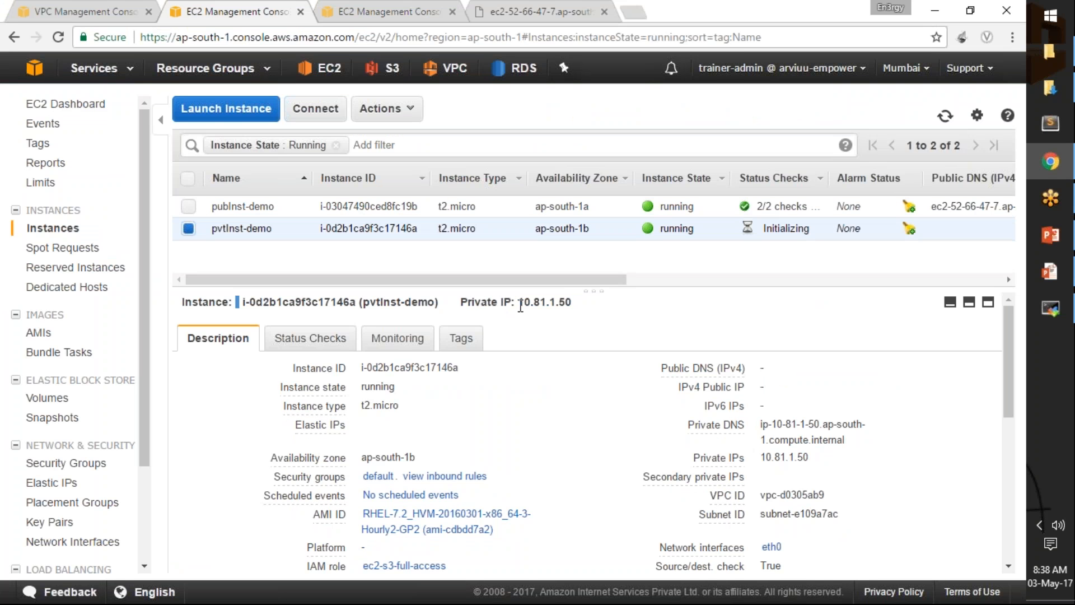
pyautogui.moveTo(519, 302); pyautogui.dragTo(579, 304)
pyautogui.hotkey('ctrl', 'c')
pyautogui.click(1050, 308)
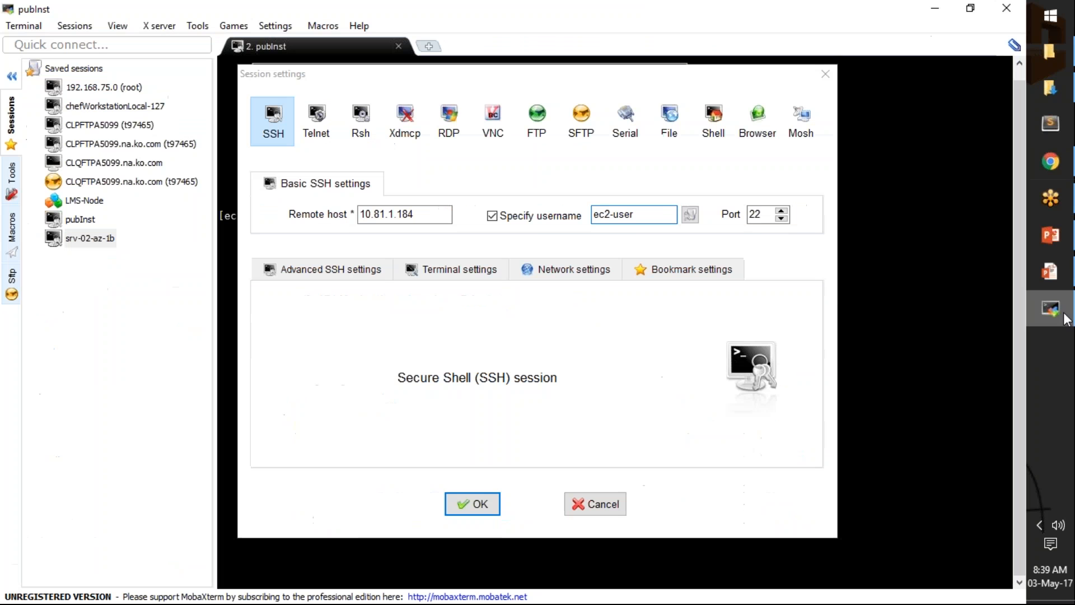
pyautogui.doubleClick(403, 215)
pyautogui.hotkey('ctrl', 'v')
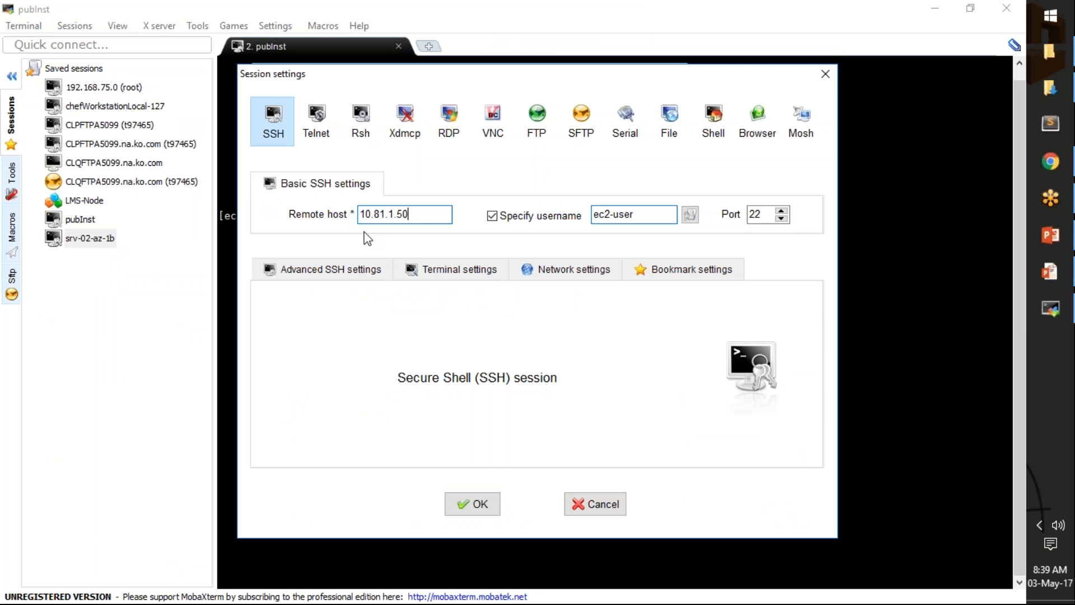
# - Rename the srv-02-az-1b session as pvtInst in its bookmark settings
pyautogui.click(672, 269)
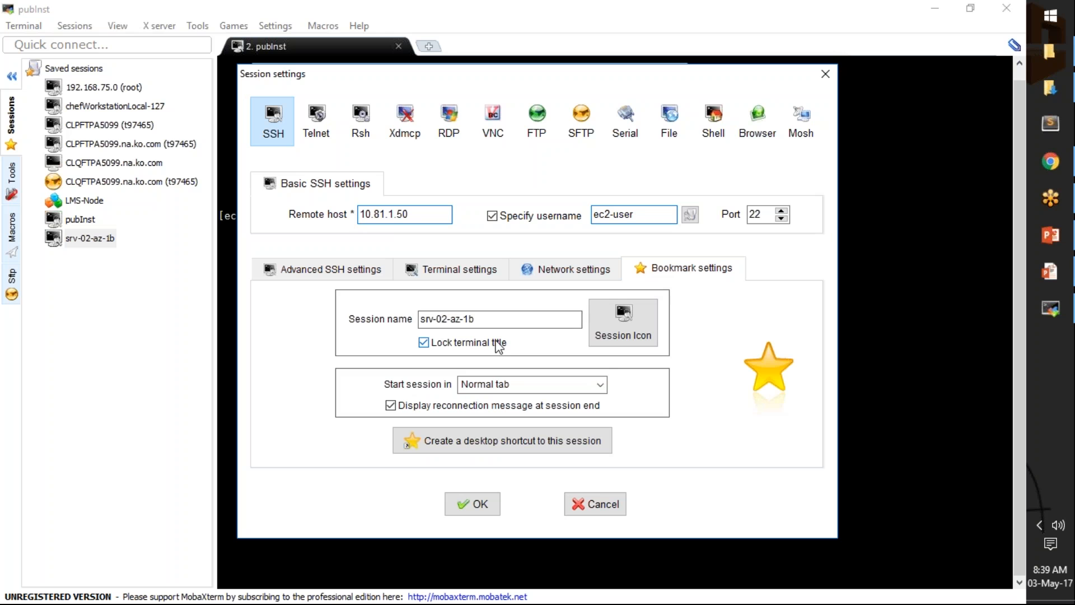
pyautogui.moveTo(503, 323); pyautogui.dragTo(291, 312)
pyautogui.write('pv')
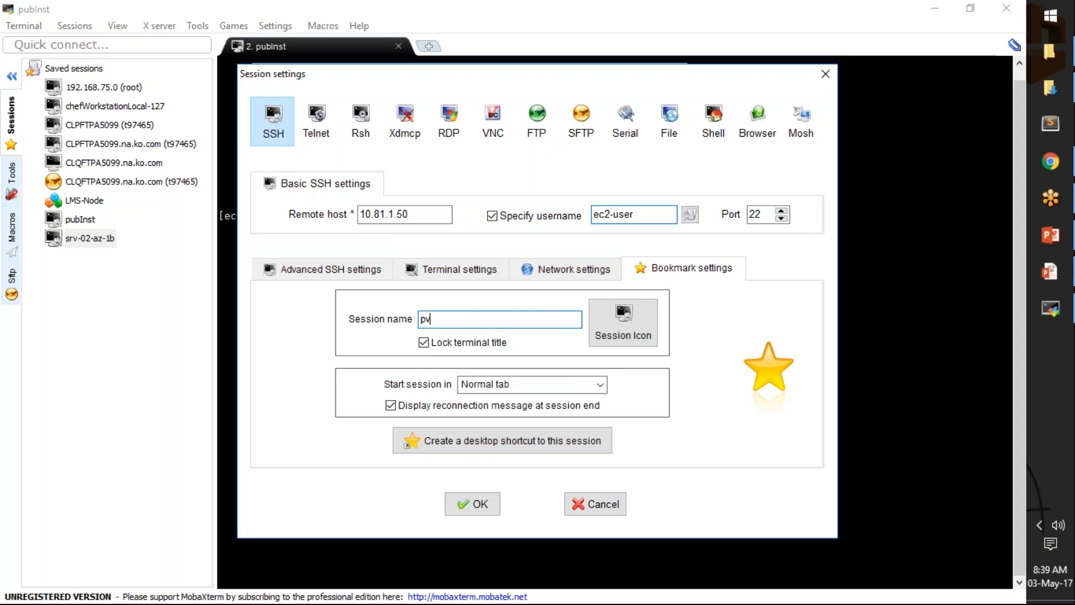
pyautogui.write('tInst')
# - Use ec2-demo-mumbai.pem as the session's private key, save the settings and try connecting directly to pvtInst before returning to the pubInst terminal
pyautogui.click(321, 277)
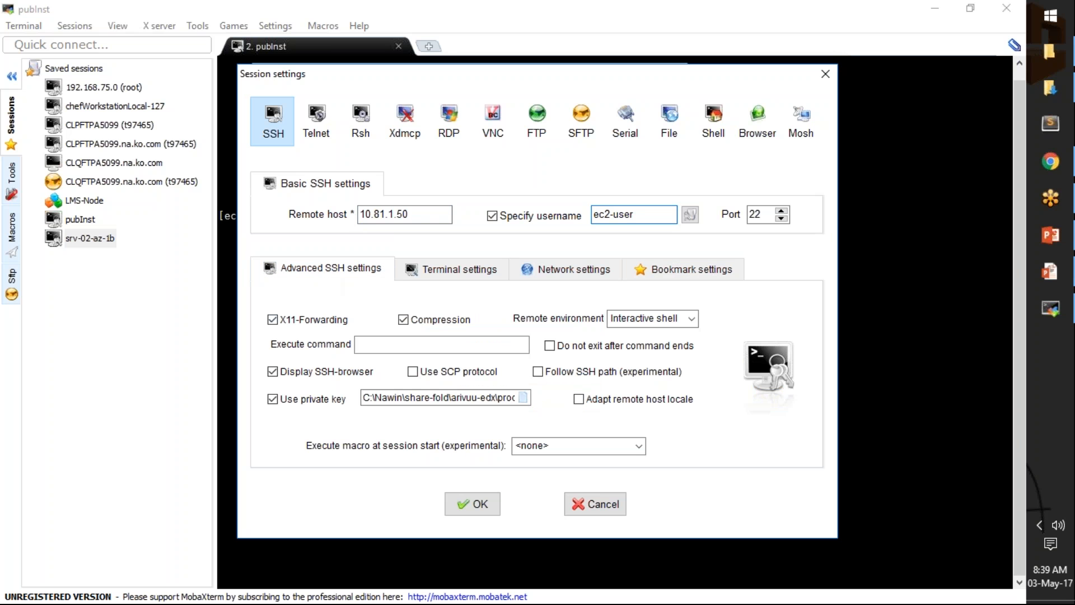
pyautogui.click(523, 397)
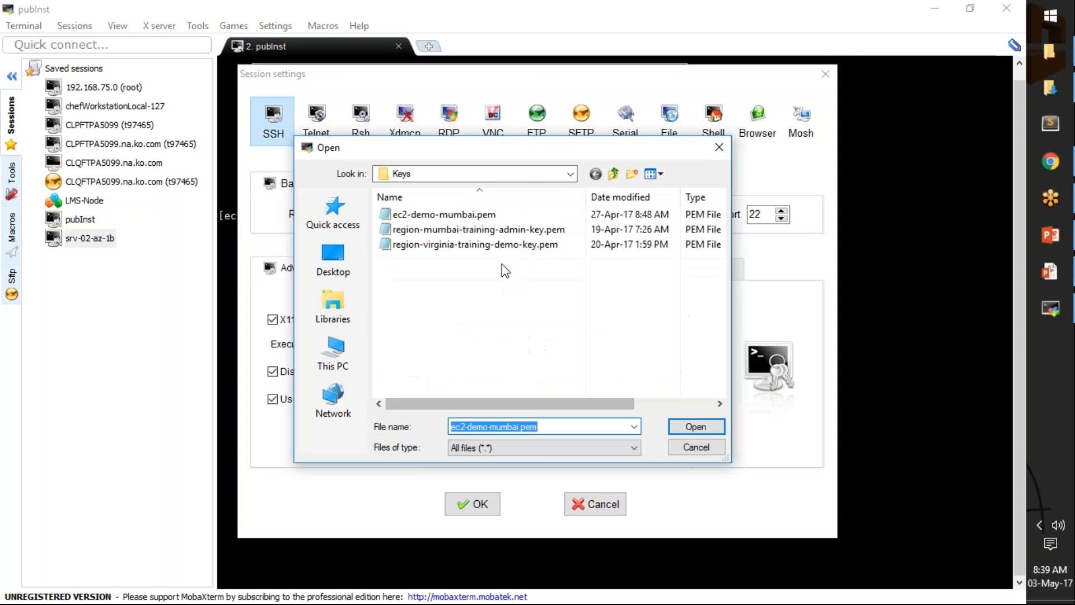
pyautogui.click(442, 214)
pyautogui.click(693, 427)
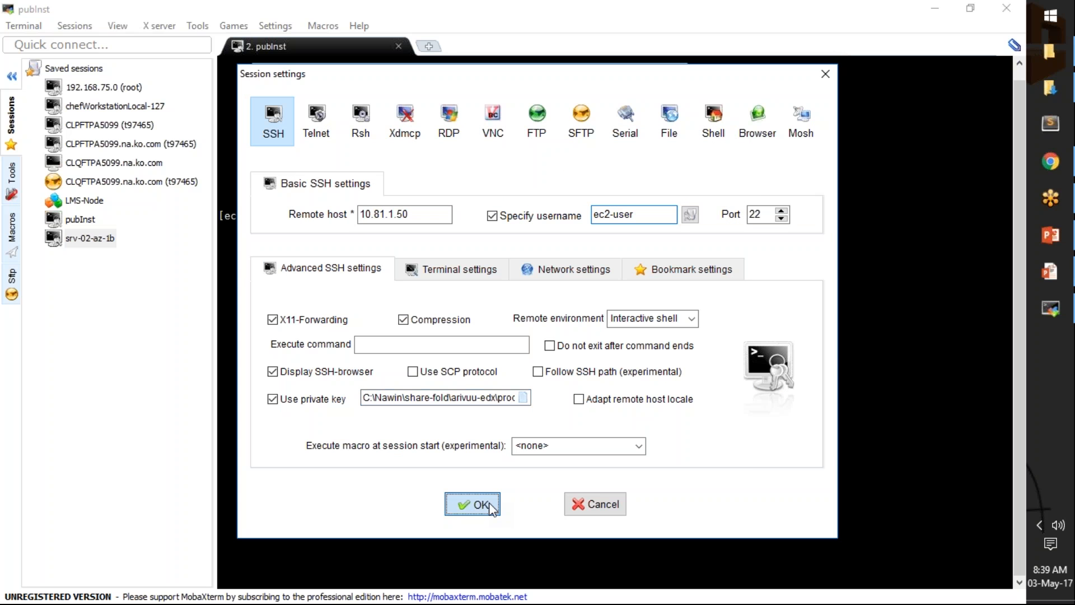
pyautogui.click(472, 504)
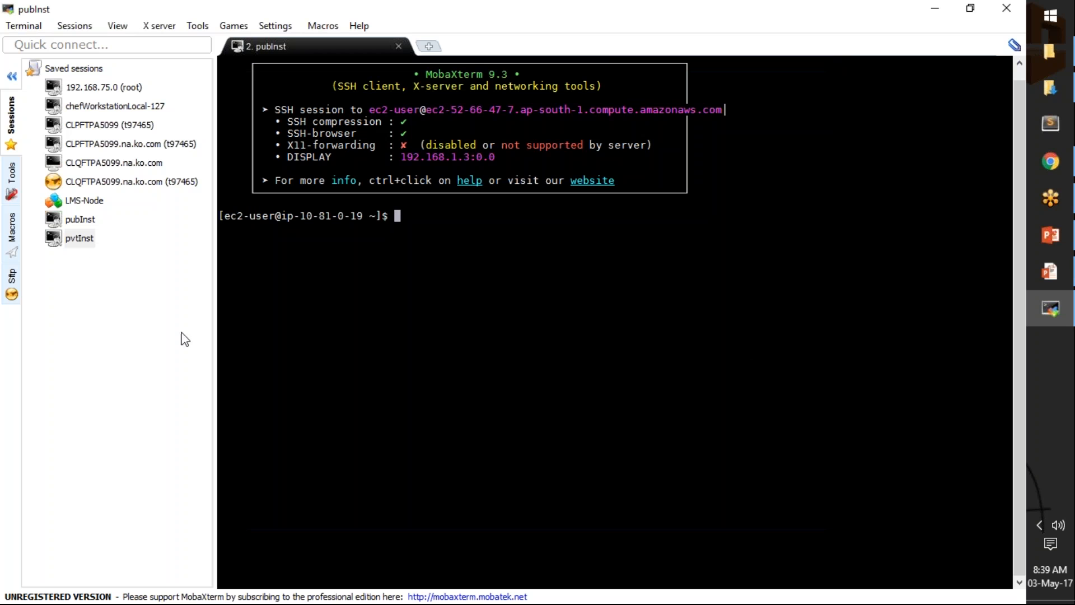
pyautogui.doubleClick(82, 241)
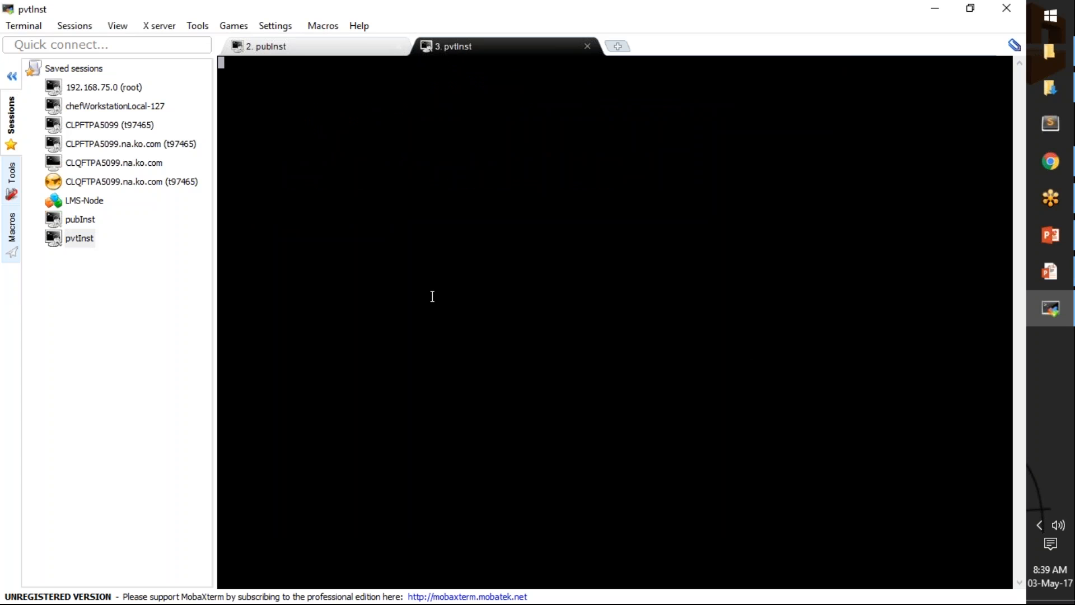
pyautogui.click(328, 53)
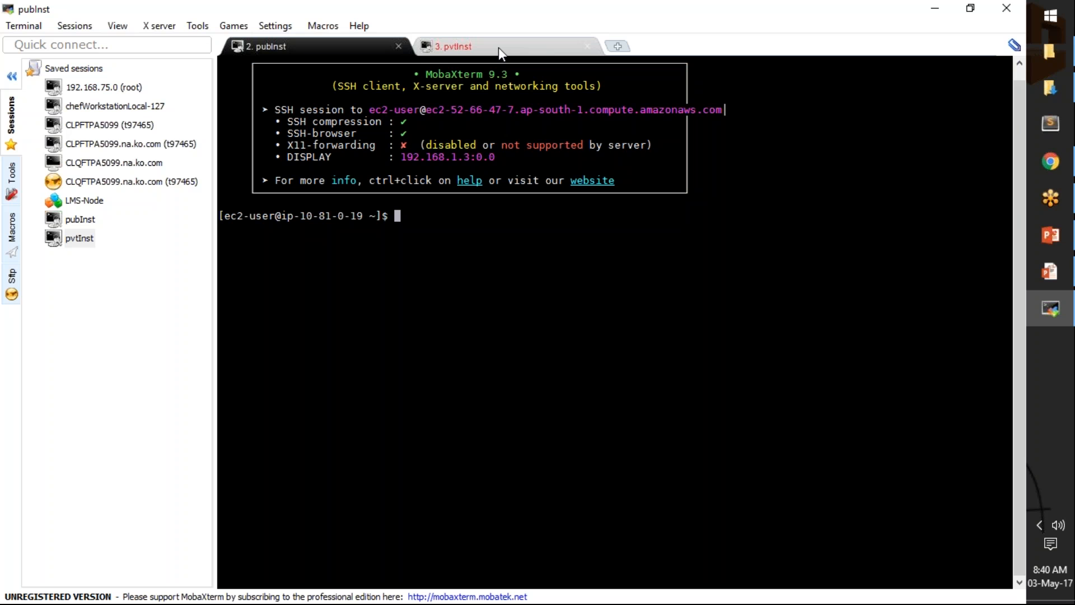
# - Switch to Chrome and compare the private IP addresses of pvtInst-demo and pubInst-demo in the EC2 console
pyautogui.moveTo(1064, 167)
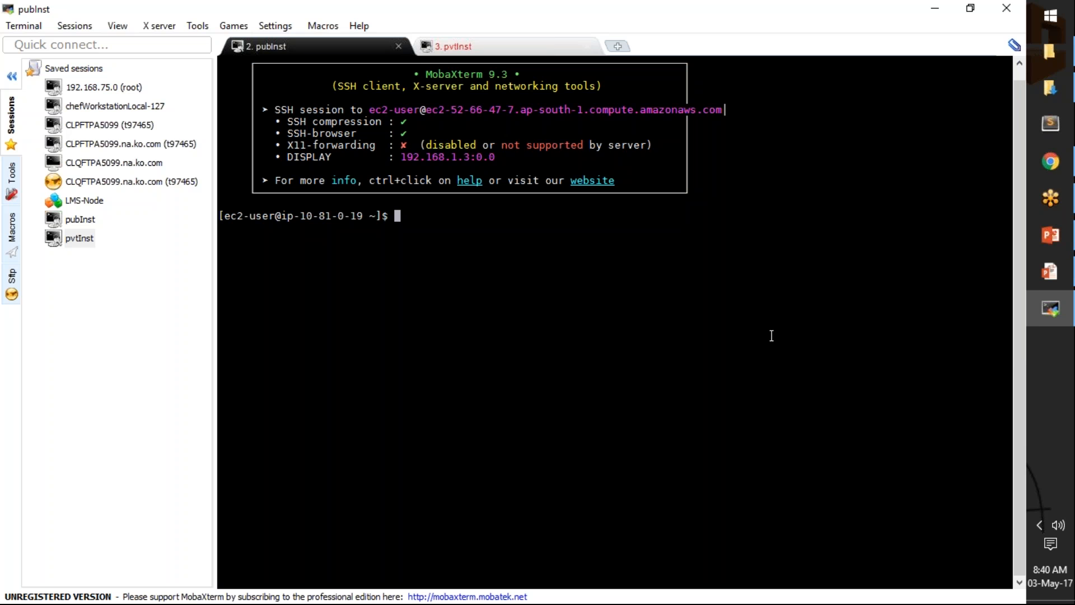
pyautogui.click(1050, 162)
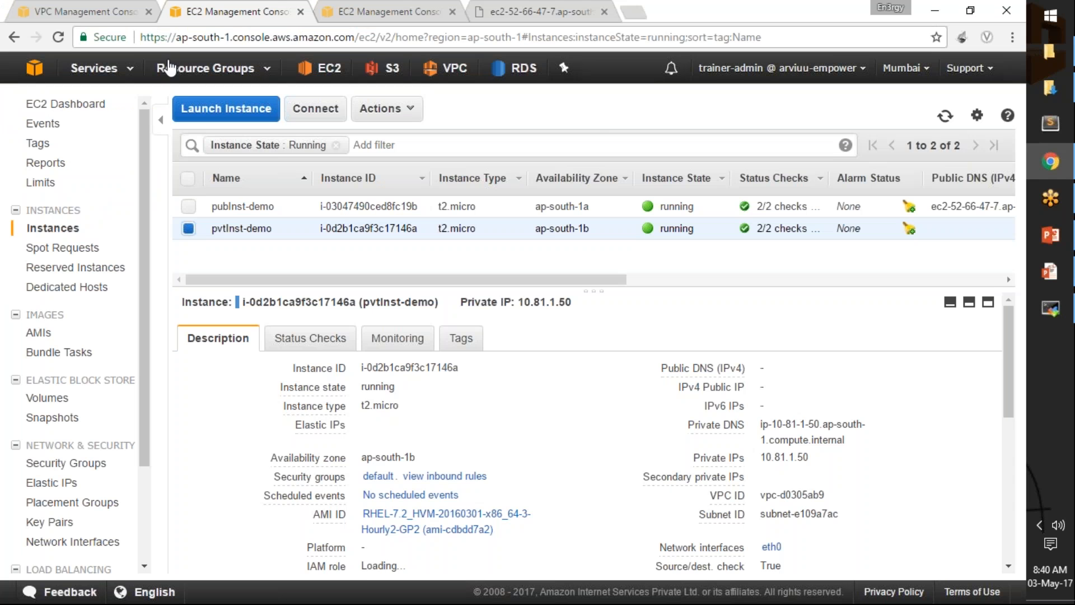
pyautogui.moveTo(760, 457)
pyautogui.mouseDown()
pyautogui.moveTo(810, 459)
pyautogui.moveTo(769, 459)
pyautogui.mouseUp()
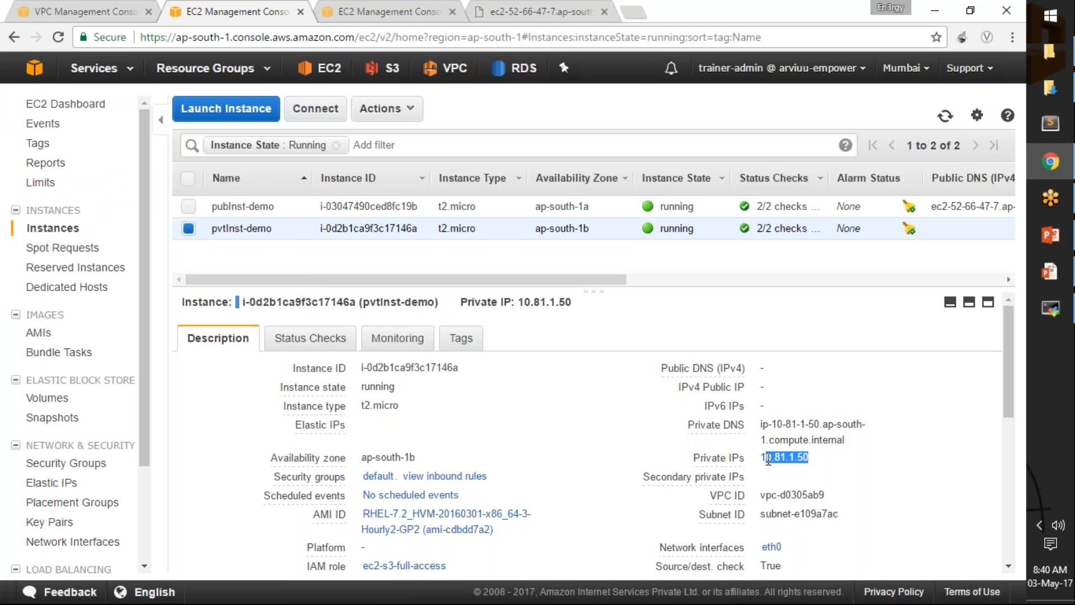
pyautogui.click(364, 10)
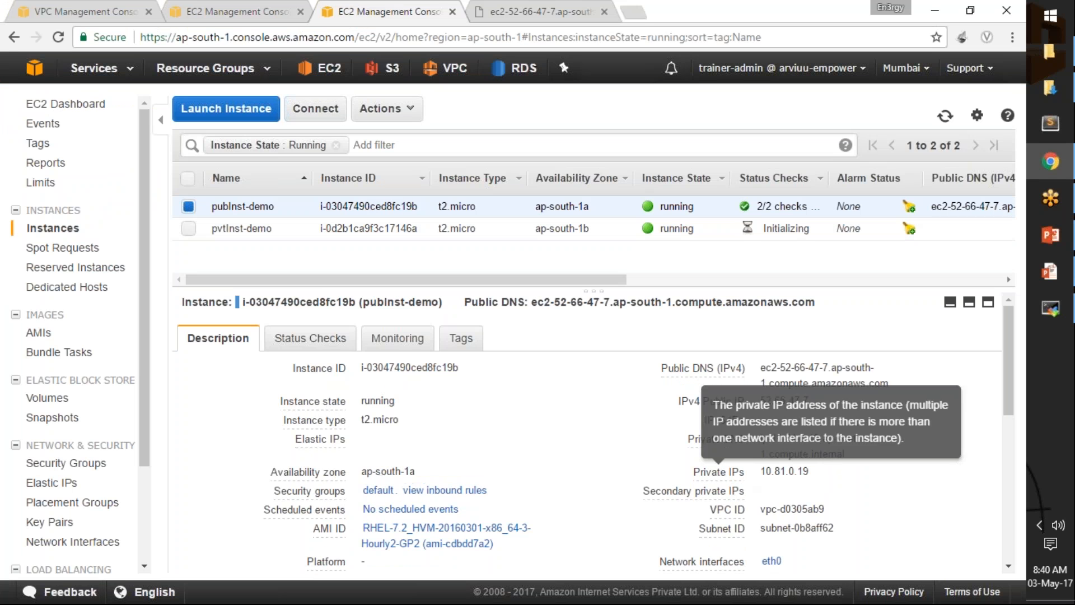
pyautogui.moveTo(762, 472); pyautogui.dragTo(815, 475)
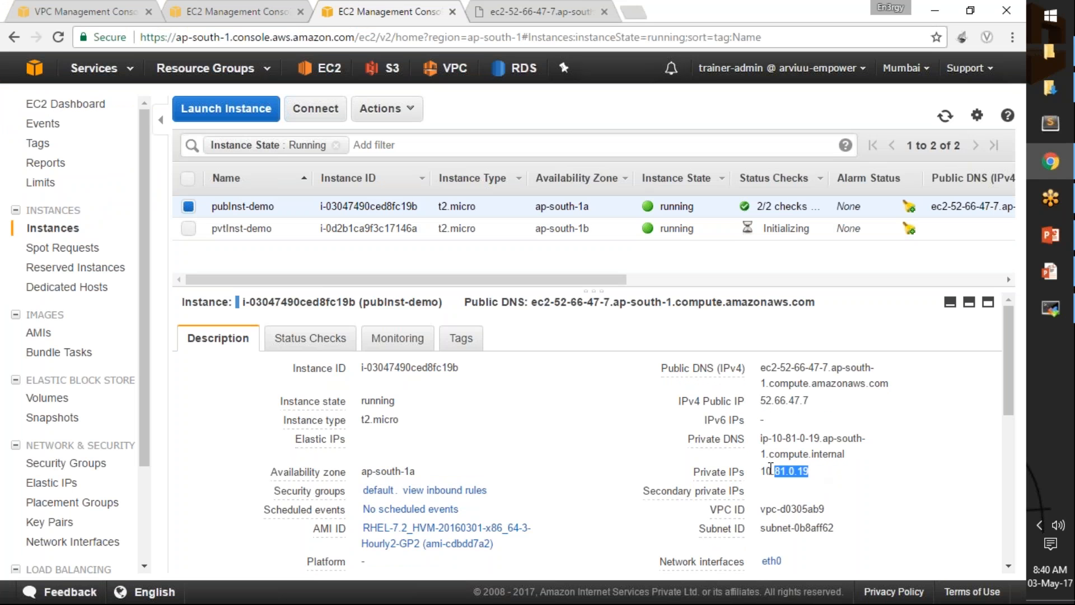
pyautogui.click(768, 476)
pyautogui.moveTo(761, 472); pyautogui.dragTo(807, 474)
# - Examine the routes of the demo-vpc-rtb route table in the VPC console, focusing on the local route's destination and target
pyautogui.click(99, 9)
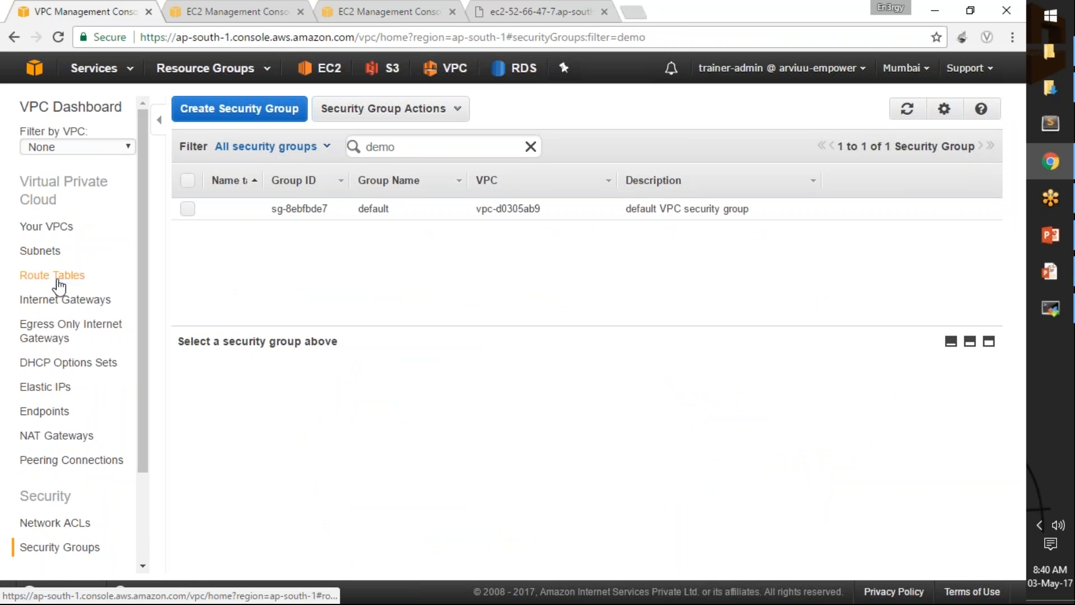
pyautogui.click(58, 276)
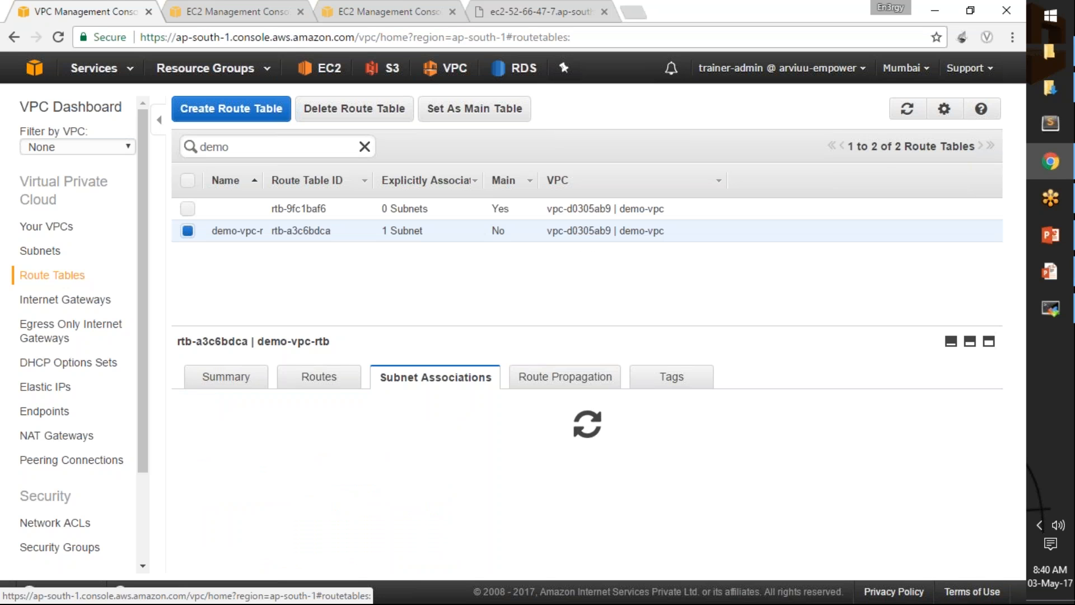
pyautogui.click(313, 376)
pyautogui.moveTo(182, 479); pyautogui.dragTo(234, 483)
pyautogui.doubleClick(384, 480)
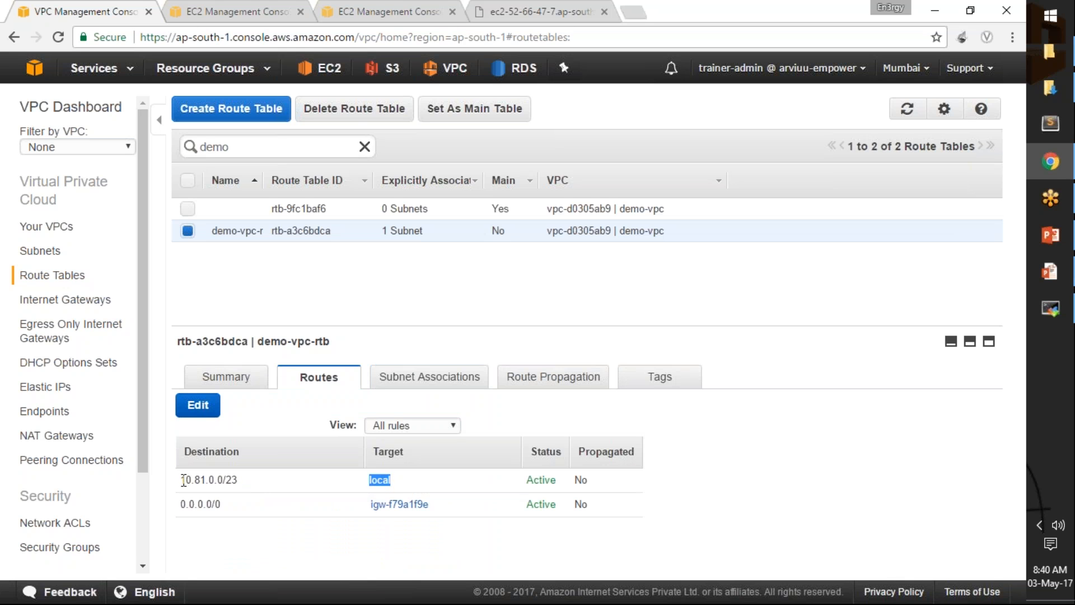
pyautogui.moveTo(181, 480); pyautogui.dragTo(242, 480)
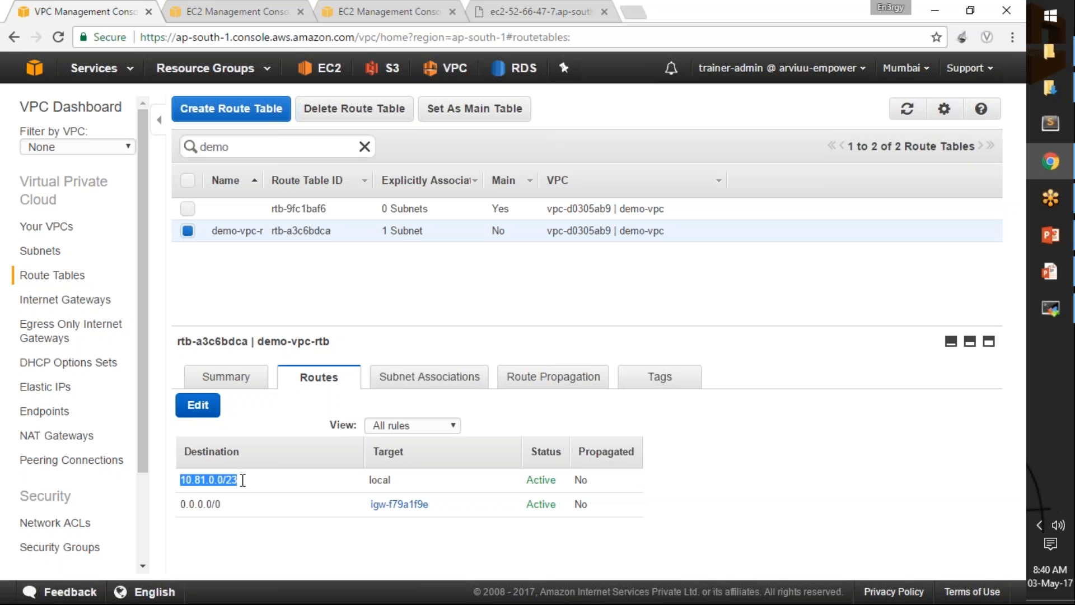
pyautogui.click(242, 479)
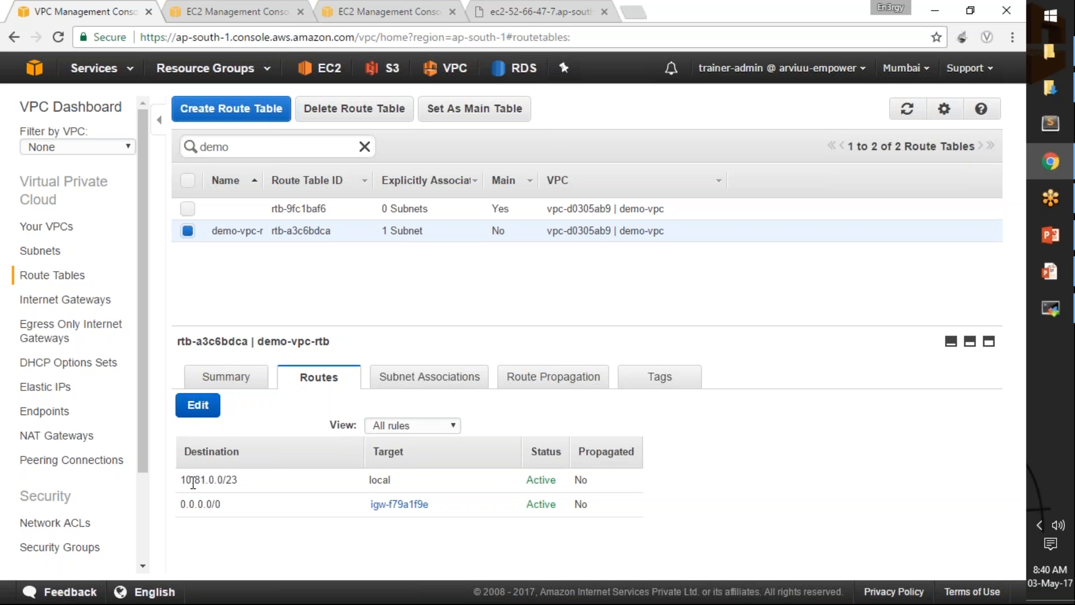
pyautogui.moveTo(182, 482)
pyautogui.mouseDown()
pyautogui.moveTo(596, 483)
pyautogui.moveTo(170, 489)
pyautogui.moveTo(181, 482)
pyautogui.mouseUp()
pyautogui.click(196, 483)
pyautogui.moveTo(237, 479); pyautogui.dragTo(600, 485)
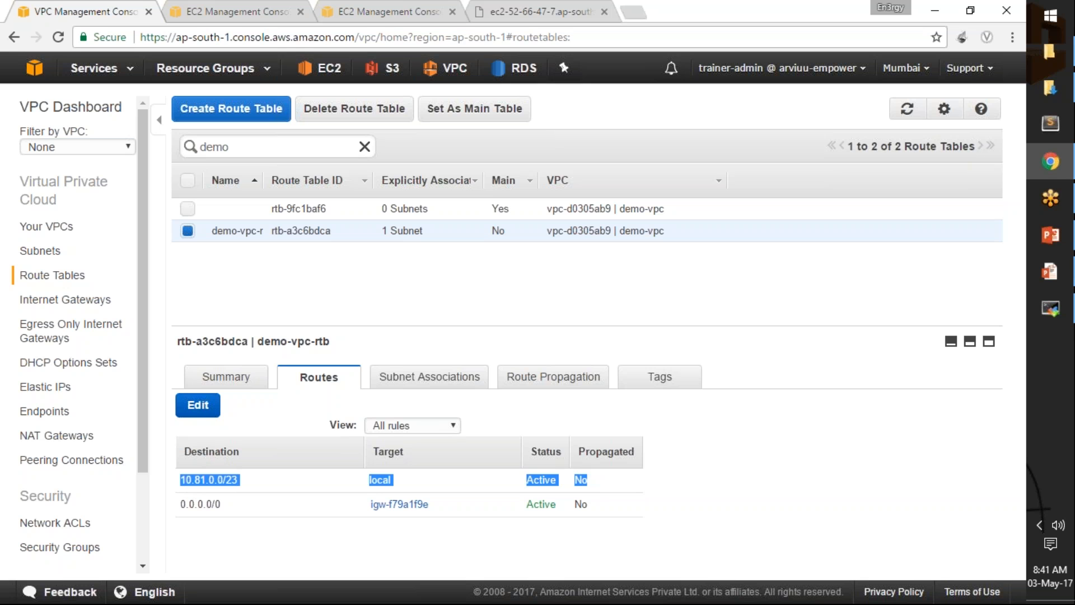
# - Switch to MobaXterm and begin an SSH command in the pubInst terminal with identity file pvt-inst-key and user ec2-user
pyautogui.click(1051, 310)
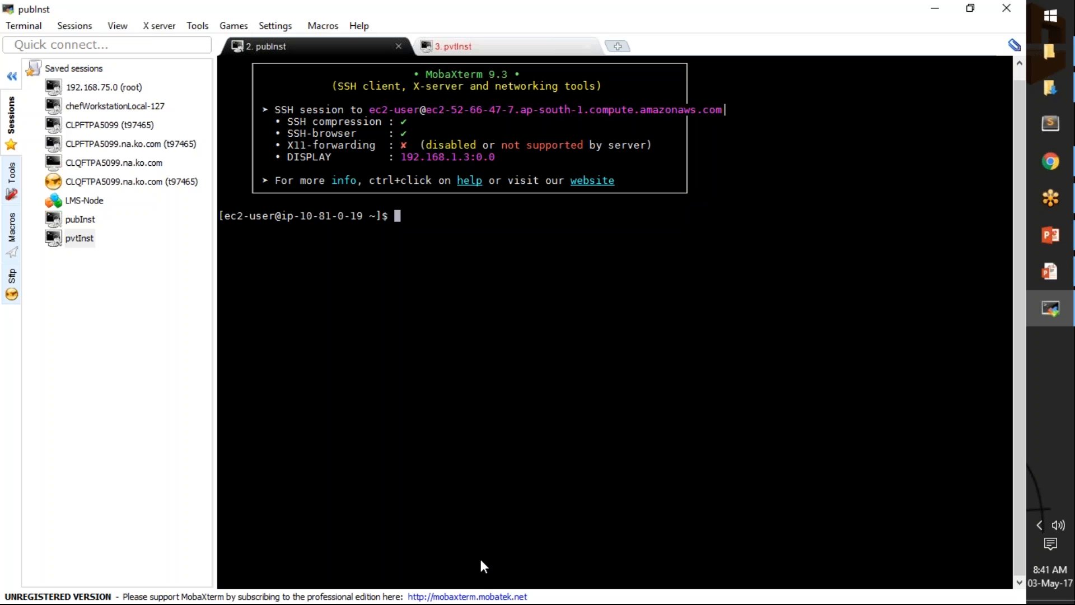
pyautogui.hotkey('alt', 'Tab')
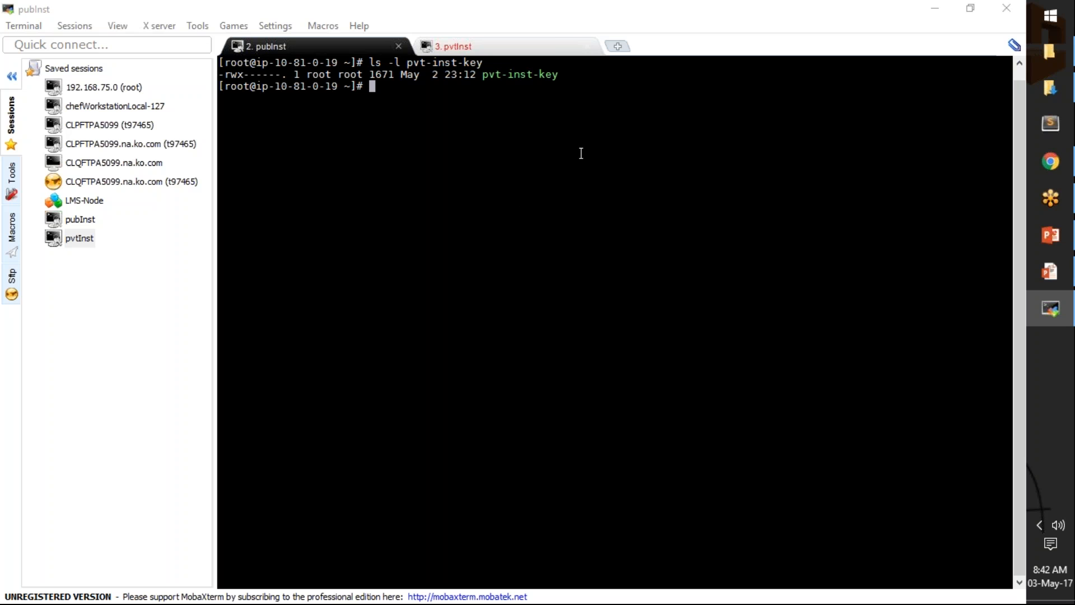
pyautogui.write('ssh')
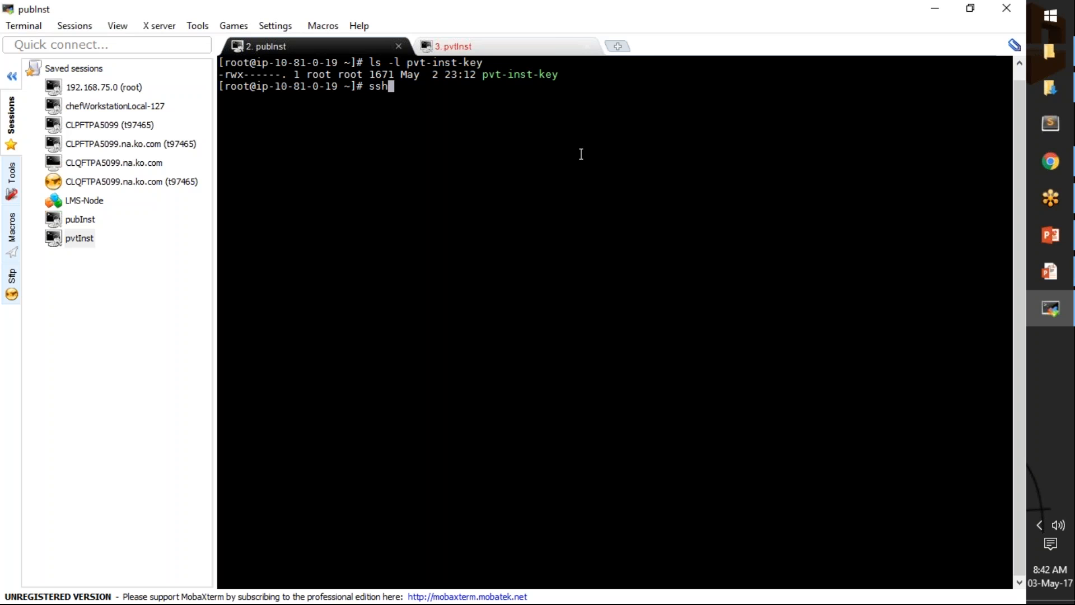
pyautogui.write(' -i pvt')
pyautogui.press('Tab')
pyautogui.write('ec2')
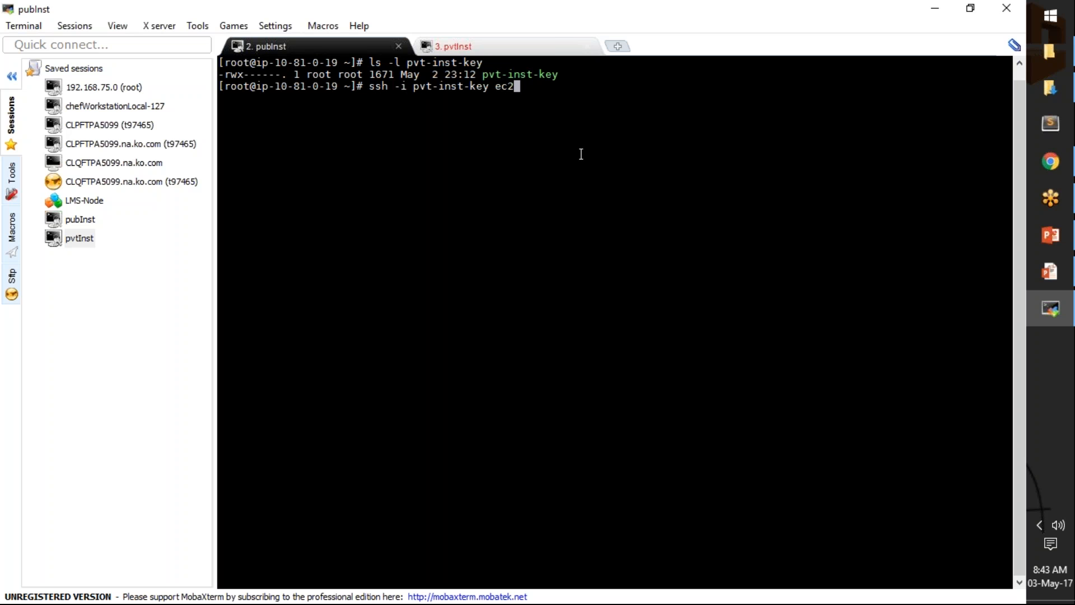
pyautogui.write('-user@')
# - Copy pvtInst-demo's private IP from the EC2 console in Chrome and add 10.81.1.50 as the host of the SSH command in MobaXterm
pyautogui.click(1051, 162)
pyautogui.click(213, 11)
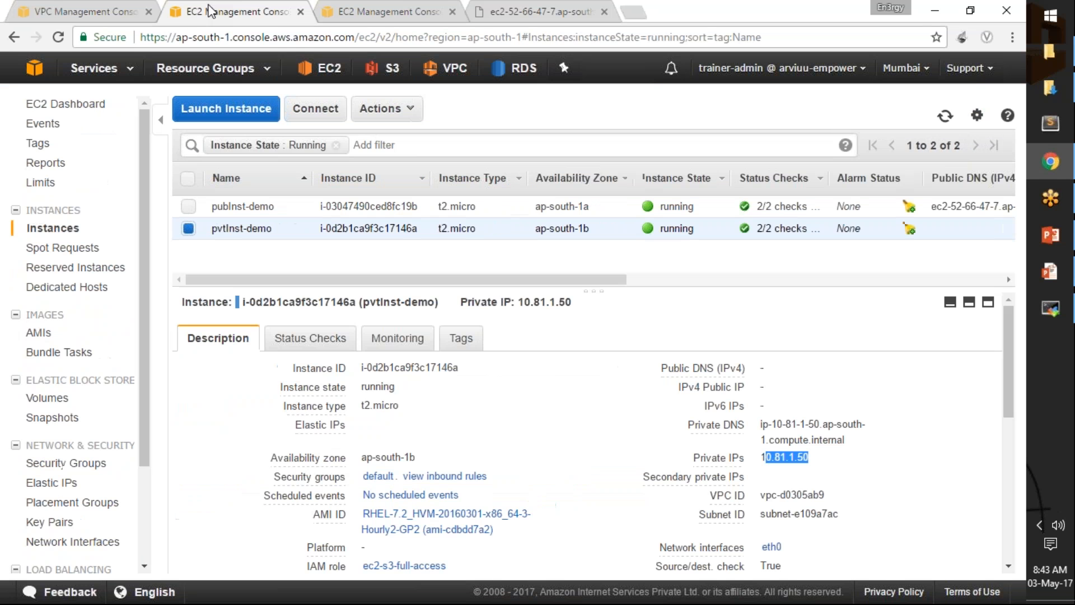
pyautogui.click(757, 457)
pyautogui.moveTo(757, 457); pyautogui.dragTo(809, 457)
pyautogui.hotkey('ctrl', 'c')
pyautogui.click(1050, 308)
pyautogui.rightClick(576, 168)
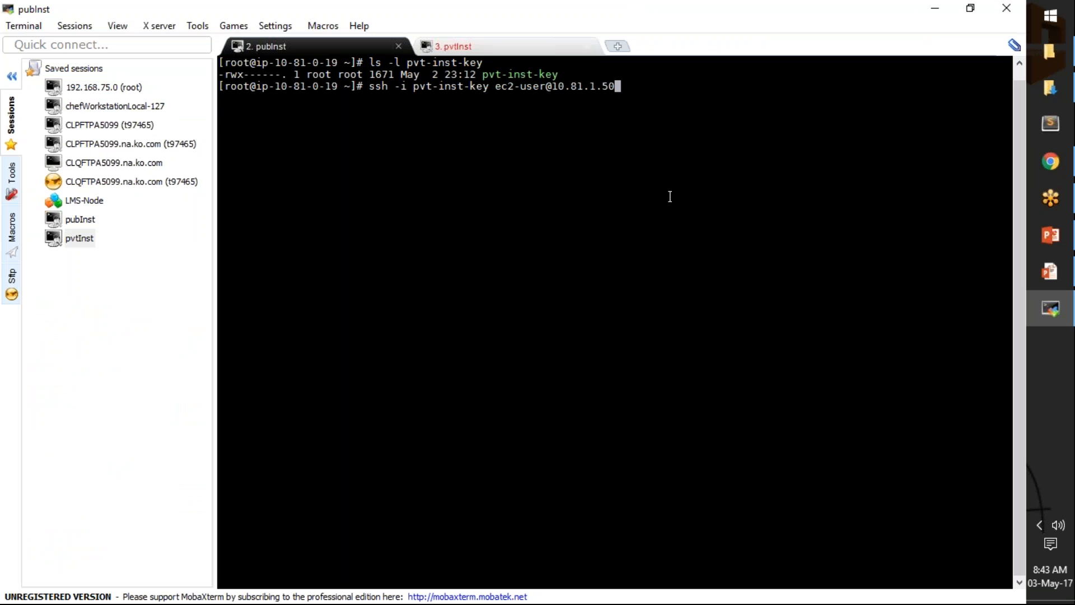
# - Run the SSH command, accept the host's authenticity with yes, and compare the shell prompts of the two instances
pyautogui.press('Return')
pyautogui.write('yes')
pyautogui.press('Return')
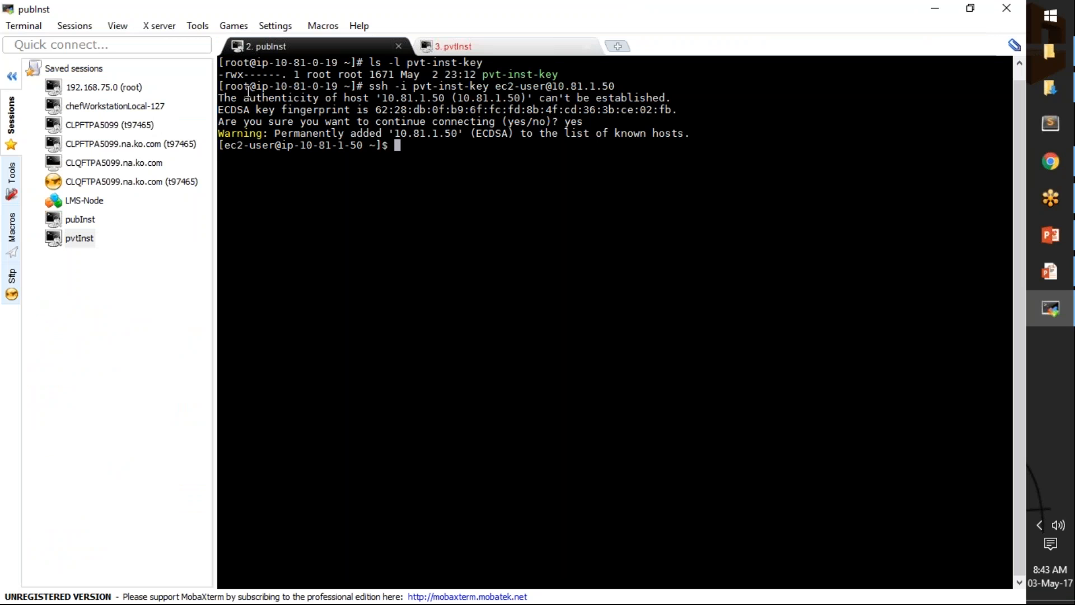
pyautogui.moveTo(222, 88); pyautogui.dragTo(356, 88)
pyautogui.moveTo(221, 144); pyautogui.dragTo(361, 146)
pyautogui.click(334, 146)
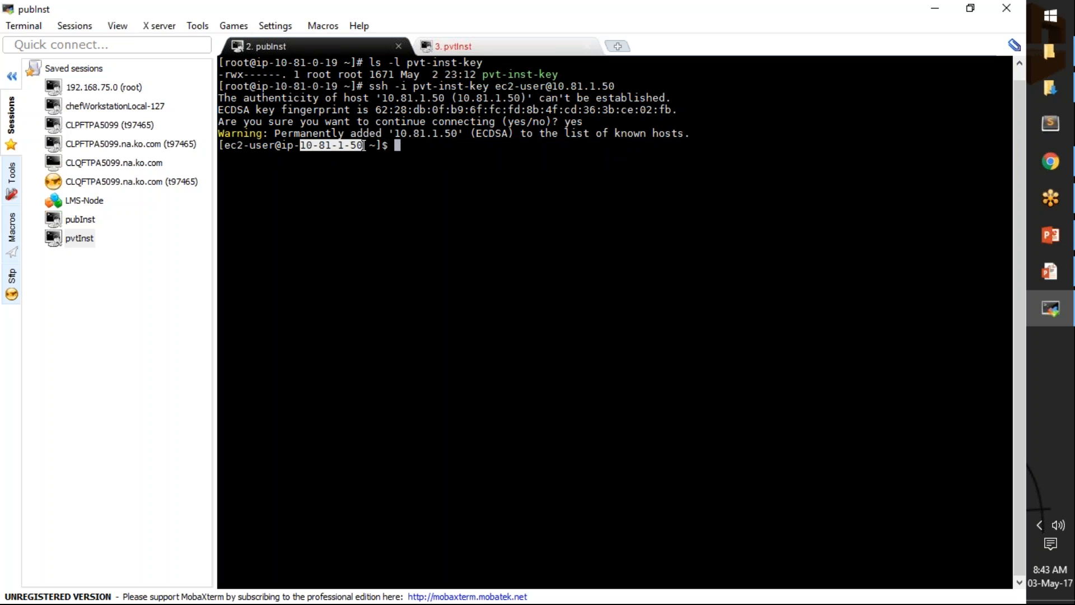
pyautogui.click(430, 146)
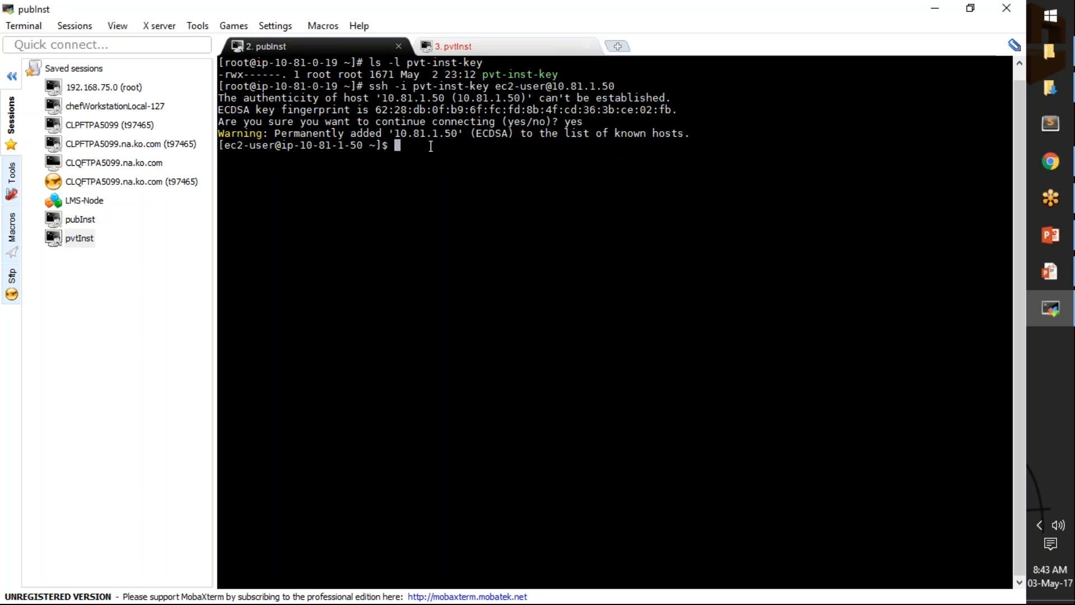
# - Ping 8.8.8.8 from the private instance to test its internet access, and open a second pubInst session
pyautogui.write('ping 8.8.8.8')
pyautogui.press('Return')
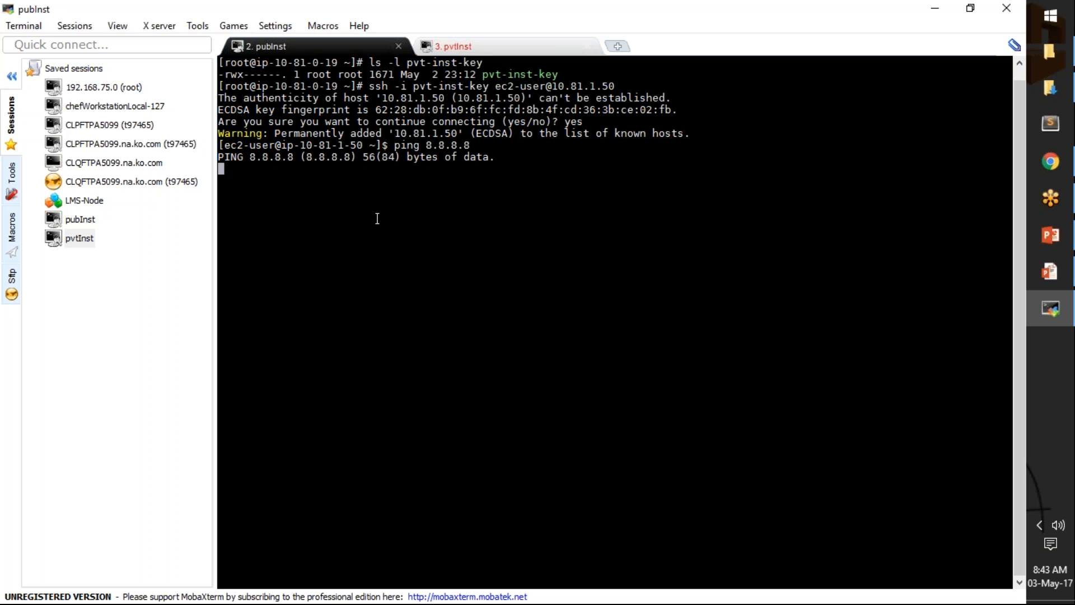
pyautogui.click(85, 221)
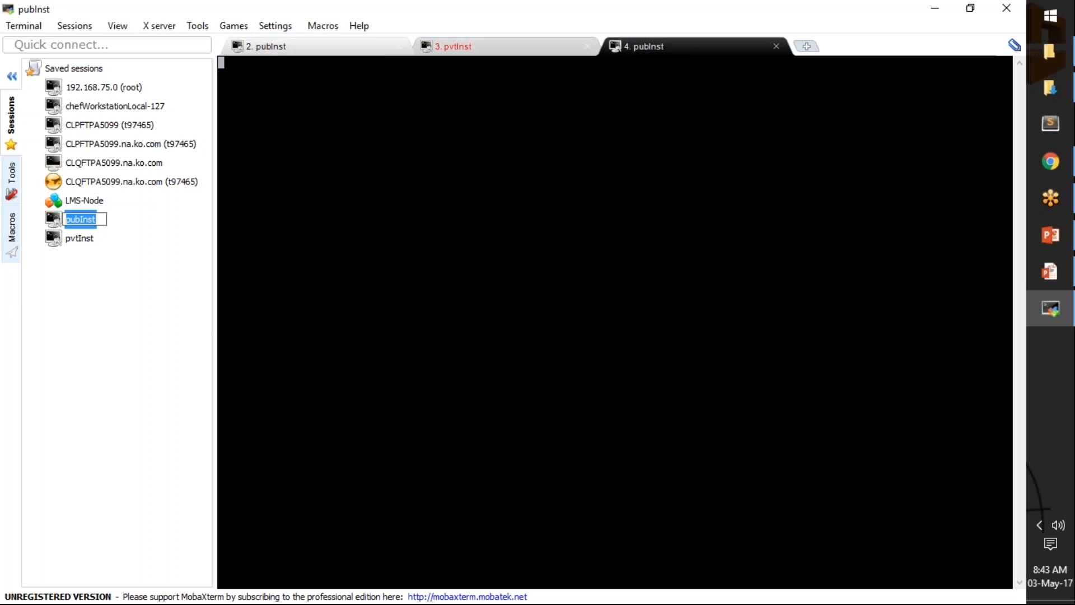
# - Close the stopped pvtInst session, ping 8.8.8.8 from the new pubInst session, and compare with the ping in the first pubInst session
pyautogui.click(459, 46)
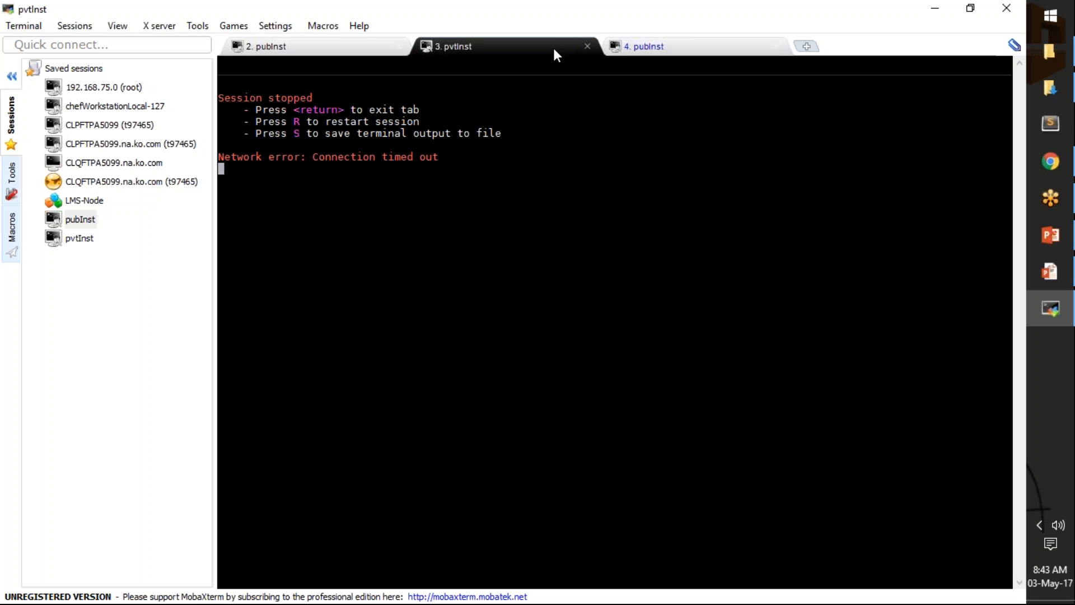
pyautogui.click(587, 46)
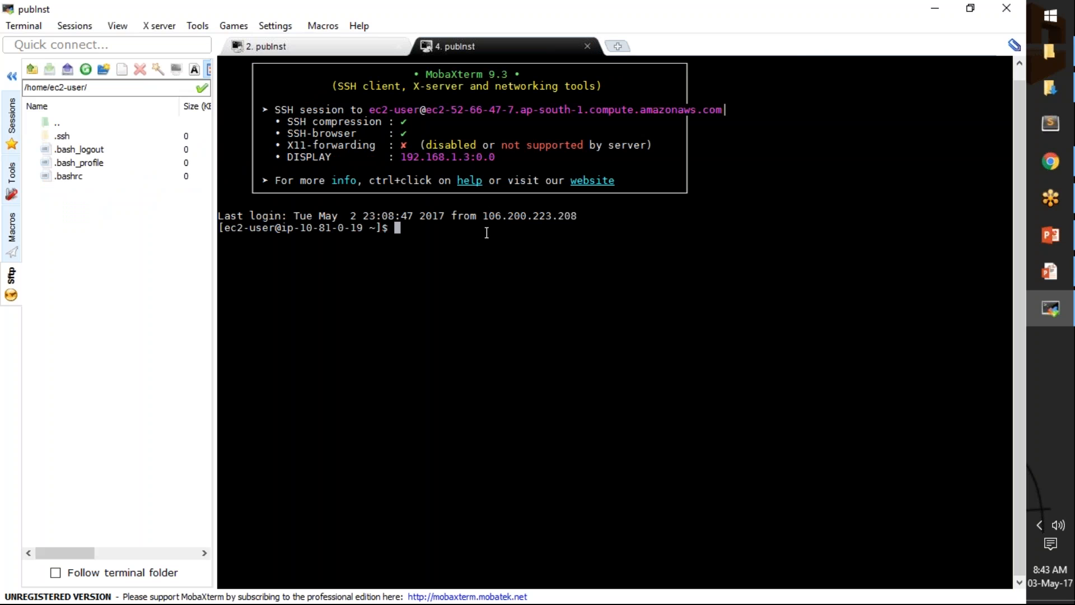
pyautogui.write('ping 8.8.8.8')
pyautogui.press('Return')
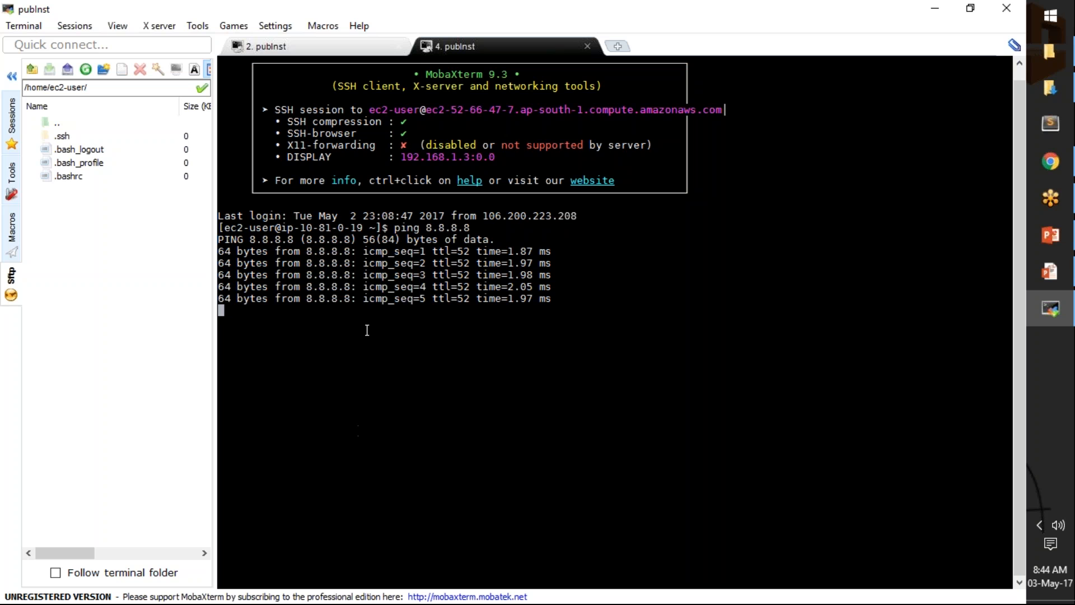
pyautogui.hotkey('ctrl', 'c')
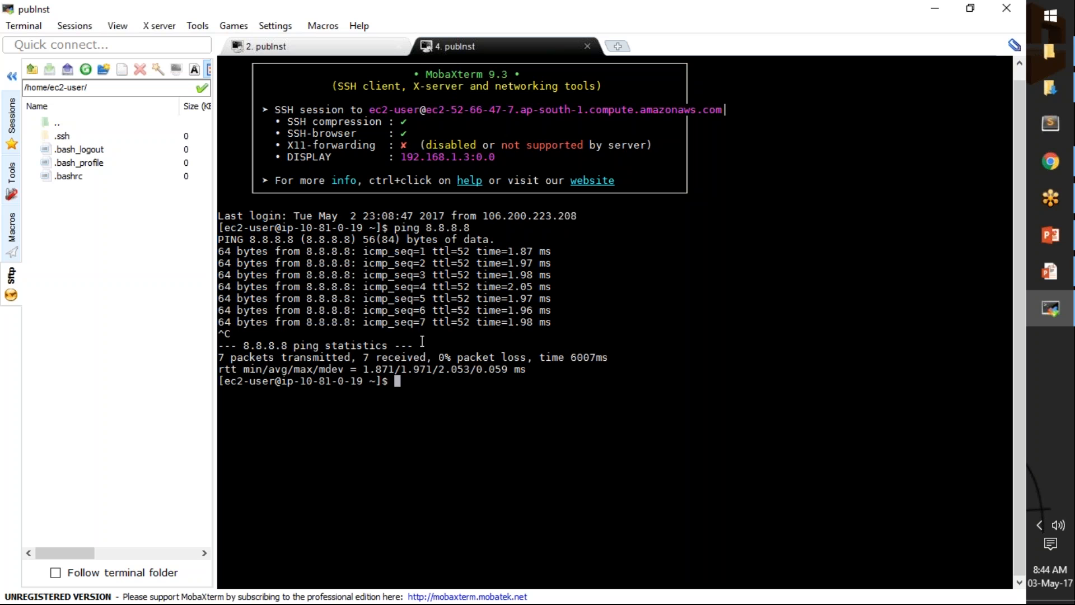
pyautogui.click(329, 50)
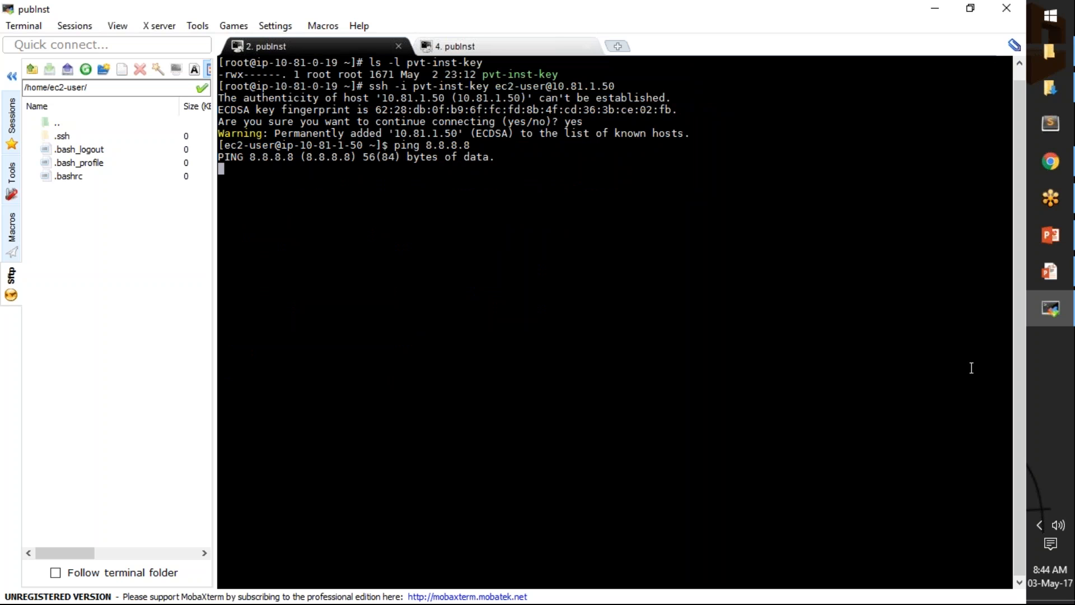
# - Switch to the PowerPoint slide show and advance from VPC: Demos to the slide on routing based on subnet
pyautogui.moveTo(1050, 272)
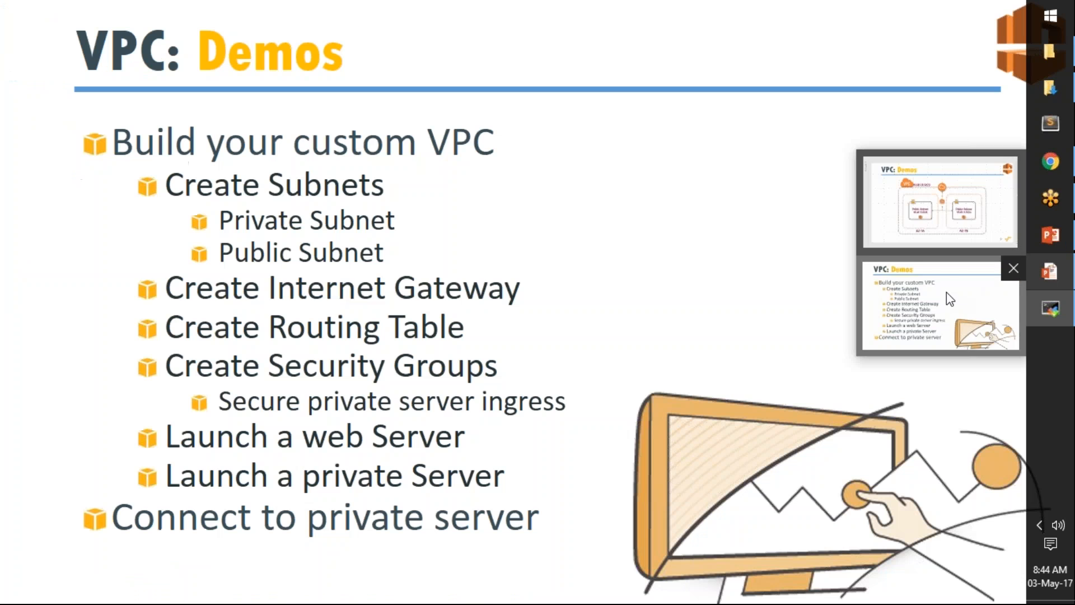
pyautogui.click(959, 300)
pyautogui.click(550, 344)
pyautogui.click(550, 343)
pyautogui.click(549, 344)
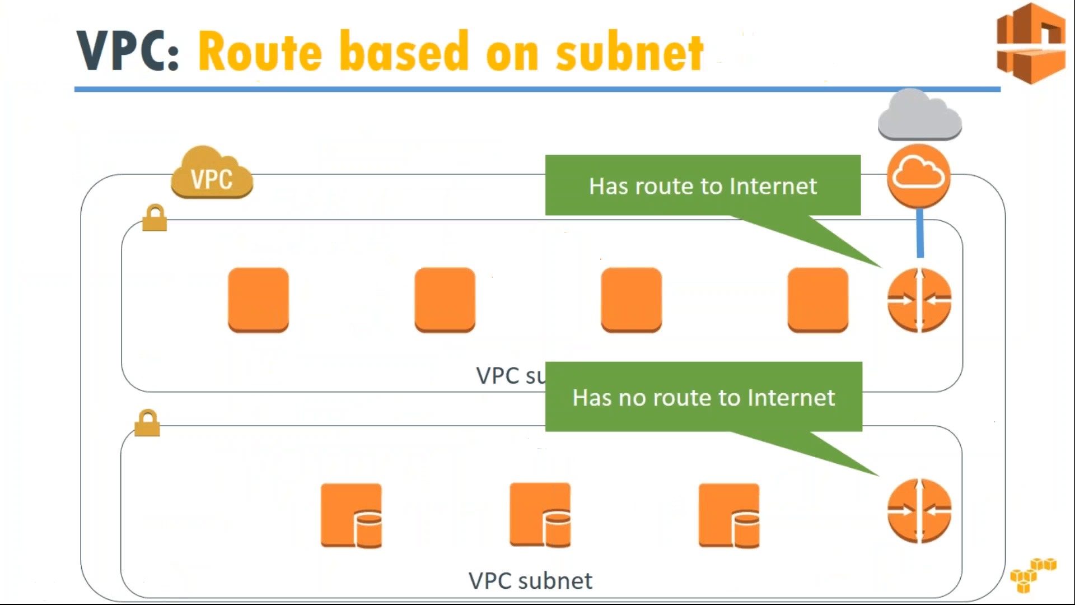
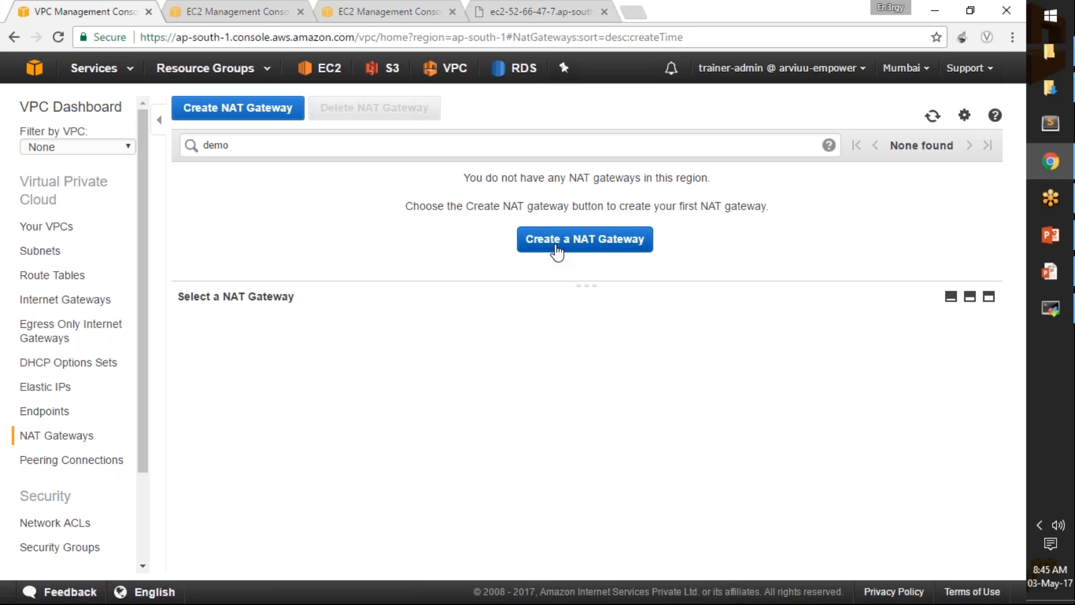
# - Start a NAT gateway in demo-vpc's pubSubnet in the VPC console and allocate a new Elastic IP for it
pyautogui.click(556, 247)
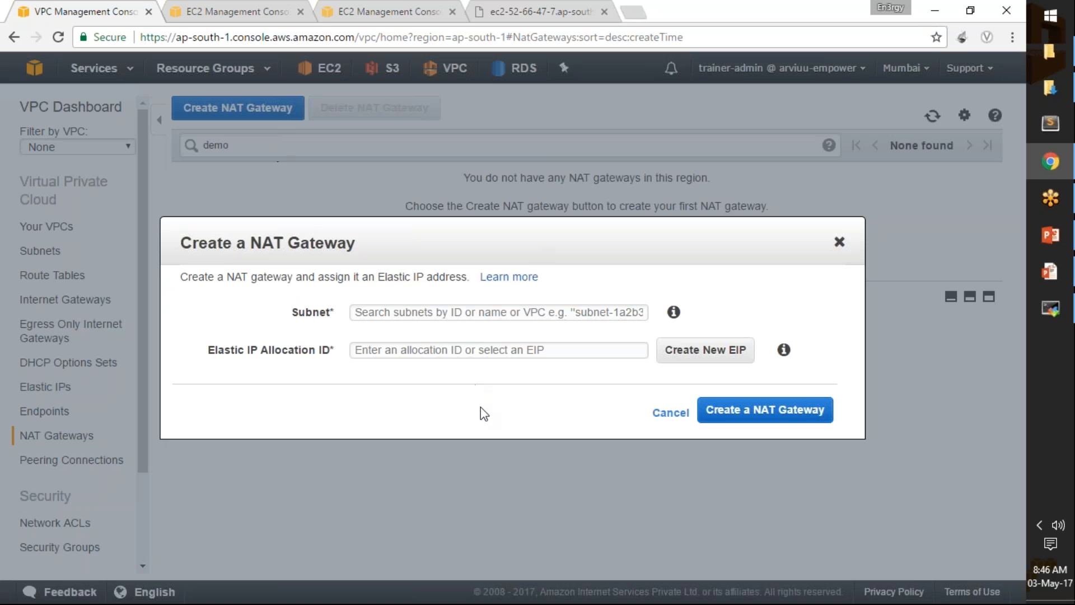
pyautogui.click(424, 311)
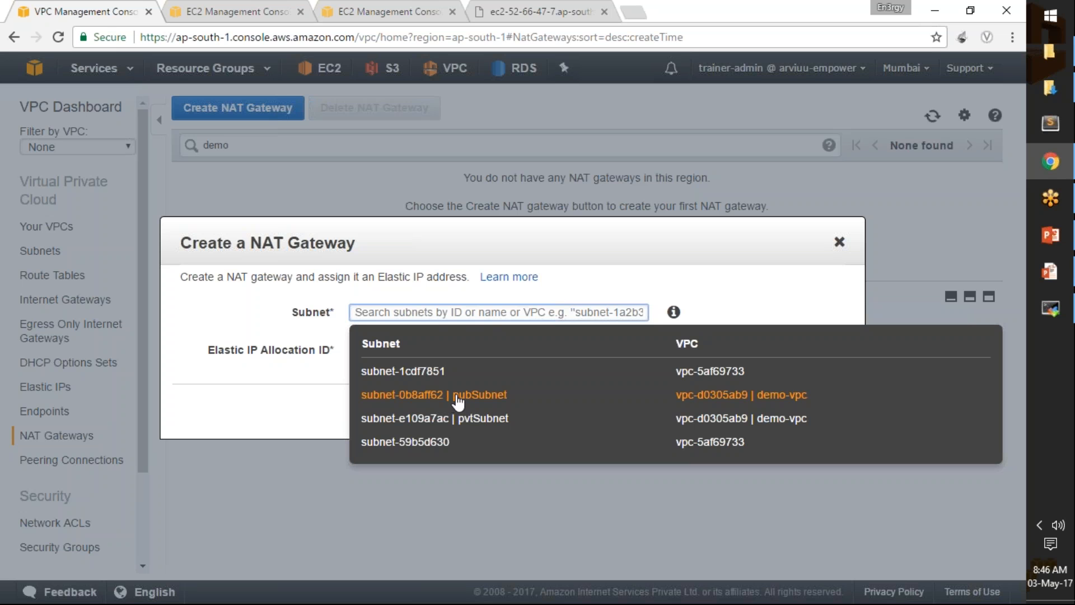
pyautogui.click(481, 398)
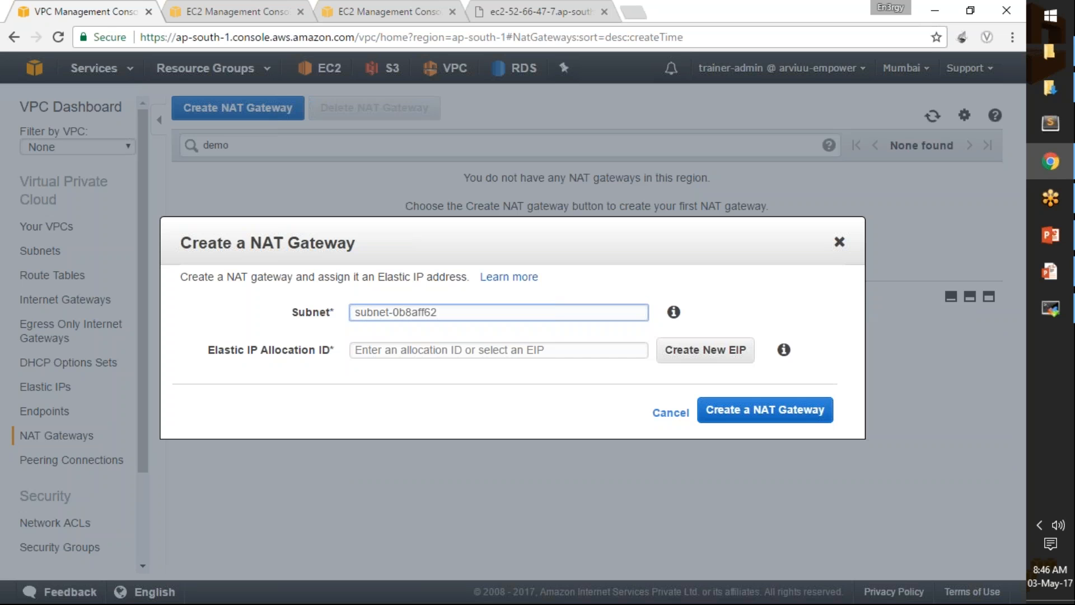
pyautogui.click(437, 351)
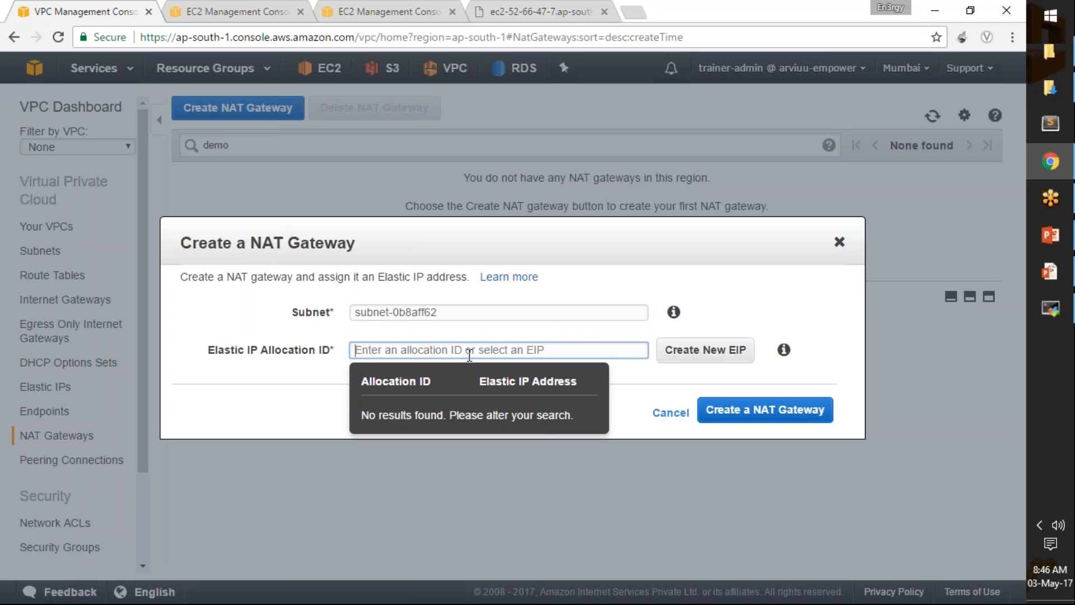
pyautogui.click(567, 346)
pyautogui.click(715, 359)
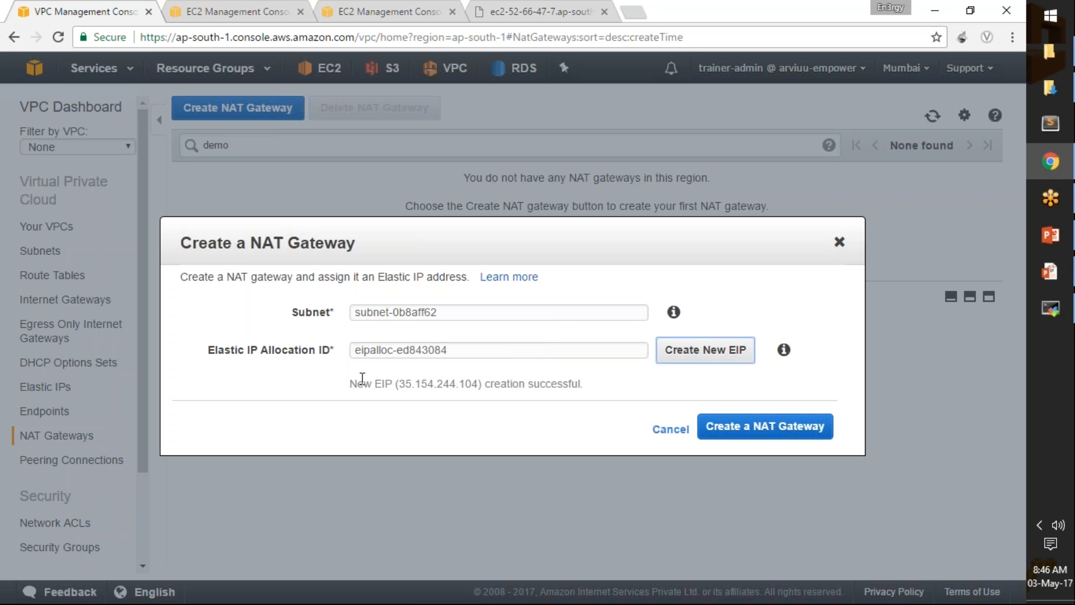
# - Select the newly allocated Elastic IP, create the NAT gateway, and dismiss the confirmation
pyautogui.moveTo(352, 352); pyautogui.dragTo(451, 351)
pyautogui.click(448, 350)
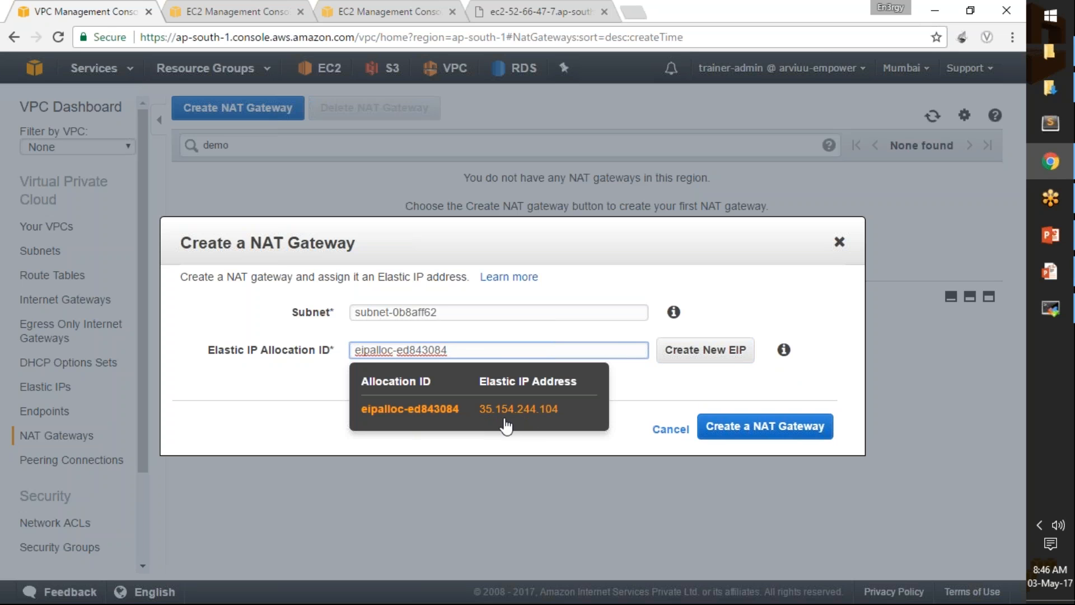
pyautogui.click(551, 410)
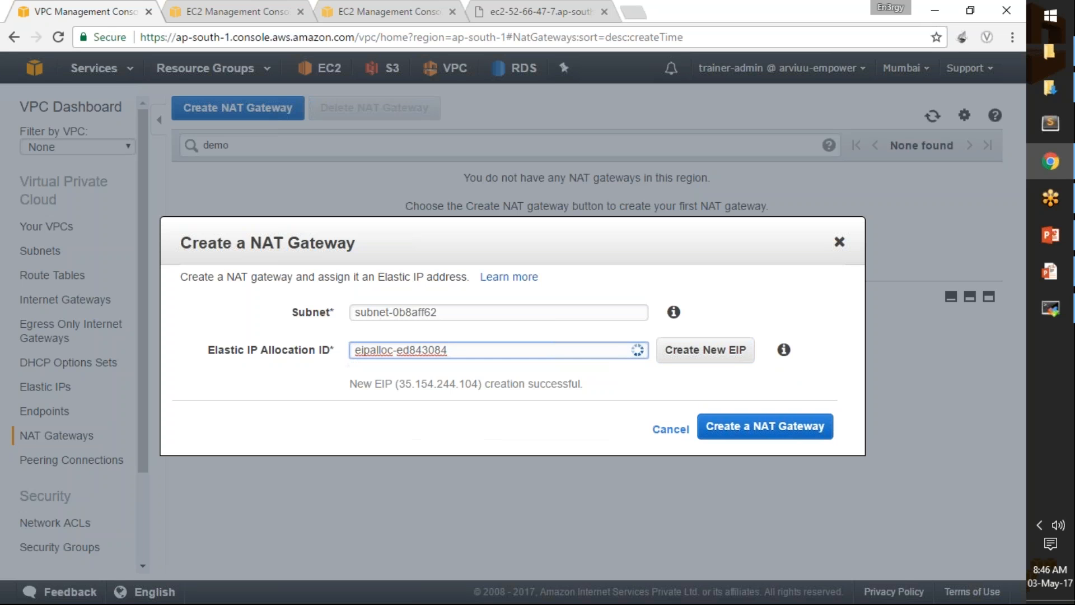
pyautogui.click(646, 391)
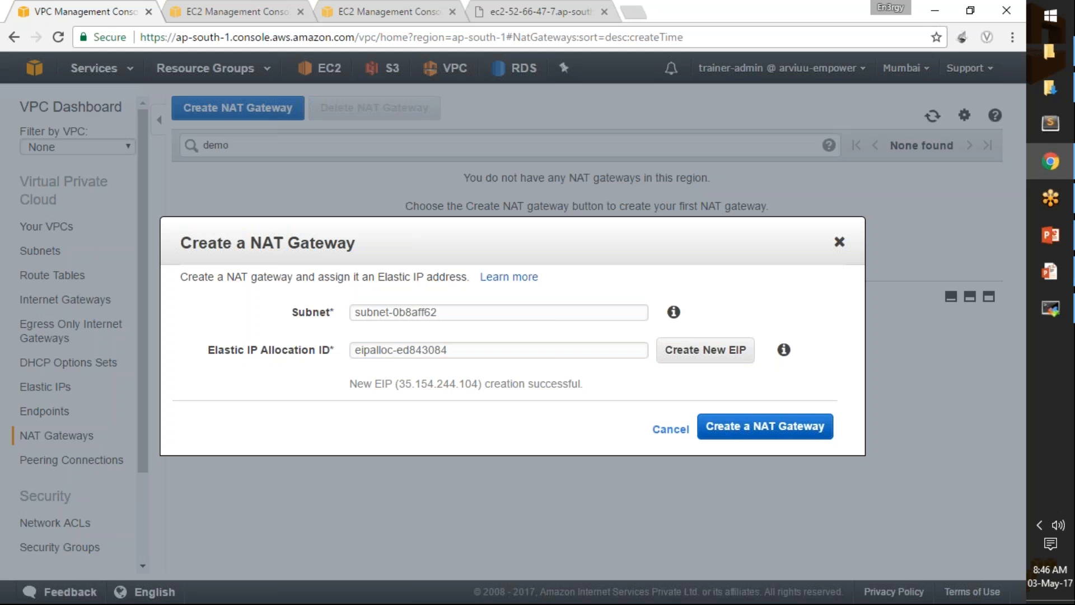
pyautogui.click(755, 431)
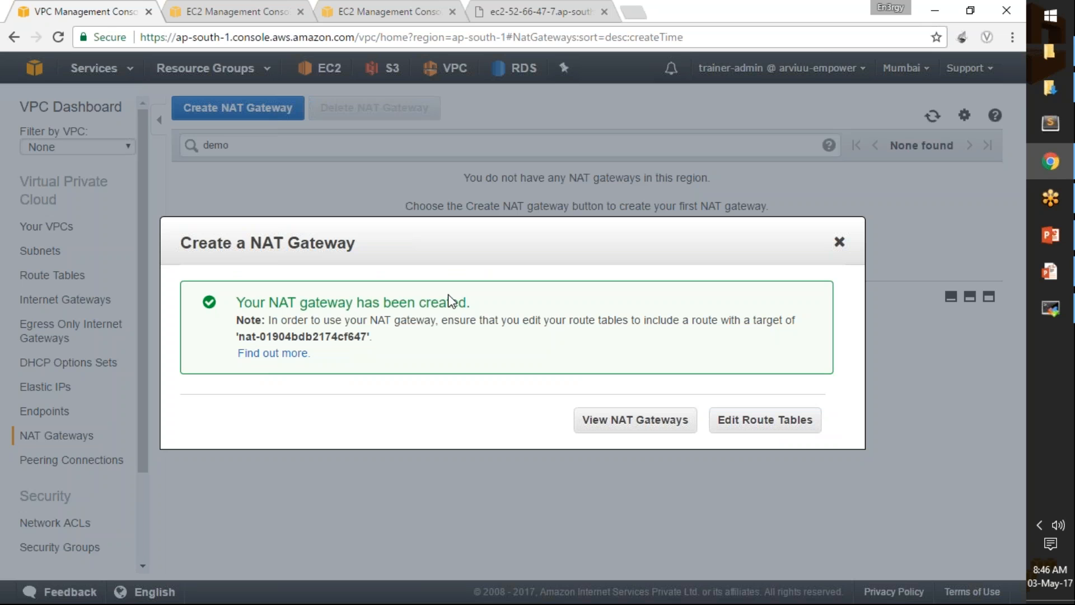
pyautogui.click(839, 245)
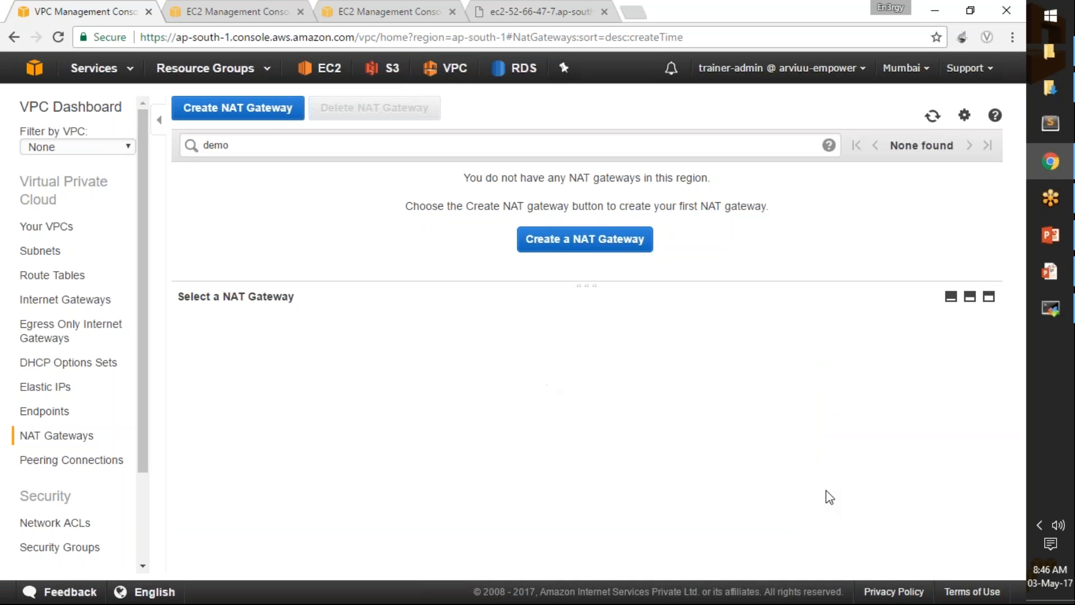
# - Refresh the NAT gateway list, widen the NAT Gateway ID column, and clear the demo filter to check the gateway's status
pyautogui.click(931, 118)
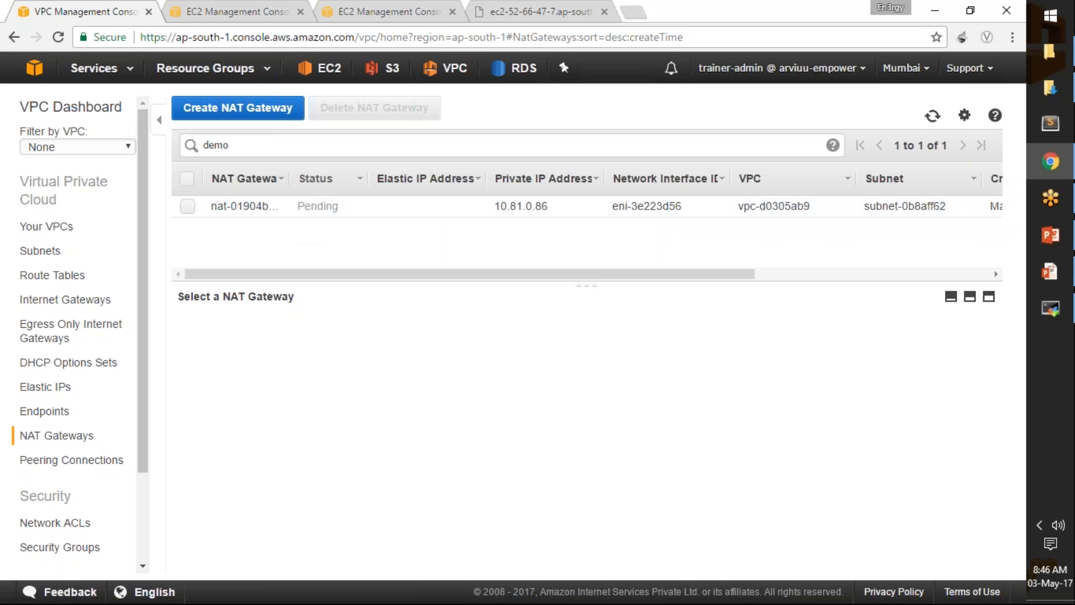
pyautogui.moveTo(288, 178); pyautogui.dragTo(347, 178)
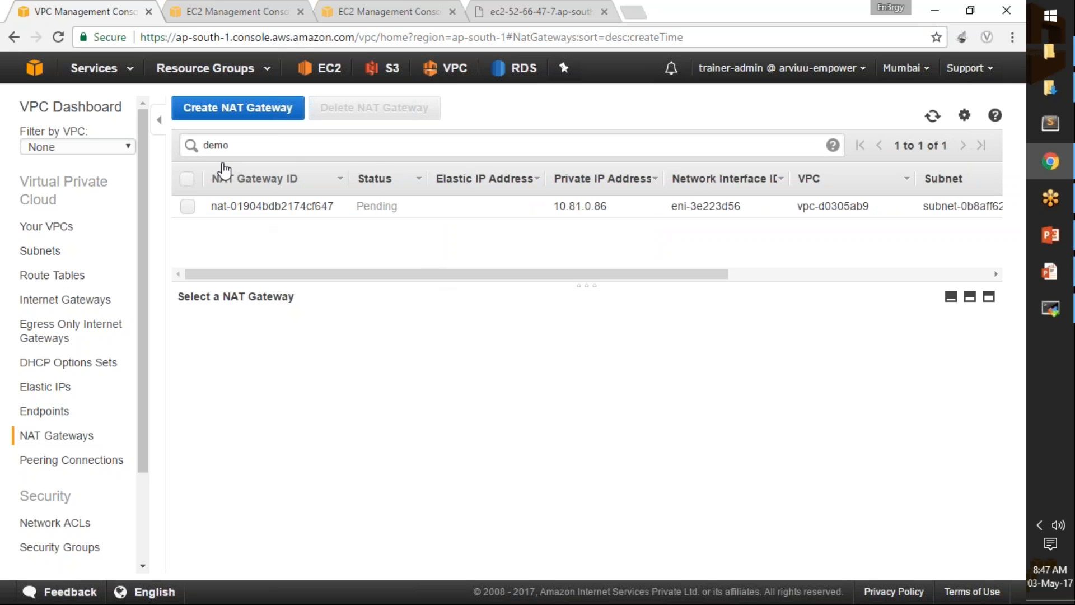
pyautogui.doubleClick(290, 150)
pyautogui.press('BackSpace')
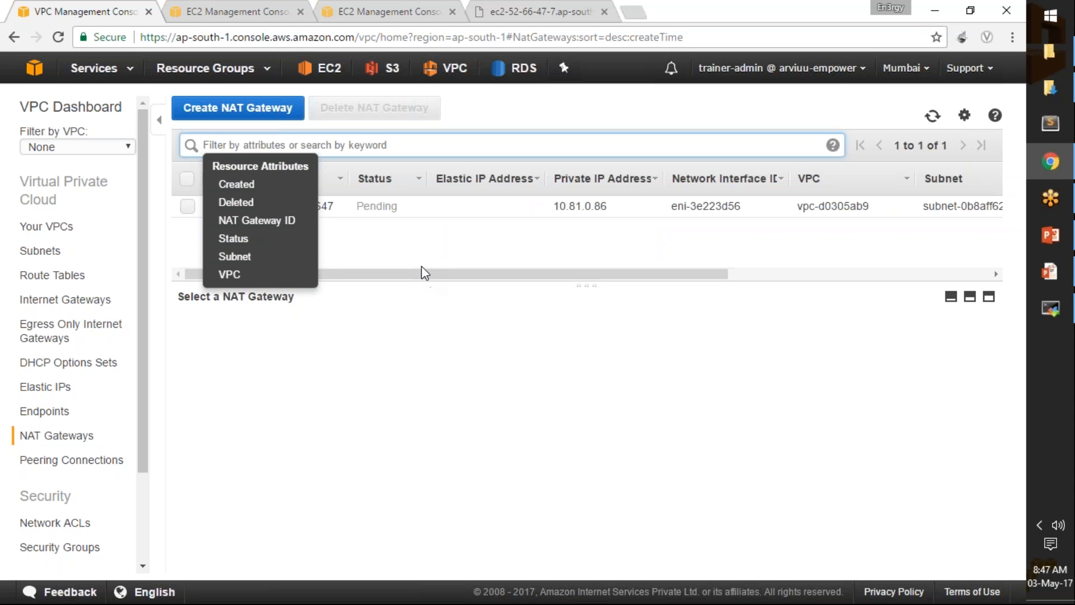
pyautogui.moveTo(425, 276); pyautogui.dragTo(451, 281)
pyautogui.click(932, 116)
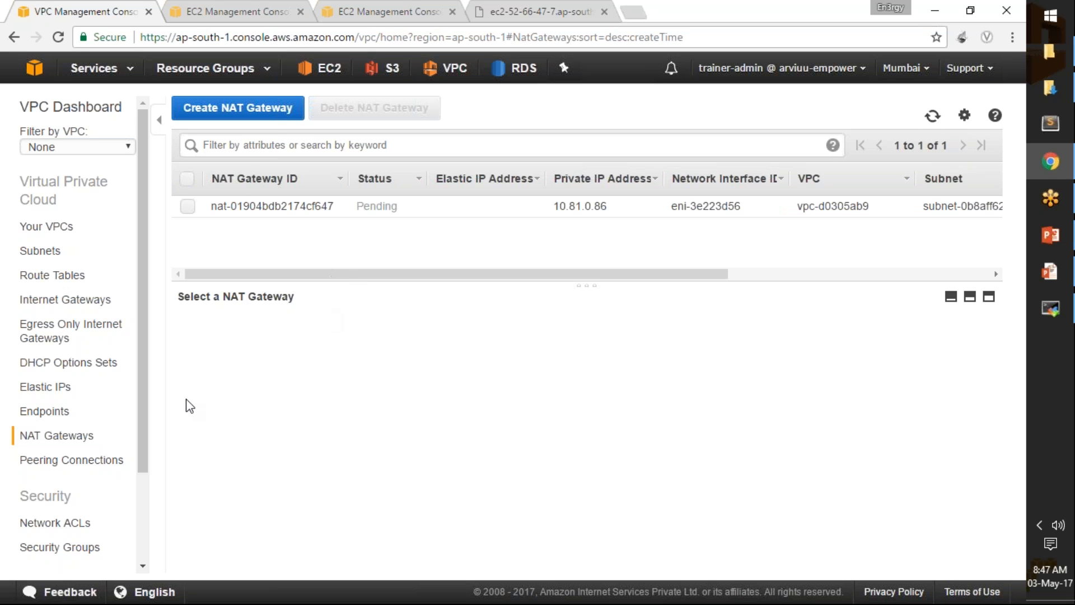
# - Rename the route table demo-vpc-rtb as pub-rtb-for-demo-vpc and view its subnet associations
pyautogui.click(67, 278)
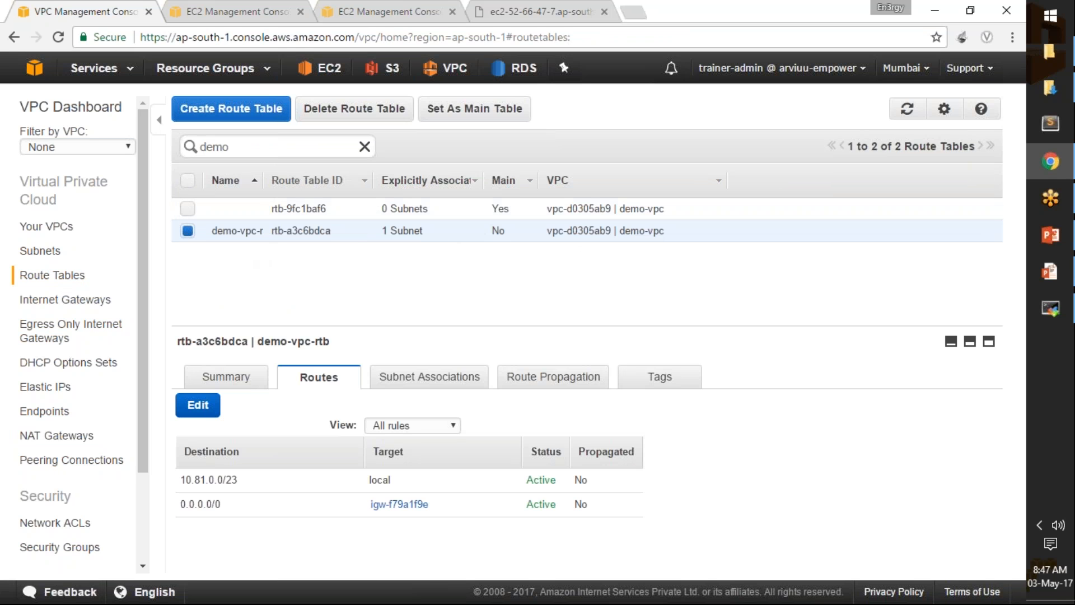
pyautogui.moveTo(258, 182); pyautogui.dragTo(342, 182)
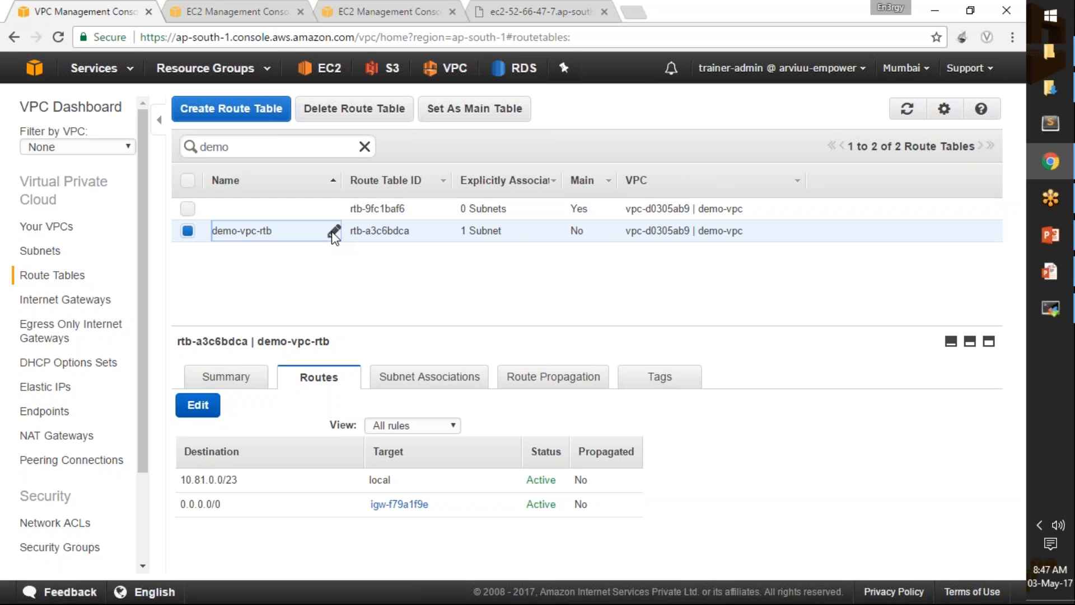
pyautogui.click(334, 230)
pyautogui.click(245, 236)
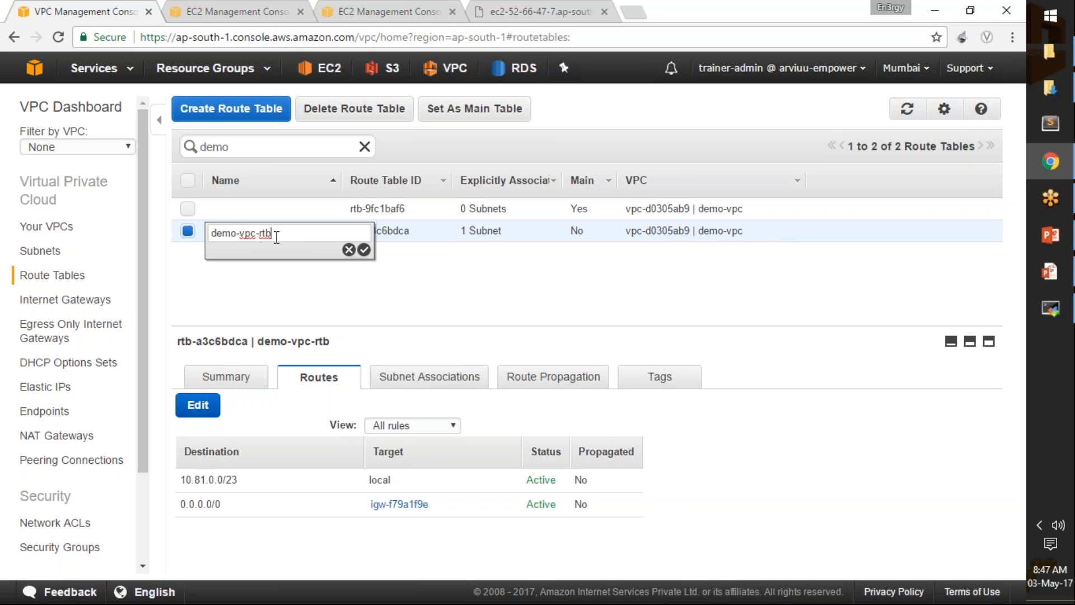
pyautogui.click(213, 233)
pyautogui.write('pub-rtb')
pyautogui.press('Delete')
pyautogui.write('-for')
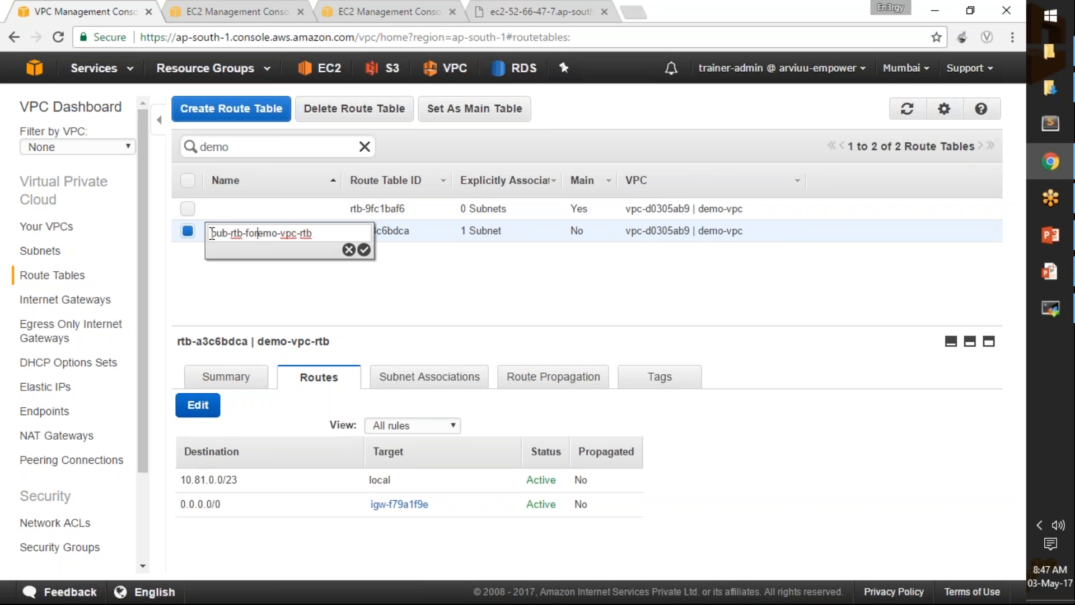
pyautogui.write('-d')
pyautogui.click(364, 250)
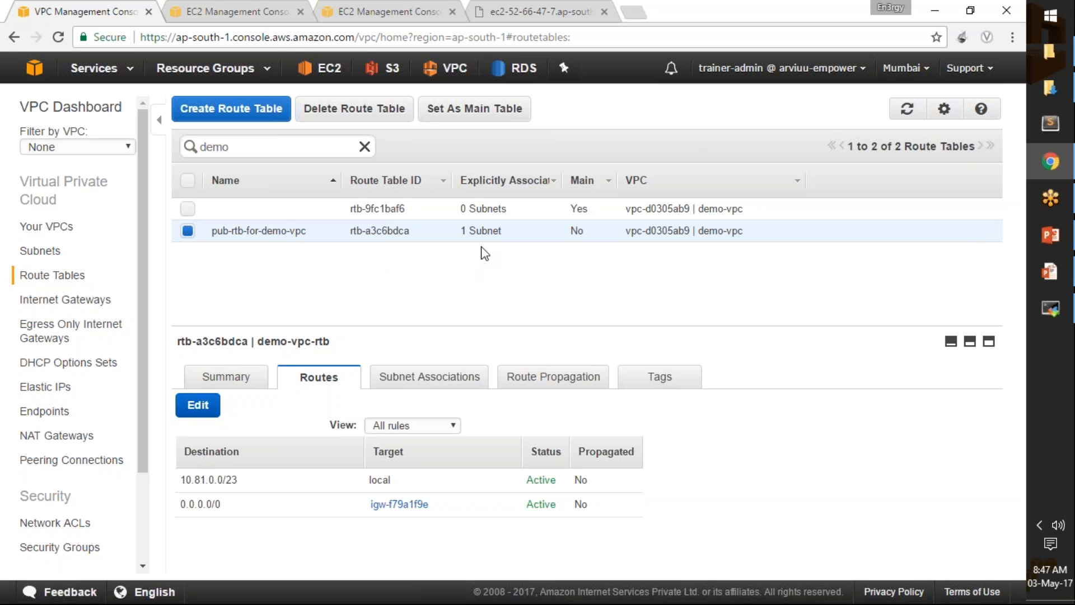
pyautogui.click(458, 377)
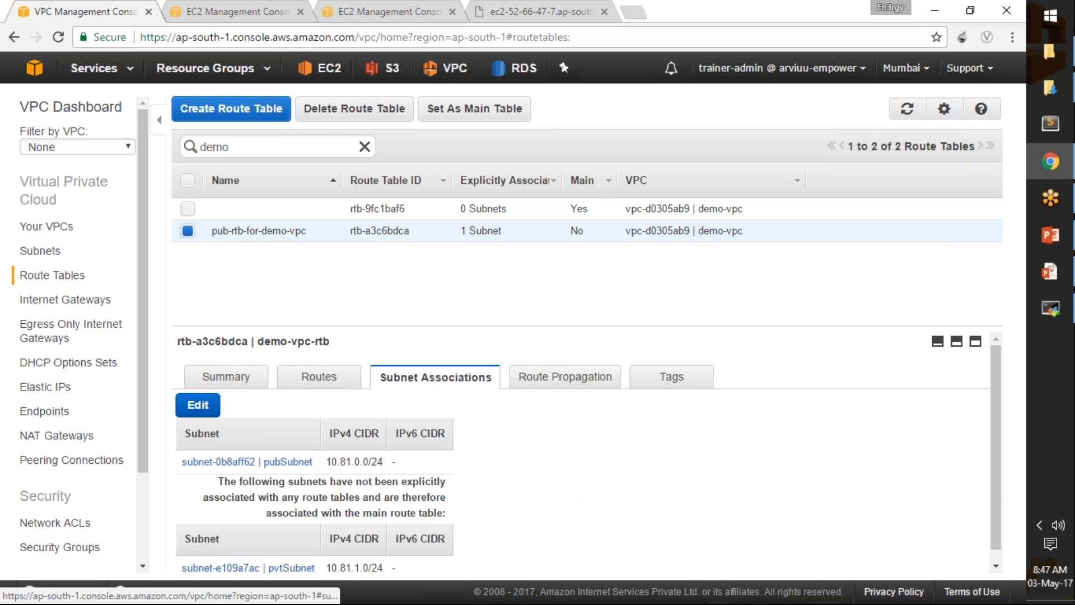
# - Create a route table named pvt-rtb-for-demo-vpc in demo-vpc
pyautogui.click(242, 118)
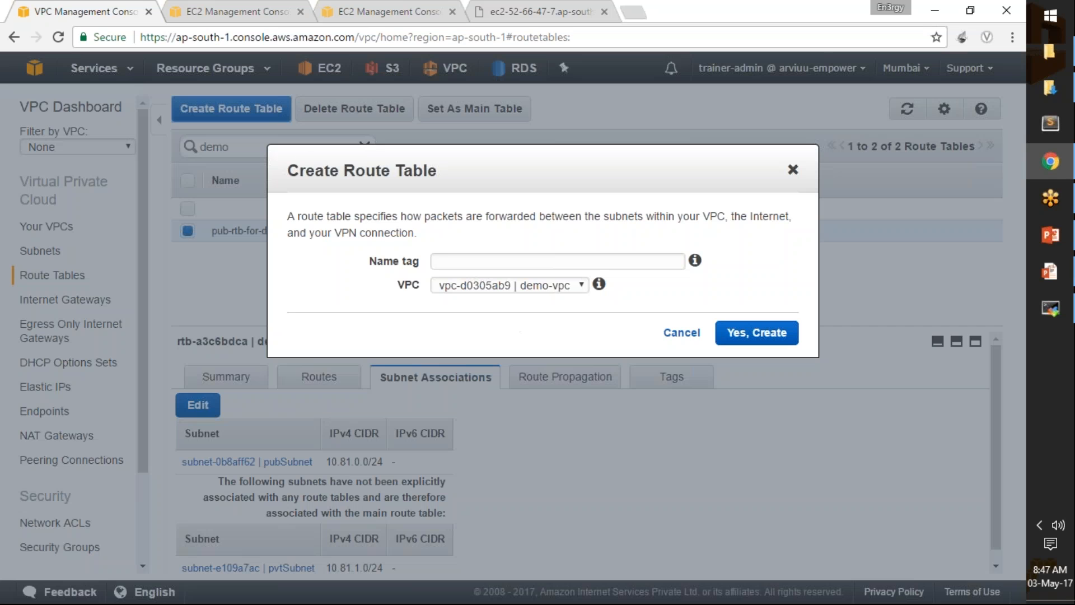
pyautogui.click(445, 262)
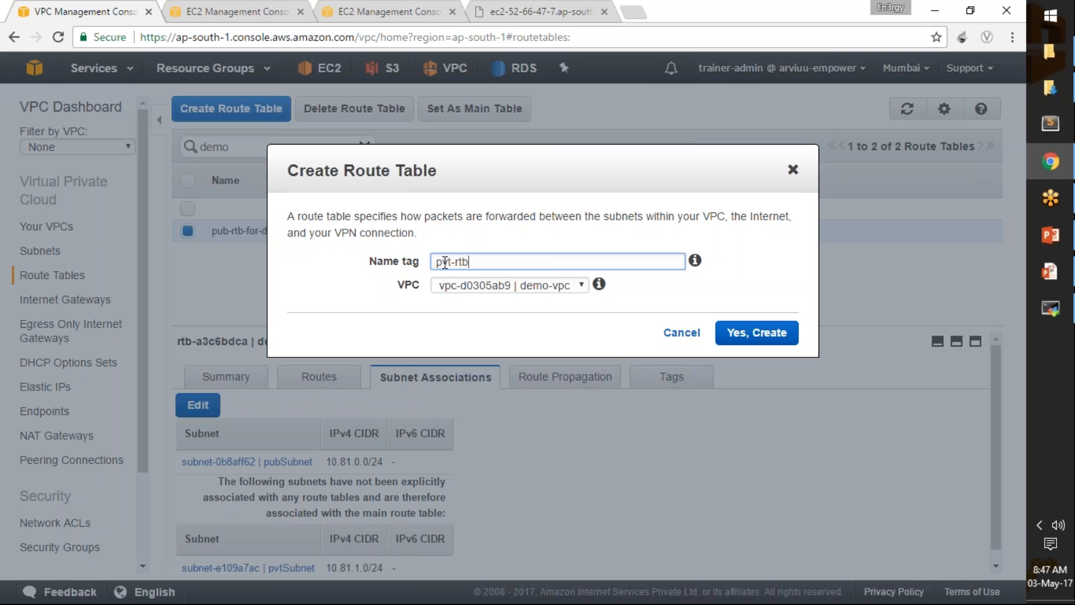
pyautogui.write('pvt-rtb-for-demo-vpc')
pyautogui.click(506, 285)
pyautogui.click(506, 284)
pyautogui.click(751, 334)
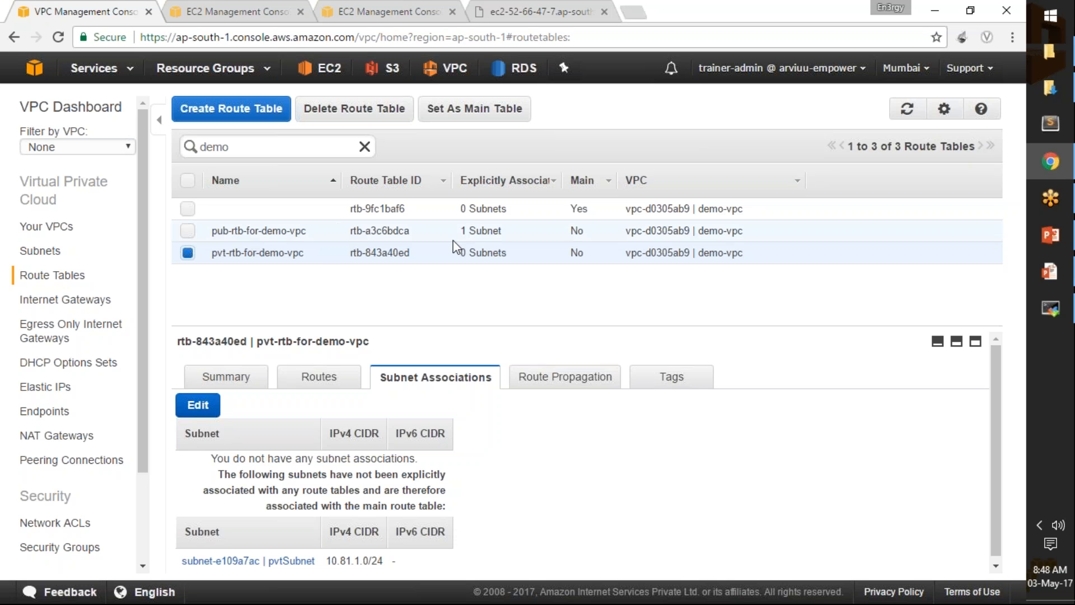
# - Add a route in pvt-rtb-for-demo-vpc with destination 0.0.0.0/0 targeting the NAT gateway nat-01904bdb2174cf647, and save it
pyautogui.click(467, 231)
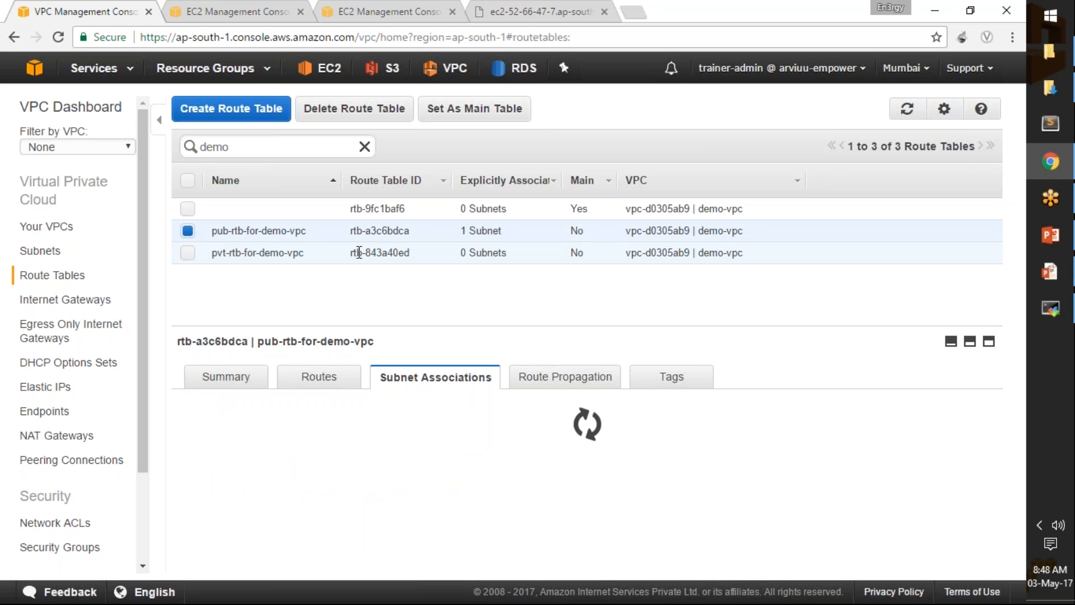
pyautogui.click(187, 253)
pyautogui.click(188, 231)
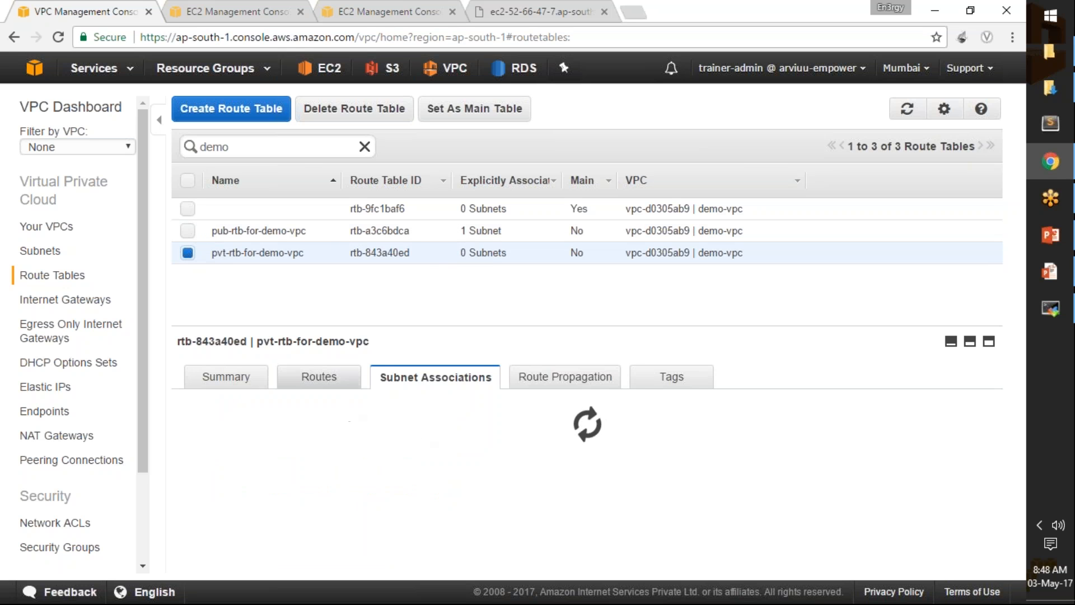
pyautogui.click(320, 376)
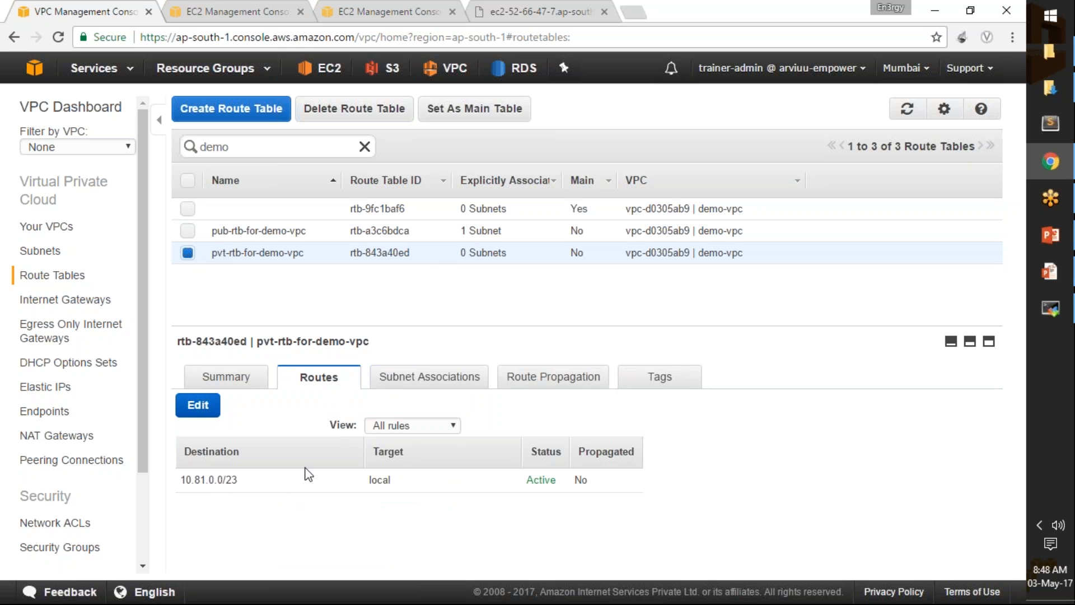
pyautogui.click(199, 405)
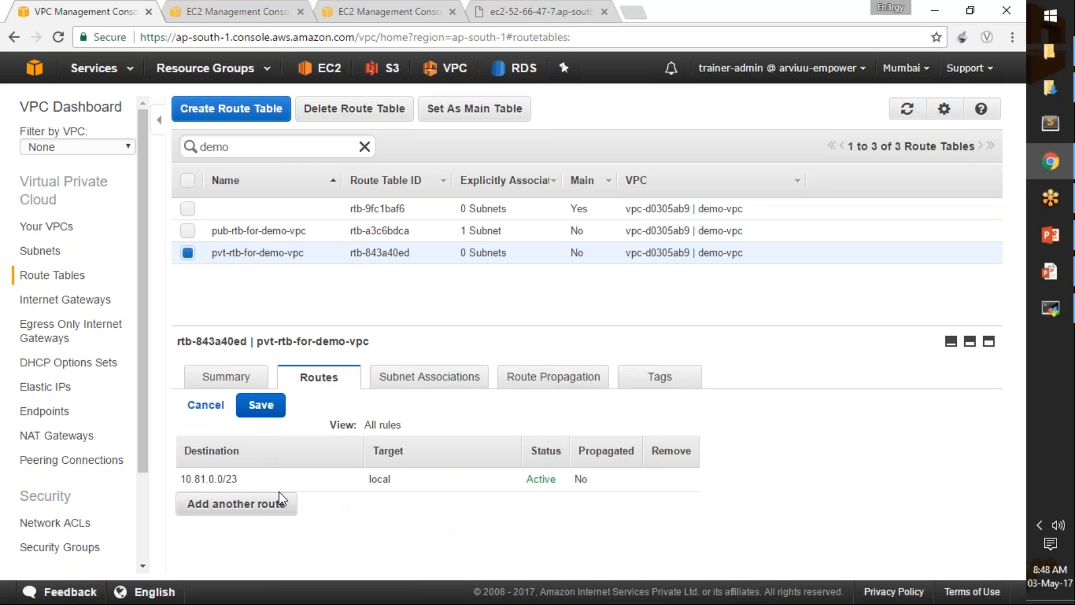
pyautogui.click(253, 507)
pyautogui.click(267, 498)
pyautogui.write('0.0.0.0/0')
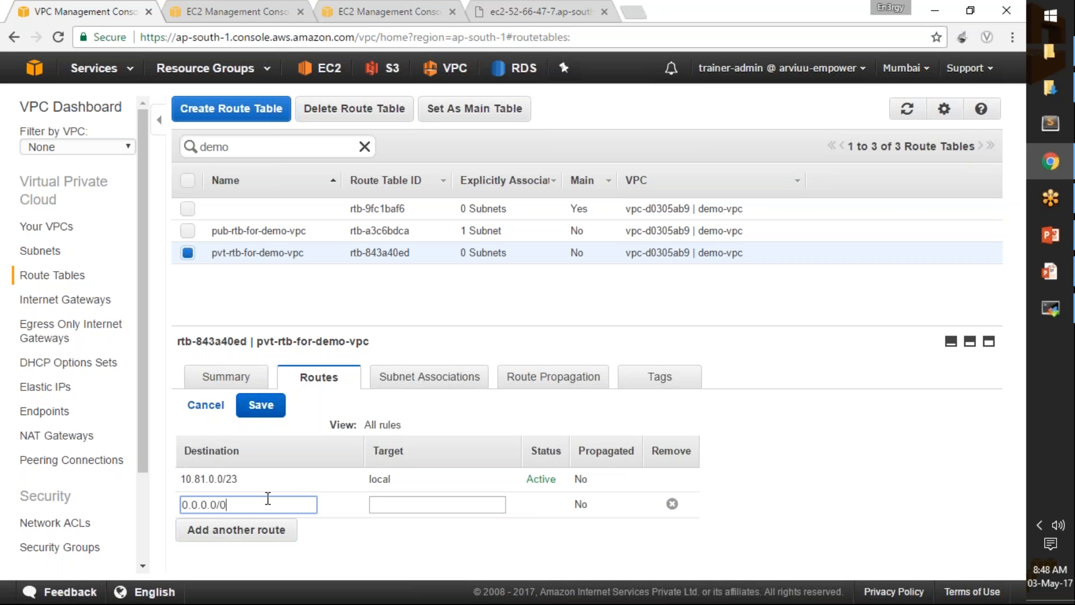
pyautogui.press('Tab')
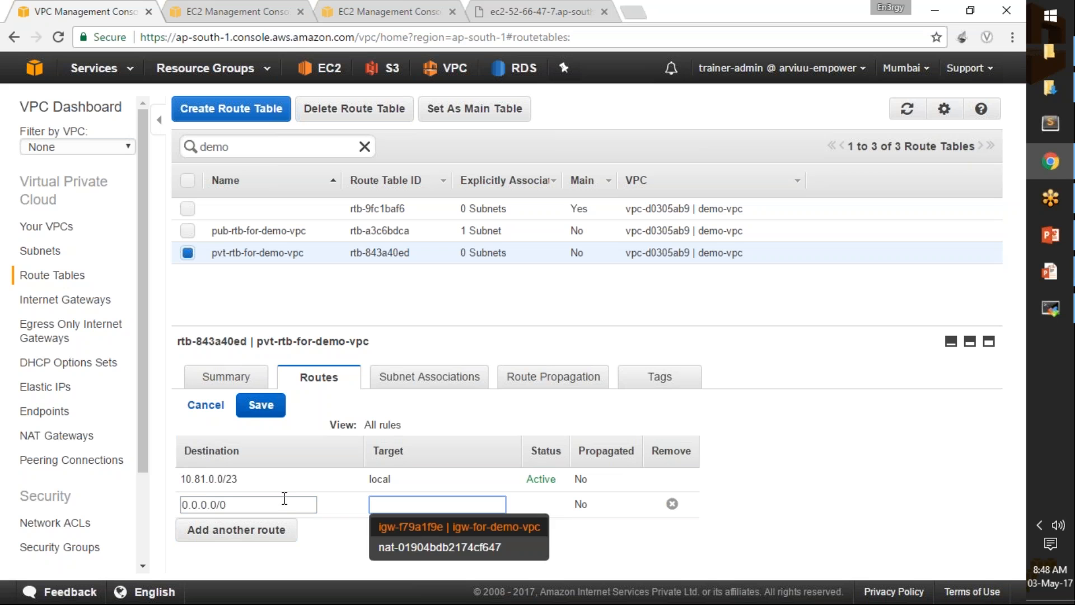
pyautogui.click(411, 547)
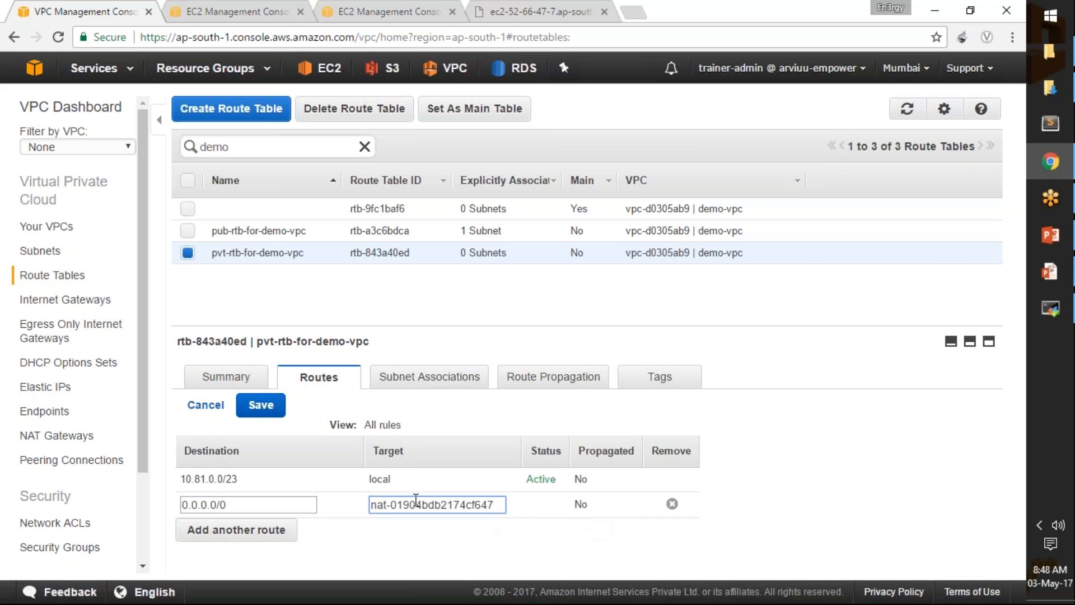
pyautogui.moveTo(374, 508); pyautogui.dragTo(497, 514)
pyautogui.click(487, 532)
pyautogui.click(279, 413)
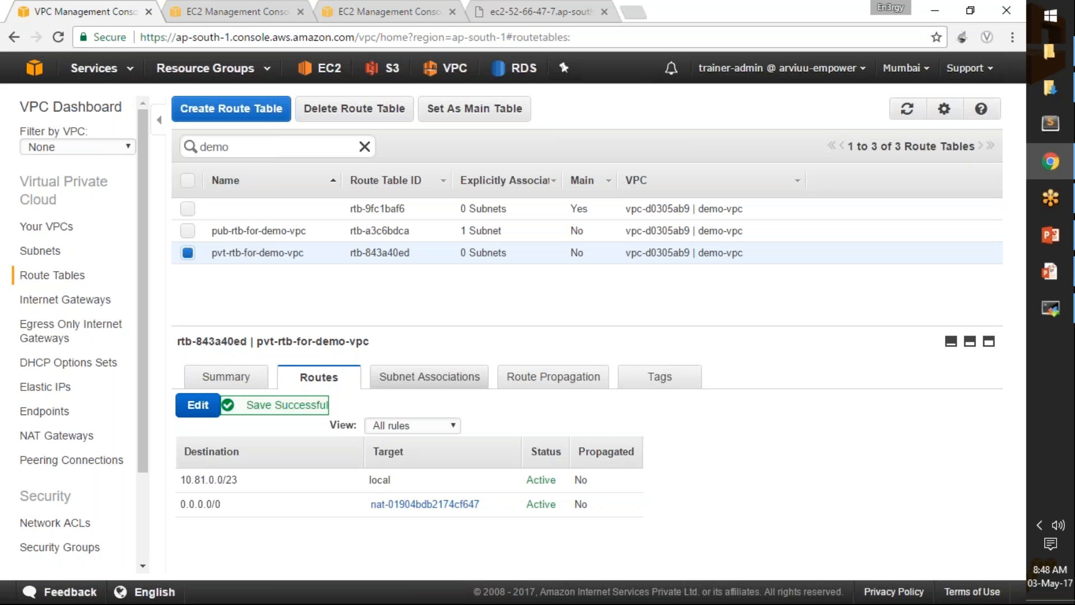
# - Associate pvtSubnet (10.81.1.0/24) with the route table pvt-rtb-for-demo-vpc and save the association
pyautogui.click(425, 385)
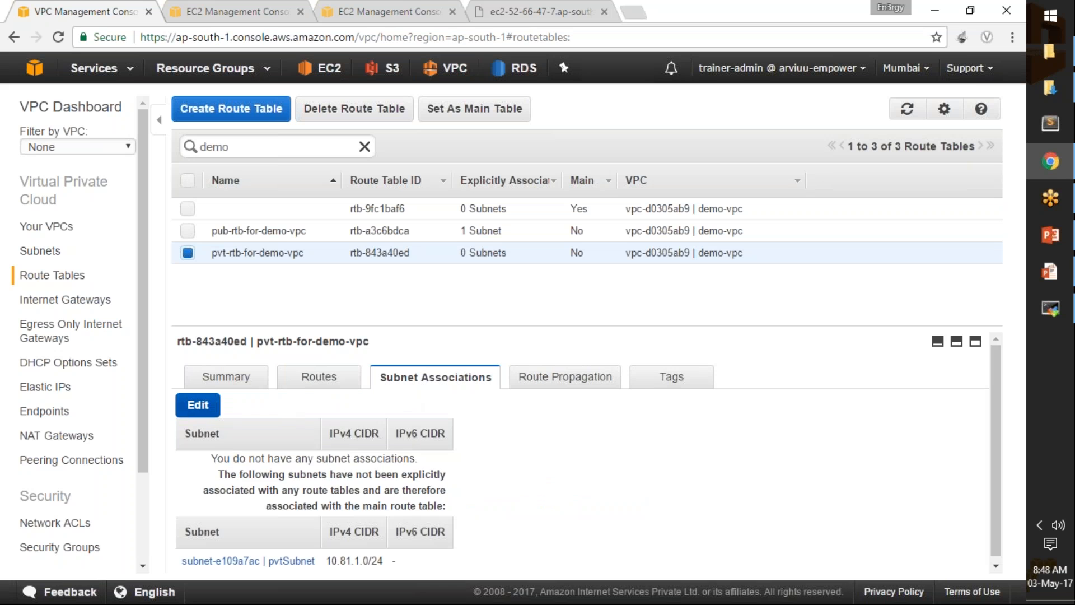
pyautogui.click(192, 403)
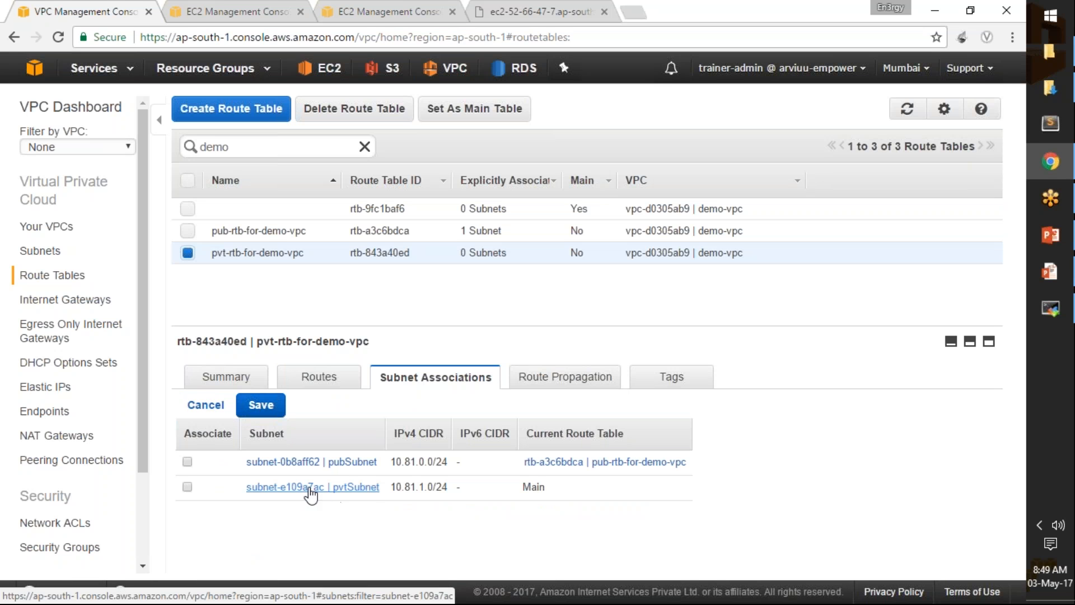
pyautogui.moveTo(526, 492); pyautogui.dragTo(547, 489)
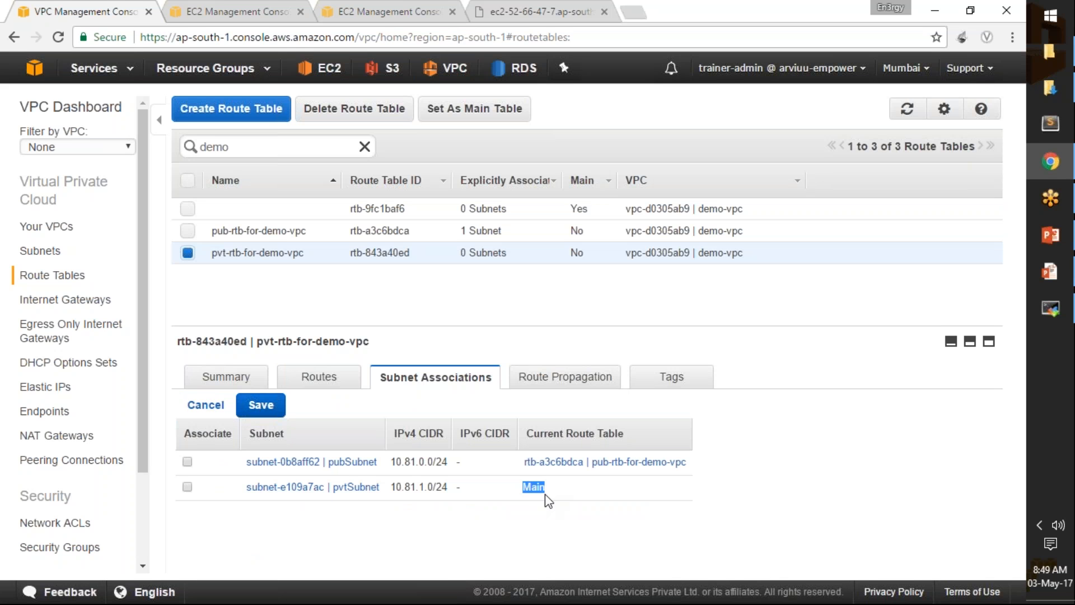
pyautogui.click(187, 487)
pyautogui.click(258, 412)
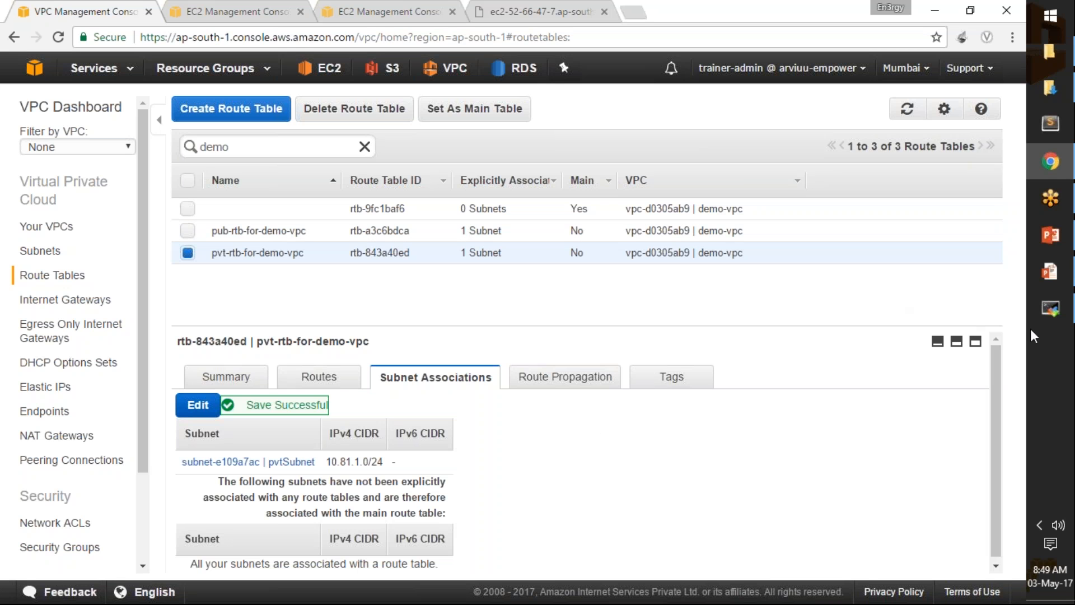
# - Switch to the MobaXterm session, check the private instance's ping replies from 8.8.8.8, and stop the ping
pyautogui.click(1049, 314)
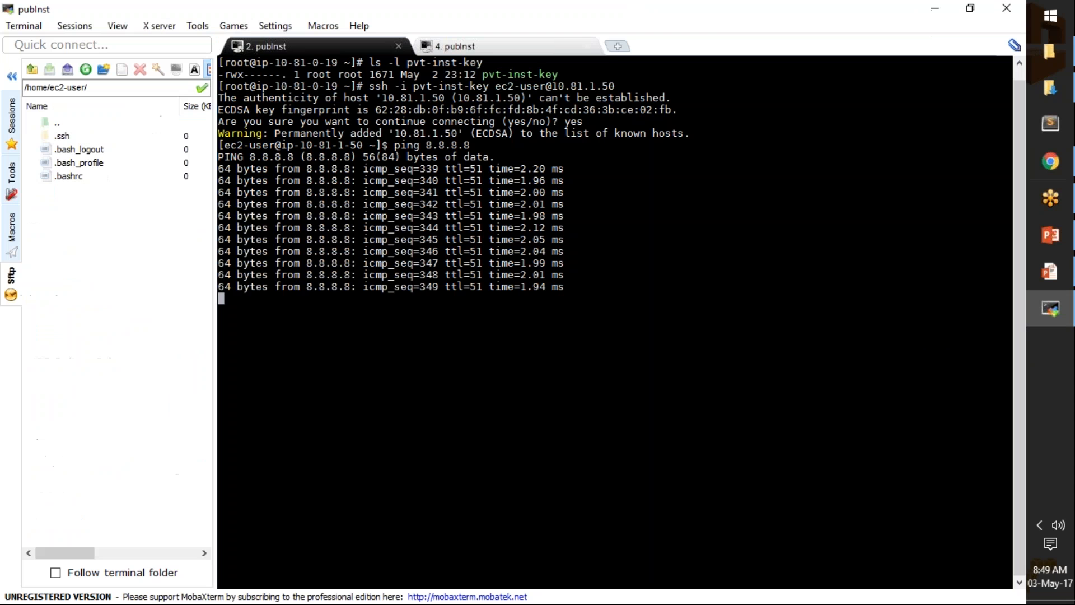
pyautogui.moveTo(220, 168); pyautogui.dragTo(556, 310)
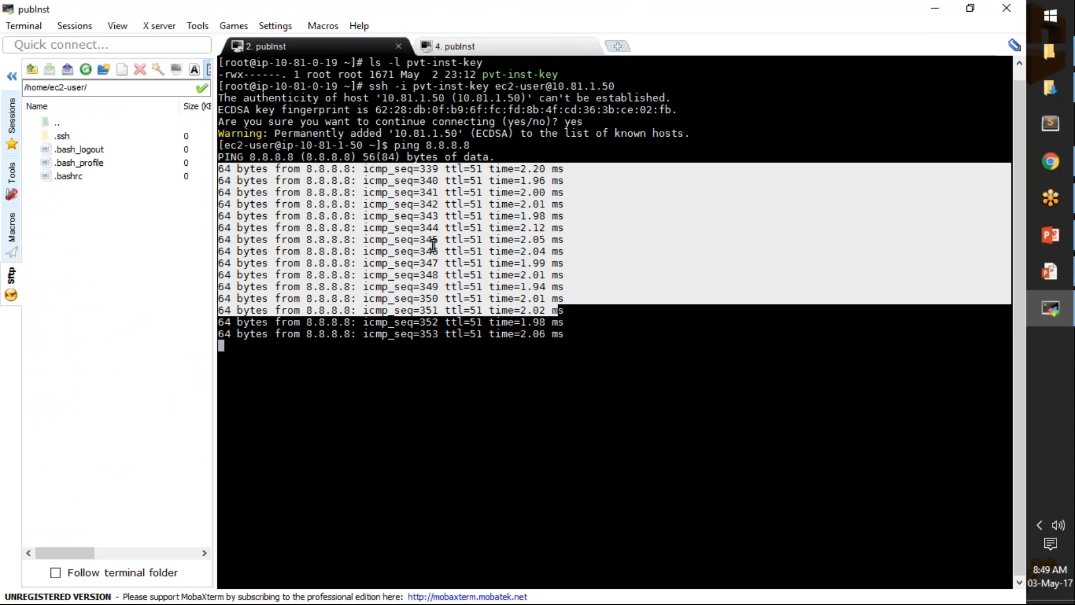
pyautogui.click(340, 414)
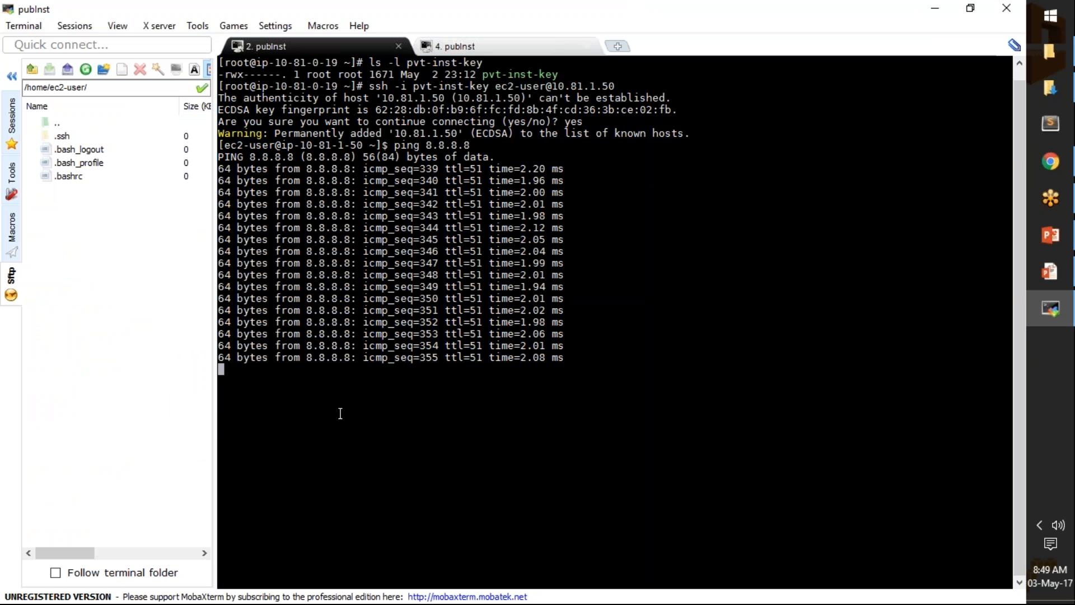
pyautogui.hotkey('ctrl', 'c')
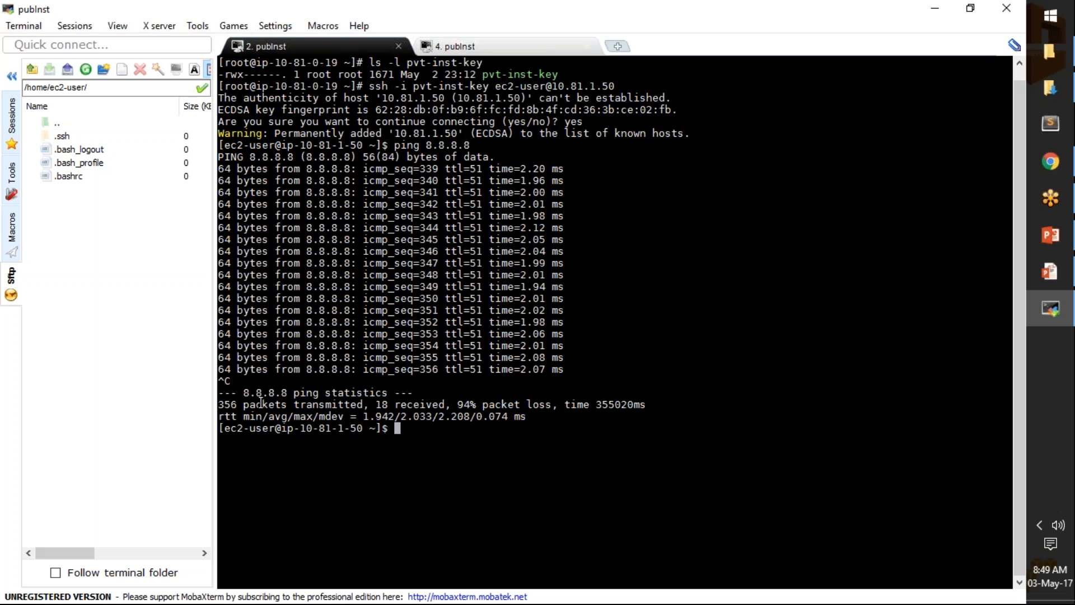
# - Examine the ping statistics for transmitted packets, received packets and packet loss, along with the replies from 8.8.8.8
pyautogui.doubleClick(219, 404)
pyautogui.doubleClick(384, 404)
pyautogui.moveTo(454, 405); pyautogui.dragTo(553, 405)
pyautogui.moveTo(220, 168); pyautogui.dragTo(597, 367)
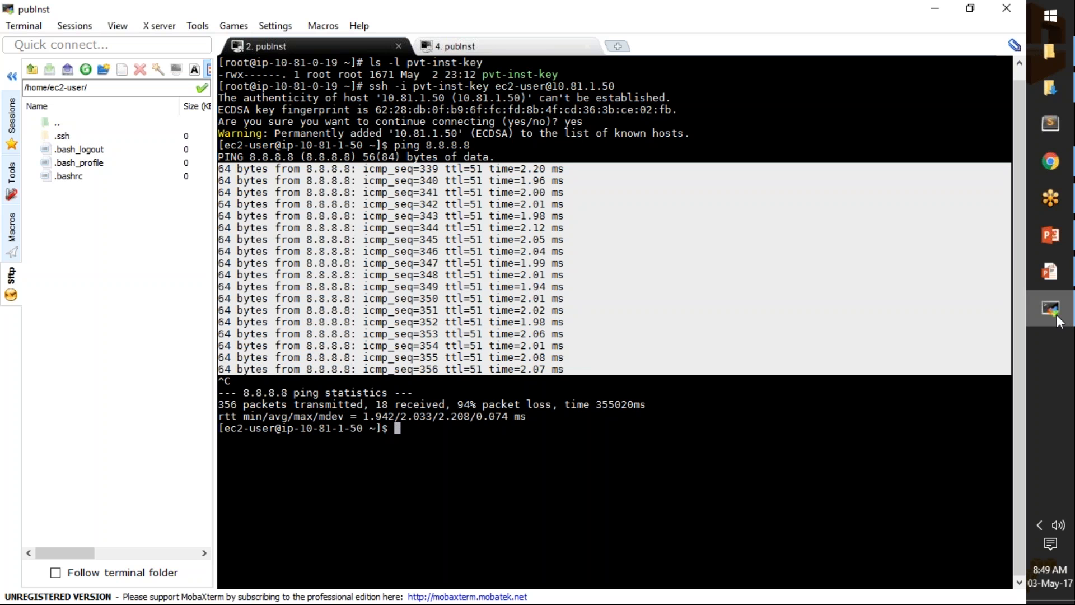
pyautogui.moveTo(1057, 317)
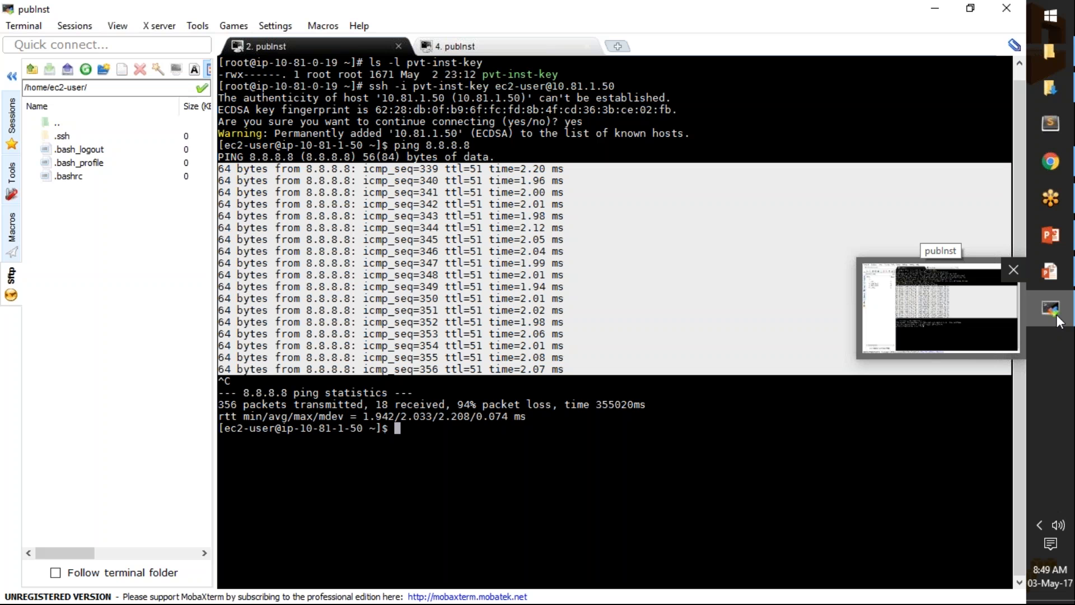